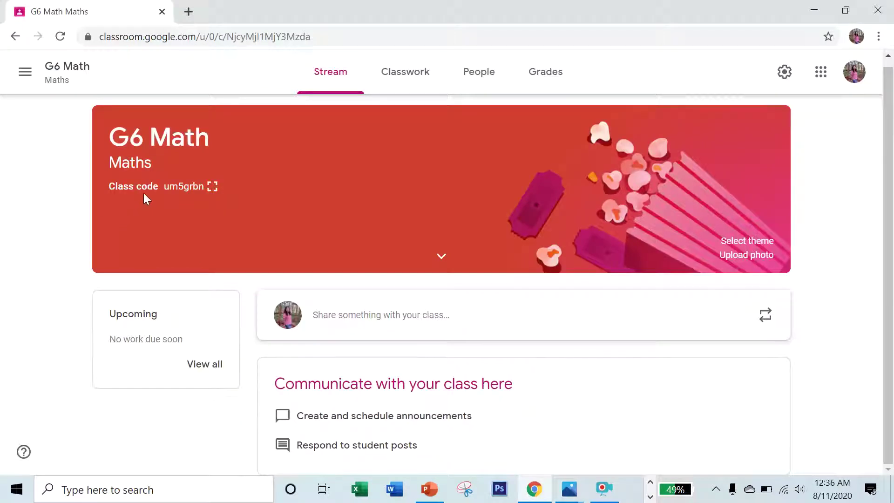
Display the class code enlarged, select it, then close the enlarged view.
{"action": "left_click", "coordinate": [212, 187]}
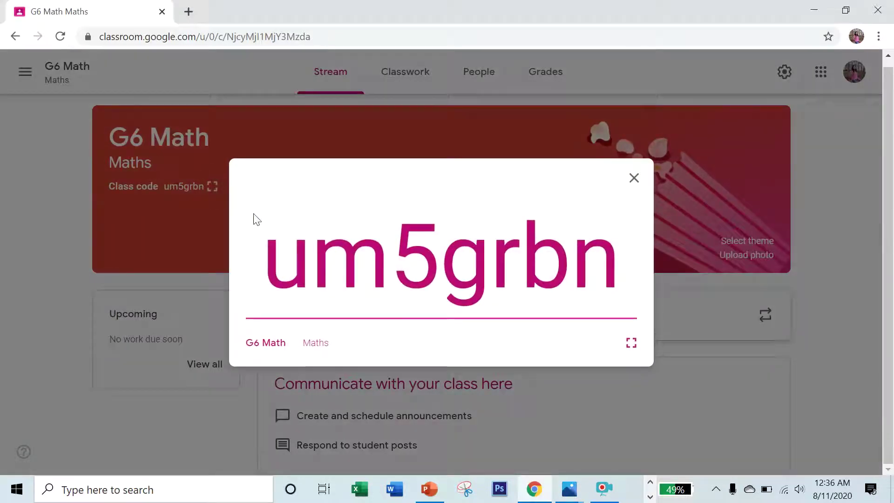
{"action": "left_click_drag", "start_coordinate": [270, 258], "coordinate": [603, 294]}
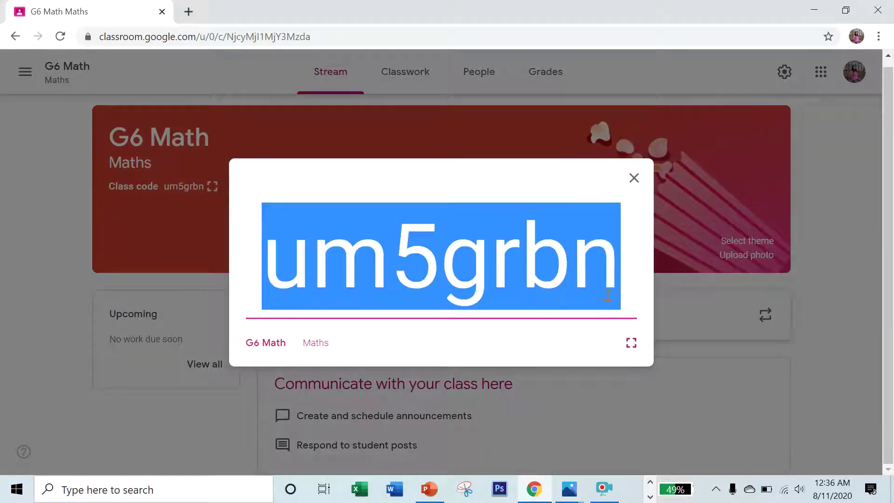
{"action": "left_click", "coordinate": [626, 290]}
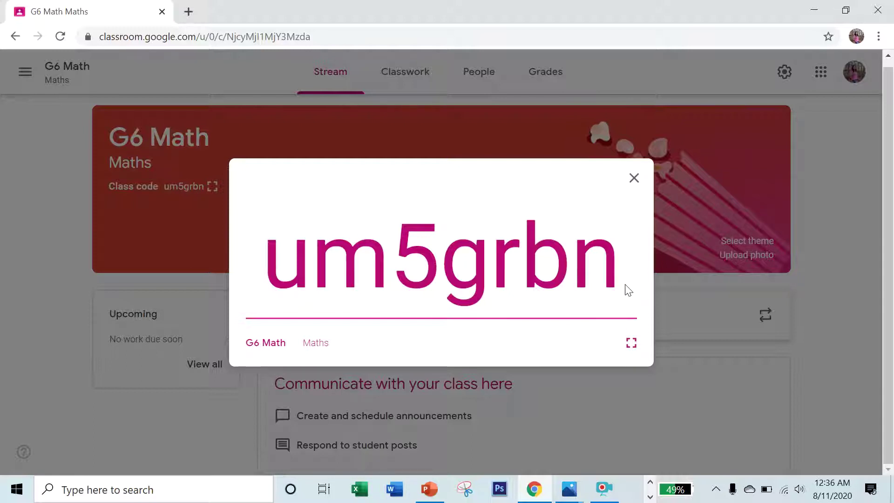
{"action": "left_click", "coordinate": [635, 178]}
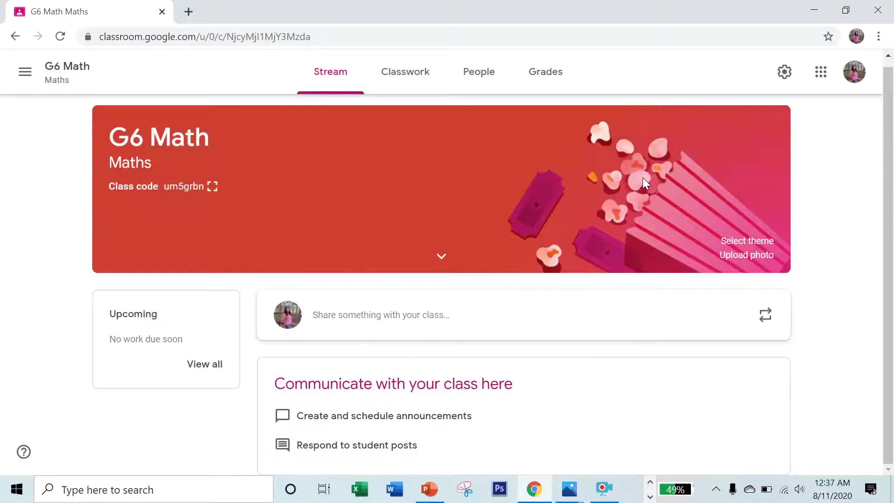
Remove the single student from G6 Math via People, check Grades, and return to Stream.
{"action": "left_click", "coordinate": [404, 75]}
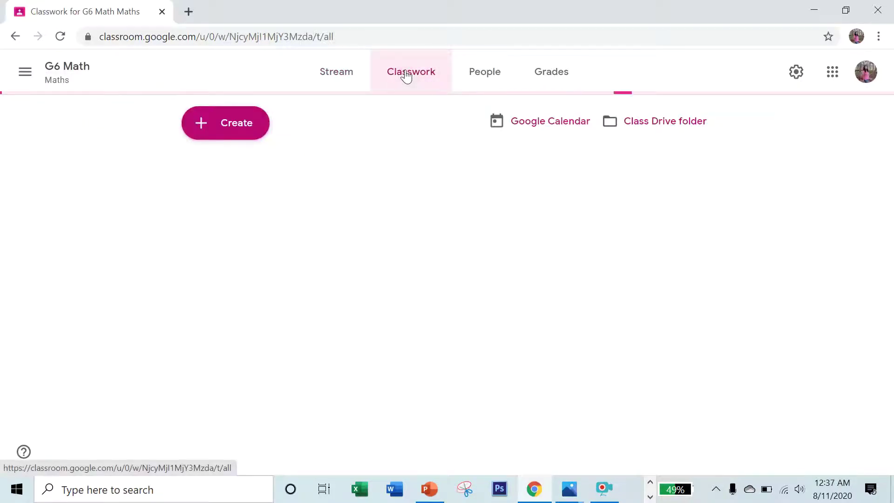
{"action": "left_click", "coordinate": [485, 77]}
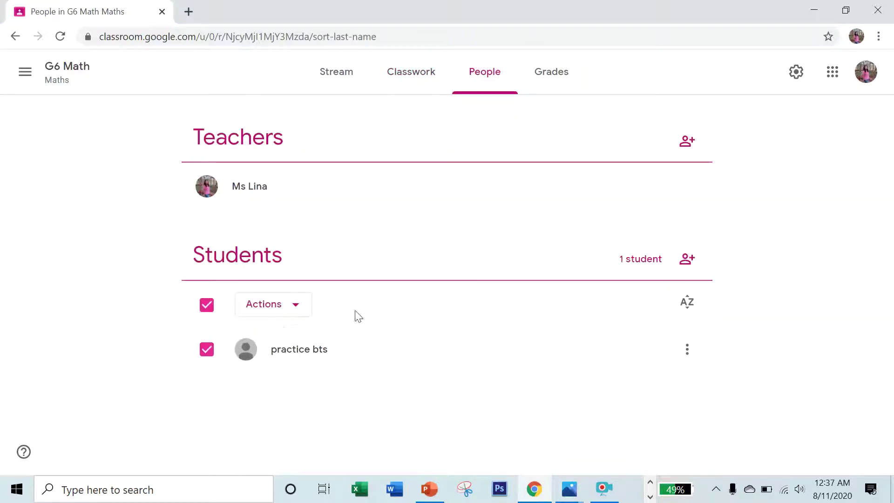
{"action": "left_click", "coordinate": [205, 311]}
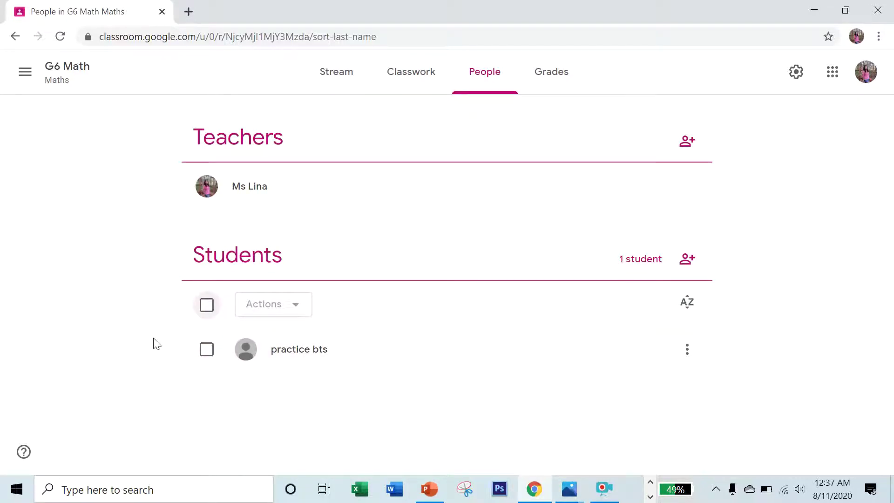
{"action": "left_click", "coordinate": [207, 354]}
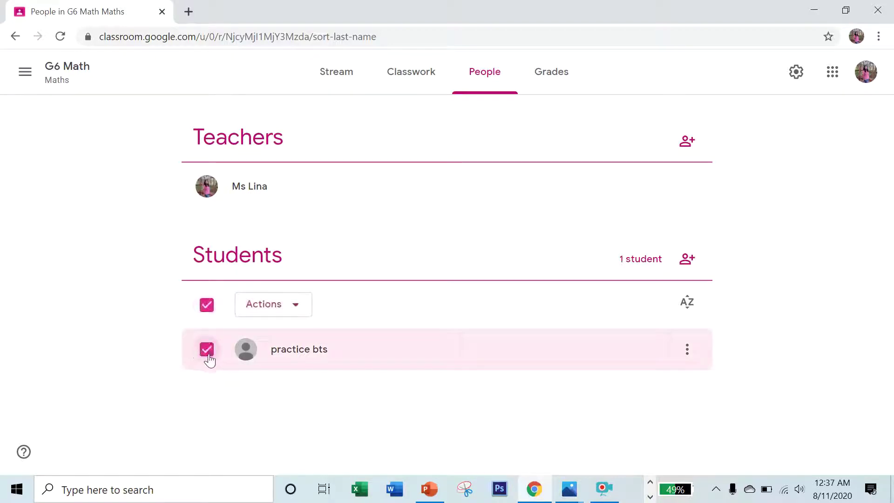
{"action": "left_click", "coordinate": [295, 308]}
{"action": "left_click", "coordinate": [270, 371]}
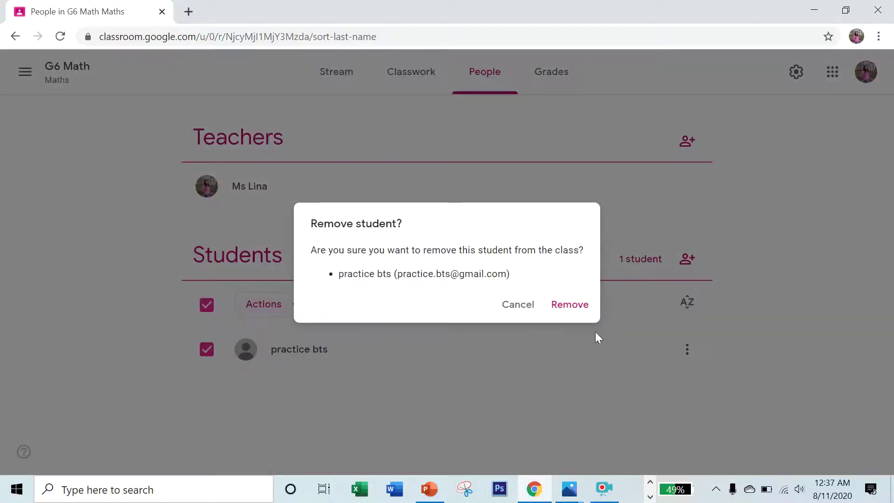
{"action": "left_click", "coordinate": [581, 308]}
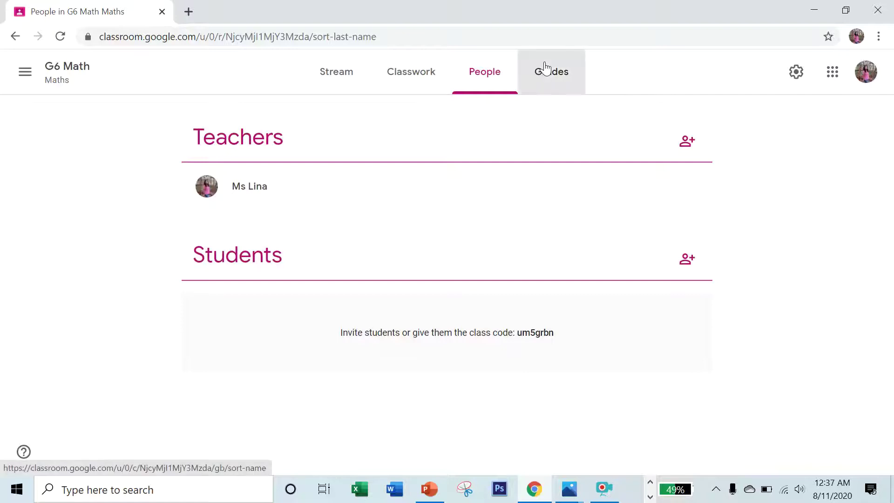
{"action": "left_click", "coordinate": [545, 68]}
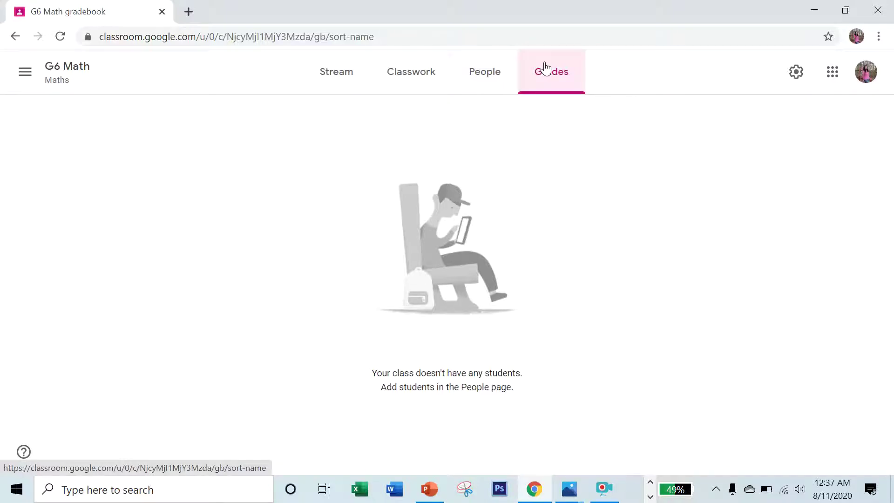
{"action": "left_click", "coordinate": [360, 74]}
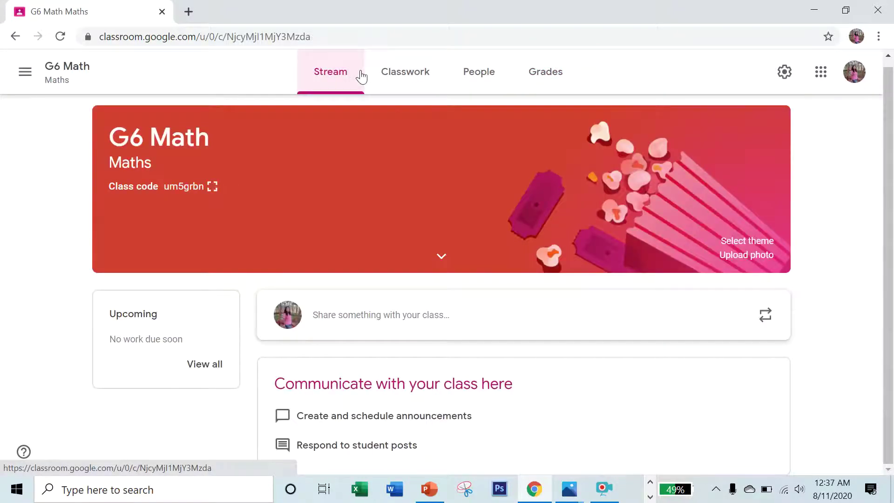
Post a 'WELCOME!!' announcement to all students on the class stream.
{"action": "left_click", "coordinate": [437, 318]}
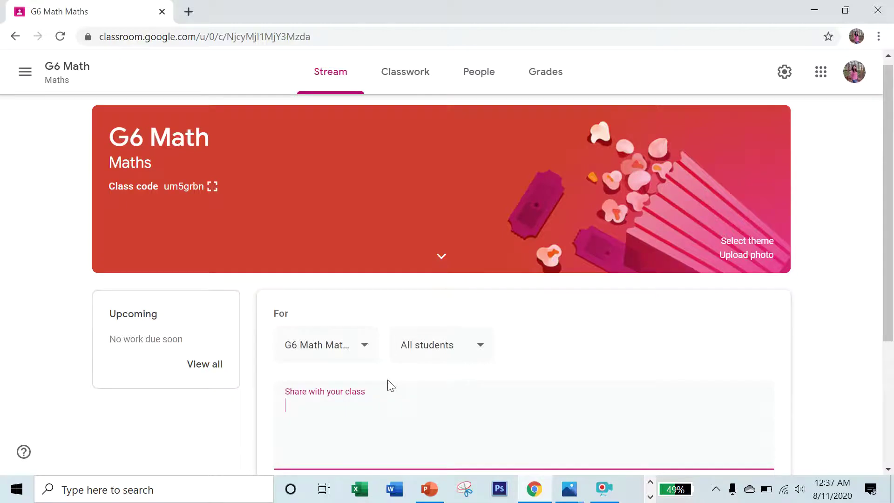
{"action": "left_click", "coordinate": [471, 347]}
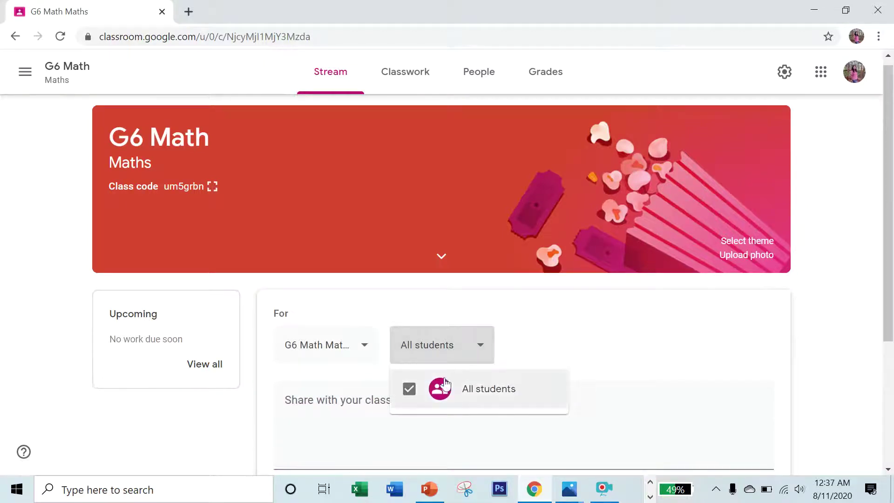
{"action": "left_click", "coordinate": [369, 400]}
{"action": "left_click", "coordinate": [368, 400]}
{"action": "type", "text": "WElco"}
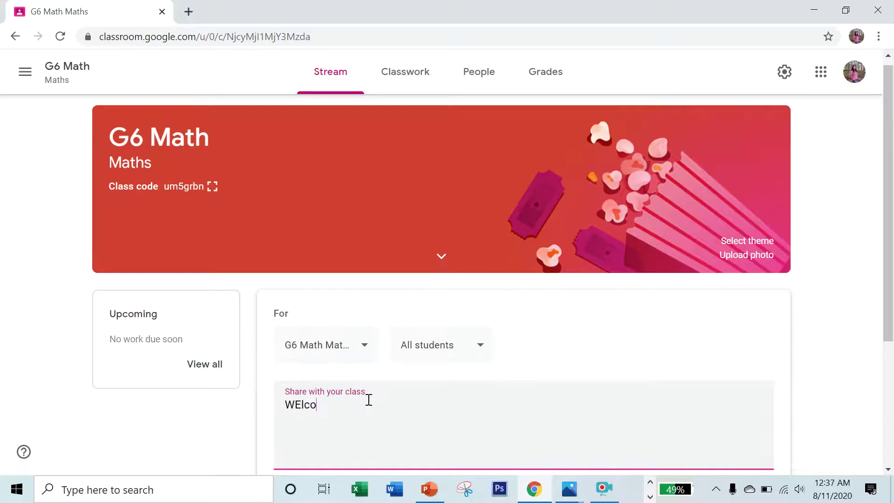
{"action": "key", "text": "BackSpace"}
{"action": "key", "text": "Caps_Lock"}
{"action": "type", "text": "lCOME"}
{"action": "key", "text": "BackSpace"}
{"action": "key", "text": "BackSpace"}
{"action": "key", "text": "BackSpace"}
{"action": "key", "text": "BackSpace"}
{"action": "key", "text": "BackSpace"}
{"action": "type", "text": "LCONEME"}
{"action": "scroll", "coordinate": [367, 400], "scroll_direction": "down", "scroll_amount": 4}
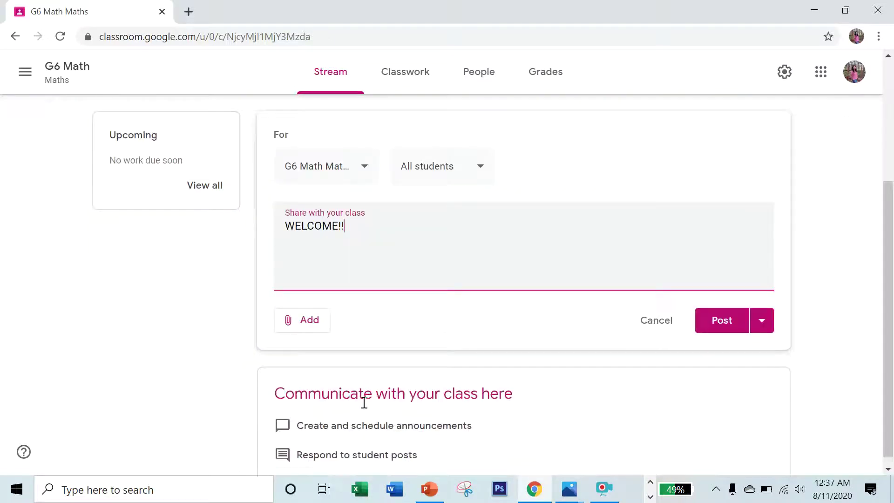
{"action": "left_click", "coordinate": [740, 312]}
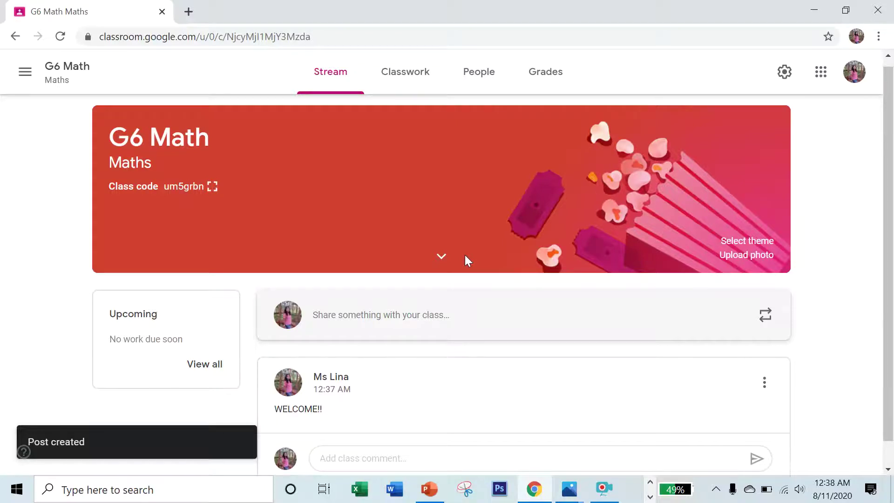
Begin a comment on the welcome post and move to the Classwork page.
{"action": "scroll", "coordinate": [465, 255], "scroll_direction": "down", "scroll_amount": 1}
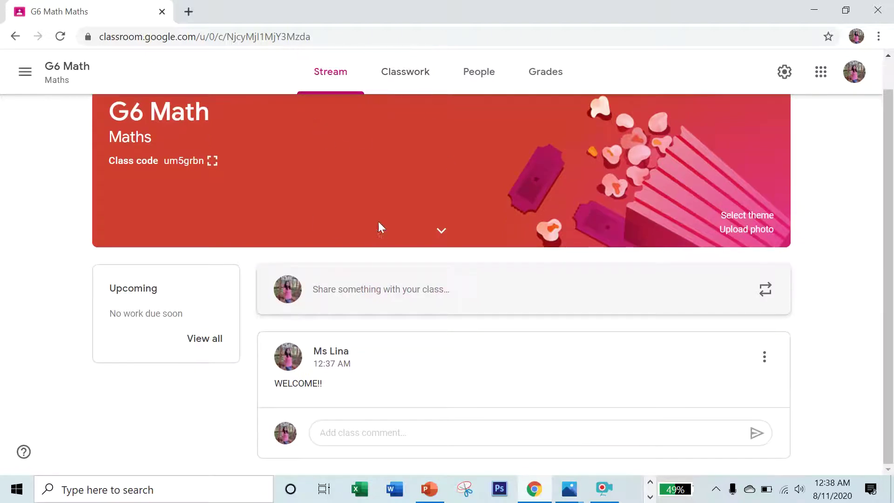
{"action": "left_click", "coordinate": [645, 428]}
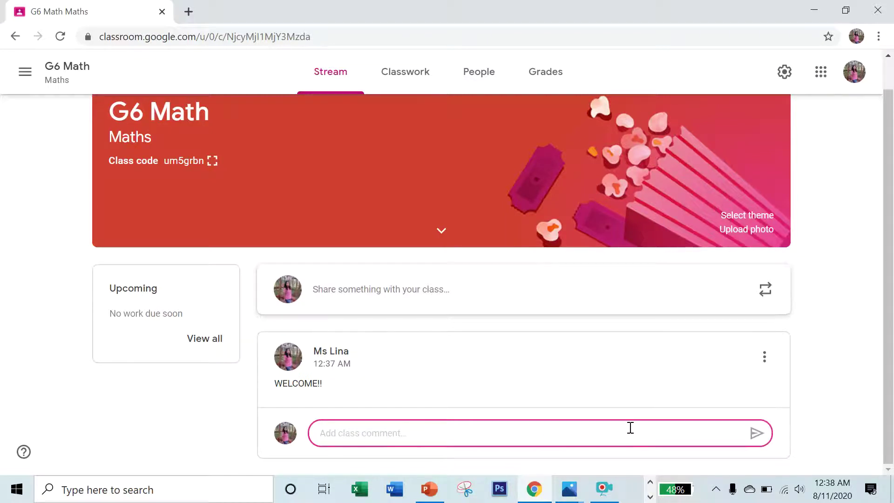
{"action": "left_click", "coordinate": [408, 74]}
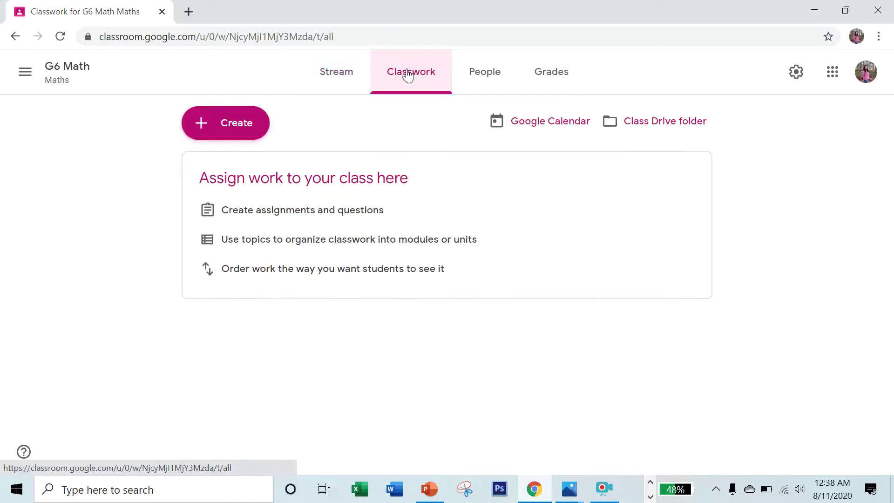
Draft a new material titled 'addition' with description 'watch this video!', then open a new browser tab.
{"action": "left_click", "coordinate": [235, 123]}
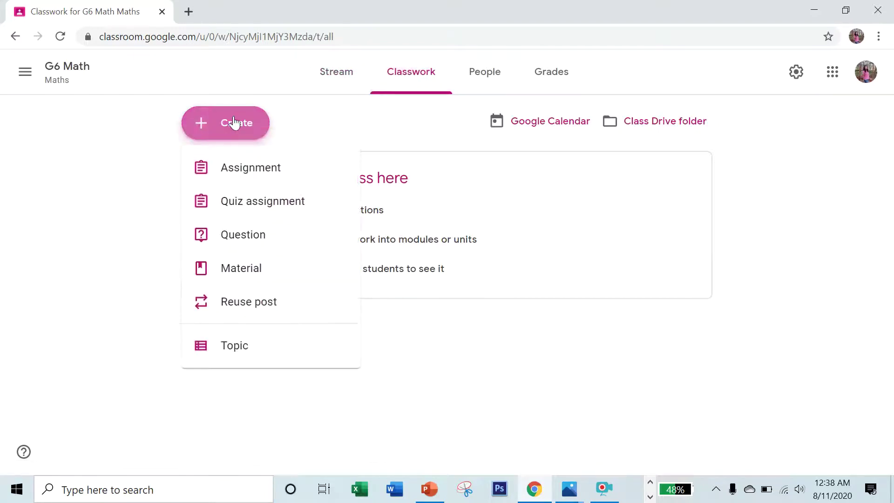
{"action": "left_click", "coordinate": [232, 269]}
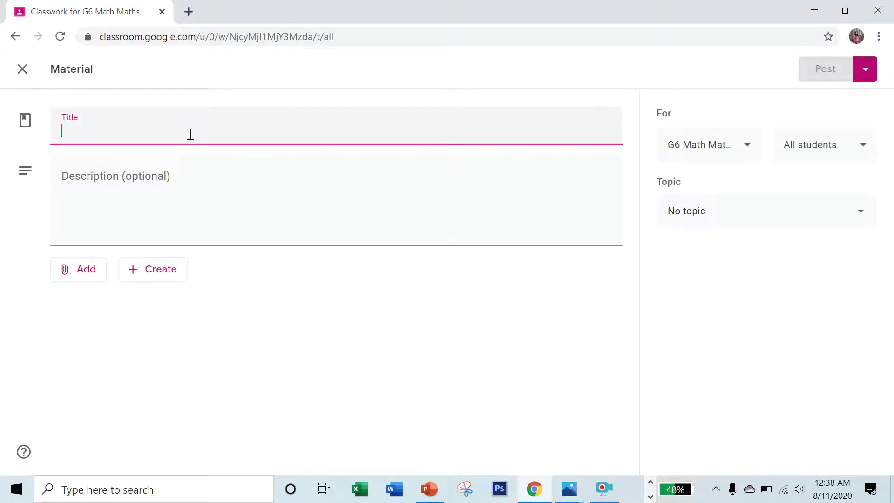
{"action": "type", "text": "a"}
{"action": "key", "text": "BackSpace"}
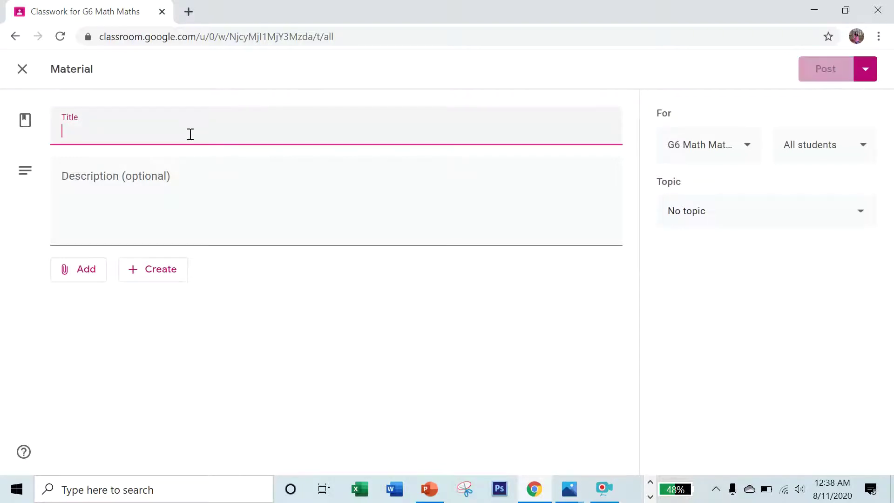
{"action": "key", "text": "Caps_Lock"}
{"action": "type", "text": "a"}
{"action": "type", "text": "ddiri"}
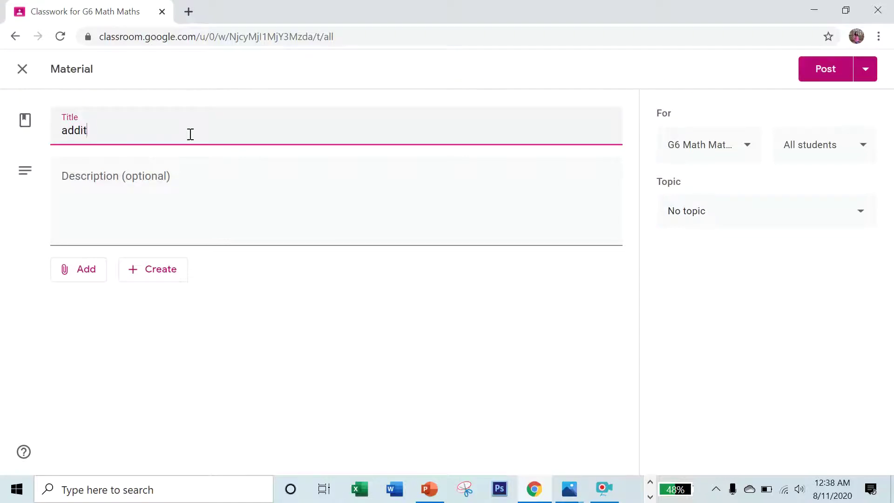
{"action": "left_click", "coordinate": [195, 183]}
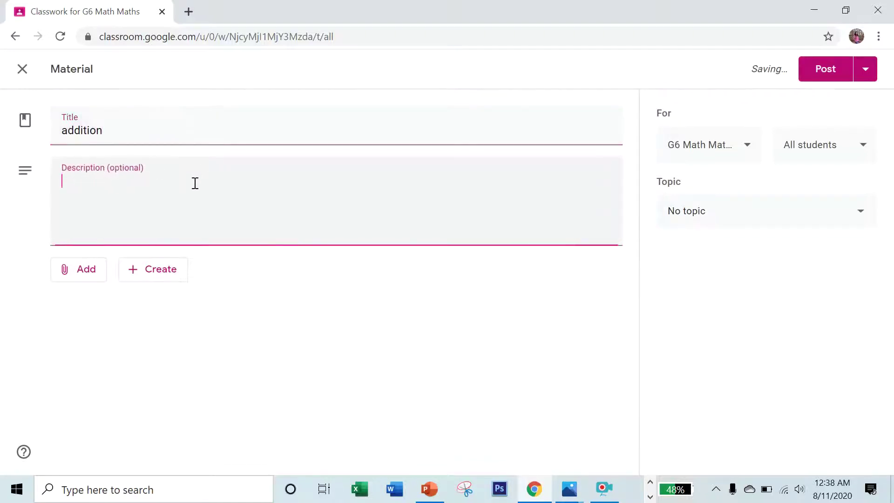
{"action": "type", "text": "w"}
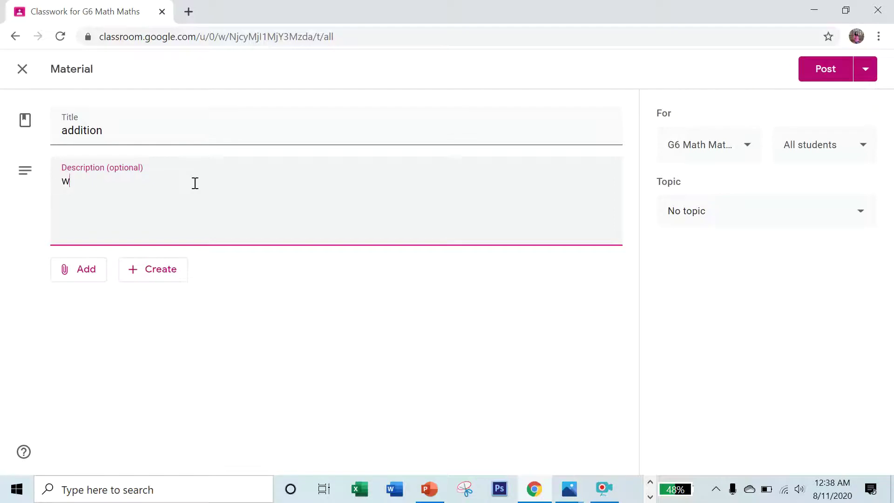
{"action": "type", "text": "atch this video!"}
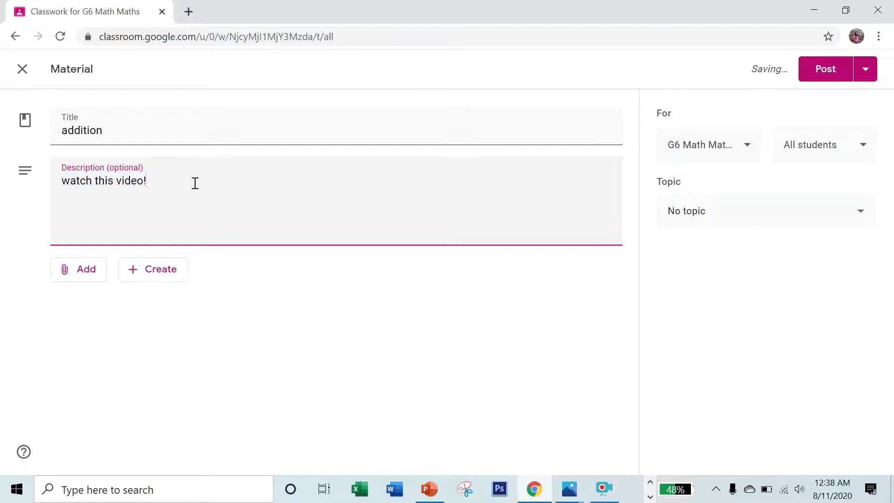
{"action": "left_click", "coordinate": [189, 11]}
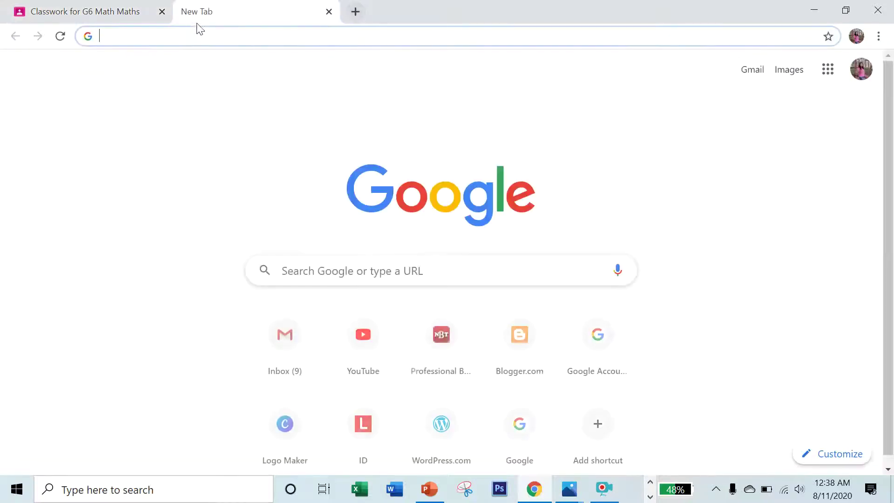
Search YouTube for 'addition' and play the Learn Addition up to 10 video, skipping the ad.
{"action": "left_click", "coordinate": [198, 33]}
{"action": "type", "text": "you"}
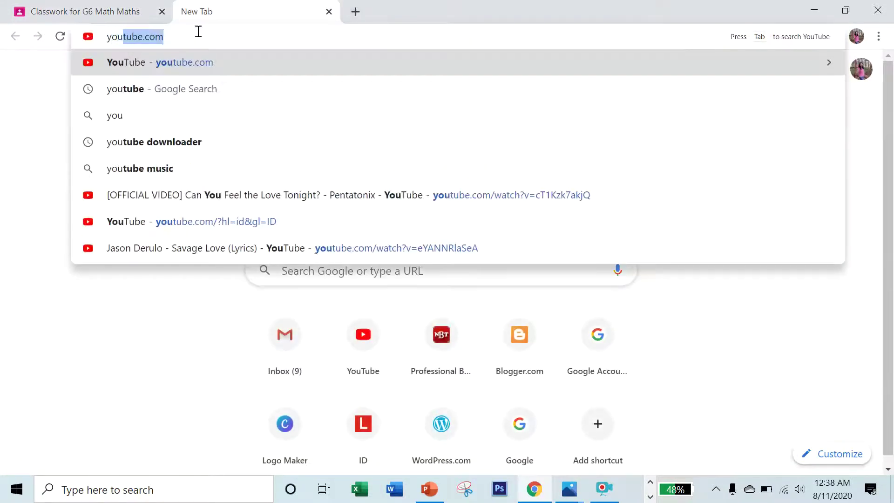
{"action": "key", "text": "Return"}
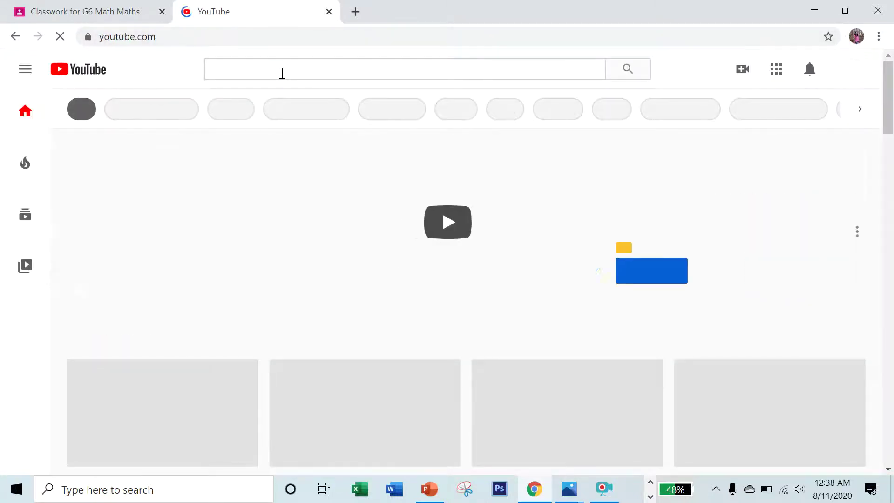
{"action": "left_click", "coordinate": [282, 73]}
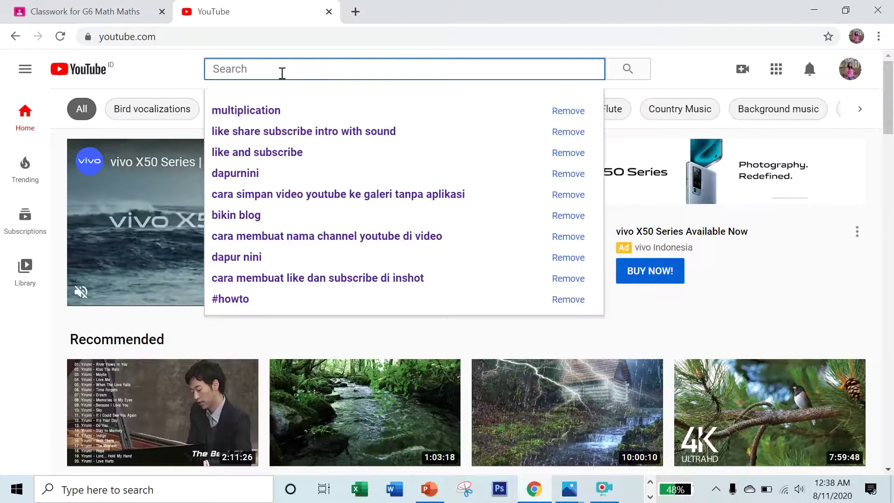
{"action": "type", "text": "additi"}
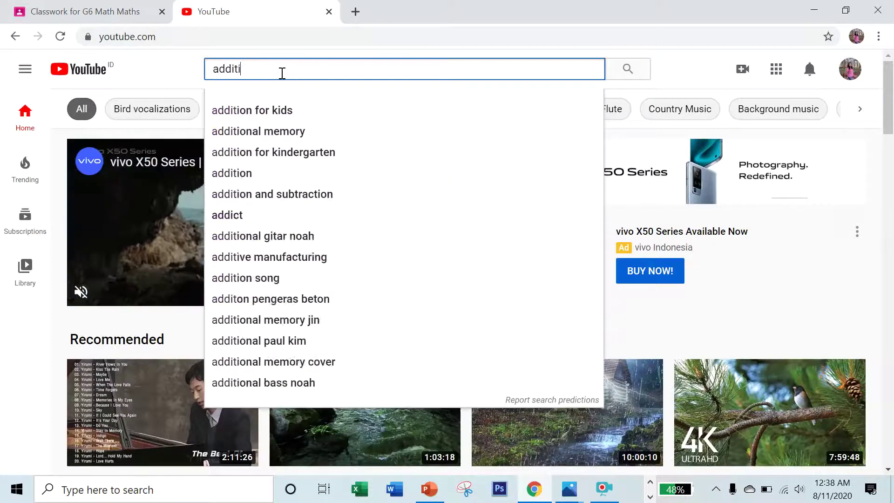
{"action": "type", "text": "on"}
{"action": "key", "text": "Return"}
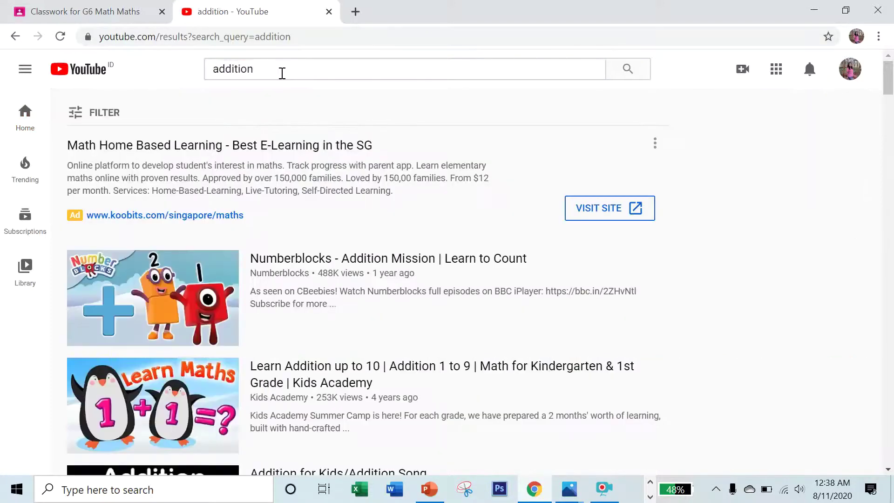
{"action": "scroll", "coordinate": [241, 326], "scroll_direction": "down", "scroll_amount": 4}
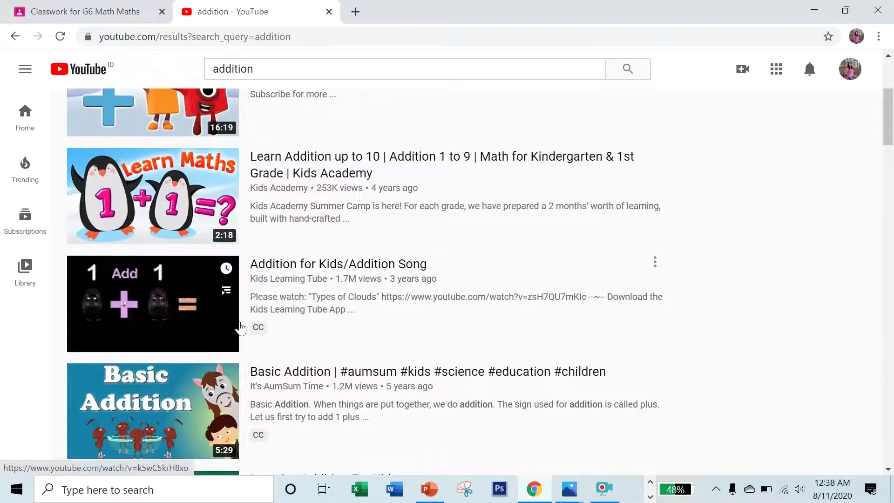
{"action": "left_click", "coordinate": [255, 156]}
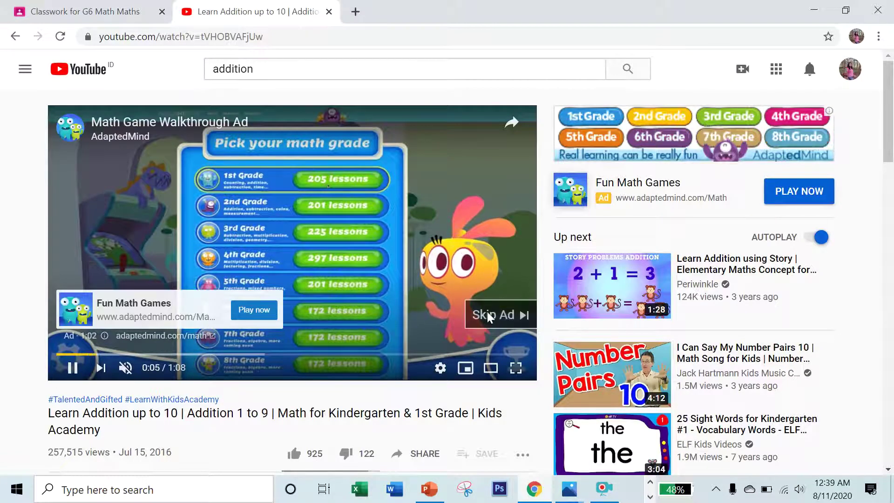
{"action": "left_click", "coordinate": [487, 315]}
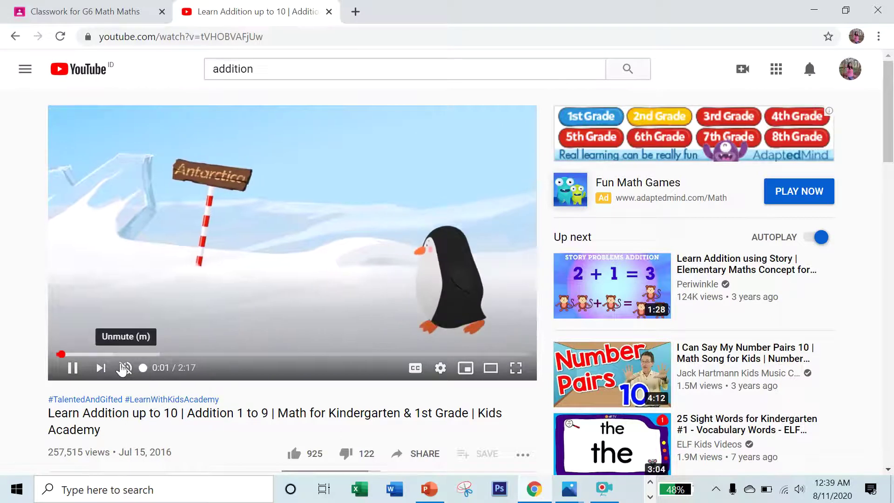
{"action": "left_click", "coordinate": [124, 368]}
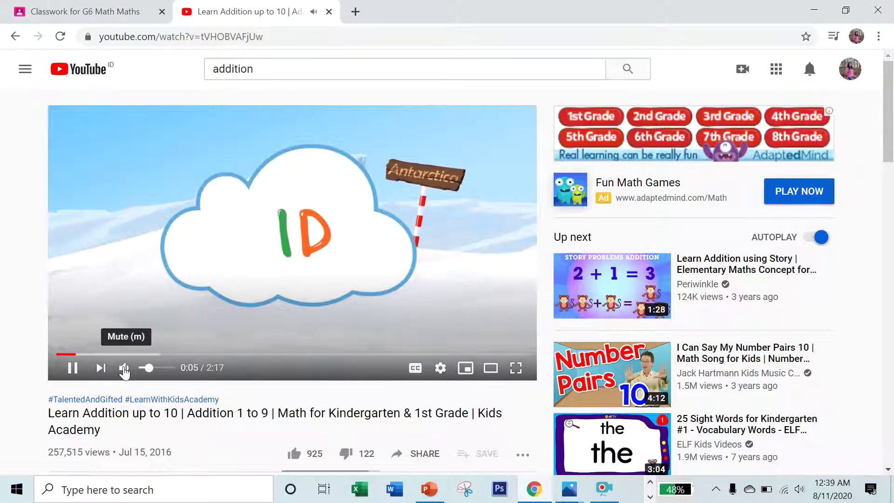
{"action": "left_click", "coordinate": [124, 368]}
Copy the video's share link and return to the Classroom material form.
{"action": "scroll", "coordinate": [274, 400], "scroll_direction": "down", "scroll_amount": 2}
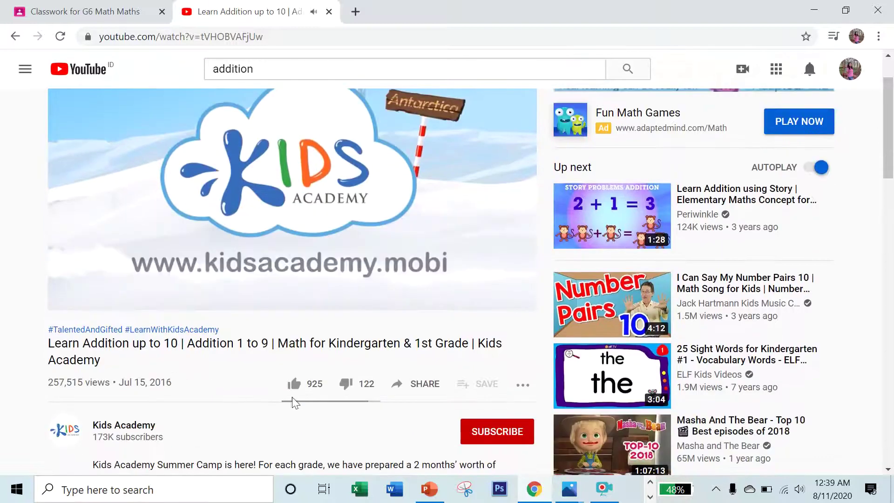
{"action": "left_click", "coordinate": [419, 384]}
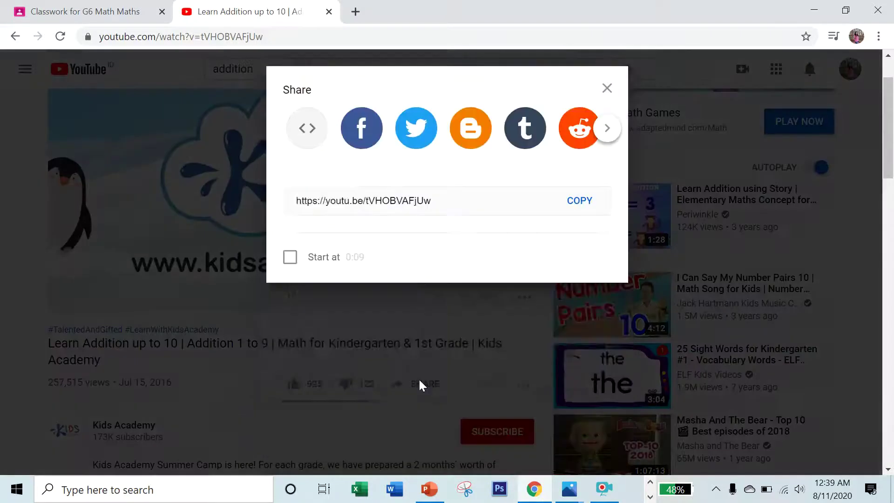
{"action": "left_click", "coordinate": [582, 291]}
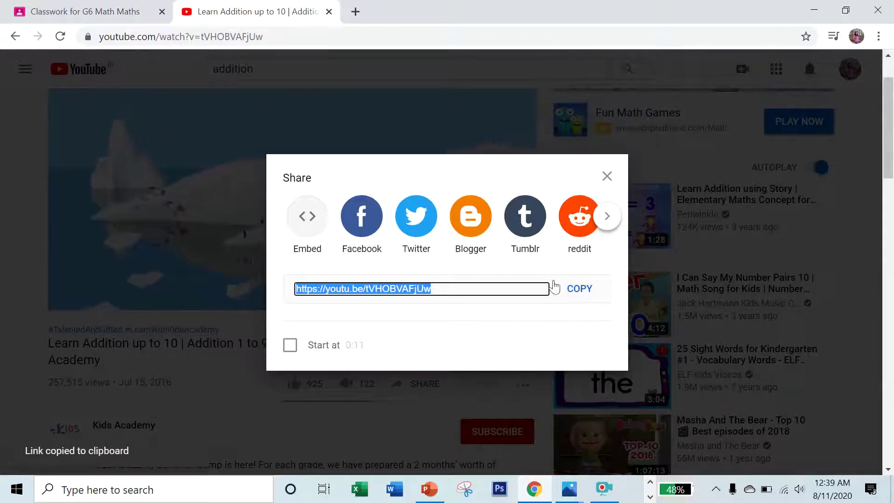
{"action": "key", "text": "Escape"}
{"action": "left_click", "coordinate": [85, 13]}
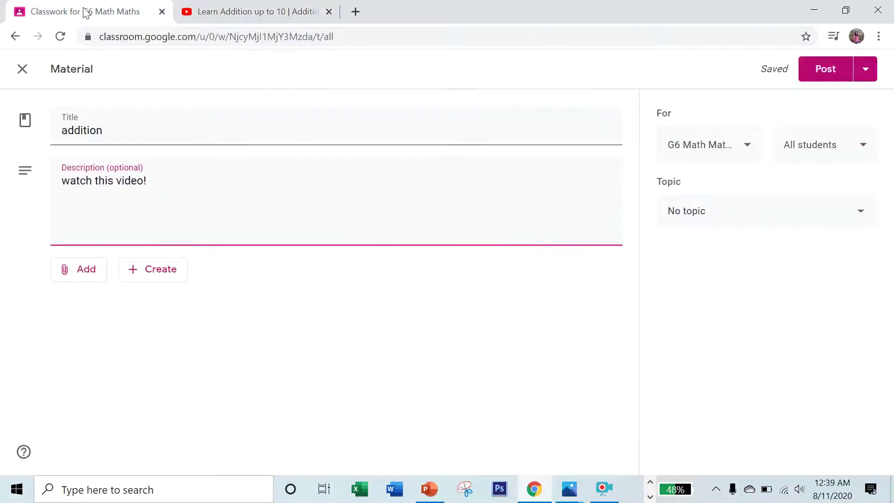
Attach the Learn Addition up to 10 YouTube video to the material using the pasted link.
{"action": "left_click", "coordinate": [89, 271]}
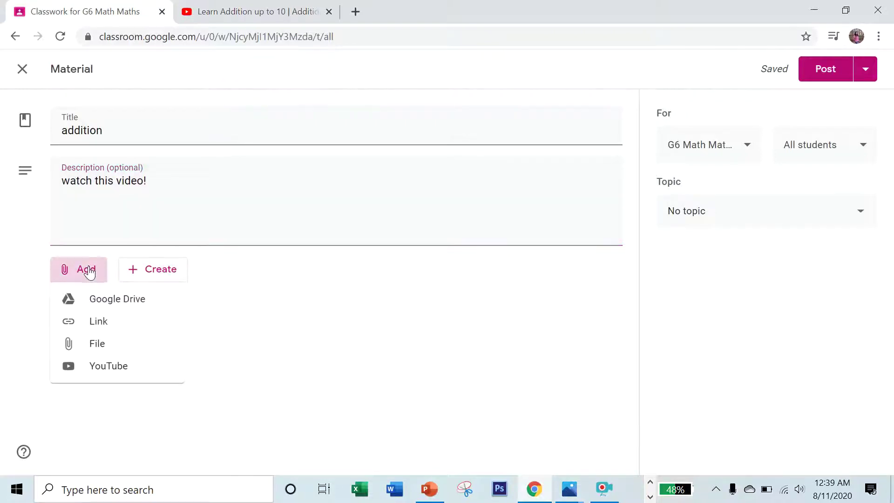
{"action": "left_click", "coordinate": [93, 367]}
{"action": "left_click", "coordinate": [281, 183]}
{"action": "type", "text": "https://youtu.be/tVHOBVAFjUw"}
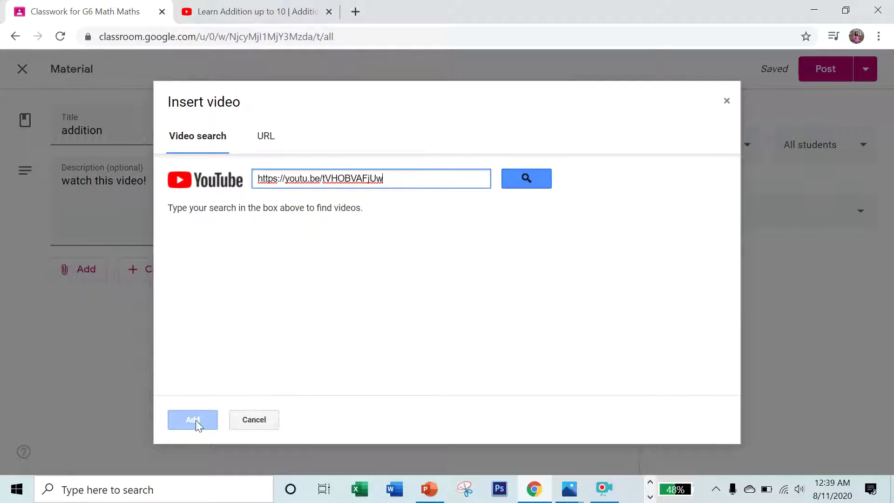
{"action": "left_click", "coordinate": [530, 191]}
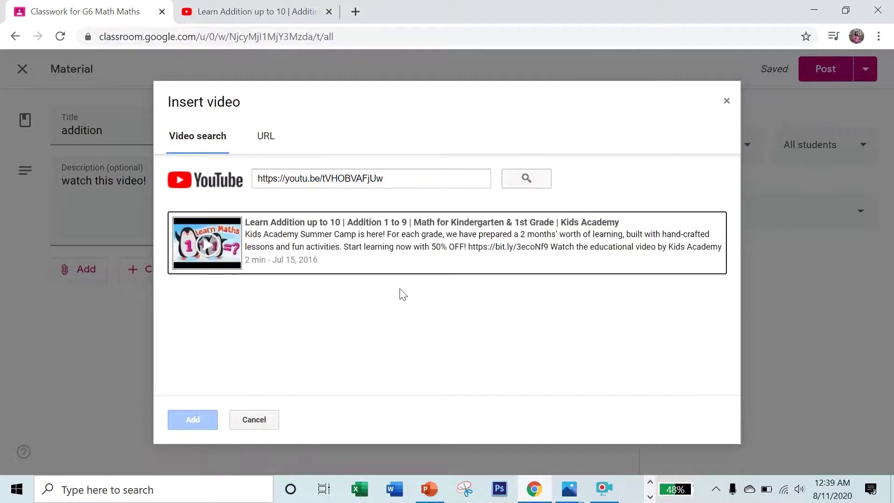
{"action": "left_click", "coordinate": [403, 227]}
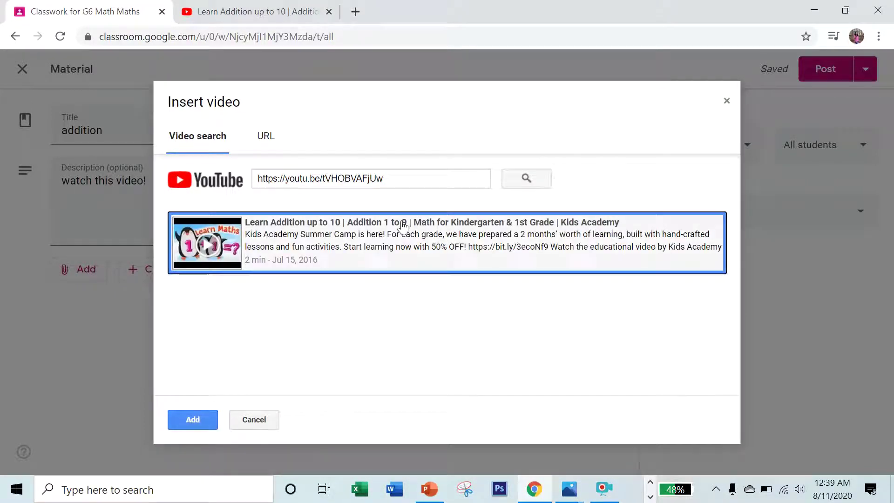
{"action": "left_click", "coordinate": [194, 419]}
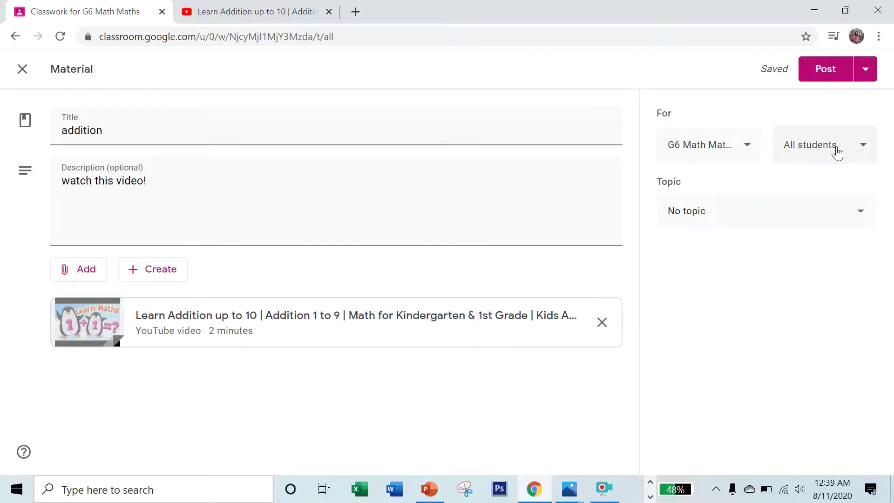
Keep the material addressed to all students and create a new topic named 'ADDITION'.
{"action": "left_click", "coordinate": [851, 150]}
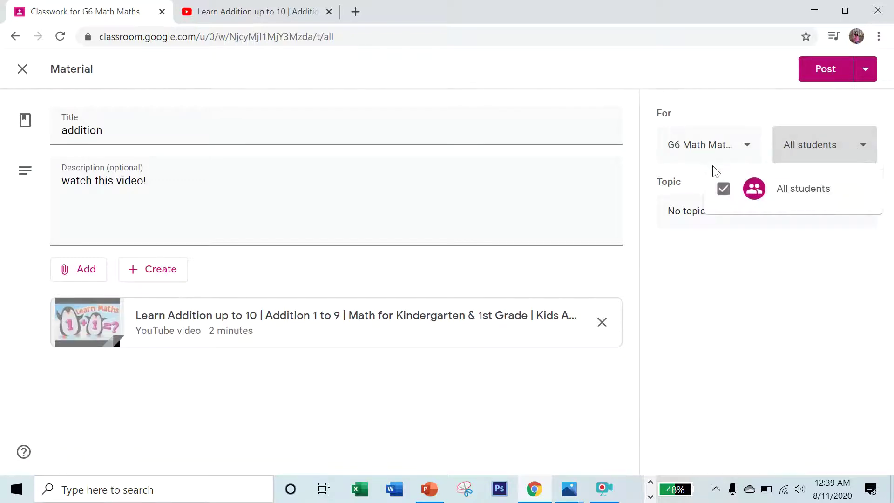
{"action": "left_click", "coordinate": [786, 262]}
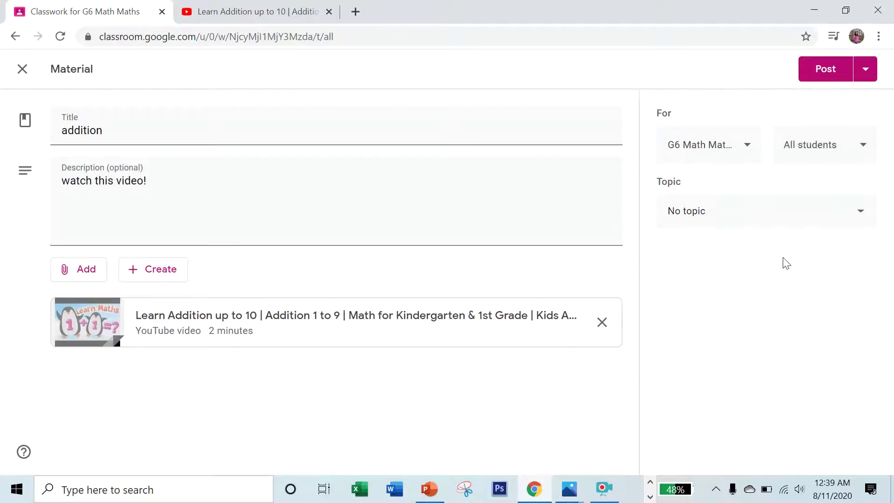
{"action": "left_click", "coordinate": [728, 211]}
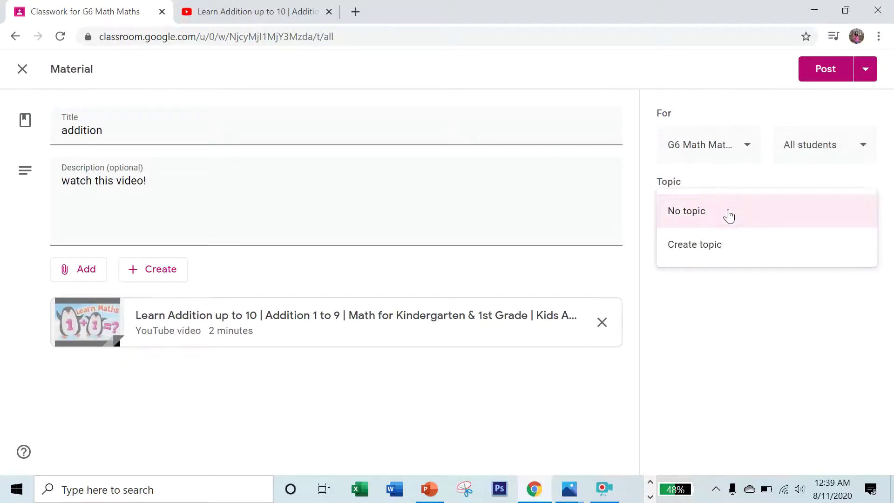
{"action": "left_click", "coordinate": [723, 243]}
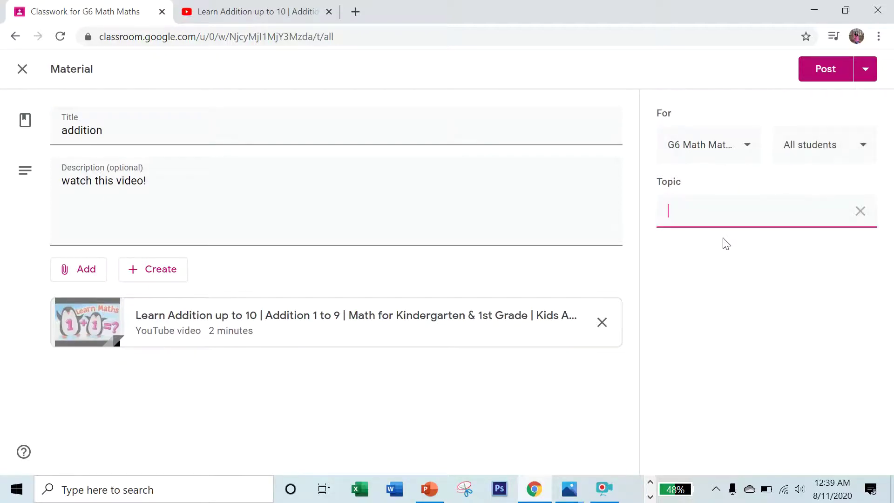
{"action": "type", "text": "a"}
{"action": "key", "text": "BackSpace"}
{"action": "key", "text": "Caps_Lock"}
{"action": "type", "text": "ADDITION"}
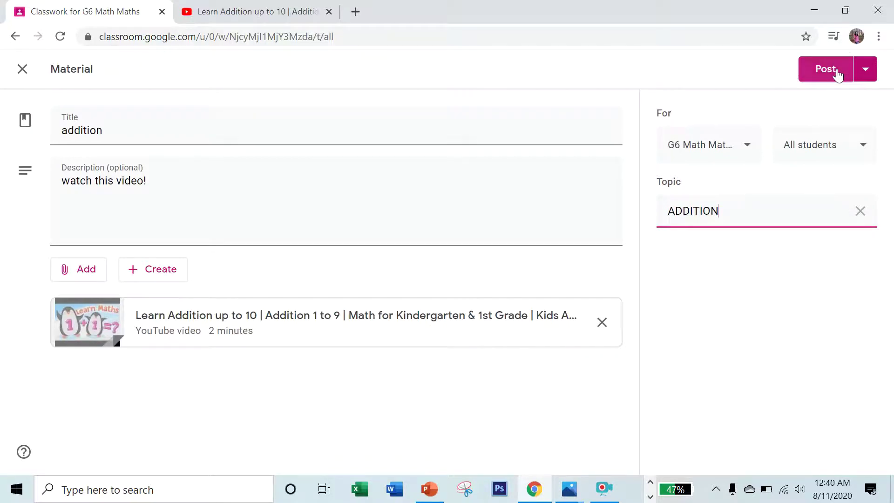
Try scheduling the material, cancel the schedule, and post the addition material immediately.
{"action": "left_click", "coordinate": [865, 70]}
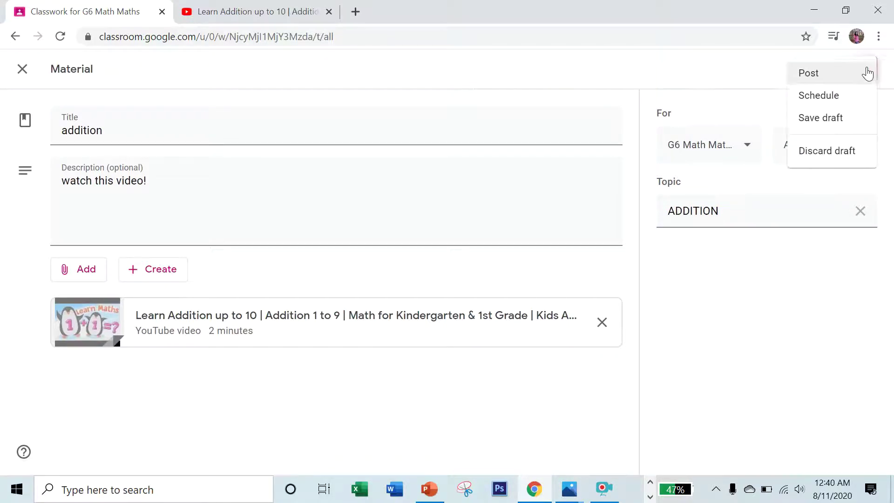
{"action": "left_click", "coordinate": [842, 95]}
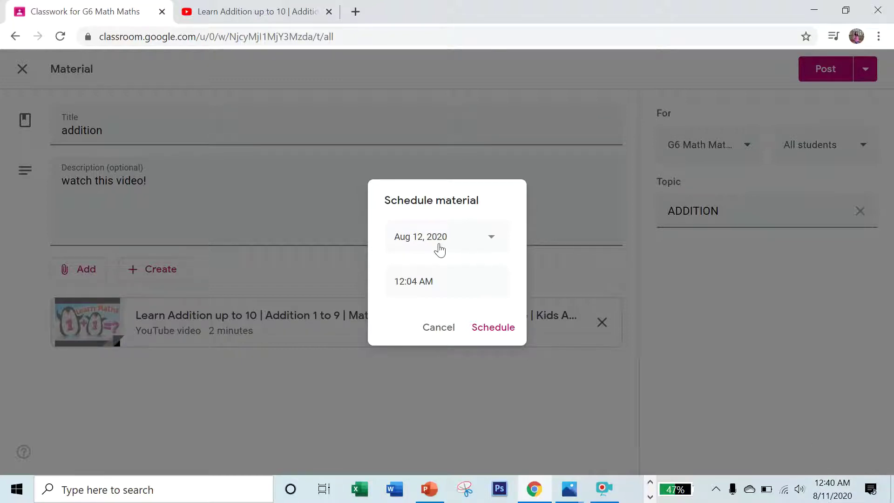
{"action": "left_click", "coordinate": [442, 282]}
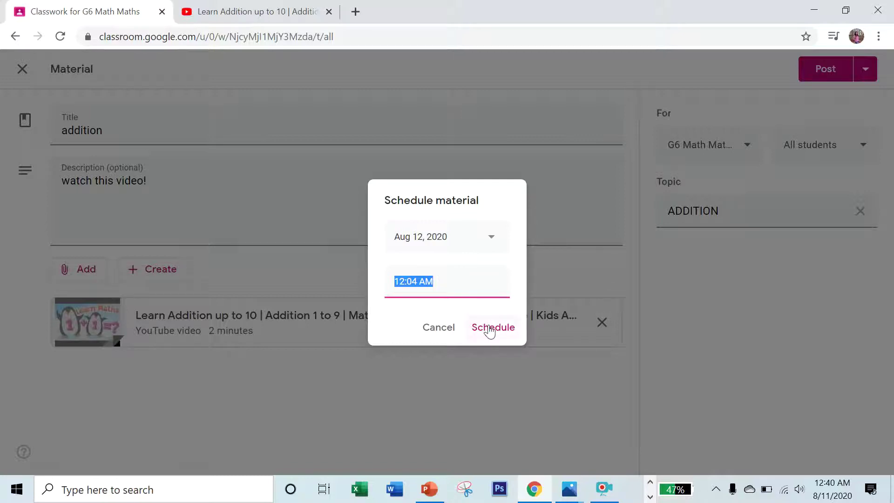
{"action": "left_click", "coordinate": [453, 329]}
{"action": "left_click", "coordinate": [872, 79]}
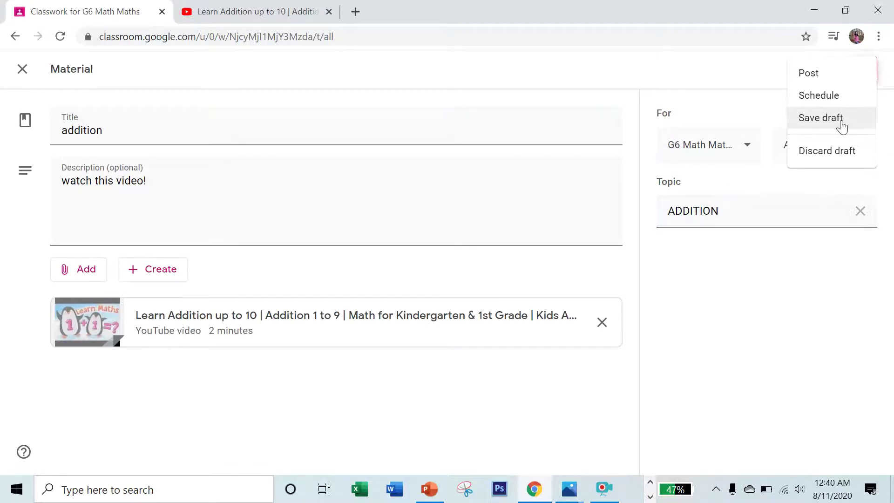
{"action": "left_click", "coordinate": [730, 66]}
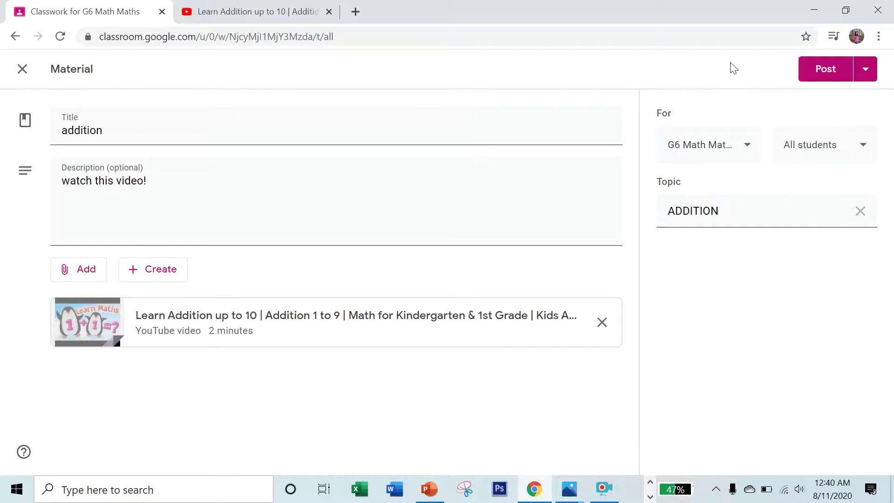
{"action": "left_click", "coordinate": [820, 73]}
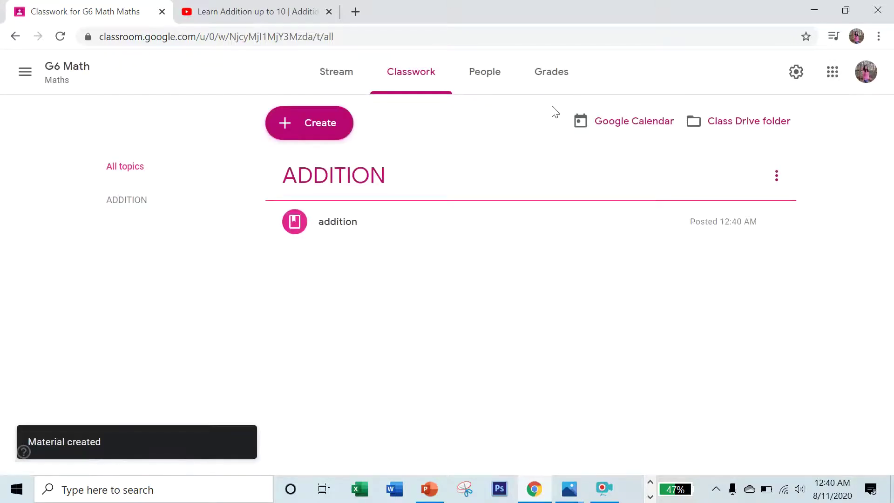
Start a second material titled 'ADDITION' with description 'STUDY!!' and open the attachment menu.
{"action": "left_click", "coordinate": [320, 122]}
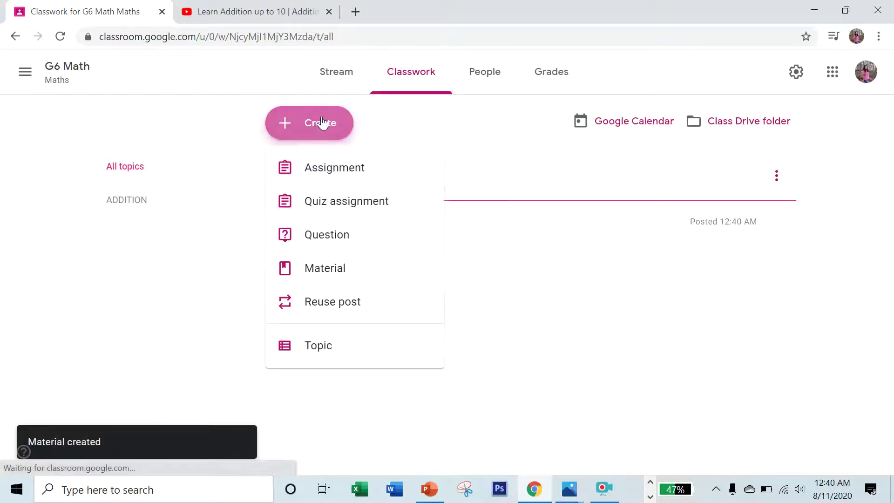
{"action": "left_click", "coordinate": [347, 268]}
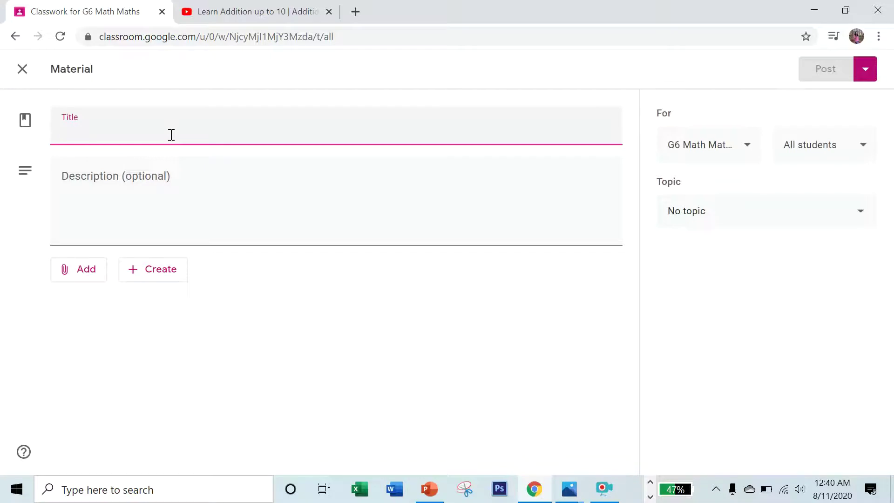
{"action": "type", "text": "A"}
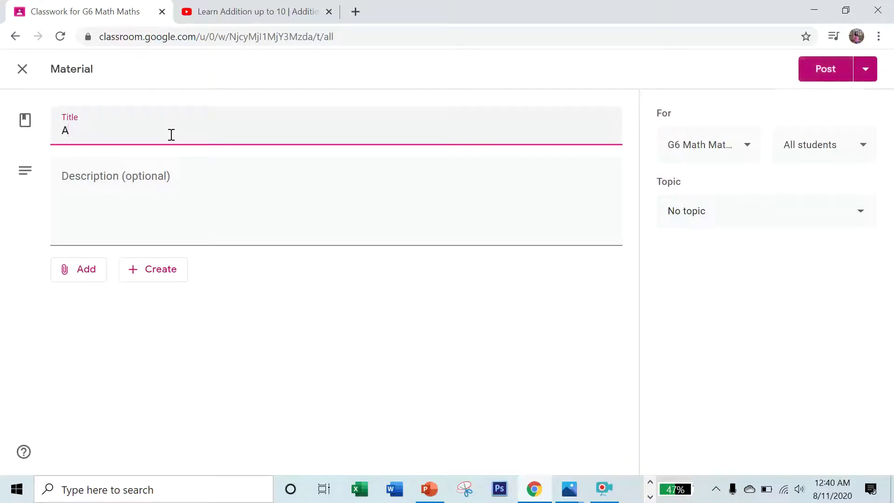
{"action": "type", "text": "DDITION"}
{"action": "left_click", "coordinate": [159, 177]}
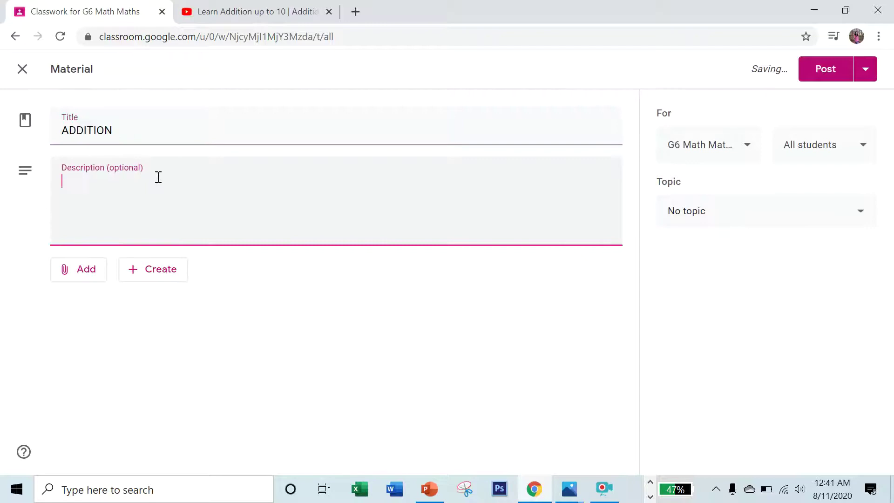
{"action": "type", "text": "OP"}
{"action": "type", "text": "TUDY"}
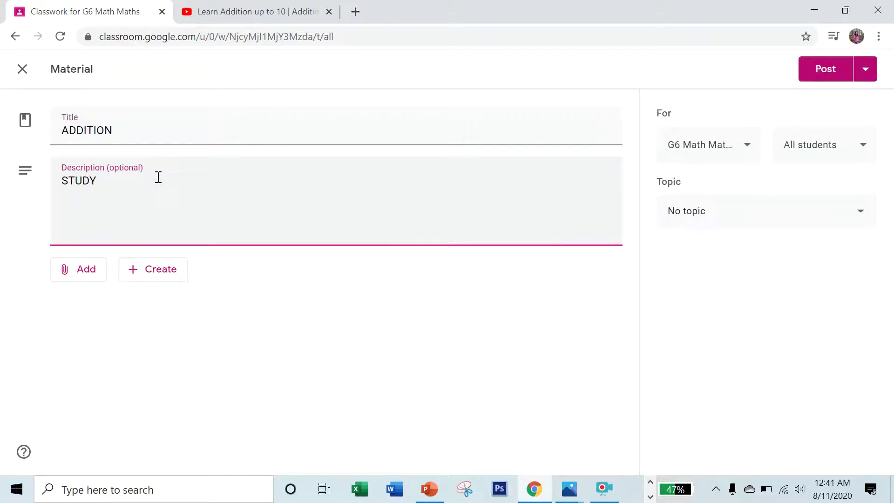
{"action": "type", "text": "!!"}
{"action": "left_click", "coordinate": [79, 274]}
{"action": "left_click", "coordinate": [79, 274]}
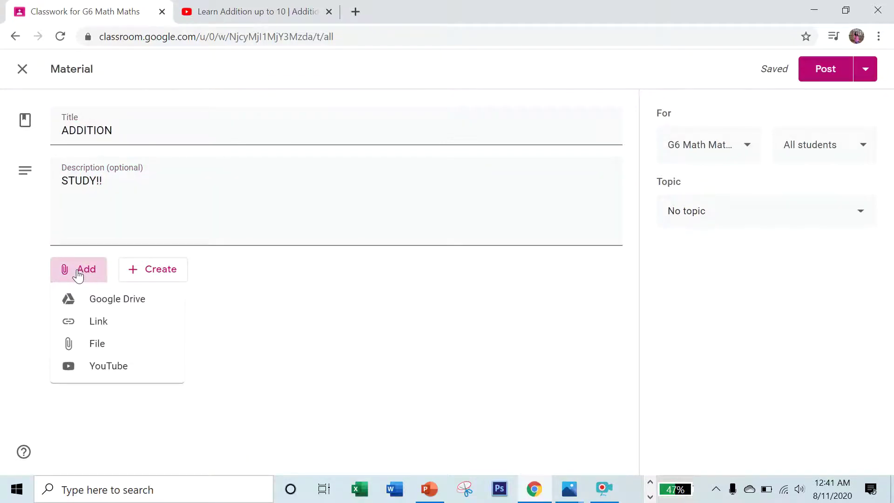
{"action": "left_click", "coordinate": [100, 300]}
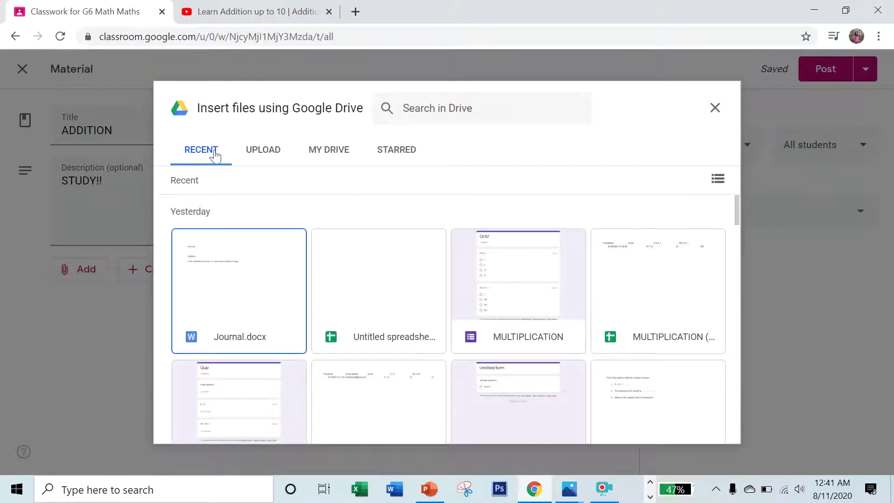
{"action": "left_click", "coordinate": [262, 156]}
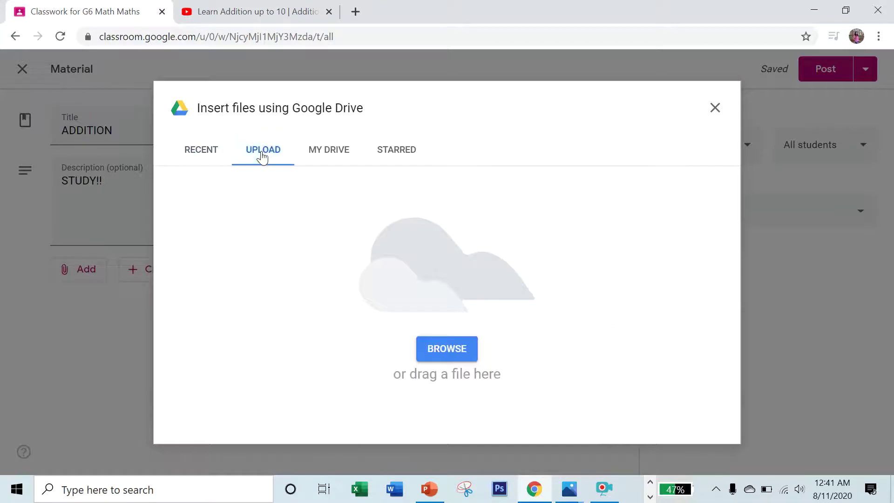
{"action": "left_click", "coordinate": [431, 347]}
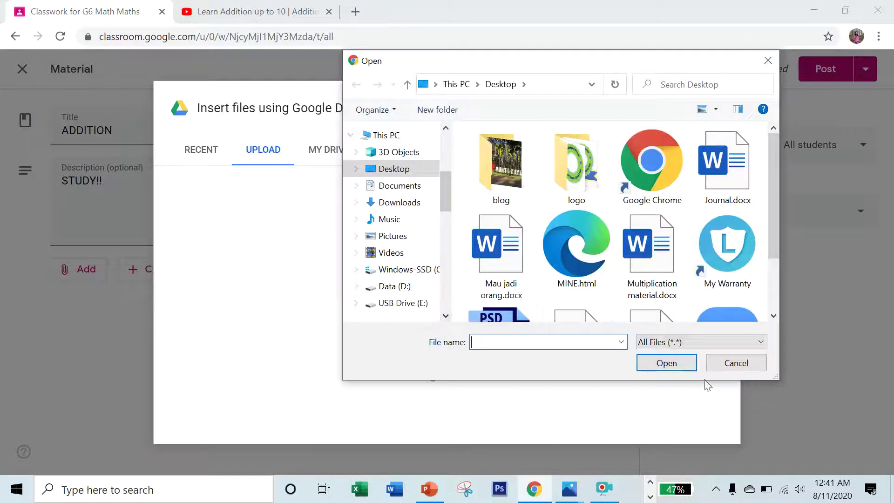
{"action": "left_click", "coordinate": [734, 364]}
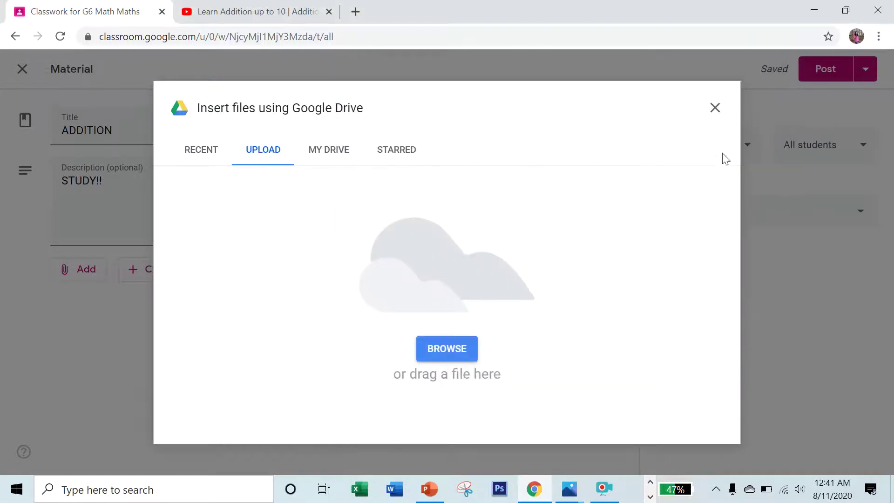
{"action": "left_click", "coordinate": [716, 108]}
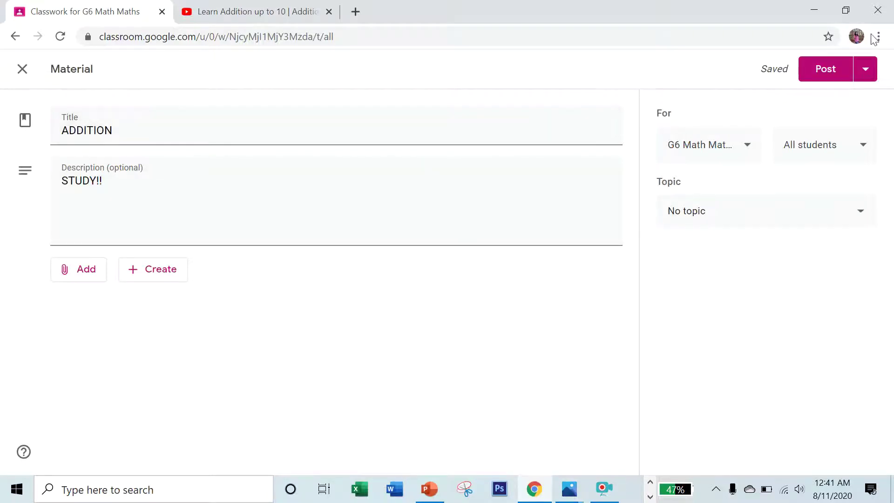
Discard the material draft and start a new assignment titled 'Addition'.
{"action": "left_click", "coordinate": [863, 74]}
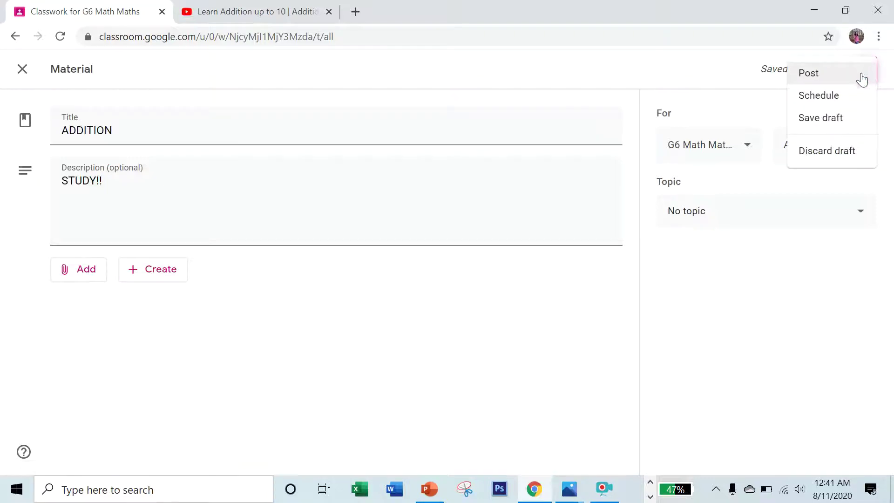
{"action": "left_click", "coordinate": [828, 151]}
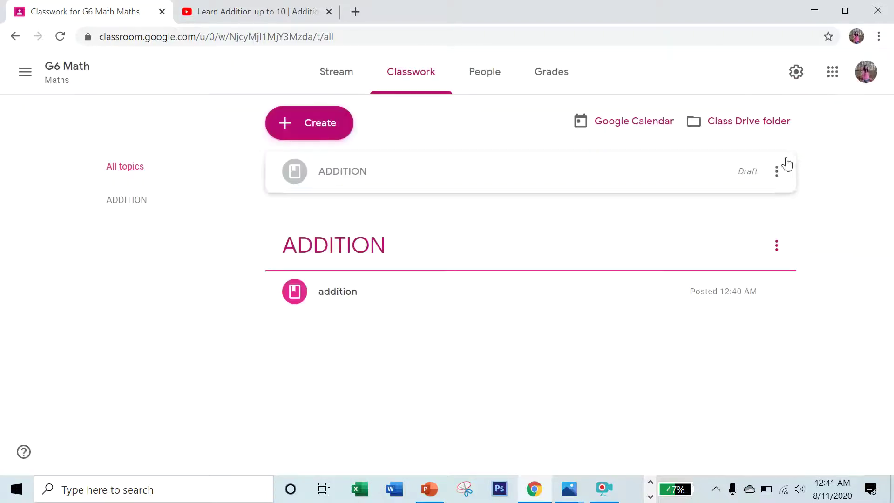
{"action": "left_click", "coordinate": [306, 126]}
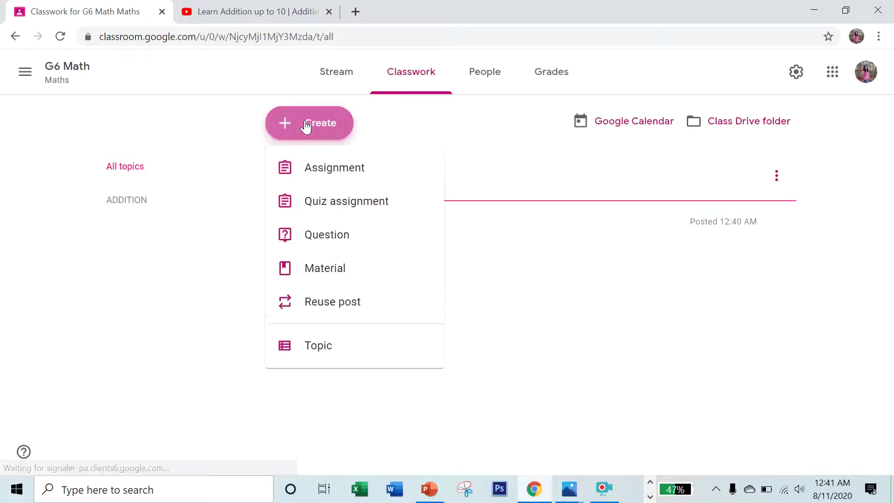
{"action": "left_click", "coordinate": [319, 167]}
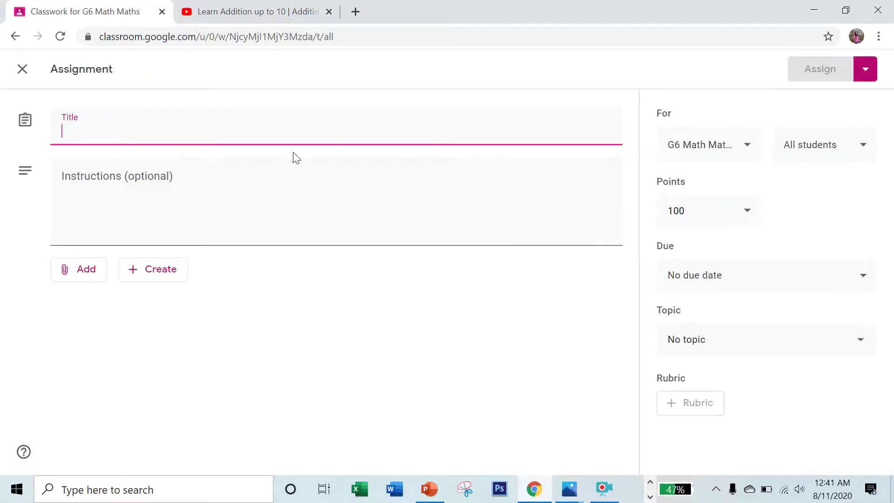
{"action": "type", "text": "A"}
{"action": "key", "text": "BackSpace"}
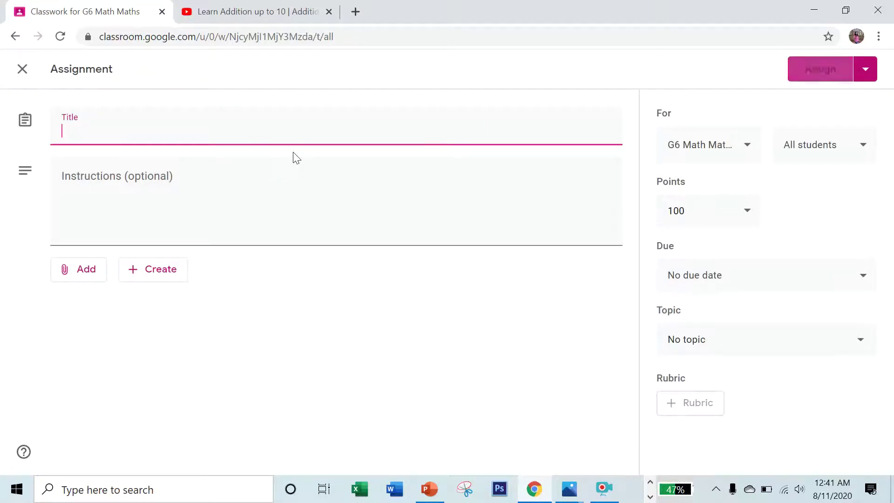
{"action": "key", "text": "Caps_Lock"}
{"action": "type", "text": "aD"}
{"action": "key", "text": "BackSpace"}
{"action": "key", "text": "BackSpace"}
{"action": "type", "text": "A"}
{"action": "key", "text": "Caps_Lock"}
{"action": "type", "text": "ddition"}
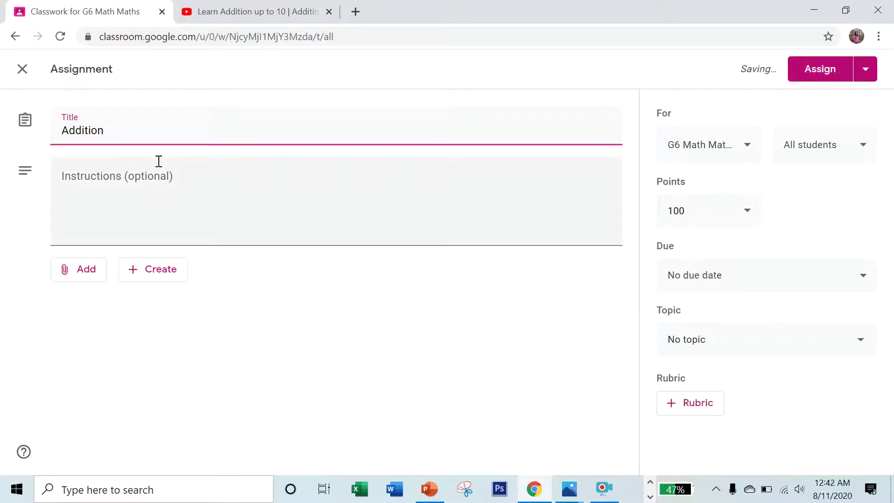
Enter the instructions 'Do the google documents' and show the new-file options.
{"action": "left_click", "coordinate": [135, 182]}
{"action": "type", "text": "Do the goo"}
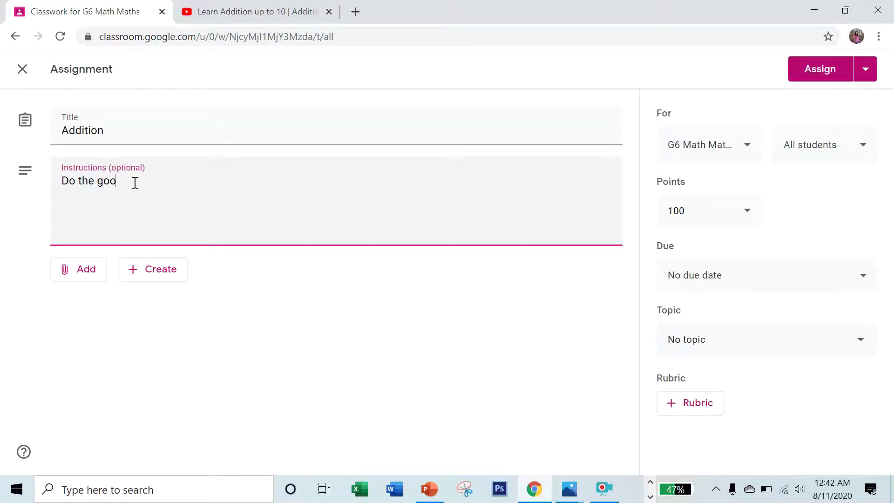
{"action": "type", "text": "gle documents"}
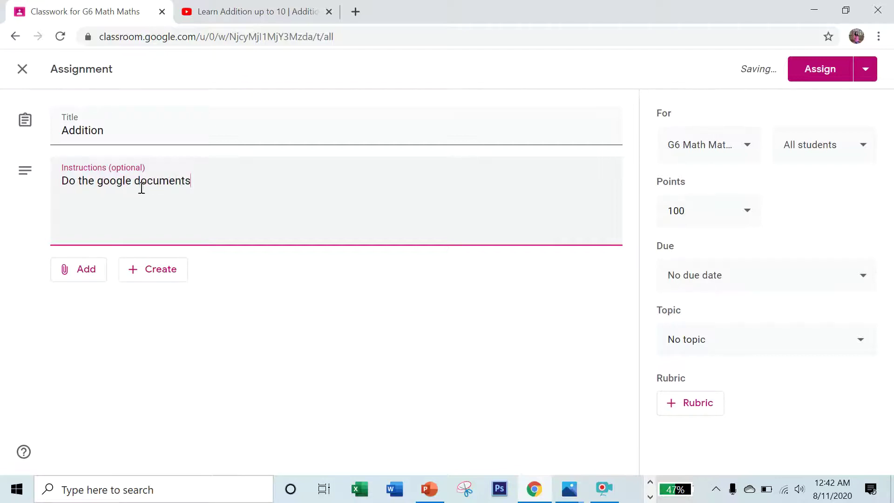
{"action": "left_click", "coordinate": [159, 279]}
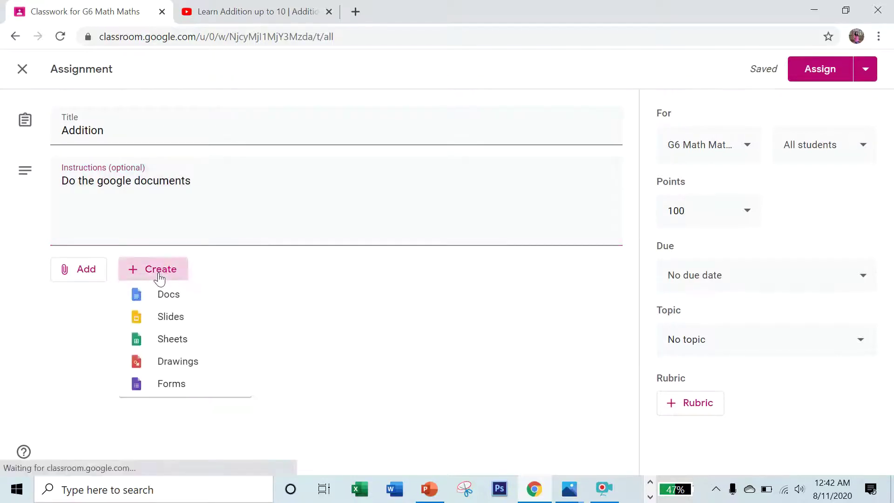
Create a Google Doc with 'Fill in the blanks.' and numbered sums 4 + 4 and 5 + 15, then select it all.
{"action": "left_click", "coordinate": [162, 305]}
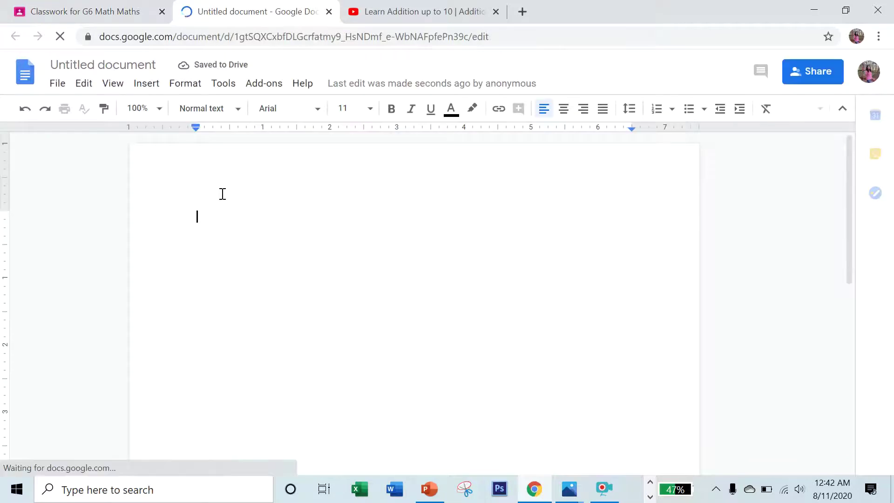
{"action": "type", "text": "Fi"}
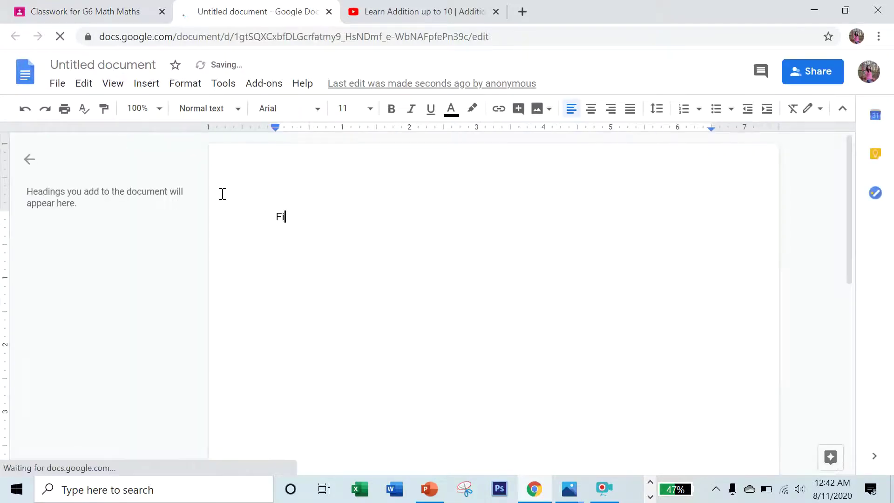
{"action": "type", "text": "ll in the blanks."}
{"action": "key", "text": "Return"}
{"action": "type", "text": "1. 4 "}
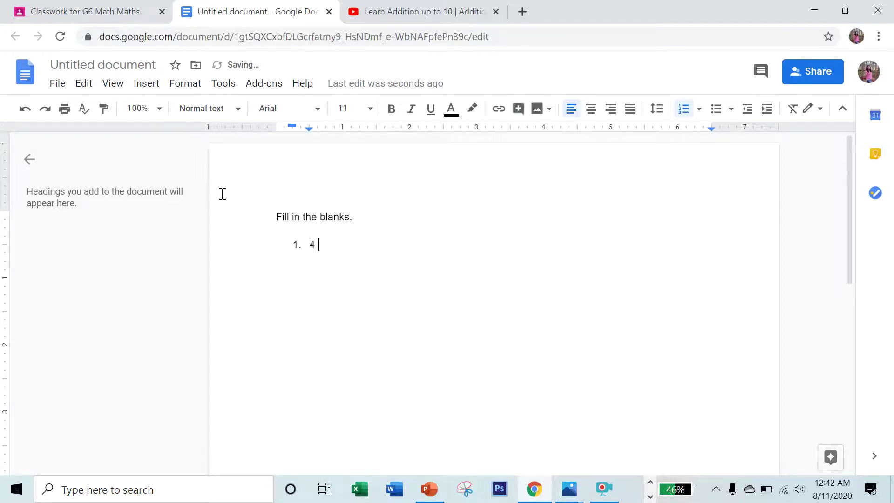
{"action": "type", "text": "+ 4 = ....."}
{"action": "key", "text": "Return"}
{"action": "type", "text": "5 + 15 = ...."}
{"action": "left_click_drag", "start_coordinate": [275, 218], "coordinate": [415, 288]}
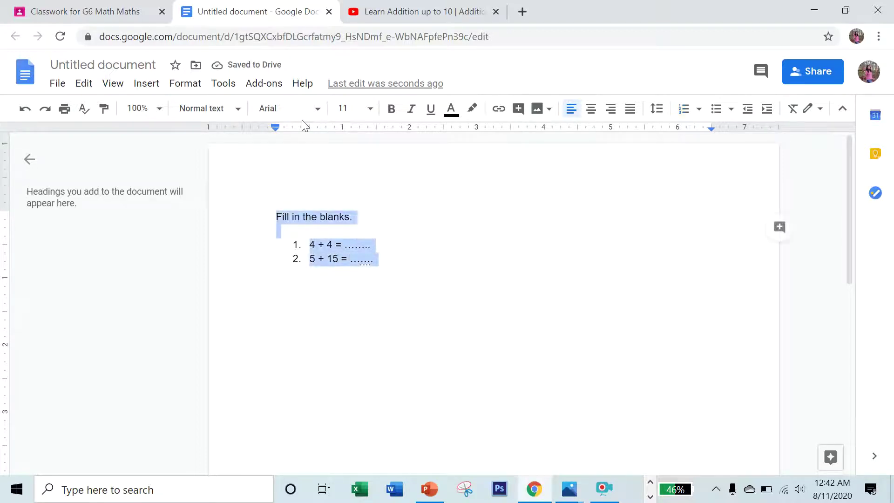
Change the selected worksheet text to Comic Sans MS at size 18, then deselect it.
{"action": "left_click", "coordinate": [321, 111]}
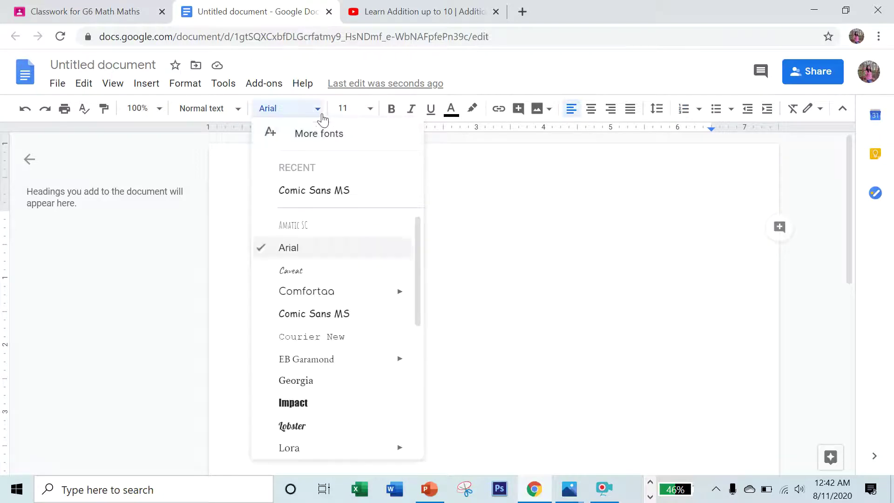
{"action": "left_click", "coordinate": [314, 190]}
{"action": "left_click", "coordinate": [371, 108]}
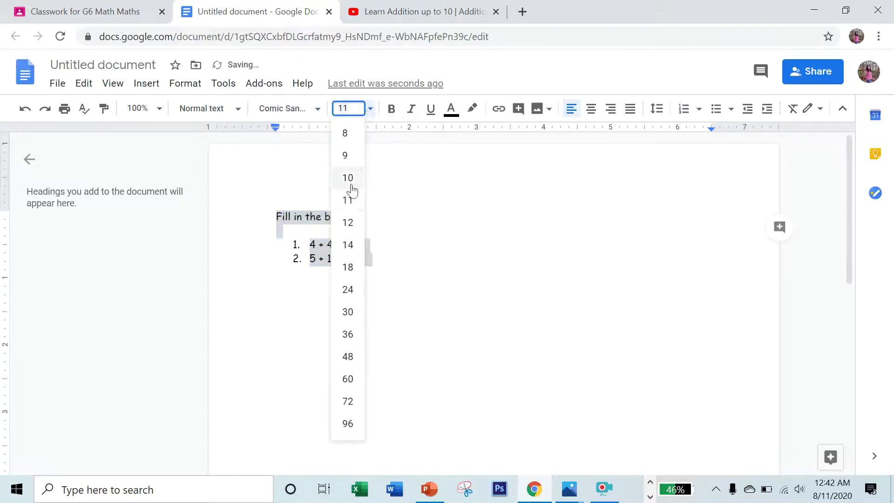
{"action": "left_click", "coordinate": [348, 266]}
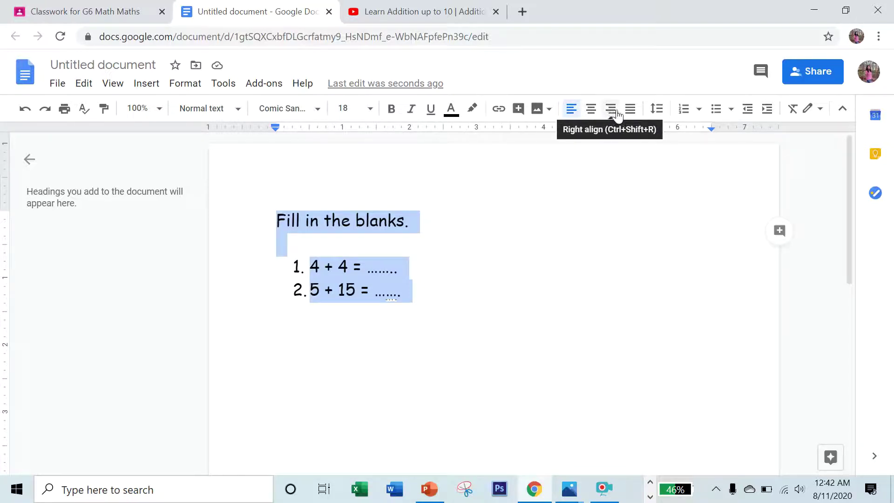
{"action": "left_click", "coordinate": [653, 165]}
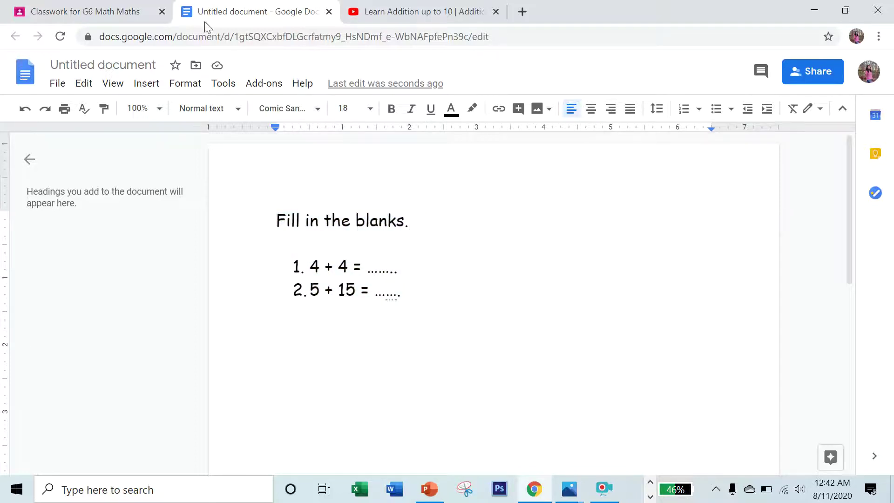
Rename the untitled Google Docs worksheet to 'Addition part 1'.
{"action": "left_click", "coordinate": [151, 64]}
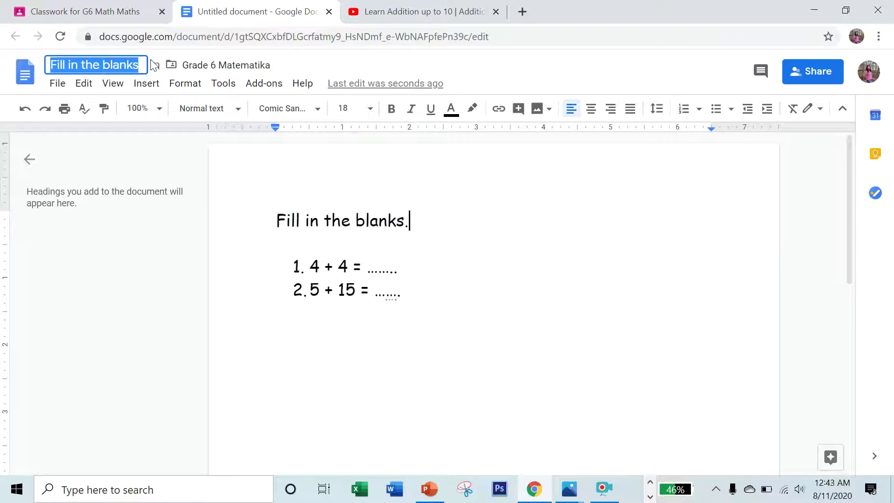
{"action": "type", "text": "a"}
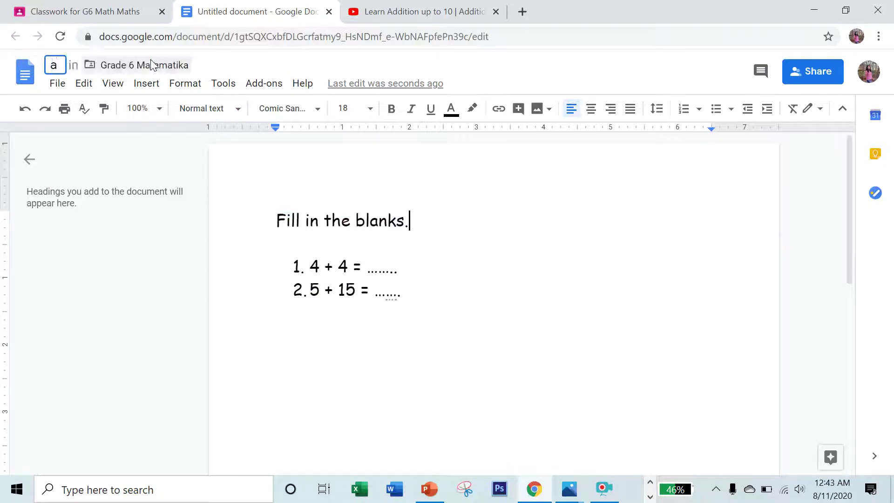
{"action": "key", "text": "BackSpace"}
{"action": "key", "text": "Caps_Lock"}
{"action": "type", "text": "A"}
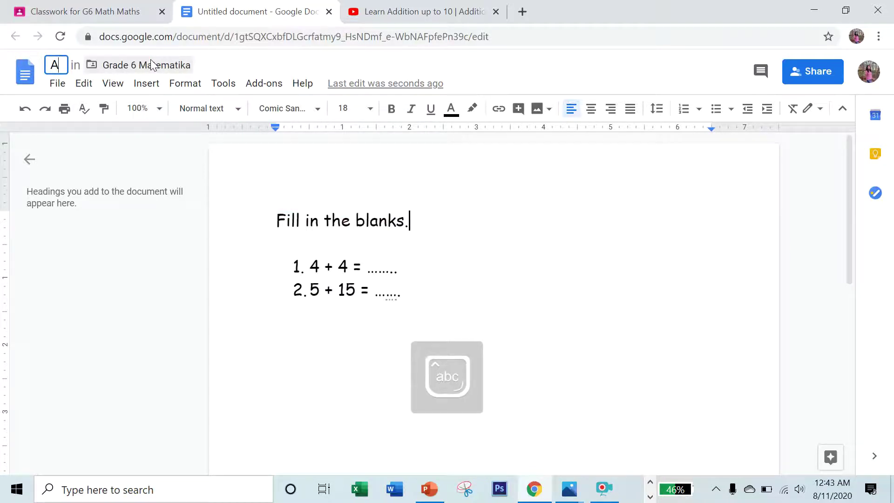
{"action": "key", "text": "Caps_Lock"}
{"action": "type", "text": "ddition part 1"}
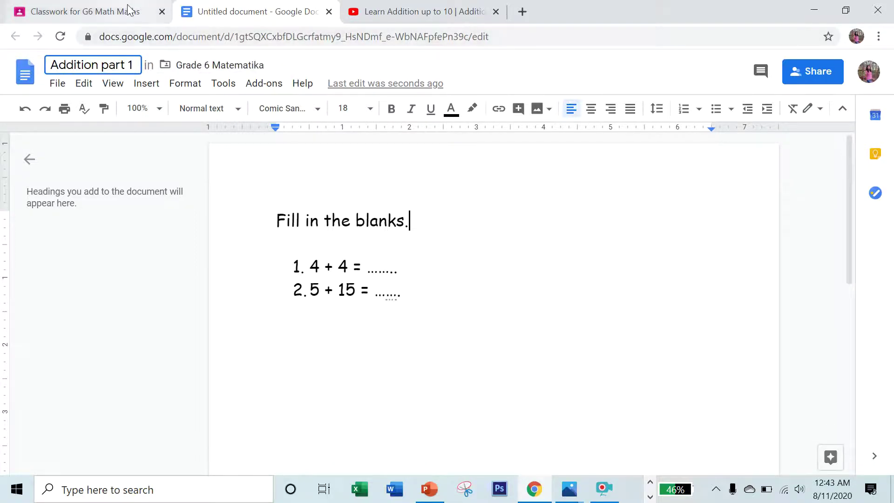
Return to the Addition assignment and give each student their own copy of the worksheet.
{"action": "left_click", "coordinate": [329, 12]}
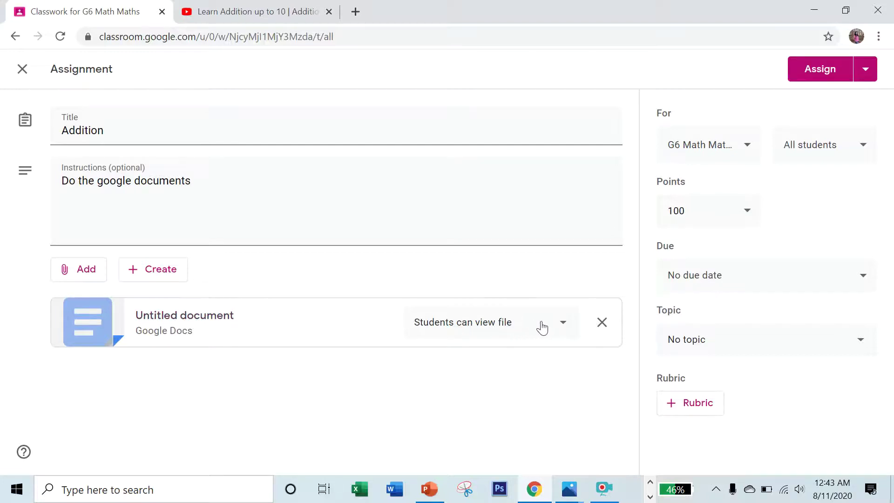
{"action": "left_click", "coordinate": [559, 325]}
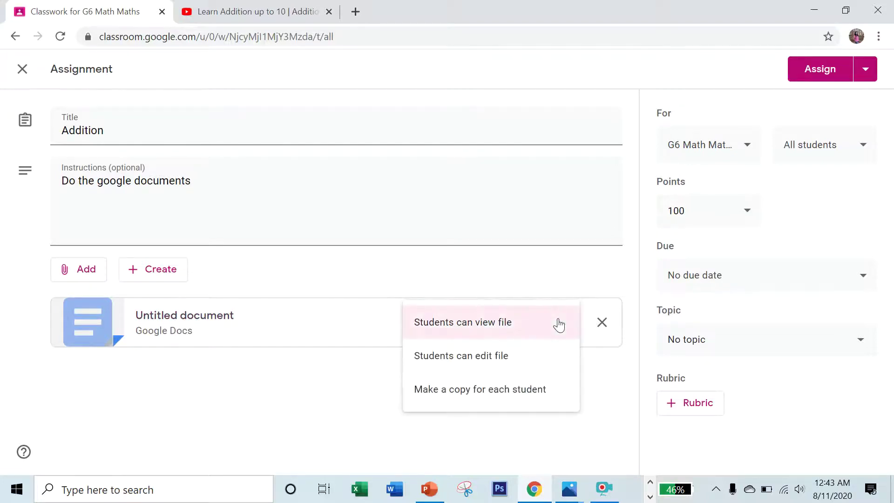
{"action": "left_click", "coordinate": [491, 395]}
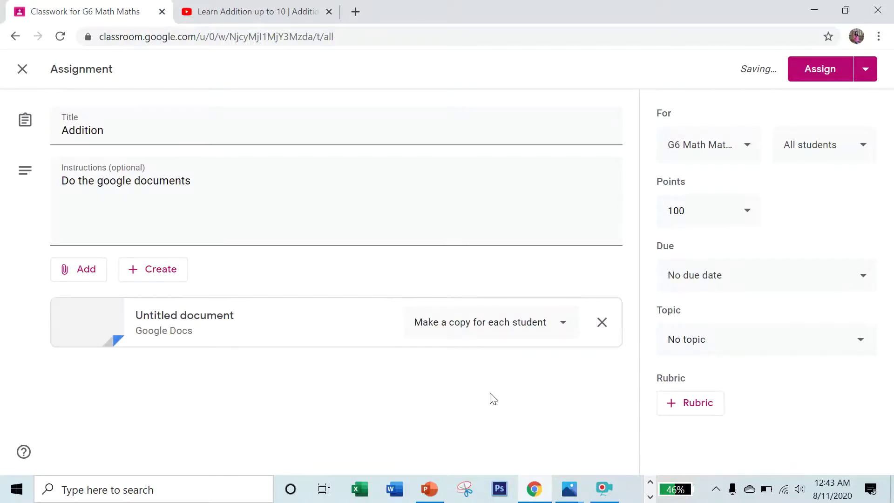
{"action": "left_click", "coordinate": [744, 210]}
{"action": "left_click", "coordinate": [746, 217]}
{"action": "left_click", "coordinate": [746, 218]}
Set the assignment due date to Aug 17 at 11:59 PM.
{"action": "left_click", "coordinate": [810, 267]}
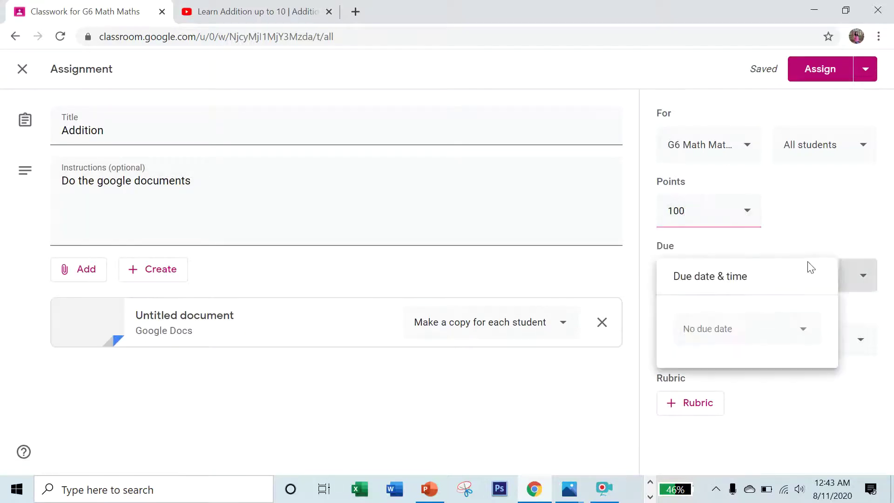
{"action": "left_click", "coordinate": [799, 331]}
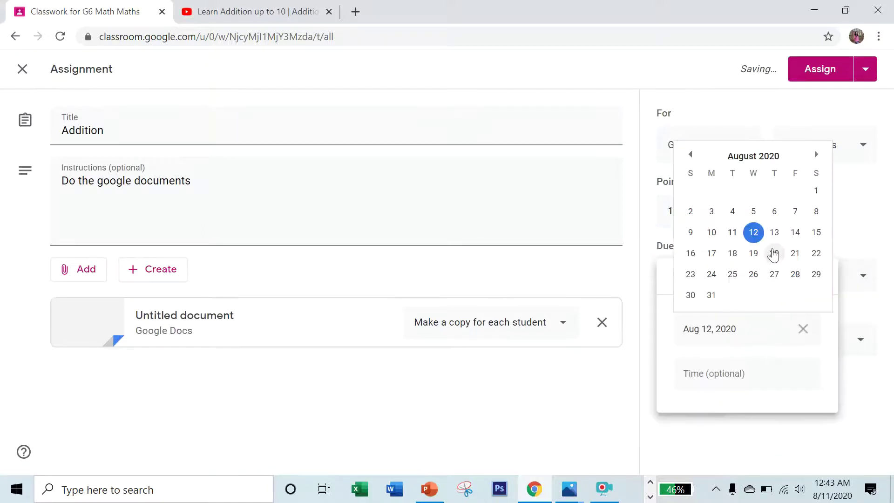
{"action": "left_click", "coordinate": [712, 254]}
{"action": "left_click", "coordinate": [729, 368]}
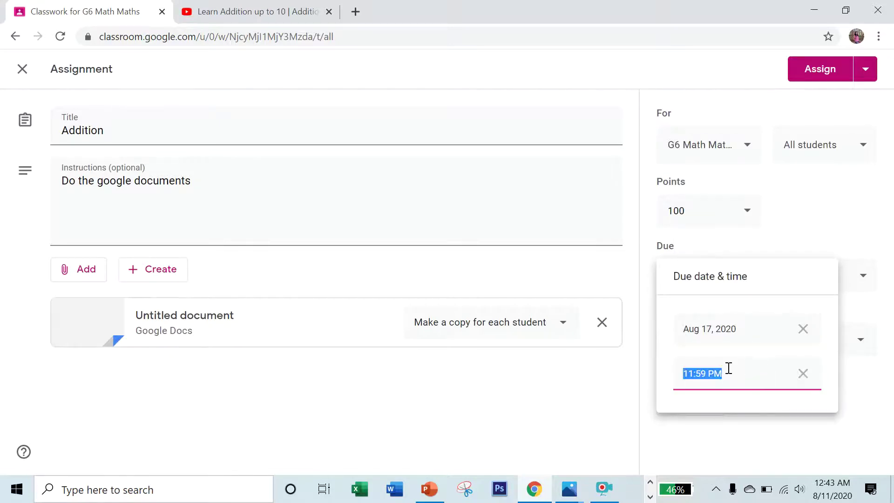
{"action": "left_click", "coordinate": [651, 378]}
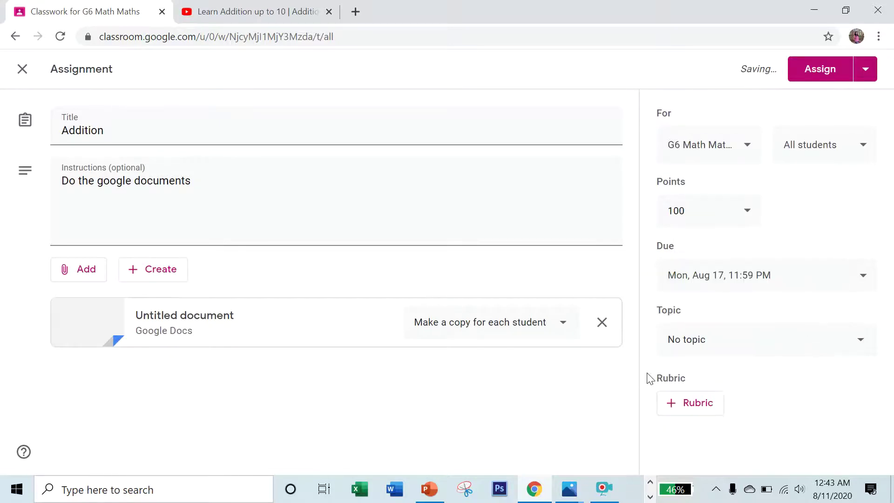
File the assignment under the ADDITION topic and review the posting options.
{"action": "left_click", "coordinate": [766, 347]}
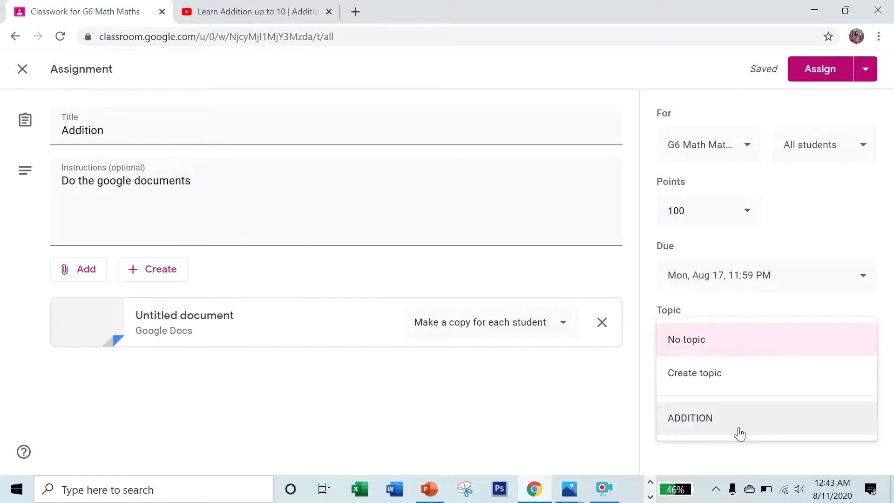
{"action": "left_click", "coordinate": [718, 420]}
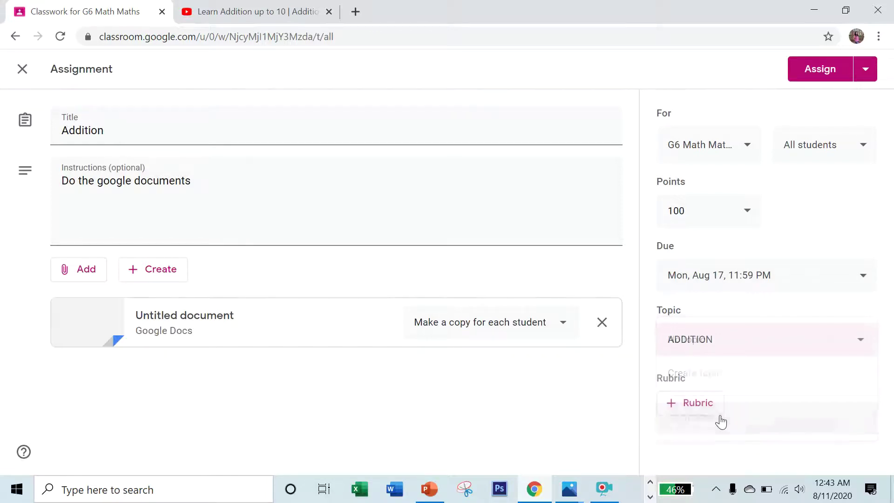
{"action": "left_click", "coordinate": [865, 70]}
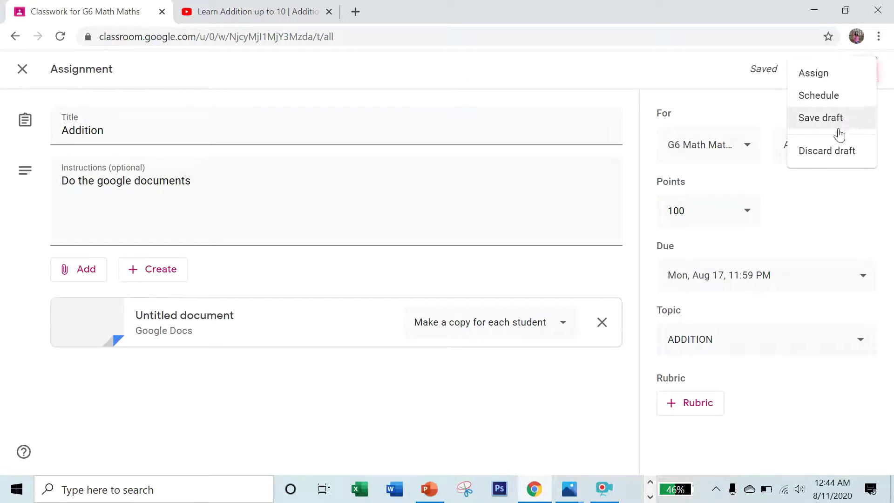
{"action": "left_click", "coordinate": [700, 88]}
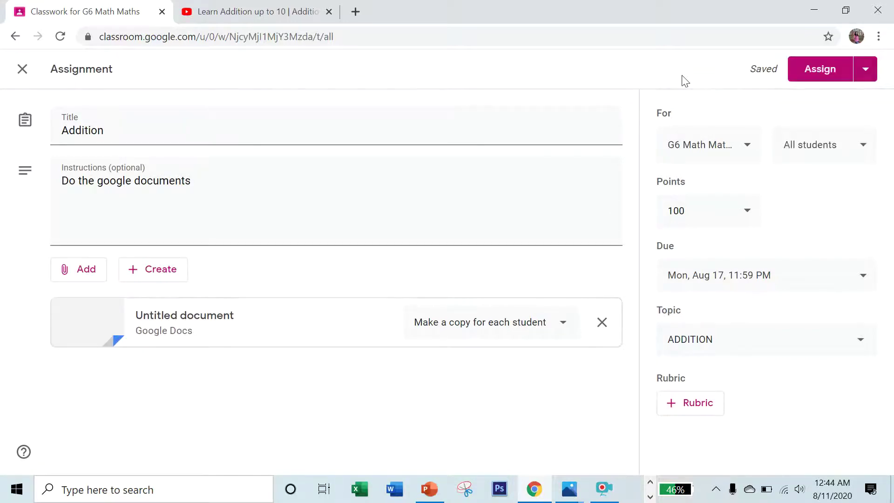
Post the Addition assignment, then create a new quiz assignment.
{"action": "left_click", "coordinate": [814, 68]}
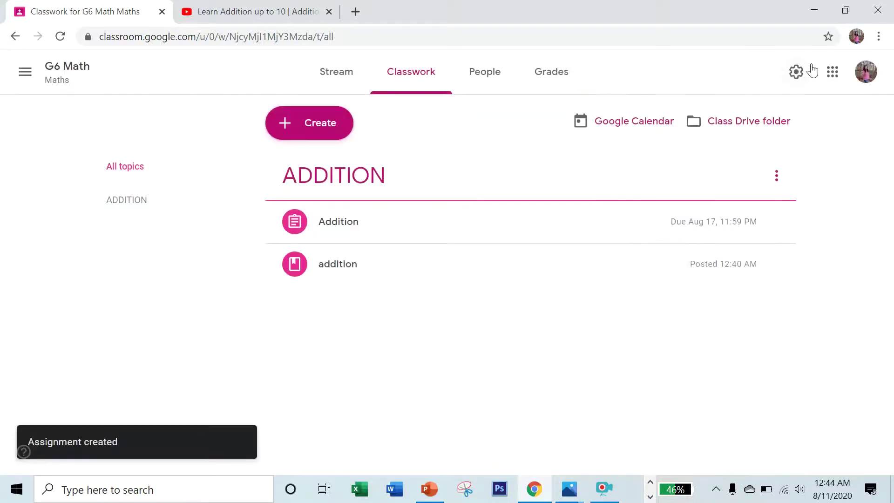
{"action": "left_click", "coordinate": [317, 124]}
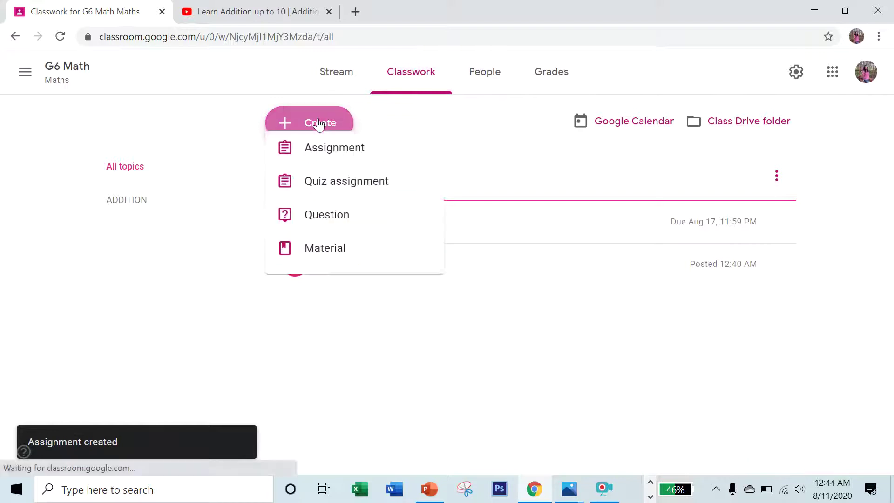
{"action": "left_click", "coordinate": [335, 200]}
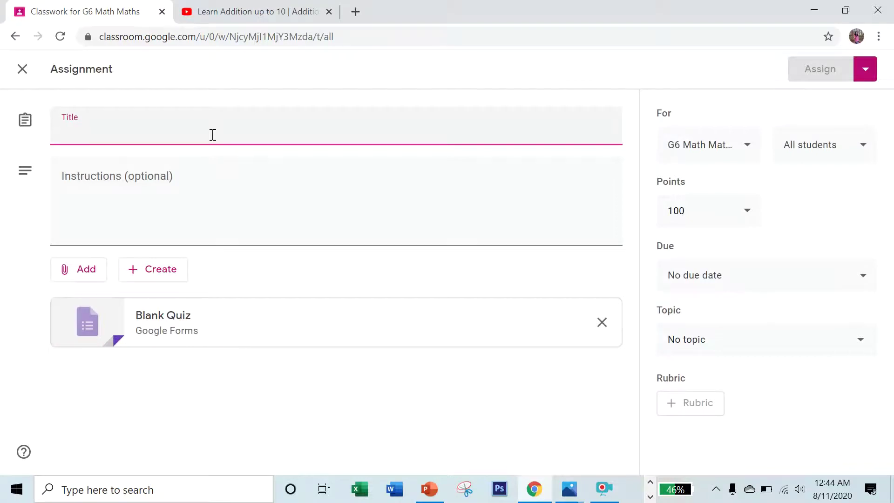
Title the quiz assignment 'Multiplication' with instructions 'Do the google form' and open its Blank Quiz.
{"action": "type", "text": "M"}
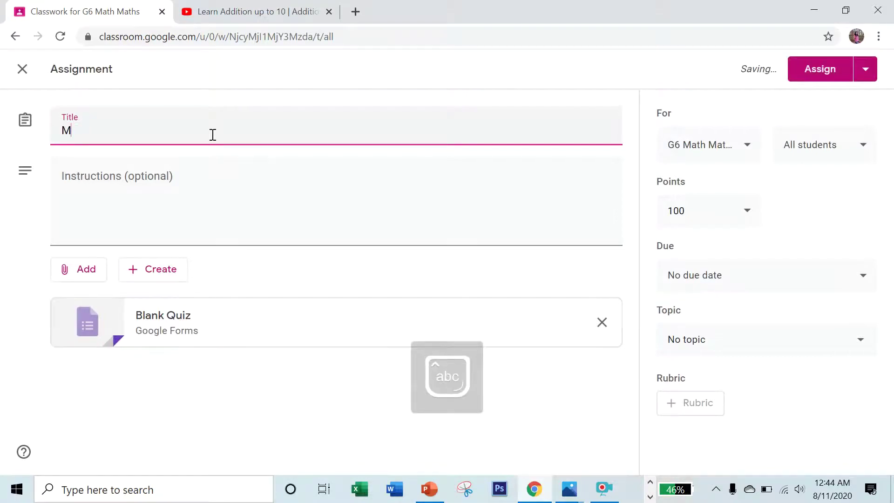
{"action": "type", "text": "ult"}
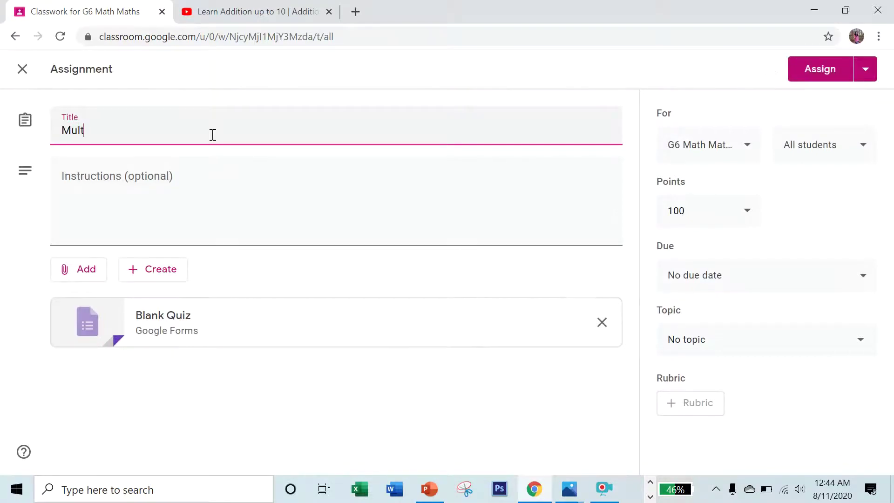
{"action": "type", "text": "iplication"}
{"action": "left_click", "coordinate": [194, 176]}
{"action": "type", "text": "Do the google form"}
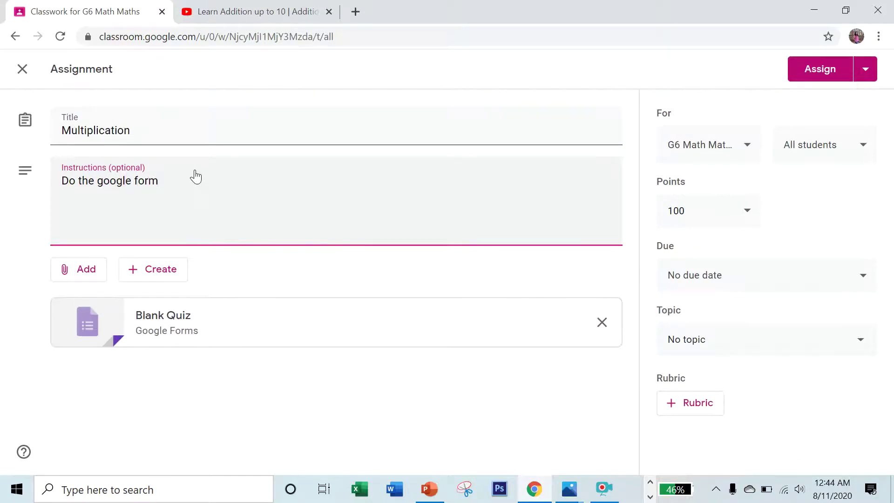
{"action": "left_click", "coordinate": [166, 325]}
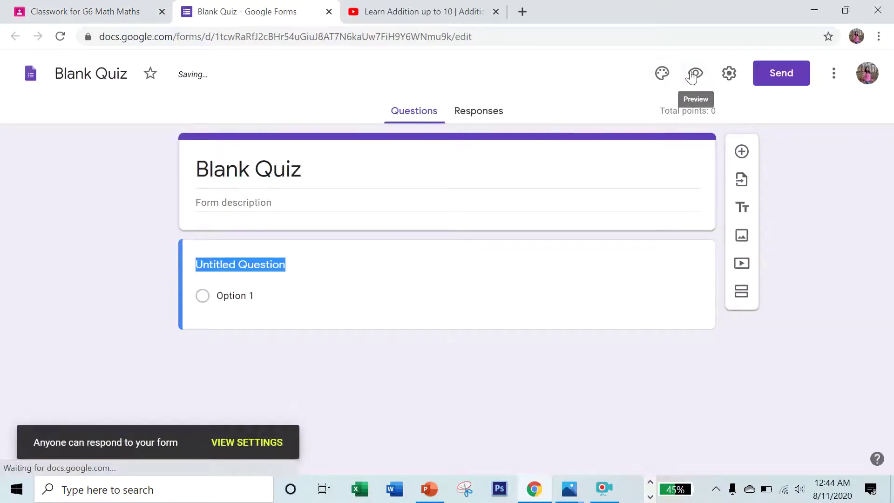
Change the quiz theme colour and insert the heart-shaped open-book header image.
{"action": "left_click", "coordinate": [662, 73]}
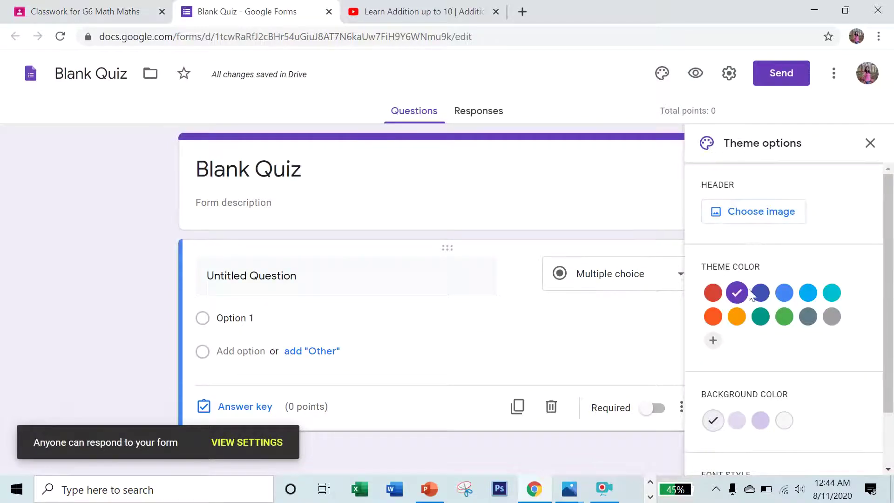
{"action": "left_click", "coordinate": [713, 319]}
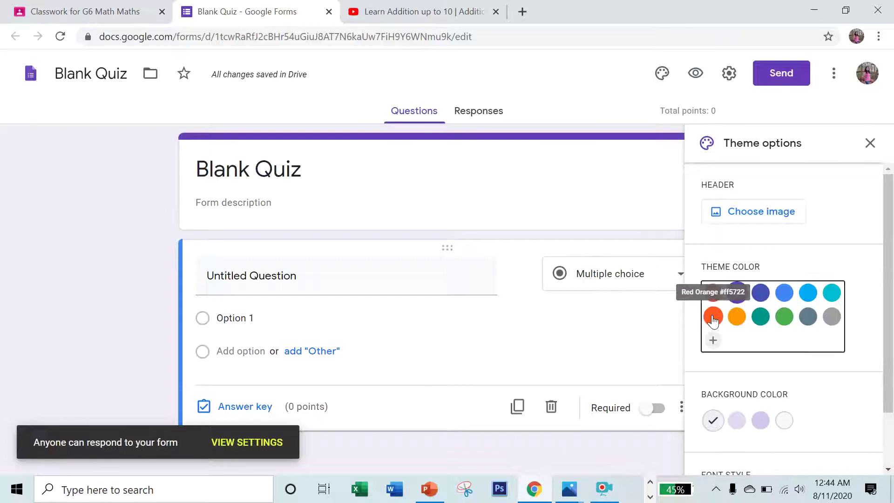
{"action": "left_click", "coordinate": [748, 214]}
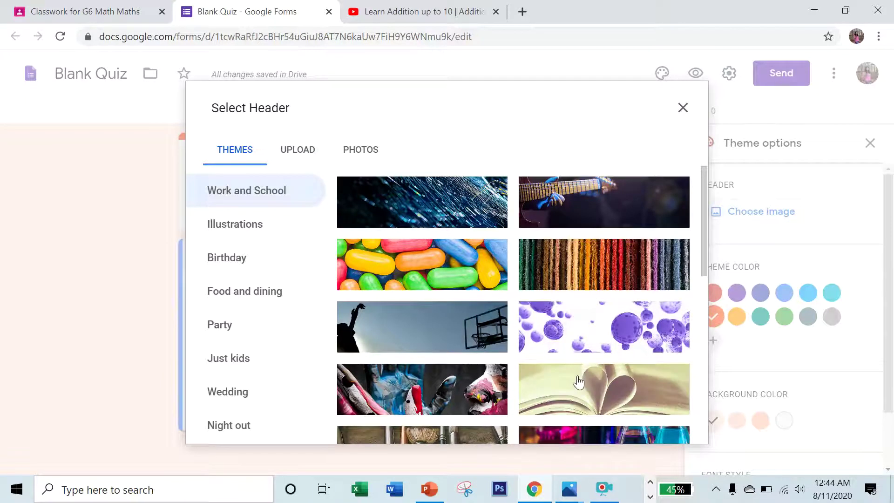
{"action": "left_click", "coordinate": [577, 383]}
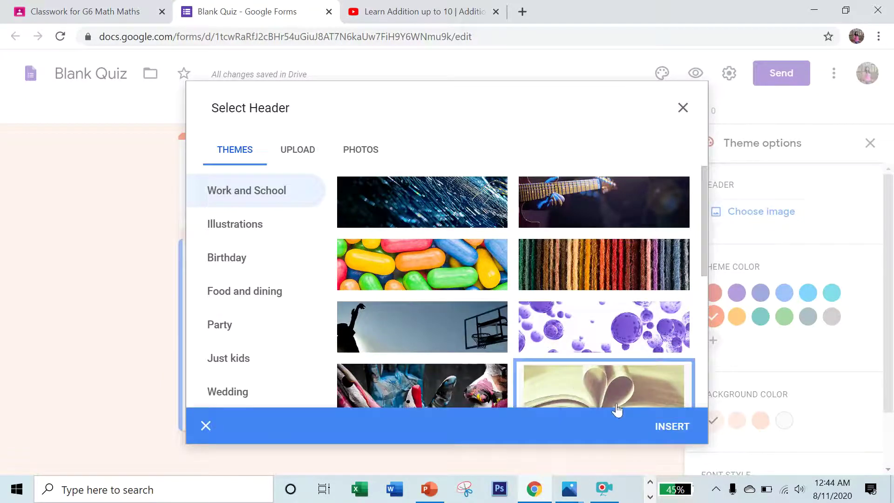
{"action": "left_click", "coordinate": [671, 427]}
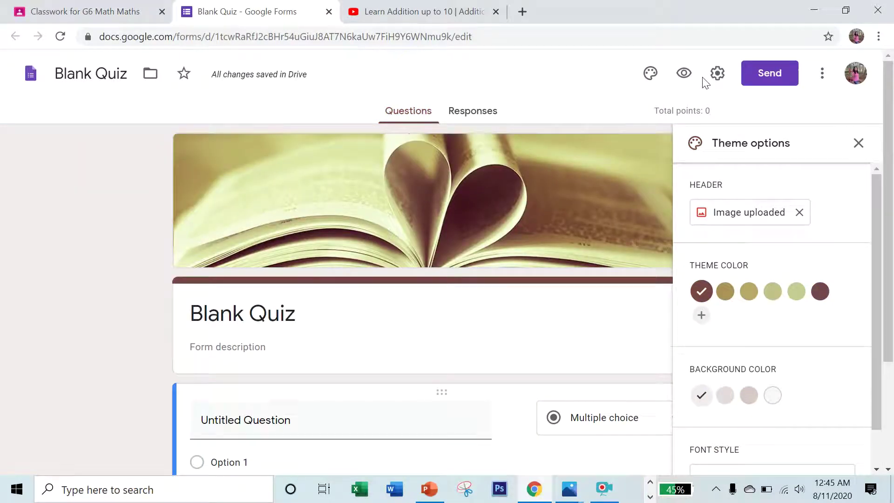
{"action": "left_click", "coordinate": [857, 143]}
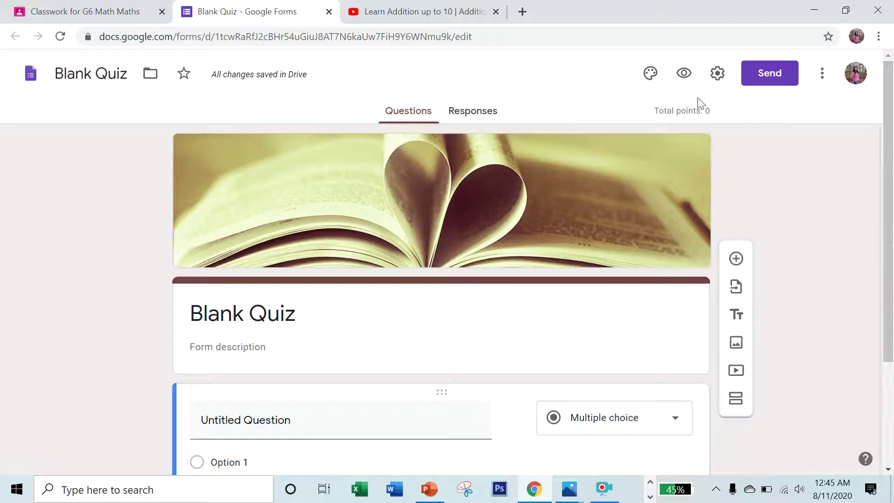
Turn on email address collection and limit the quiz to one response per person.
{"action": "left_click", "coordinate": [715, 77]}
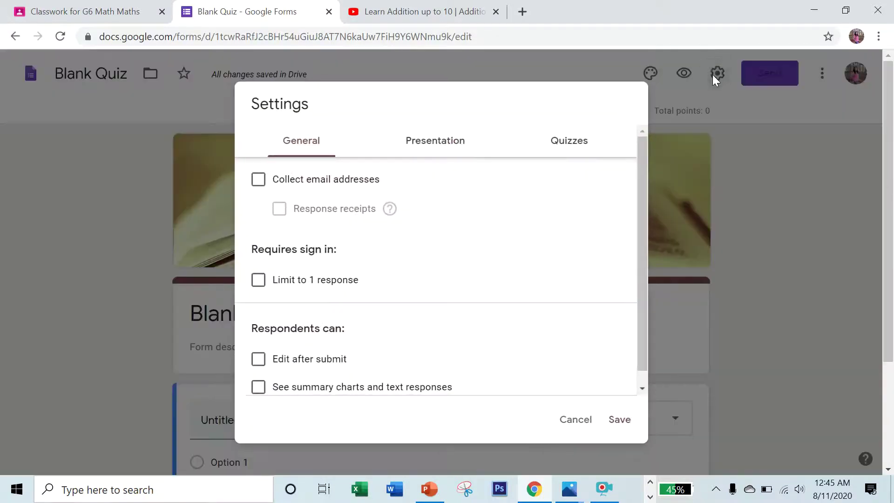
{"action": "left_click", "coordinate": [263, 182]}
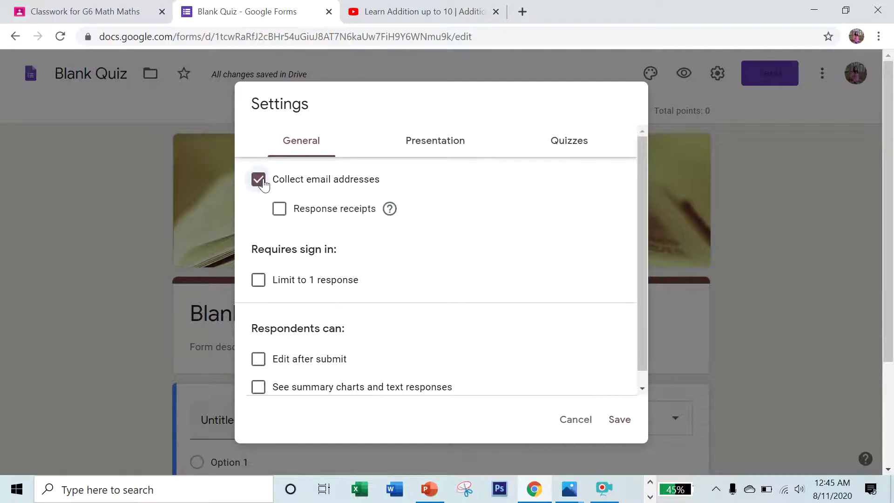
{"action": "left_click", "coordinate": [258, 280]}
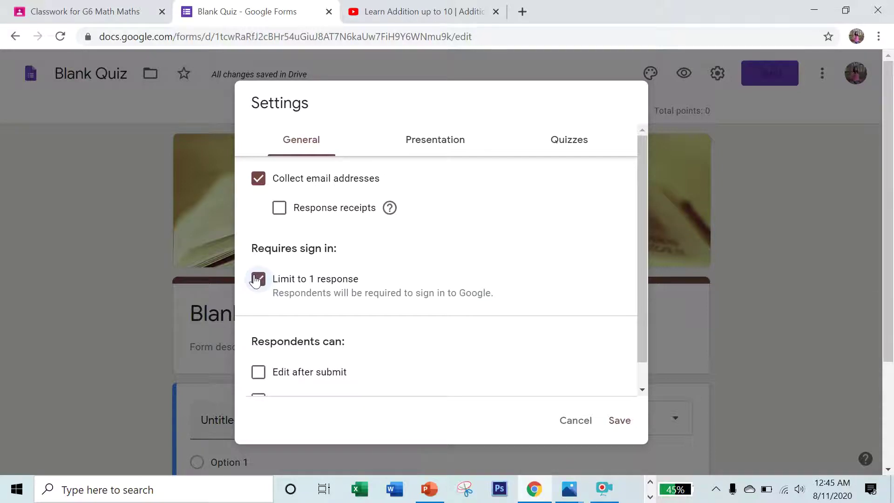
{"action": "scroll", "coordinate": [257, 279], "scroll_direction": "down", "scroll_amount": 1}
{"action": "scroll", "coordinate": [415, 185], "scroll_direction": "up", "scroll_amount": 1}
Set the confirmation message to 'Your response has been recorded', review quiz settings, and save.
{"action": "left_click", "coordinate": [429, 141]}
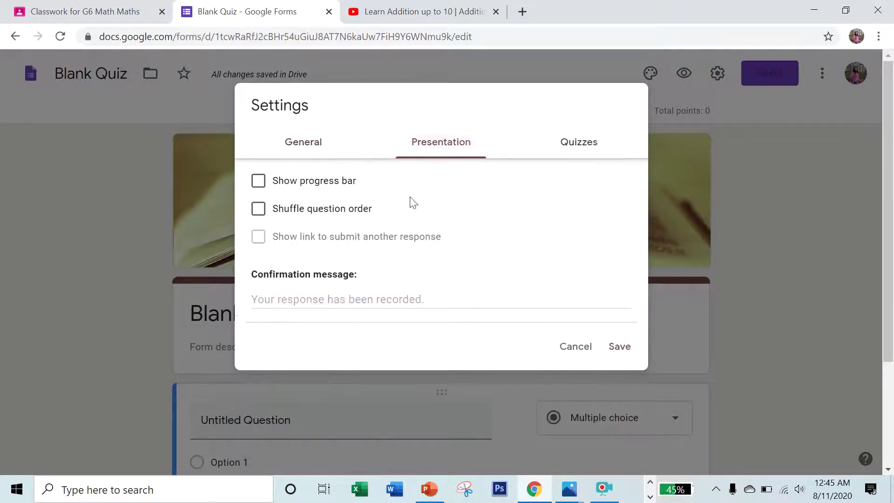
{"action": "left_click", "coordinate": [299, 294]}
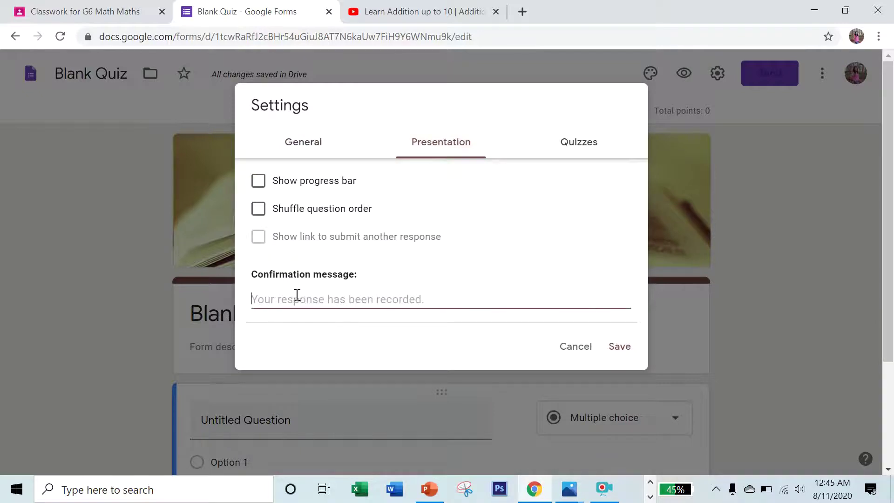
{"action": "type", "text": "Your"}
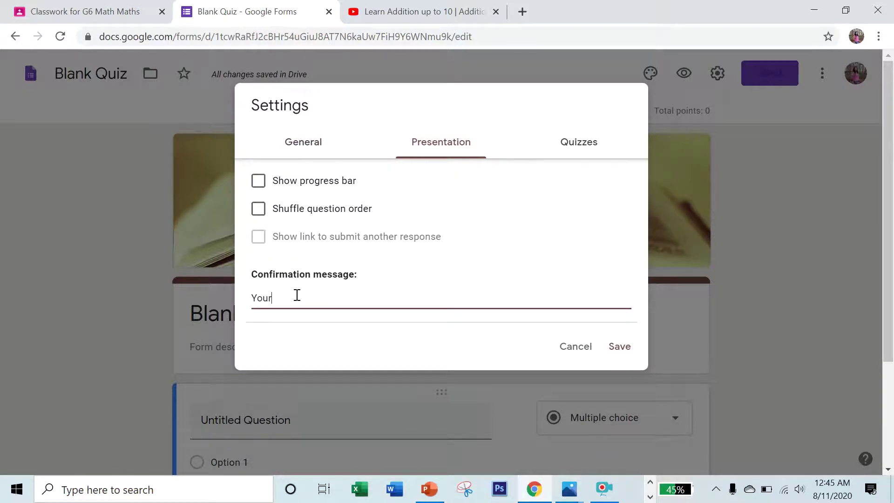
{"action": "type", "text": " response has been recorded! Thanks!"}
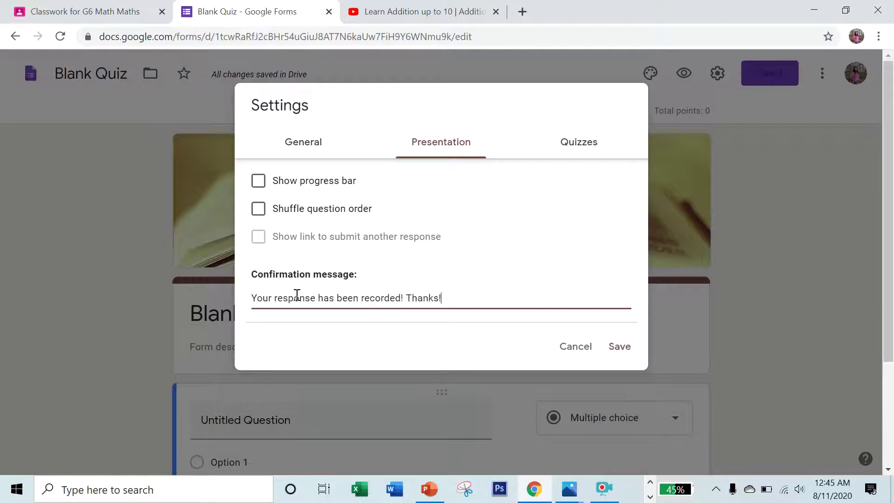
{"action": "left_click", "coordinate": [590, 148]}
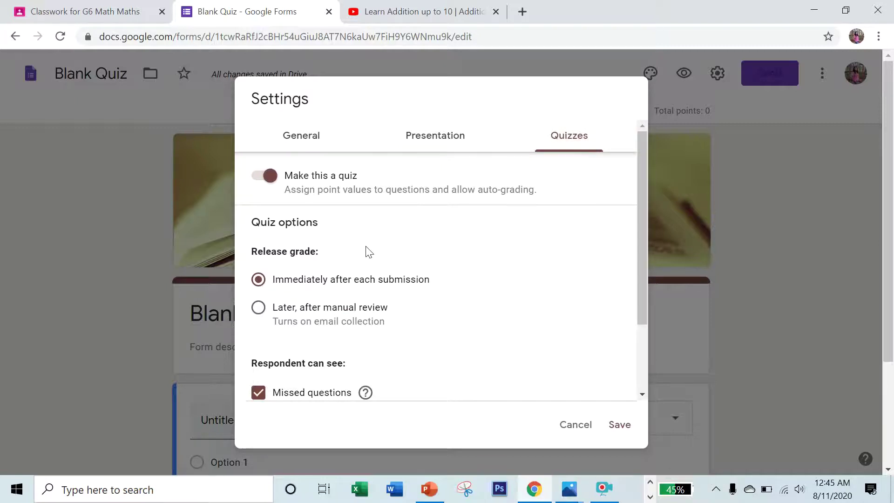
{"action": "scroll", "coordinate": [343, 263], "scroll_direction": "down", "scroll_amount": 2}
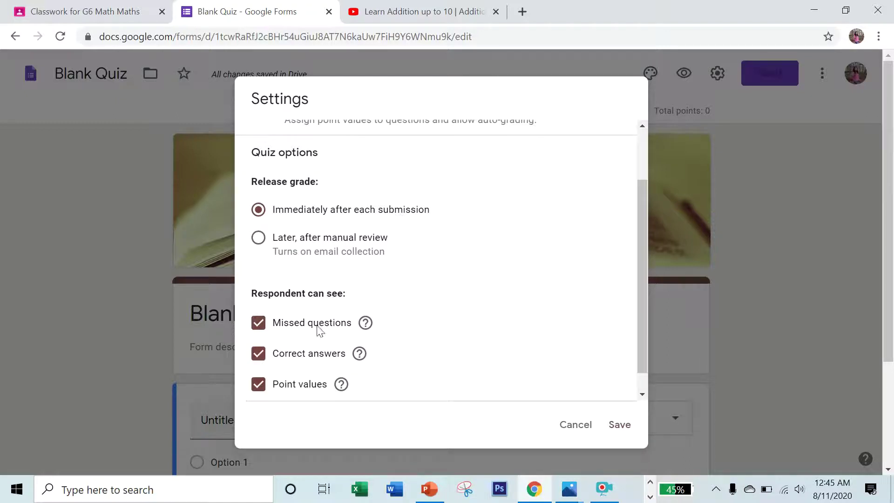
{"action": "scroll", "coordinate": [336, 396], "scroll_direction": "down", "scroll_amount": 1}
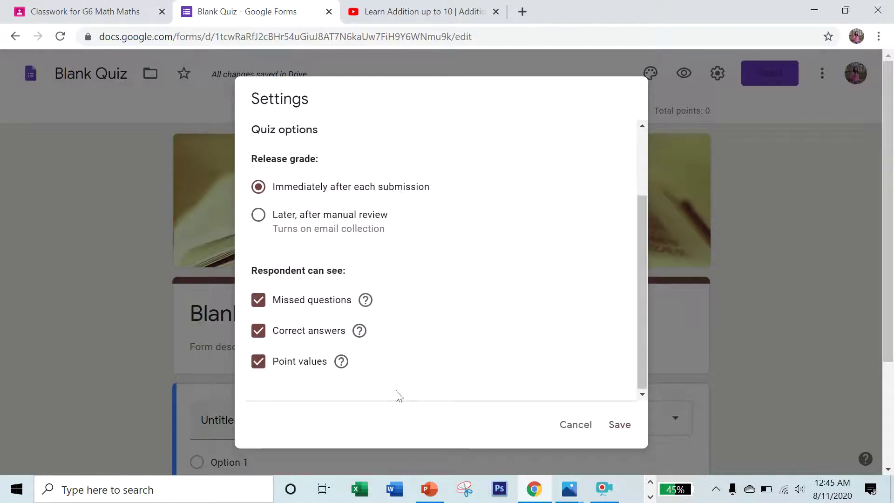
{"action": "left_click", "coordinate": [620, 426]}
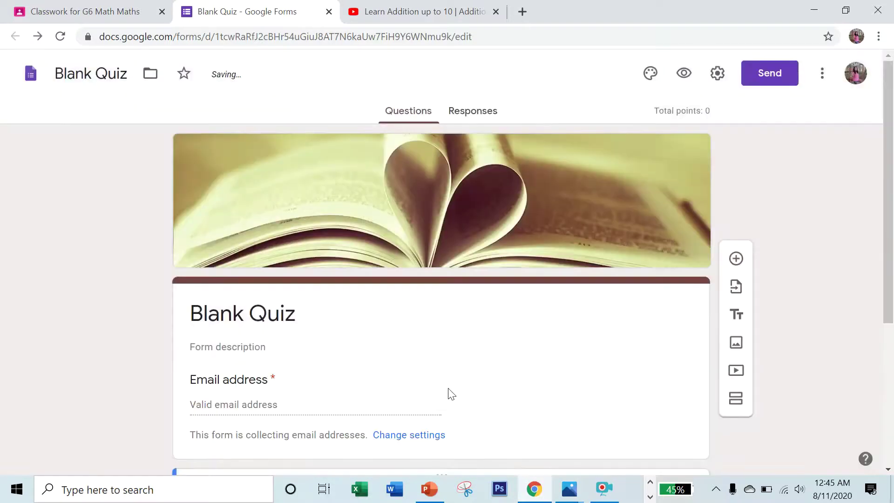
{"action": "scroll", "coordinate": [451, 394], "scroll_direction": "down", "scroll_amount": 3}
Start a multiple-choice question '5 x 5 =' with 5 as the first choice.
{"action": "left_click", "coordinate": [301, 372]}
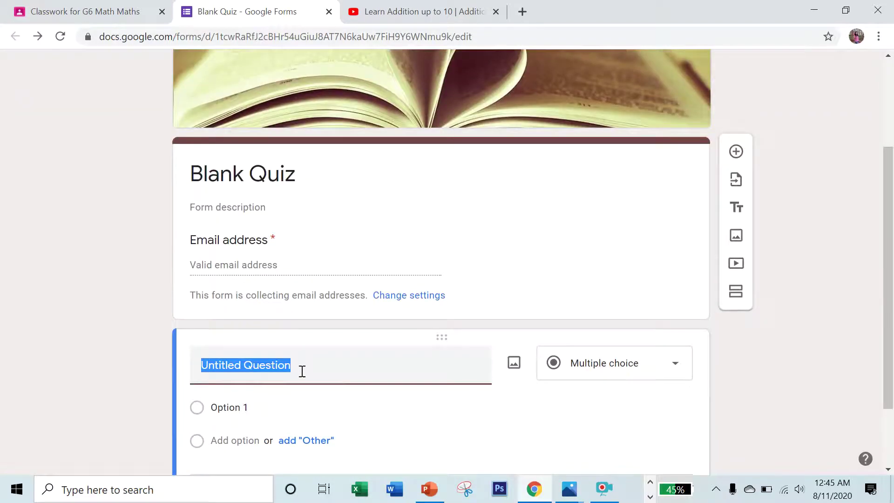
{"action": "type", "text": "5 x 5 ="}
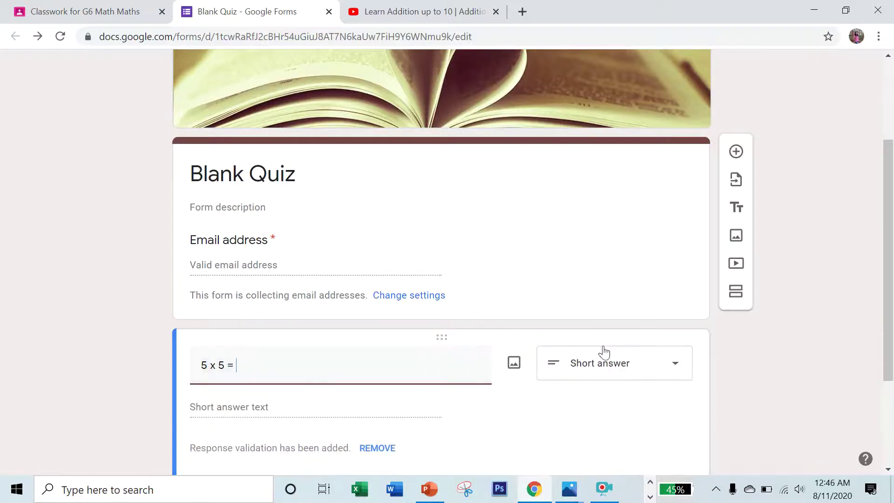
{"action": "left_click", "coordinate": [604, 366]}
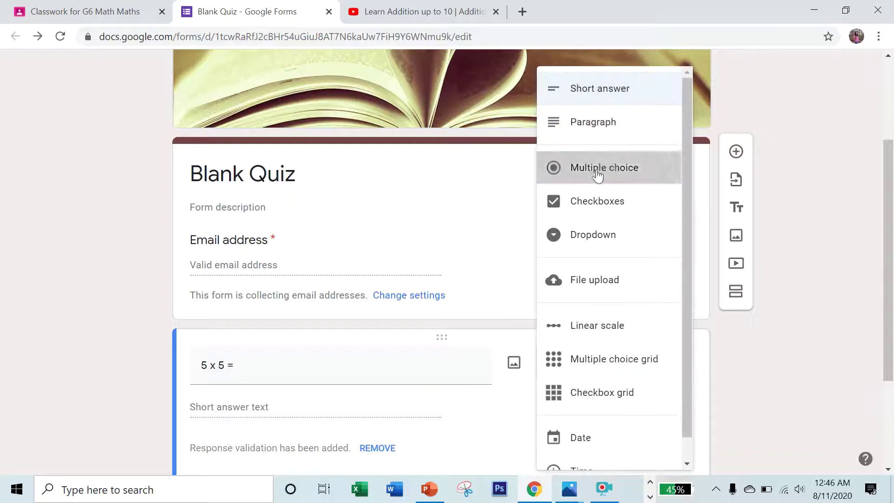
{"action": "left_click", "coordinate": [601, 168]}
{"action": "left_click", "coordinate": [257, 337]}
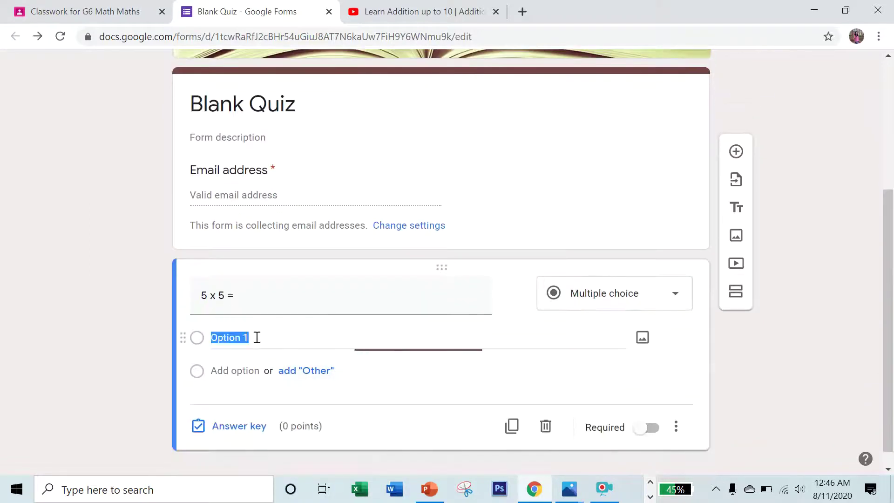
{"action": "type", "text": "5"}
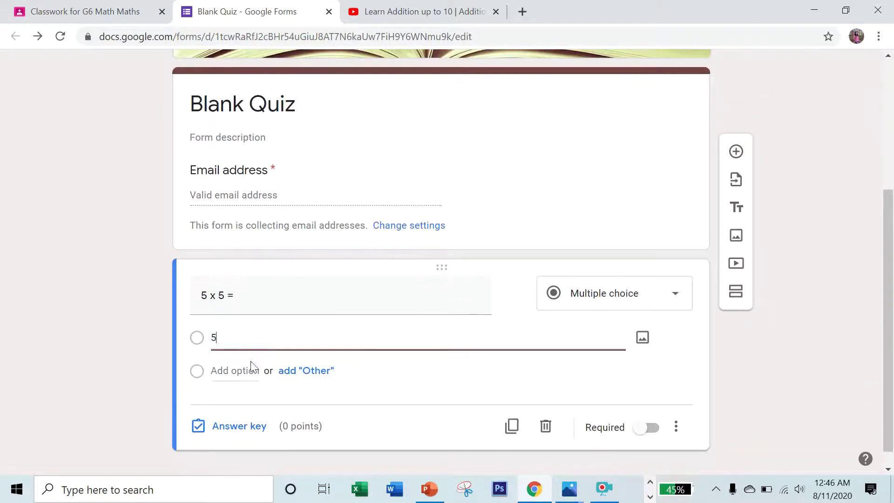
Add the remaining answer choices 25, 35 and 50.
{"action": "left_click", "coordinate": [250, 370]}
{"action": "type", "text": "45"}
{"action": "left_click", "coordinate": [250, 370]}
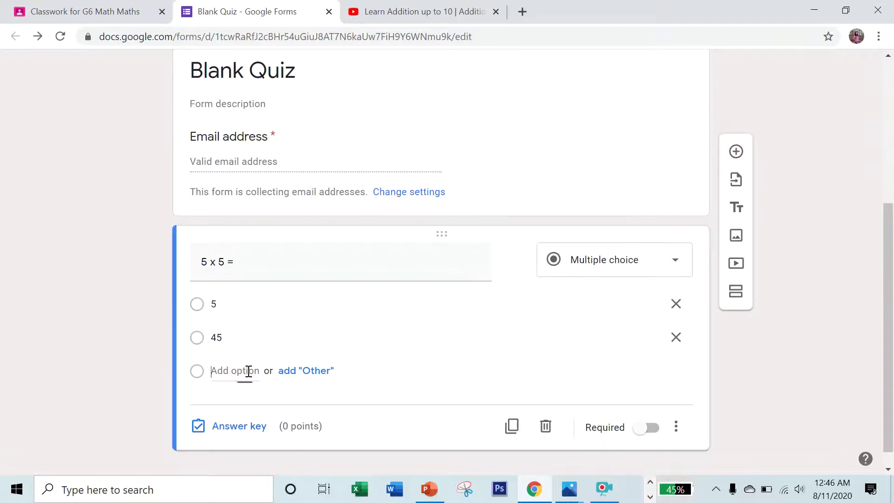
{"action": "left_click", "coordinate": [246, 336]}
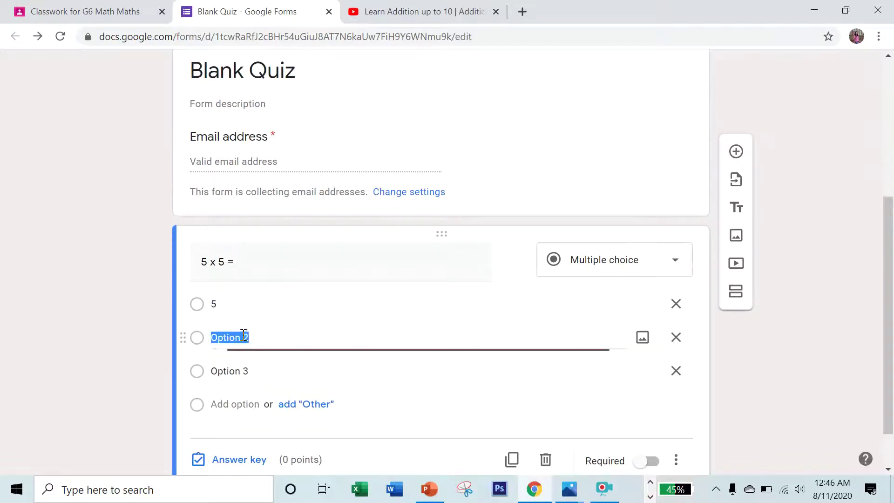
{"action": "left_click", "coordinate": [258, 337]}
{"action": "type", "text": "2"}
{"action": "left_click_drag", "start_coordinate": [258, 336], "coordinate": [211, 337]}
{"action": "type", "text": "25"}
{"action": "left_click", "coordinate": [252, 368]}
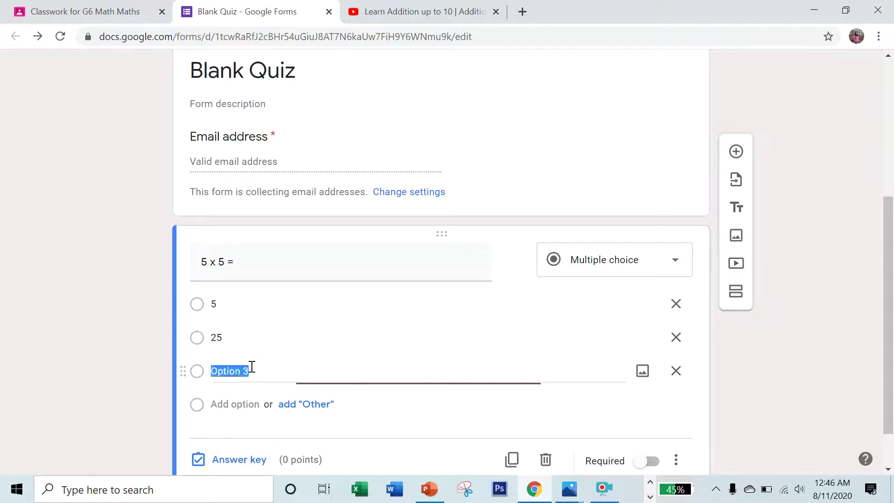
{"action": "type", "text": "35"}
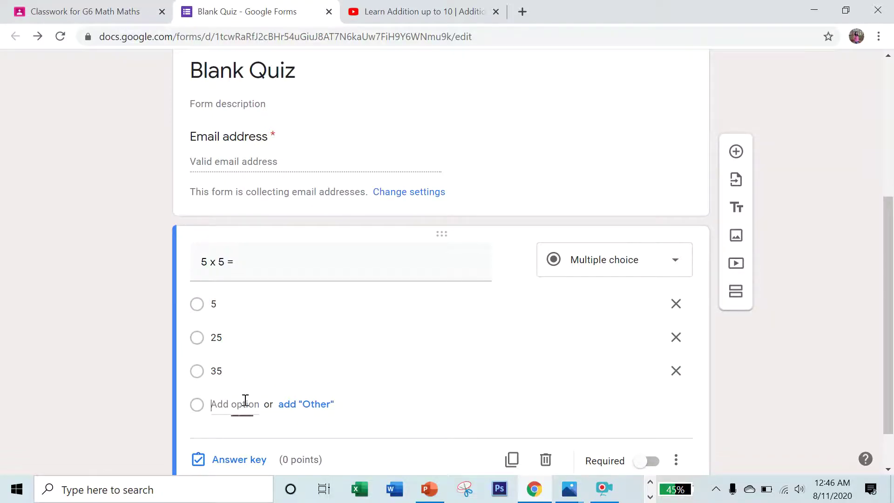
{"action": "left_click", "coordinate": [245, 403]}
{"action": "type", "text": "50"}
Make the question required with 25 as the correct answer worth 5 points.
{"action": "scroll", "coordinate": [282, 405], "scroll_direction": "down", "scroll_amount": 2}
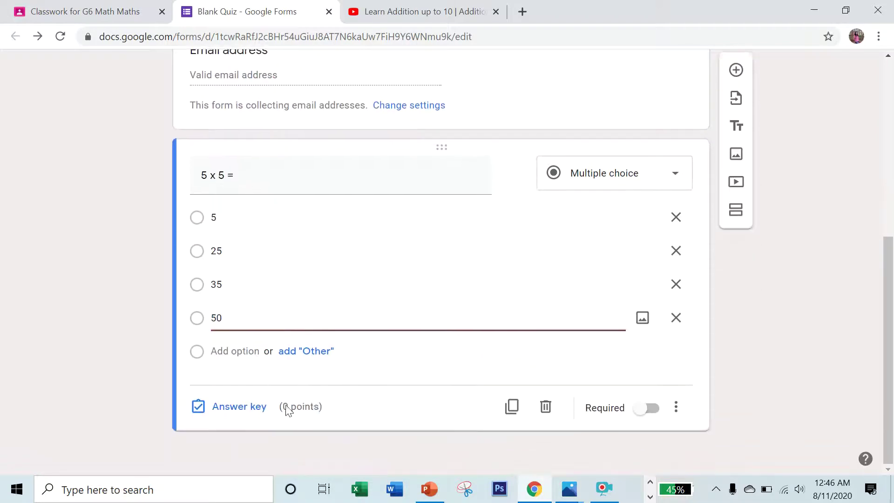
{"action": "left_click", "coordinate": [652, 413]}
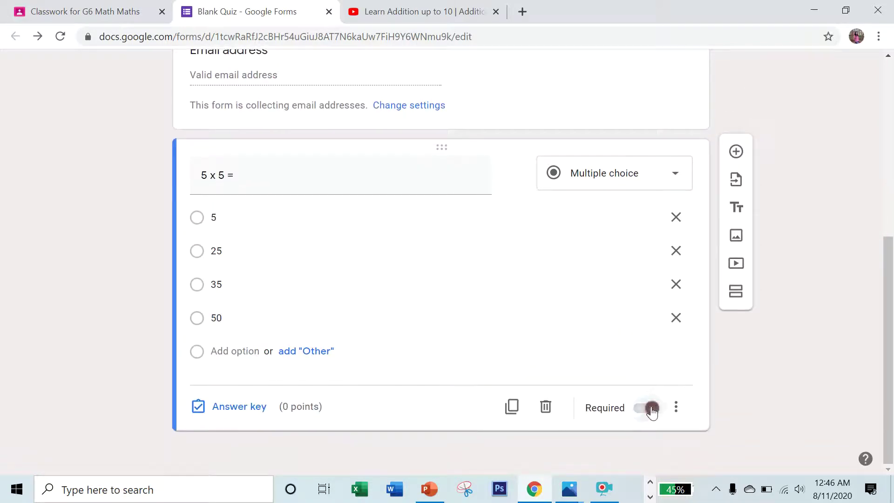
{"action": "left_click", "coordinate": [243, 410]}
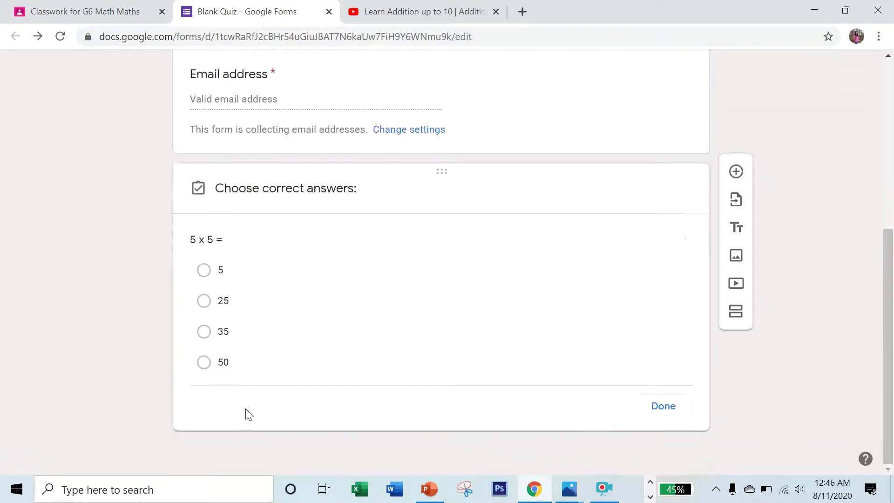
{"action": "left_click", "coordinate": [221, 302]}
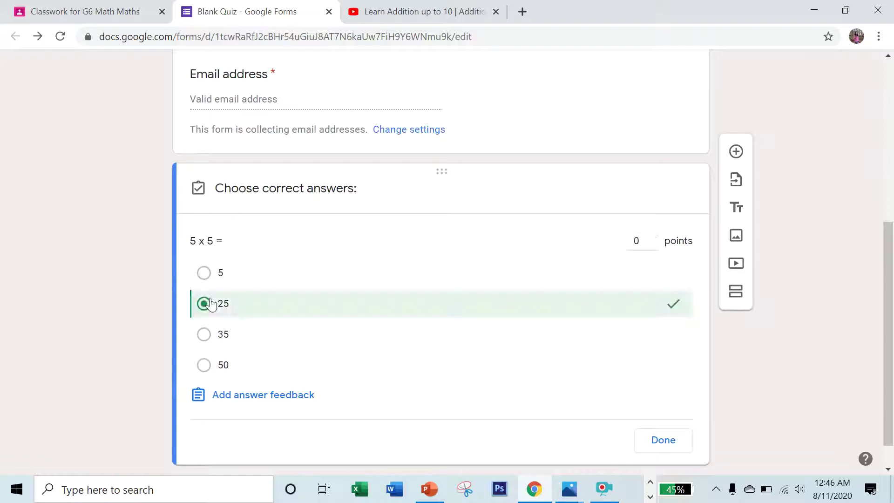
{"action": "left_click", "coordinate": [654, 239]}
{"action": "double_click", "coordinate": [632, 238]}
{"action": "type", "text": "5"}
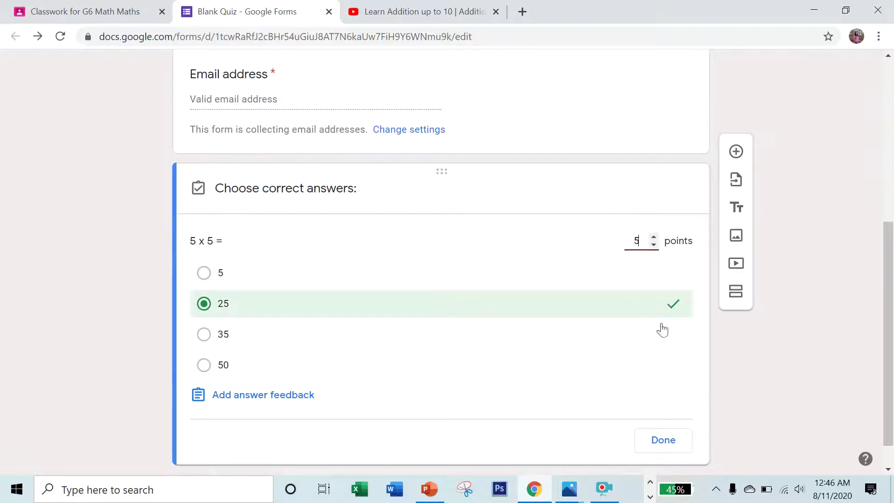
{"action": "left_click", "coordinate": [660, 440]}
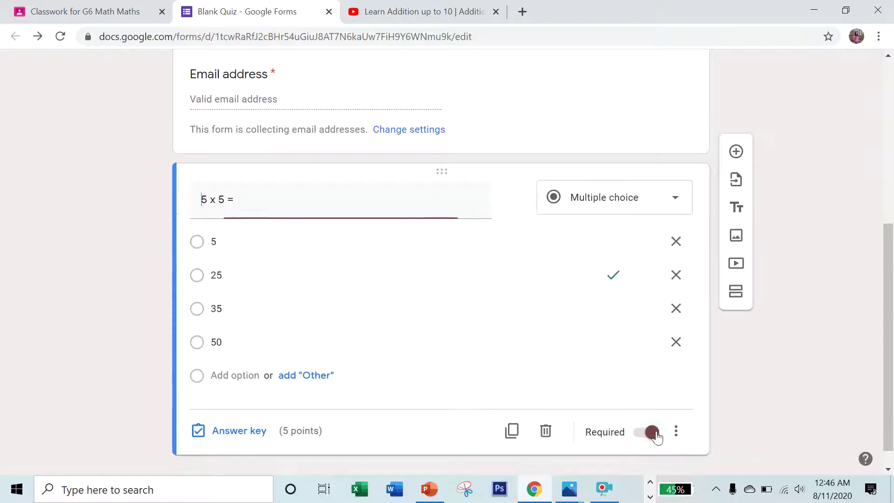
{"action": "left_click", "coordinate": [736, 151]}
Write the multiple-choice question '10 x 10 =' with choices 100, 90, 80 and 50.
{"action": "type", "text": "10 x 10 ="}
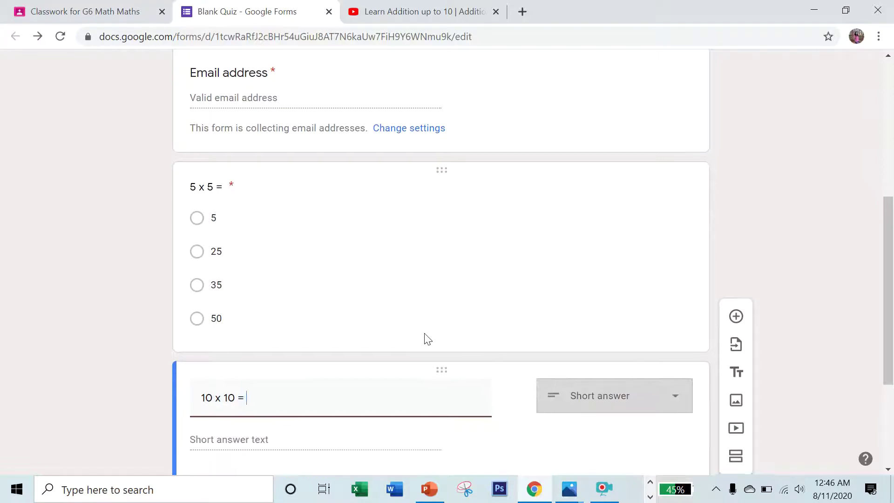
{"action": "scroll", "coordinate": [429, 339], "scroll_direction": "down", "scroll_amount": 3}
{"action": "left_click", "coordinate": [592, 257]}
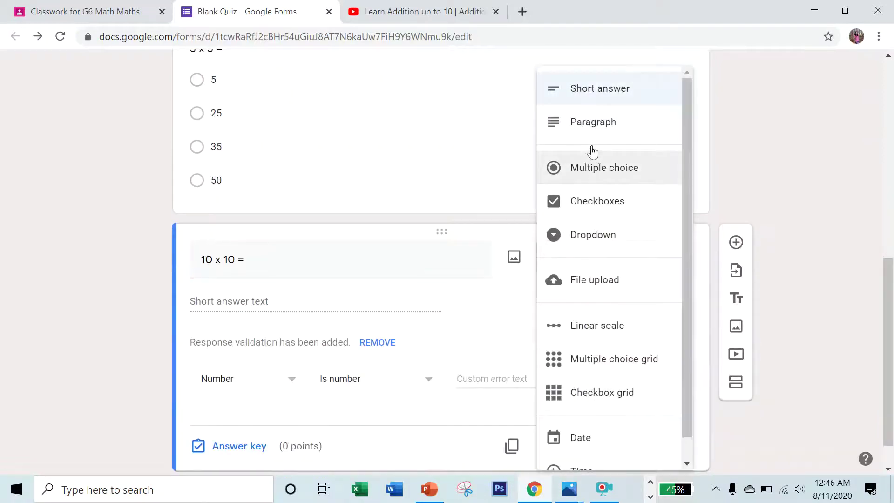
{"action": "left_click", "coordinate": [581, 174]}
{"action": "left_click", "coordinate": [250, 317]}
{"action": "type", "text": "100"}
{"action": "left_click", "coordinate": [237, 349]}
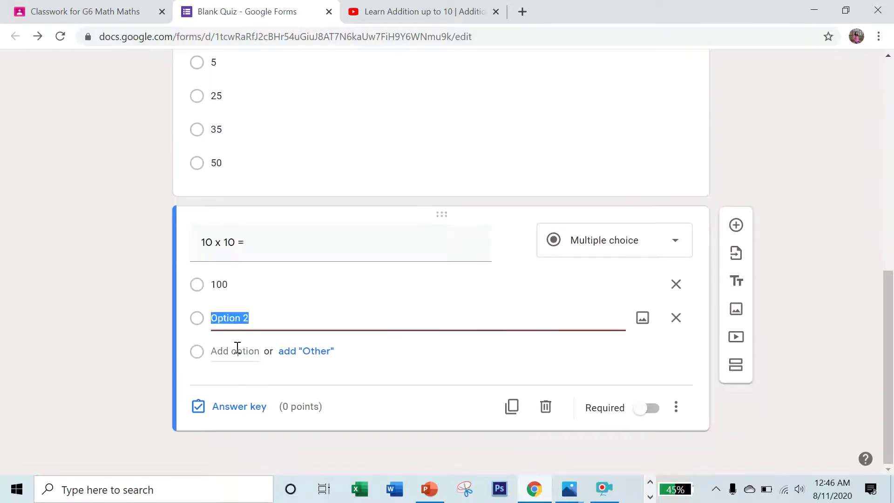
{"action": "type", "text": "90"}
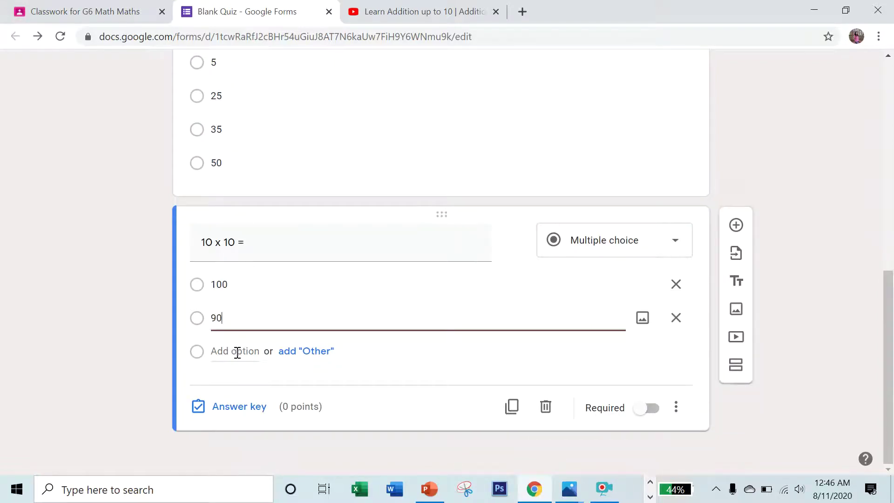
{"action": "left_click", "coordinate": [237, 352]}
{"action": "type", "text": "80"}
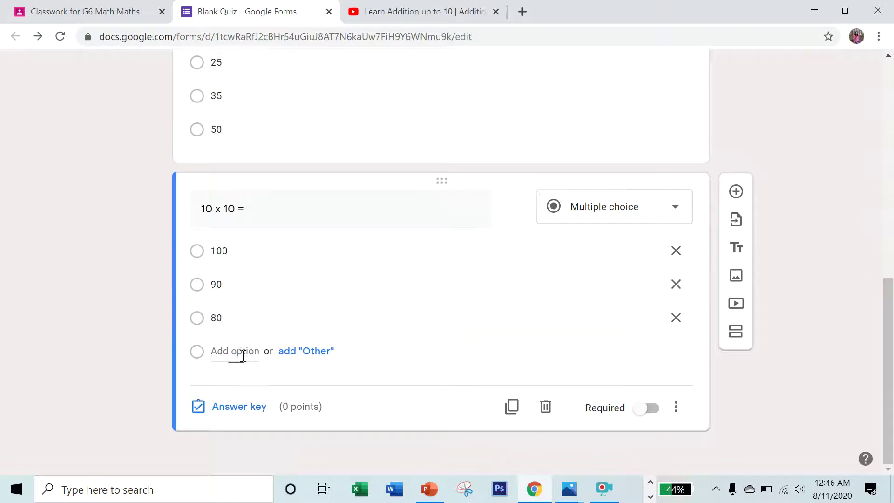
{"action": "left_click", "coordinate": [239, 354]}
{"action": "type", "text": "50"}
Make the question required with 100 as the correct answer worth 5 points.
{"action": "left_click", "coordinate": [637, 442]}
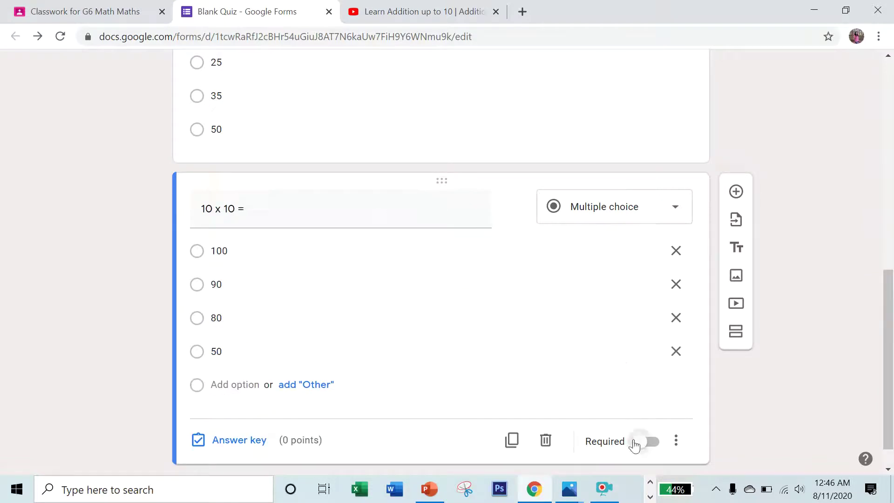
{"action": "left_click", "coordinate": [239, 439]}
{"action": "left_click", "coordinate": [220, 287]}
{"action": "left_click", "coordinate": [640, 250]}
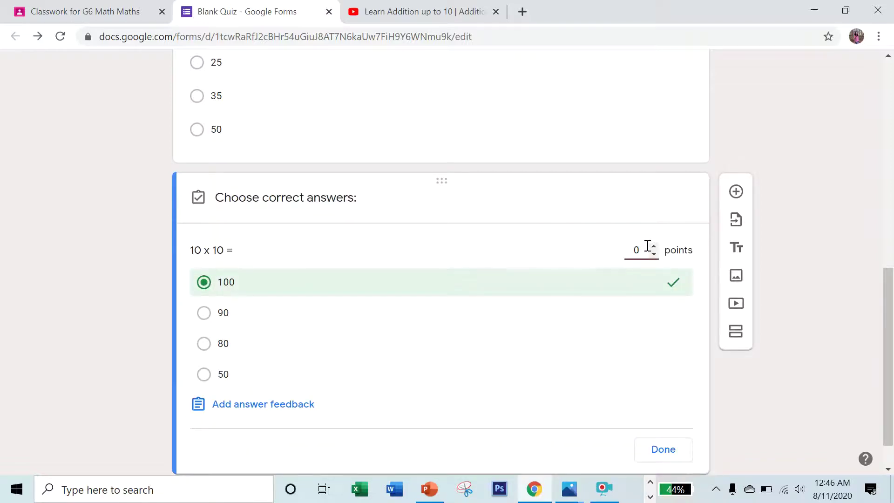
{"action": "type", "text": "5"}
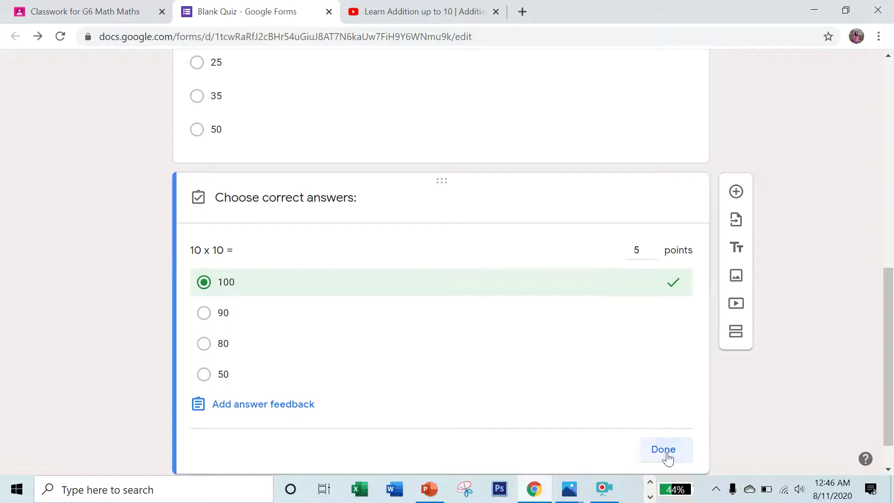
{"action": "left_click", "coordinate": [667, 455]}
{"action": "scroll", "coordinate": [498, 240], "scroll_direction": "up", "scroll_amount": 6}
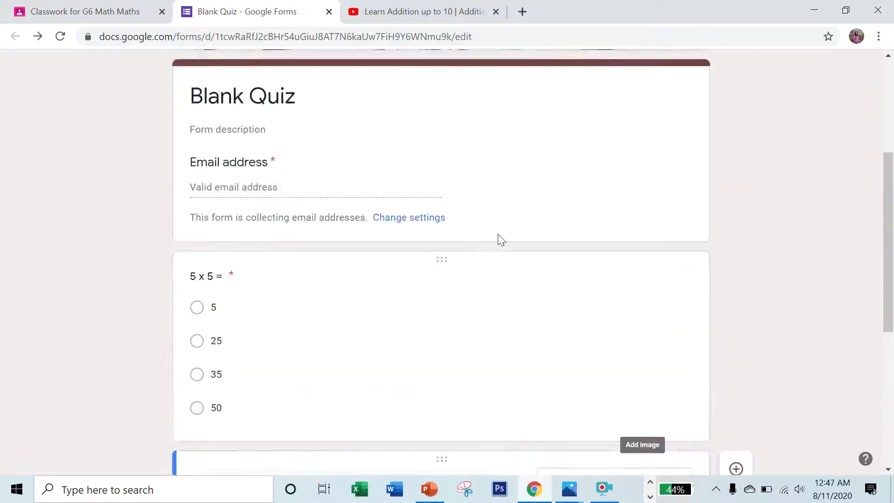
Close the quiz form and video tabs and set the assignment due date to August 13.
{"action": "left_click", "coordinate": [329, 12]}
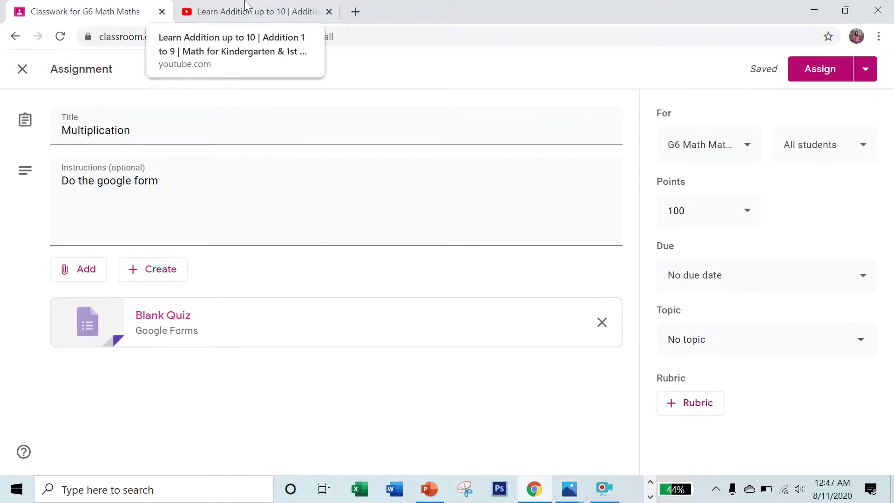
{"action": "left_click", "coordinate": [328, 12]}
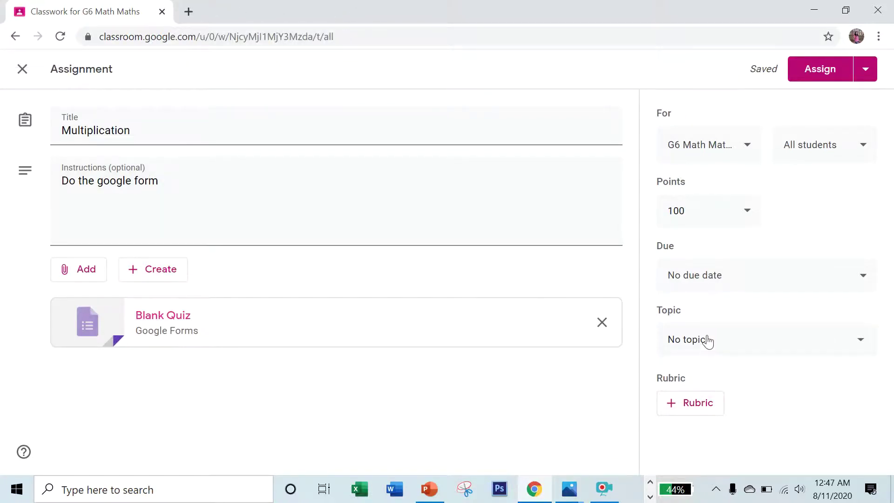
{"action": "left_click", "coordinate": [761, 272]}
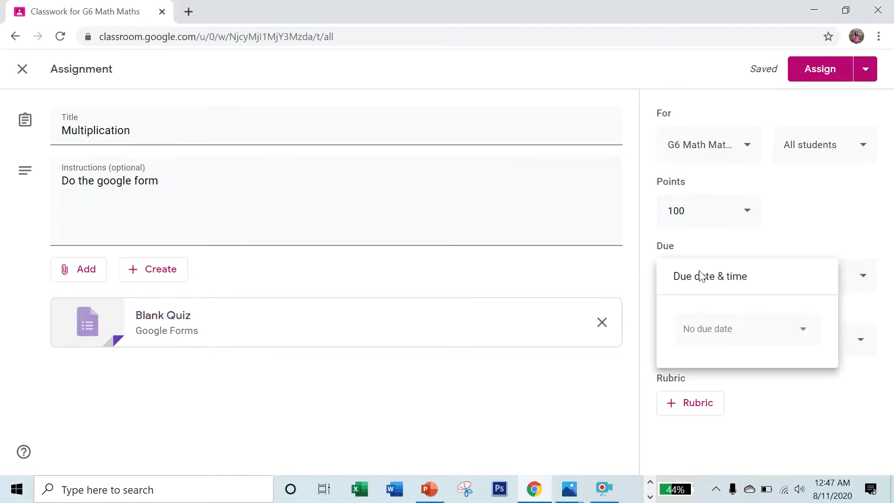
{"action": "left_click", "coordinate": [719, 330]}
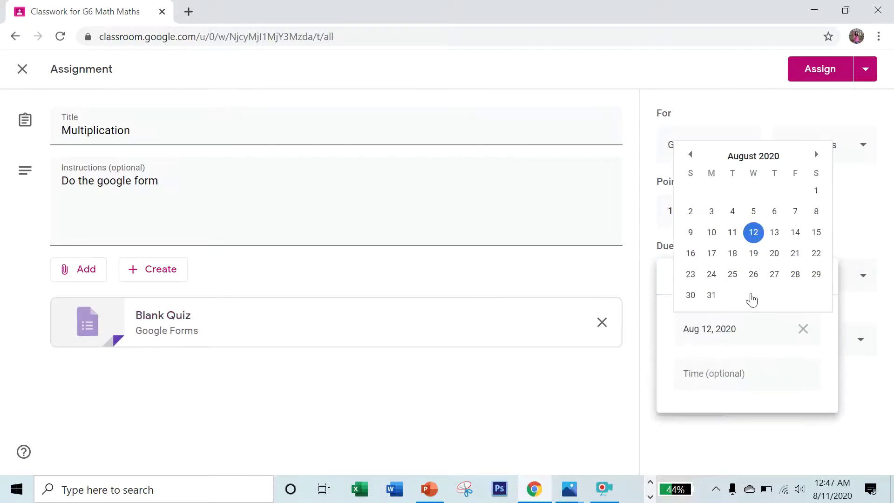
{"action": "left_click", "coordinate": [775, 233]}
{"action": "left_click", "coordinate": [725, 374]}
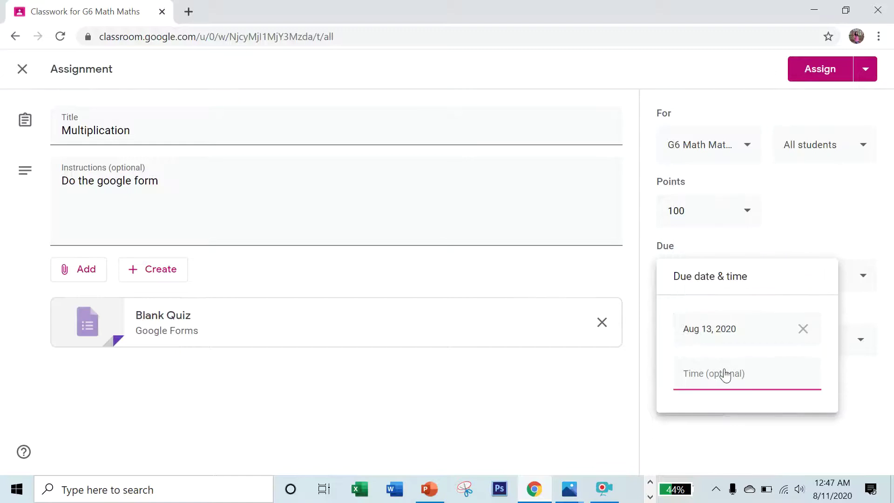
{"action": "left_click", "coordinate": [569, 406]}
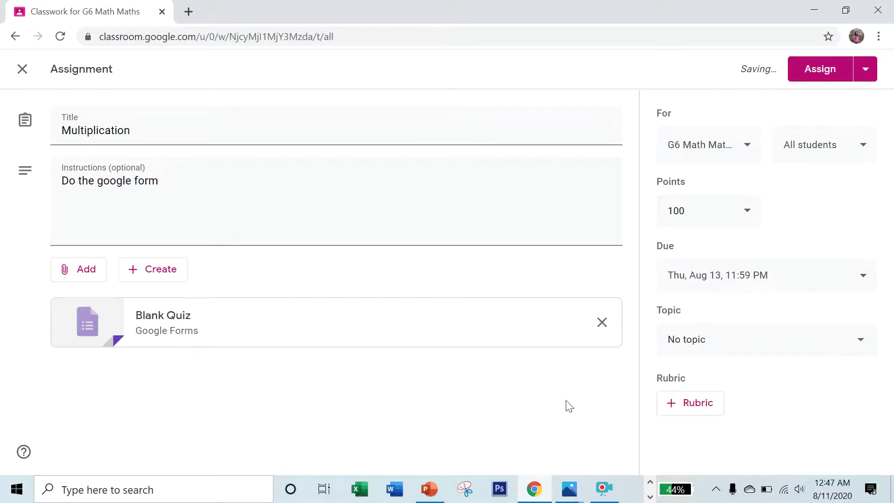
Create a new MULTIPLICATION topic for the assignment and post it to the class.
{"action": "left_click", "coordinate": [713, 347]}
{"action": "left_click_drag", "start_coordinate": [138, 137], "coordinate": [52, 130]}
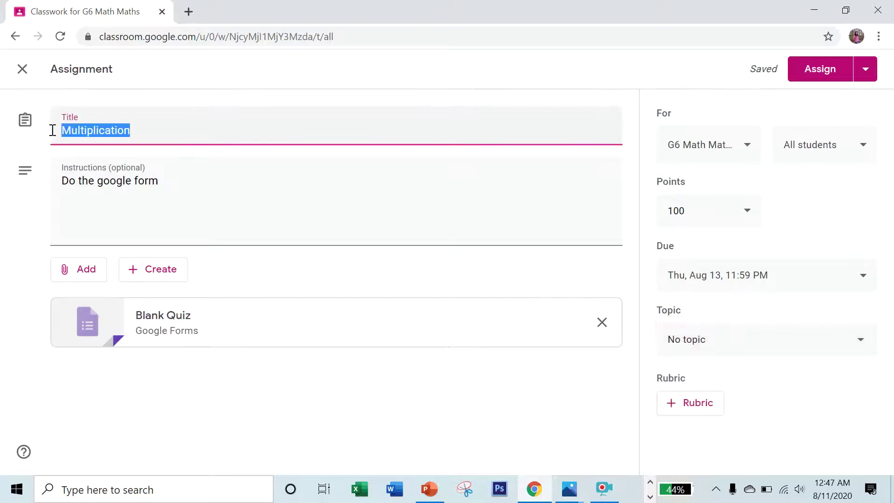
{"action": "left_click", "coordinate": [714, 344]}
{"action": "left_click", "coordinate": [714, 378]}
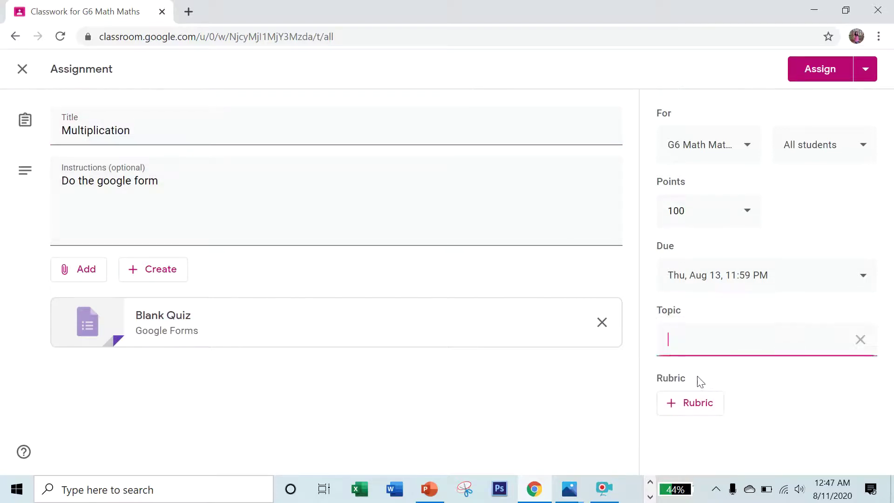
{"action": "type", "text": "MULTI[PLICATION"}
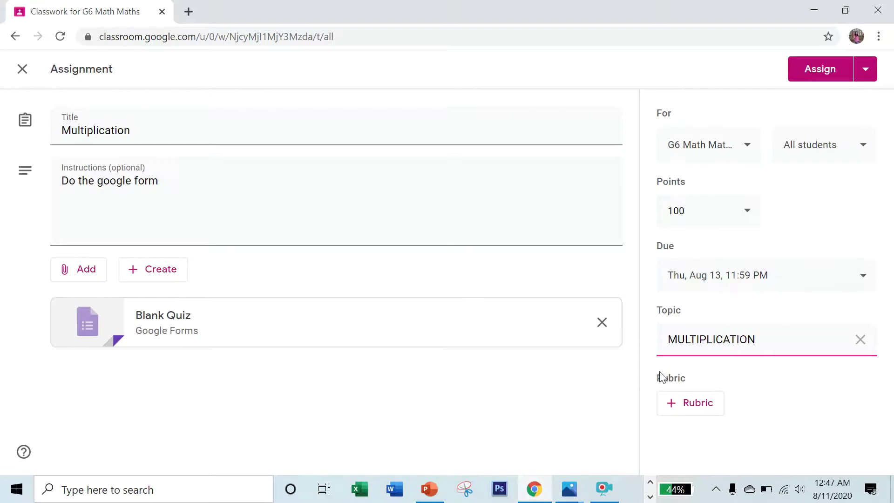
{"action": "left_click", "coordinate": [513, 275]}
{"action": "left_click", "coordinate": [837, 70]}
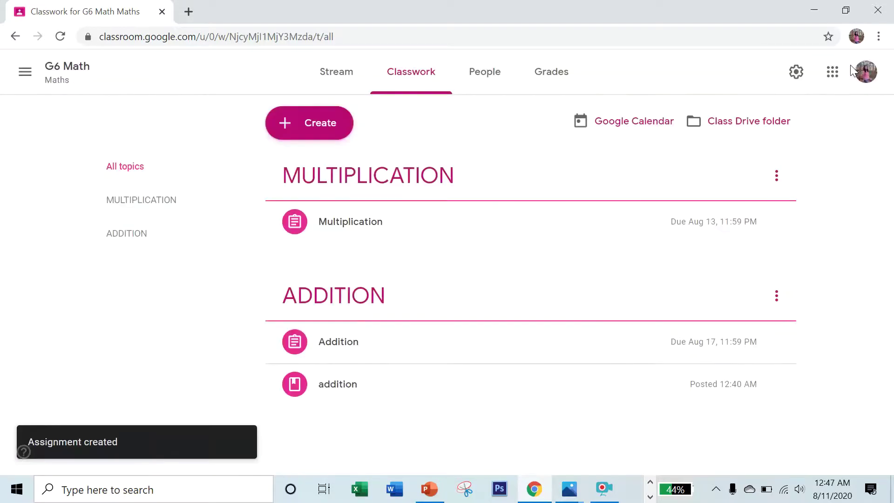
Create a quiz assignment titled 'Multiplication' with instructions 'Do this google form'.
{"action": "left_click", "coordinate": [326, 124]}
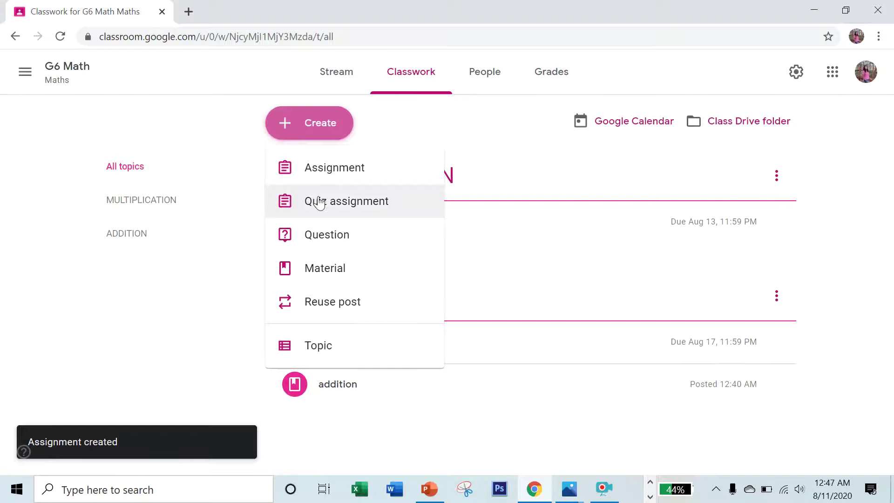
{"action": "left_click", "coordinate": [320, 202]}
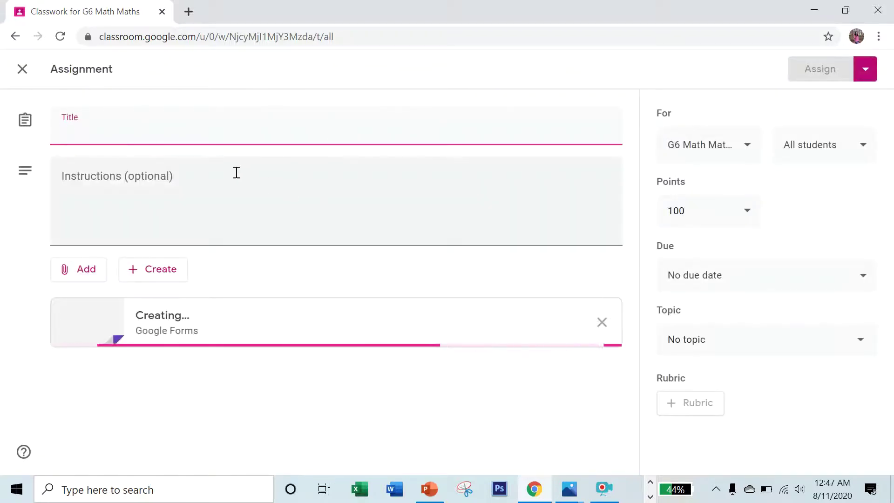
{"action": "type", "text": "M"}
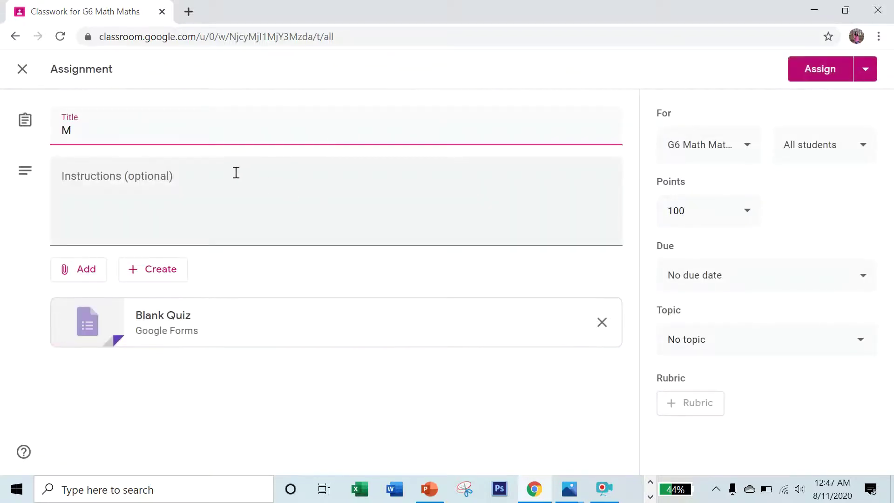
{"action": "type", "text": "ultipli"}
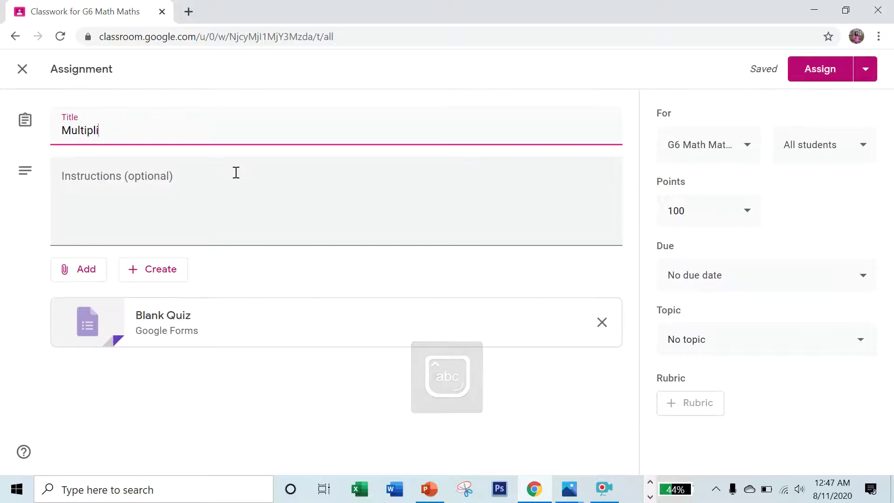
{"action": "type", "text": "cation"}
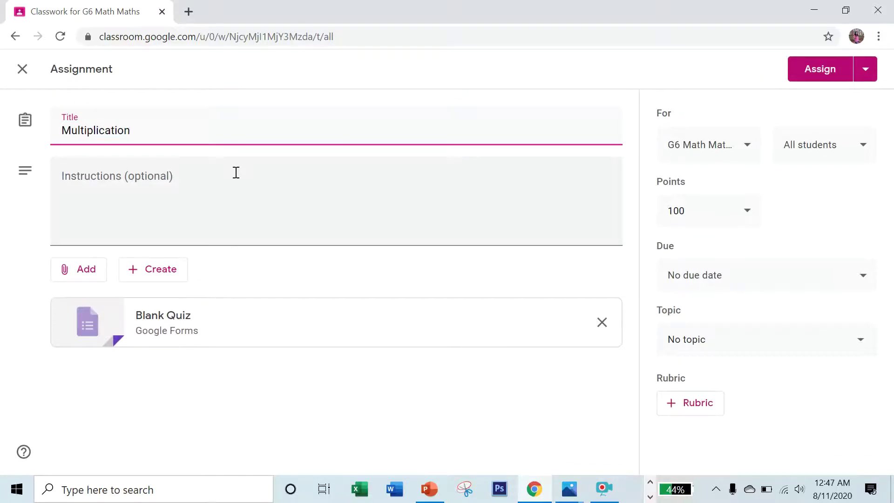
{"action": "left_click", "coordinate": [230, 175]}
{"action": "type", "text": "Do this google form!"}
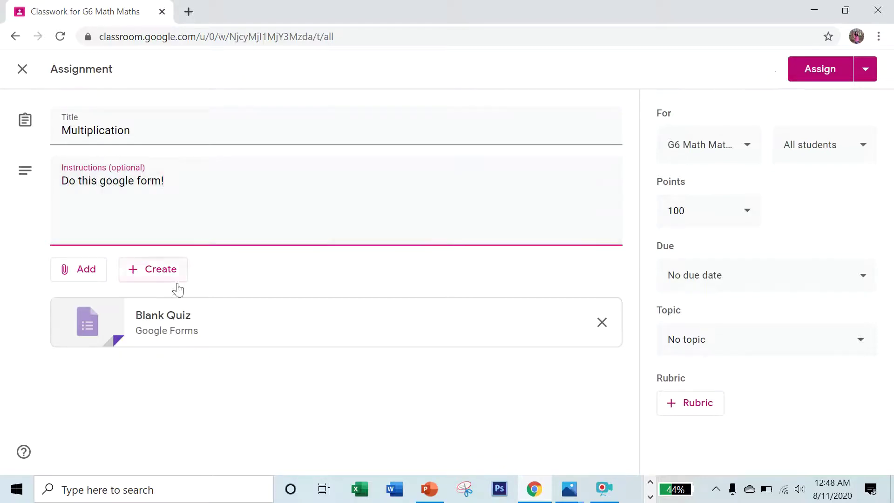
Open the attached Blank Quiz in Google Forms and retitle it Multiplication.
{"action": "left_click", "coordinate": [182, 327]}
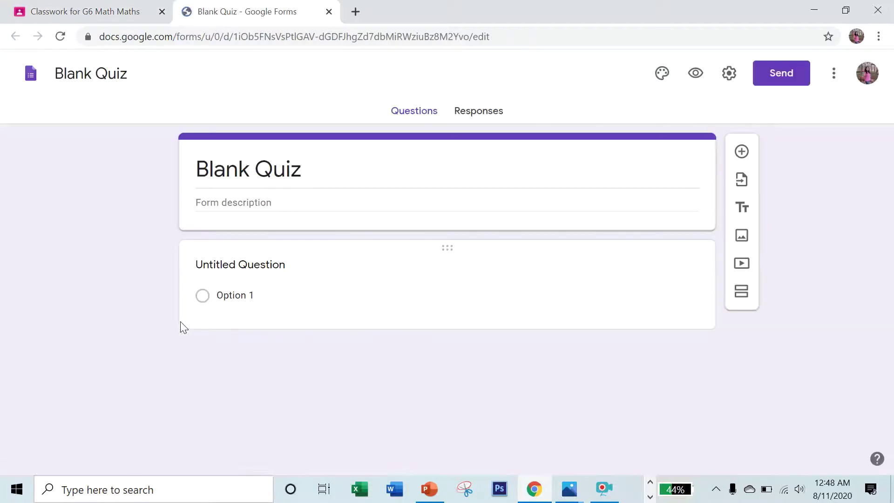
{"action": "left_click_drag", "start_coordinate": [128, 74], "coordinate": [56, 74]}
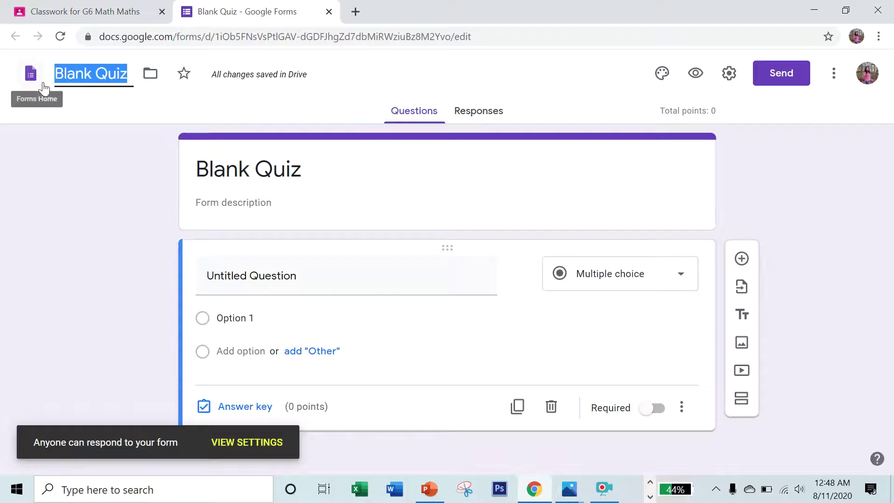
{"action": "type", "text": "Multip"}
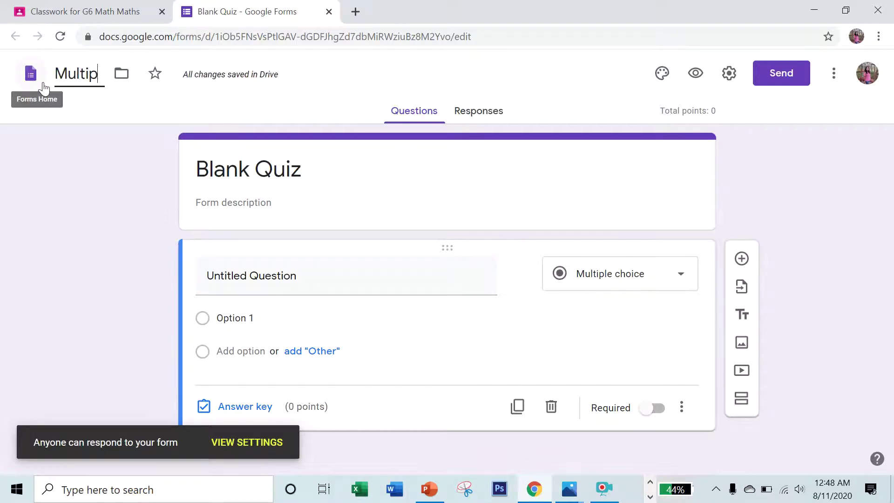
{"action": "type", "text": "lication"}
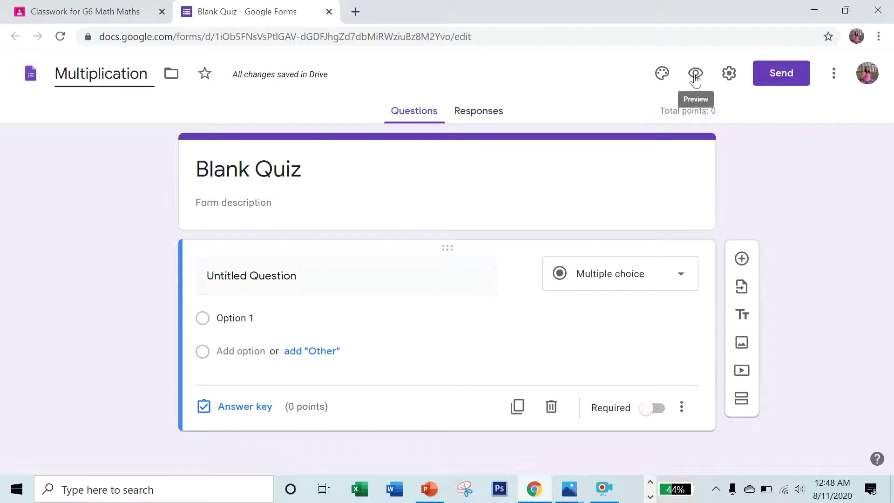
Give the quiz a red theme and a colourful lab-flasks header image.
{"action": "left_click", "coordinate": [665, 77]}
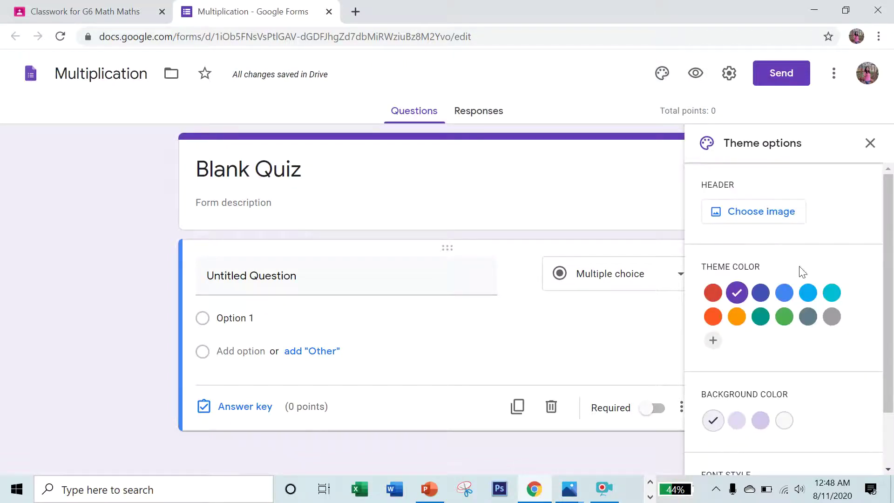
{"action": "left_click", "coordinate": [831, 292]}
{"action": "left_click", "coordinate": [773, 212]}
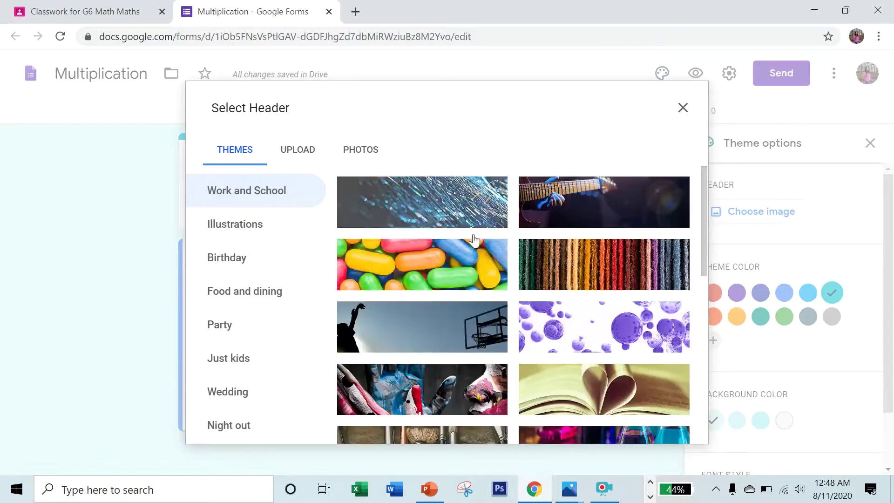
{"action": "left_click", "coordinate": [465, 275]}
{"action": "left_click", "coordinate": [460, 336]}
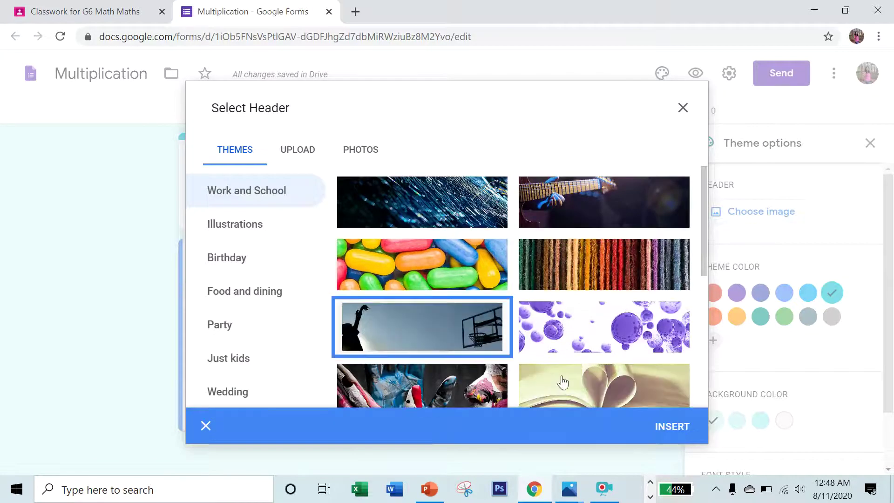
{"action": "left_click", "coordinate": [589, 325]}
{"action": "left_click", "coordinate": [590, 324]}
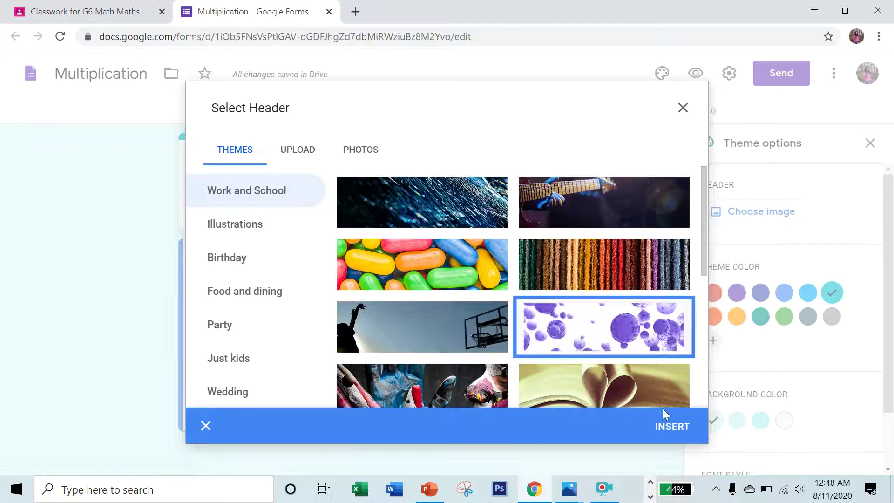
{"action": "left_click", "coordinate": [664, 426]}
{"action": "left_click", "coordinate": [654, 395]}
{"action": "left_click", "coordinate": [670, 426]}
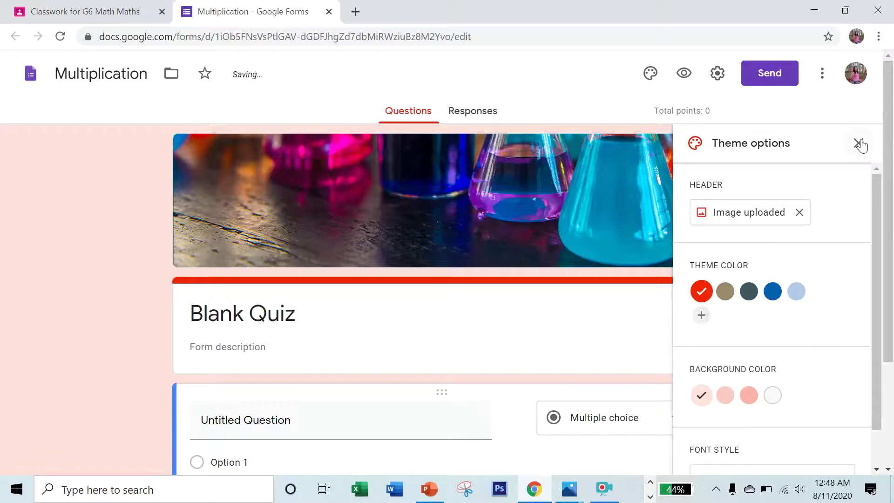
{"action": "left_click", "coordinate": [859, 143]}
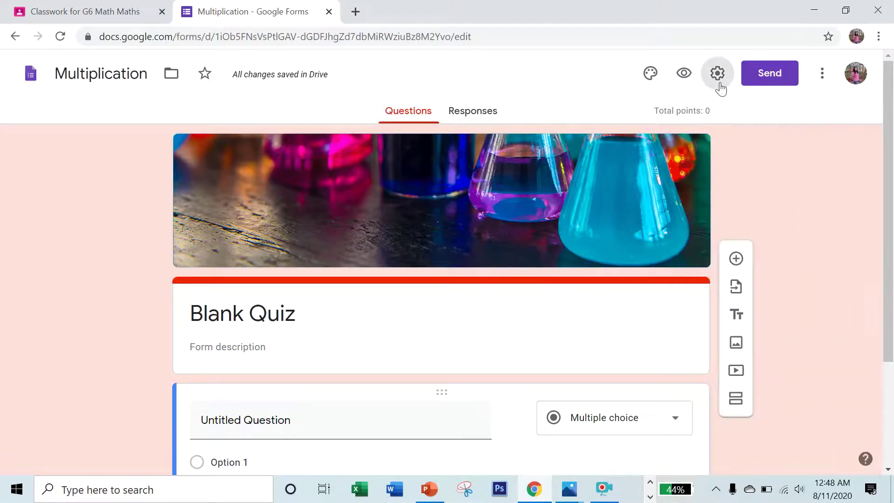
Limit the quiz to 1 response per respondent, leaving email collection off.
{"action": "left_click", "coordinate": [720, 82]}
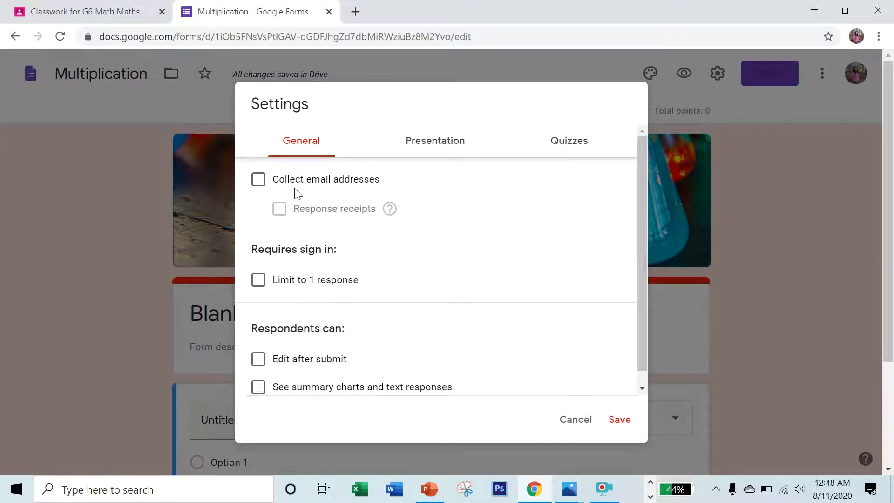
{"action": "left_click", "coordinate": [257, 180]}
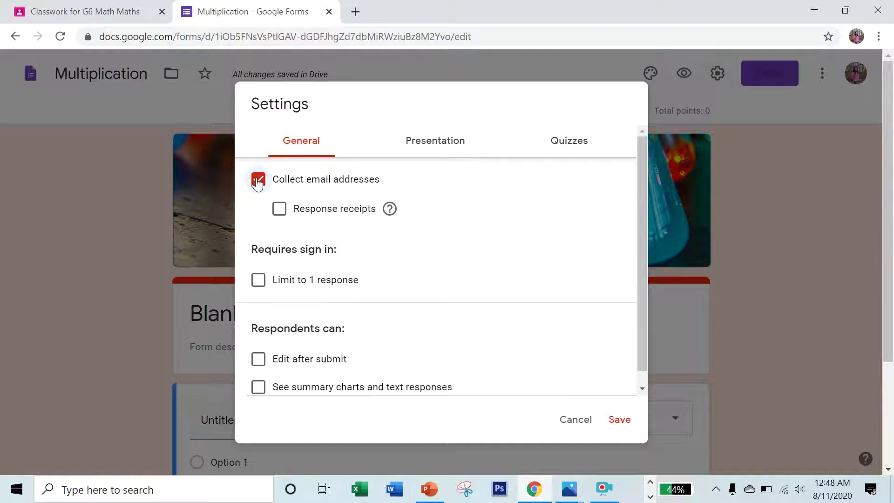
{"action": "left_click", "coordinate": [257, 181]}
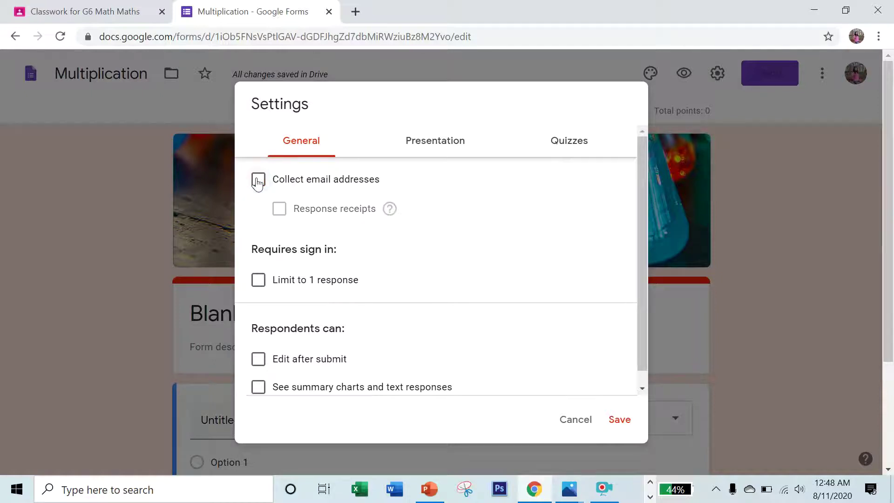
{"action": "left_click", "coordinate": [262, 282]}
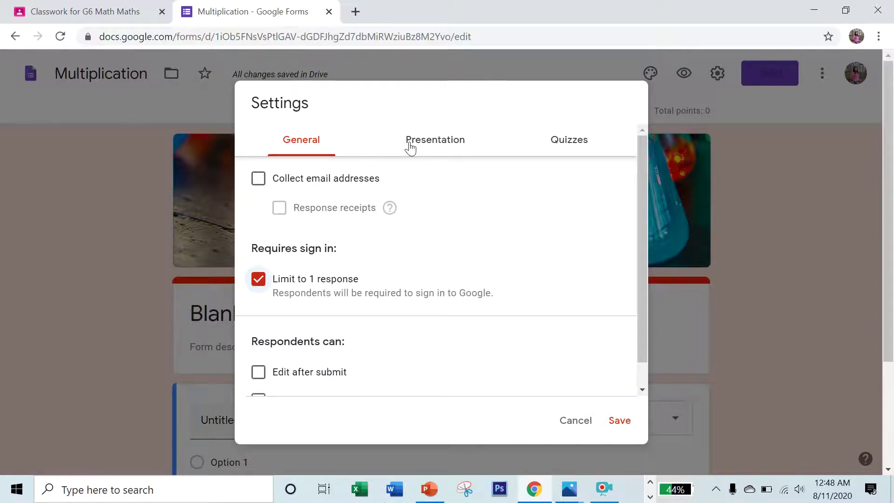
{"action": "scroll", "coordinate": [426, 135], "scroll_direction": "down", "scroll_amount": 1}
{"action": "scroll", "coordinate": [430, 135], "scroll_direction": "up", "scroll_amount": 1}
Hide missed questions and correct answers from respondents in quiz settings, and save.
{"action": "left_click", "coordinate": [418, 146]}
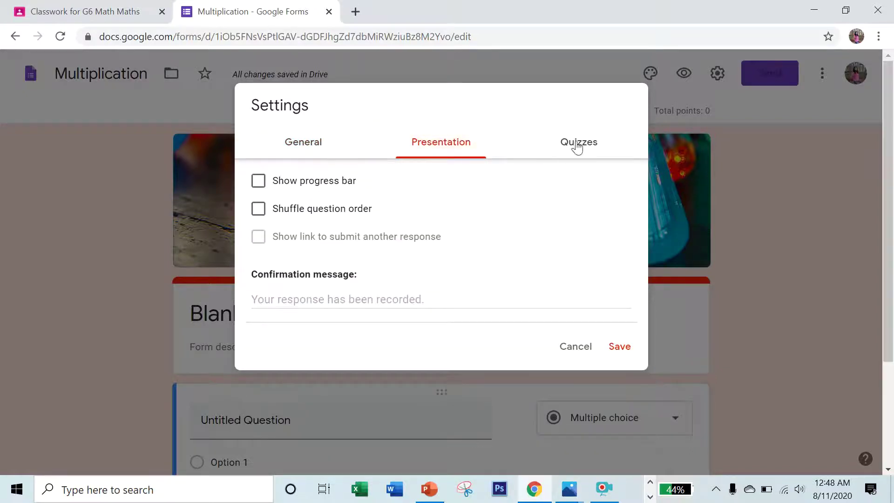
{"action": "left_click", "coordinate": [576, 145]}
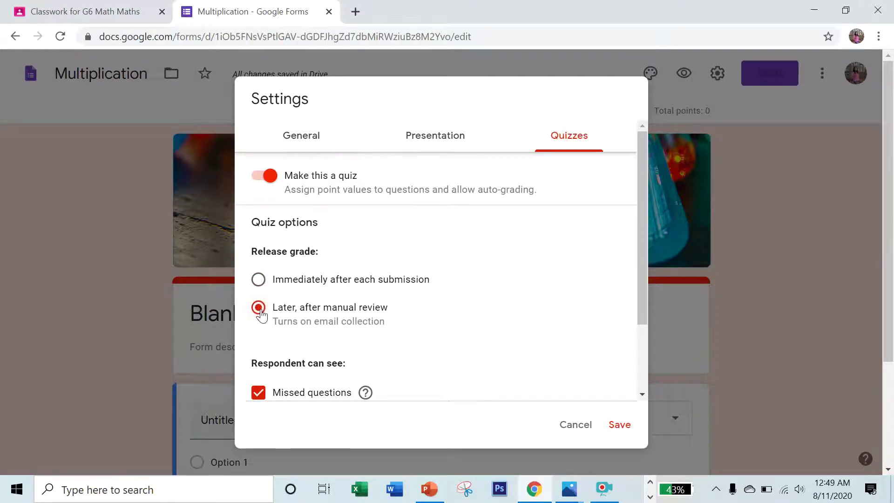
{"action": "scroll", "coordinate": [262, 315], "scroll_direction": "down", "scroll_amount": 2}
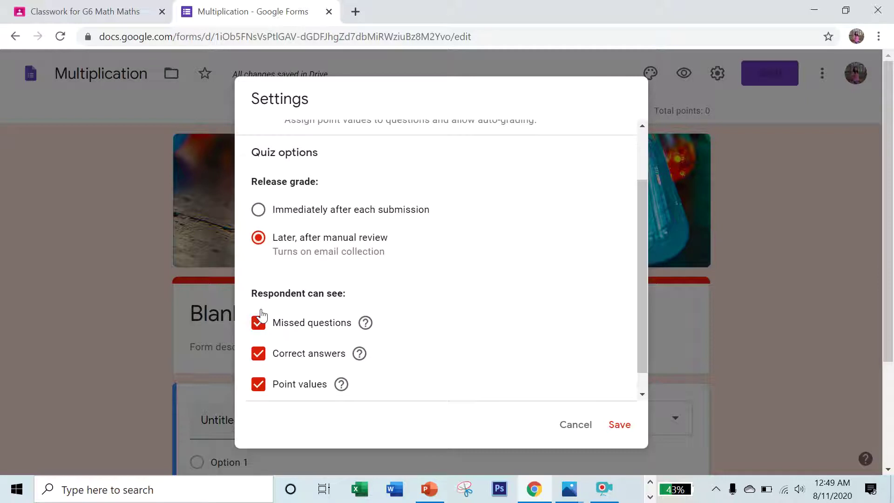
{"action": "left_click", "coordinate": [256, 323]}
{"action": "left_click", "coordinate": [258, 354]}
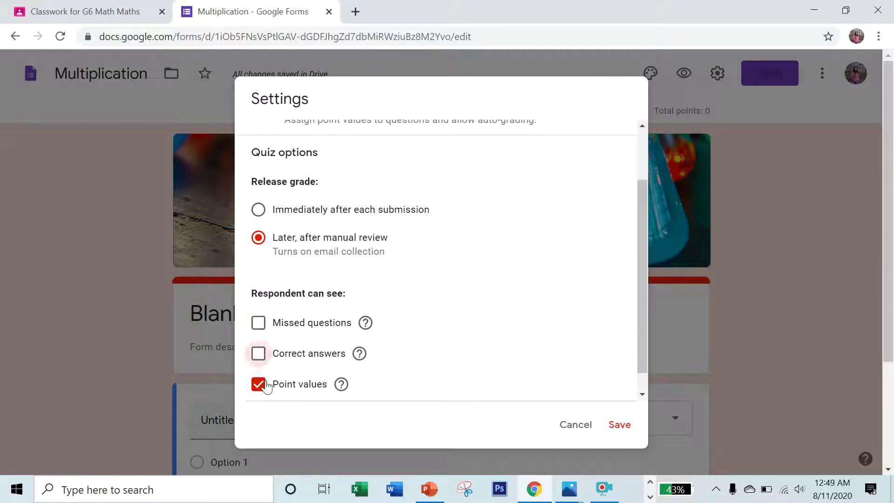
{"action": "left_click", "coordinate": [614, 423]}
Title the question 'The product of 5 and 10 is ...' and make it a required paragraph question.
{"action": "scroll", "coordinate": [366, 367], "scroll_direction": "down", "scroll_amount": 5}
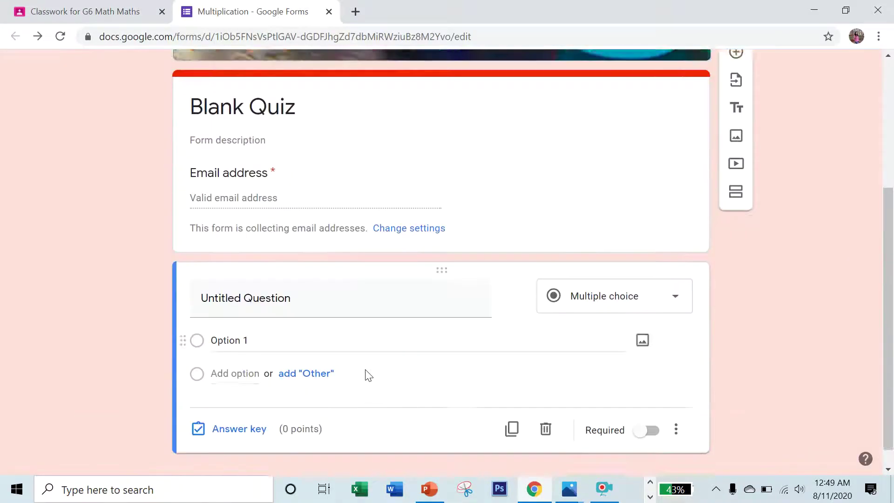
{"action": "left_click", "coordinate": [286, 280]}
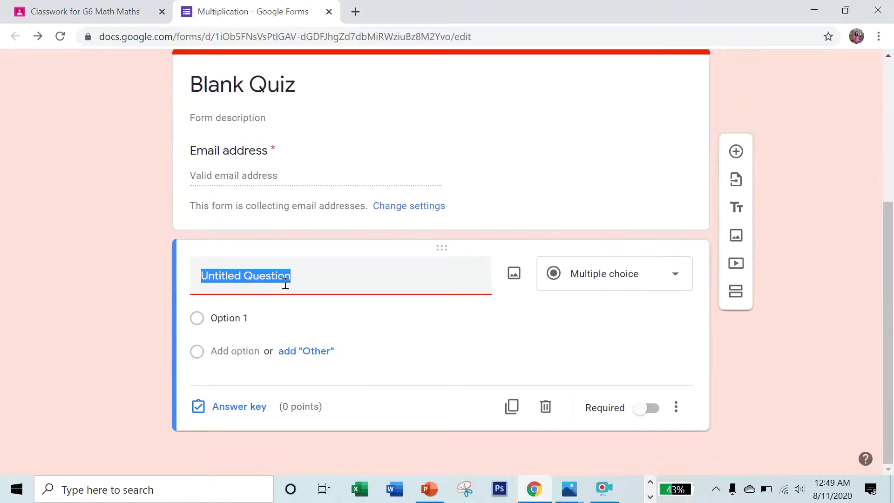
{"action": "type", "text": "B"}
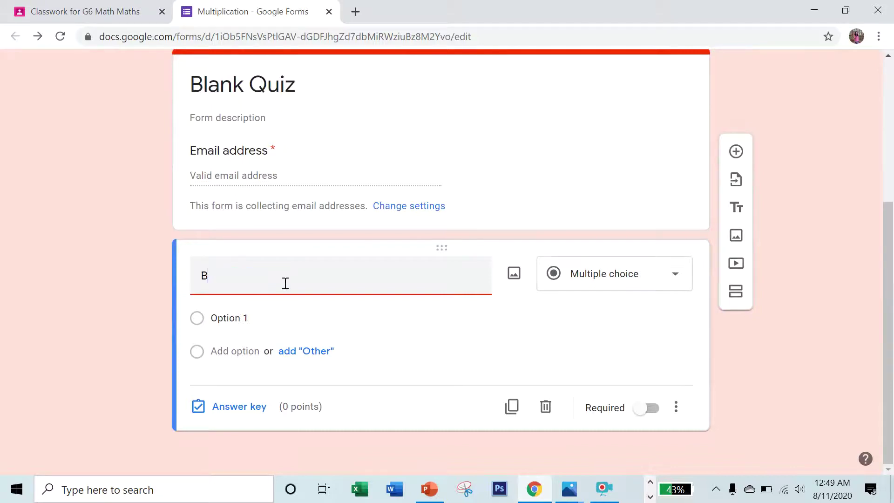
{"action": "key", "text": "BackSpace"}
{"action": "key", "text": "BackSpace"}
{"action": "type", "text": "The product of 5 and 10 is ..."}
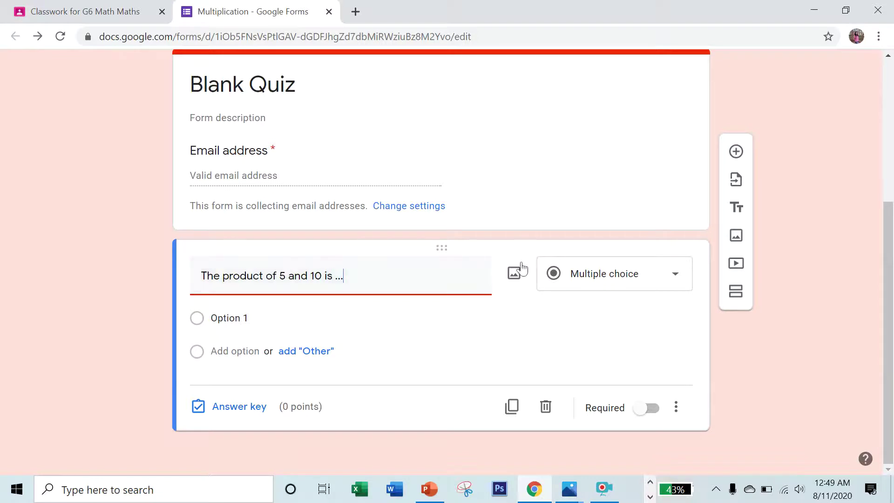
{"action": "left_click", "coordinate": [588, 274]}
{"action": "left_click", "coordinate": [589, 120]}
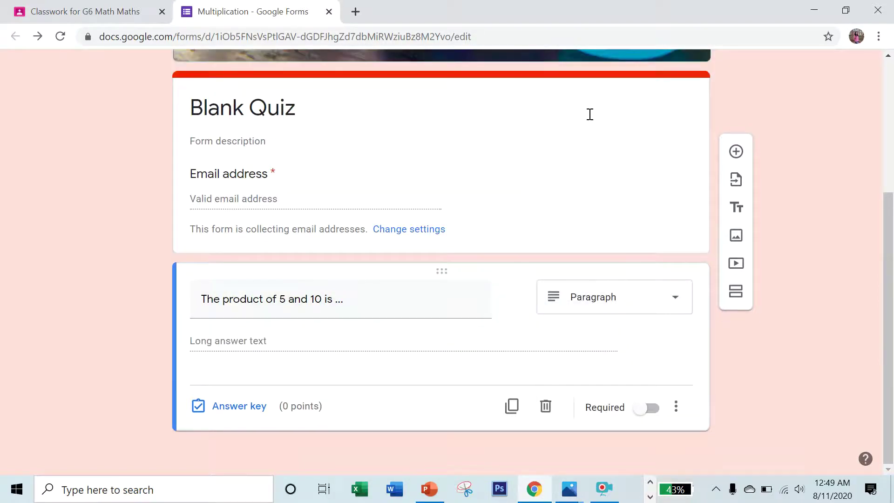
{"action": "left_click", "coordinate": [648, 408]}
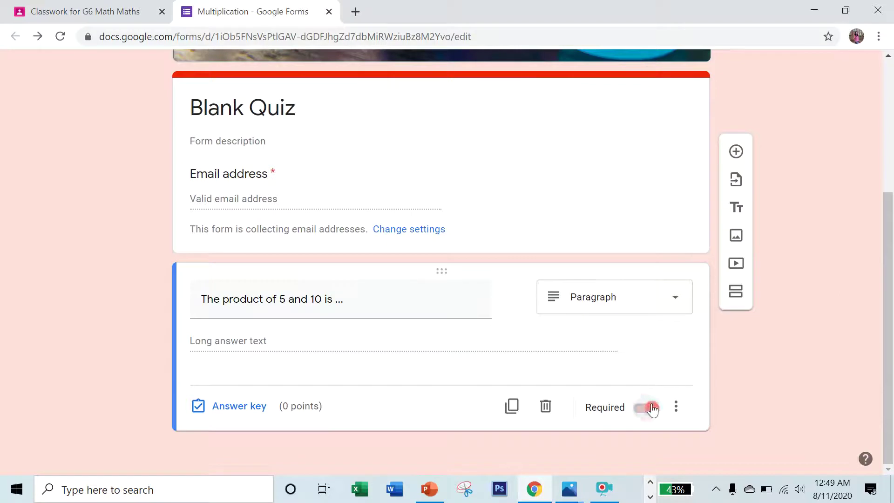
In the answer key, add feedback '5 x 10 = 50' and set 5 points.
{"action": "left_click", "coordinate": [239, 406]}
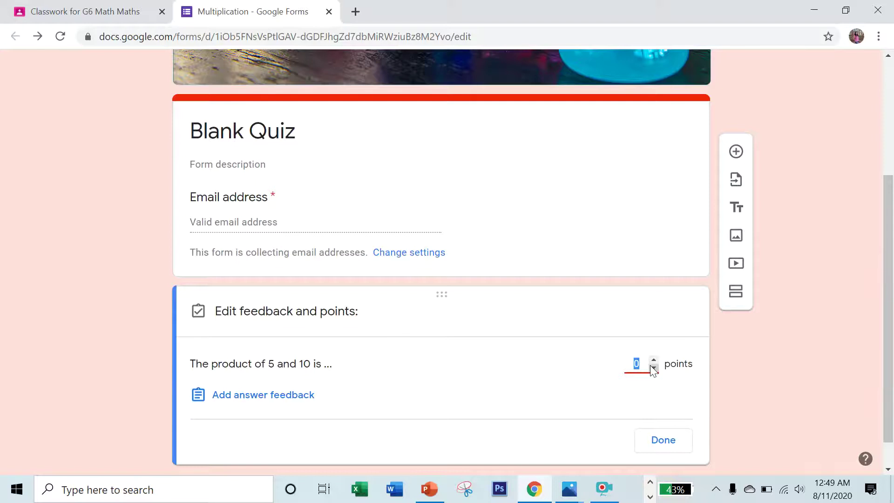
{"action": "left_click", "coordinate": [300, 396]}
{"action": "left_click", "coordinate": [328, 154]}
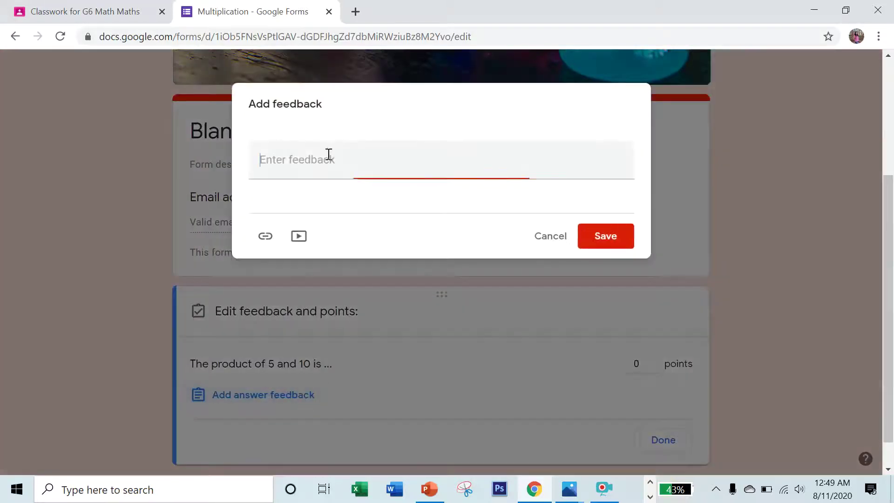
{"action": "type", "text": "5 x 10 = 5"}
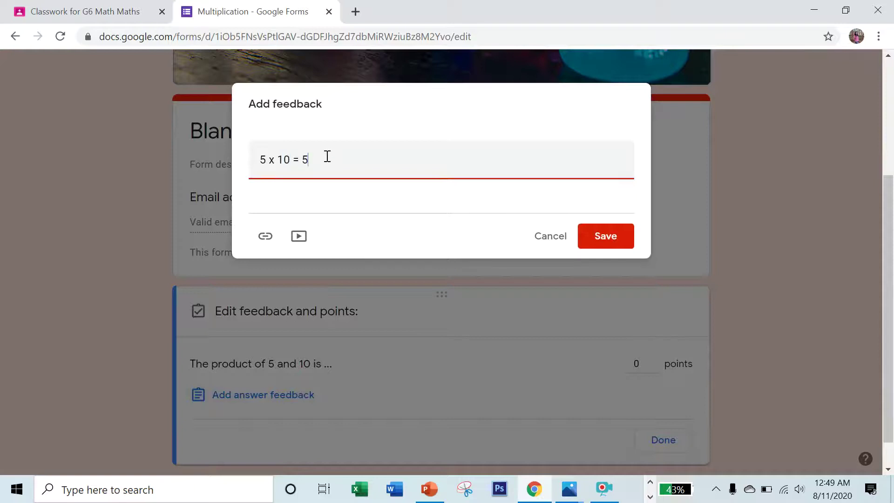
{"action": "type", "text": "0"}
{"action": "left_click", "coordinate": [601, 241]}
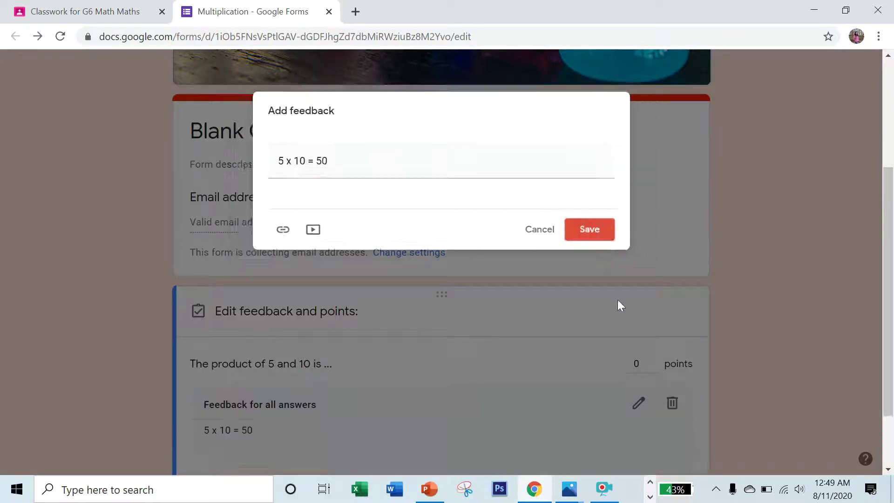
{"action": "left_click", "coordinate": [636, 363]}
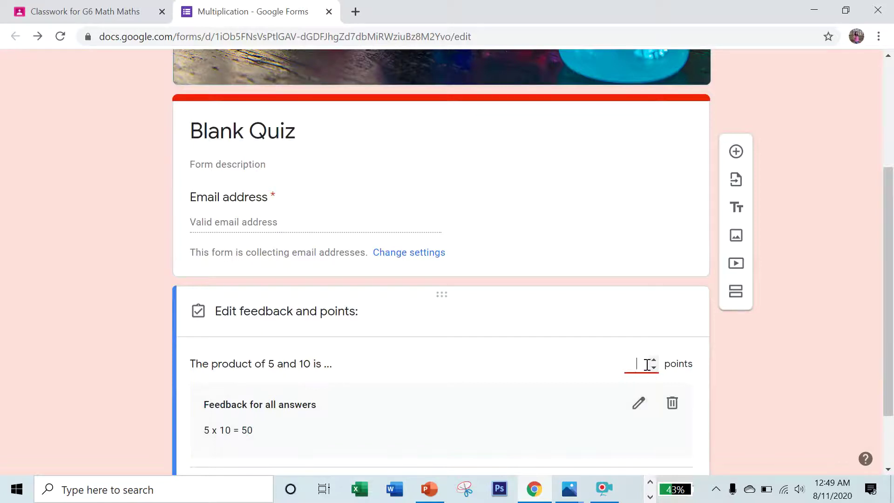
{"action": "type", "text": "5"}
{"action": "scroll", "coordinate": [742, 378], "scroll_direction": "down", "scroll_amount": 2}
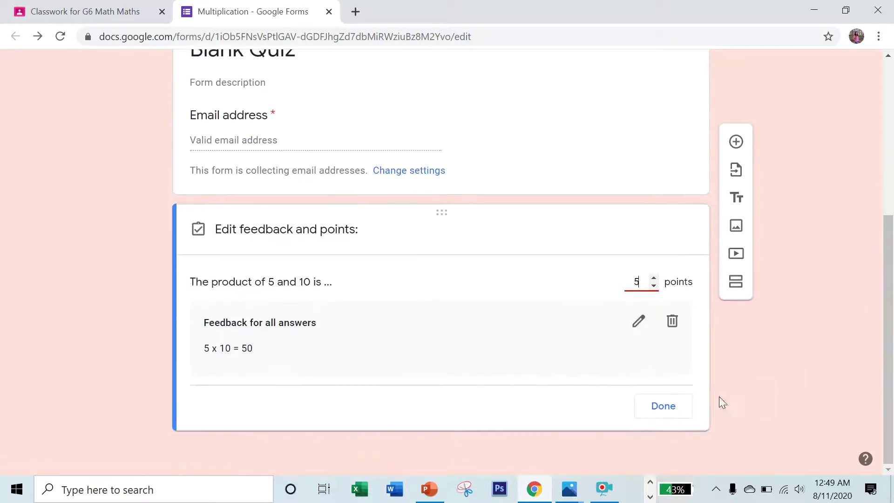
{"action": "left_click", "coordinate": [663, 410]}
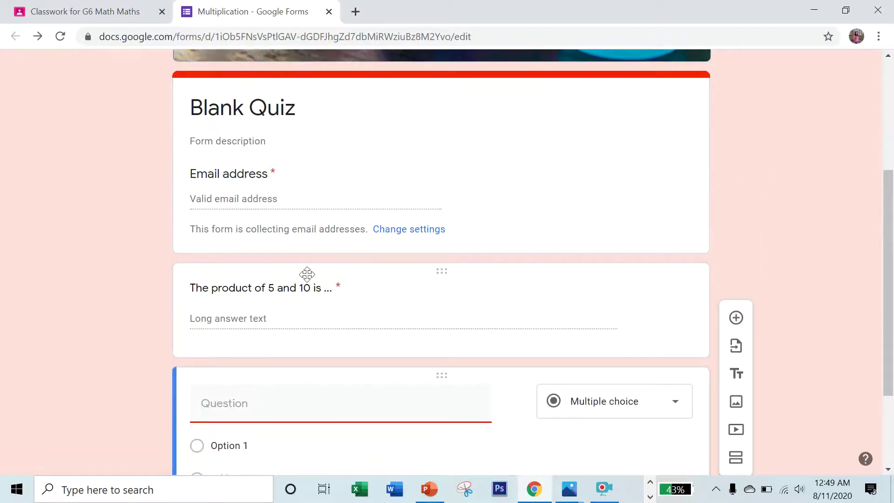
Prefix question 1 with '1.' and give question 2 its title, 10 x 10 = ....
{"action": "left_click", "coordinate": [193, 287]}
{"action": "left_click", "coordinate": [206, 300]}
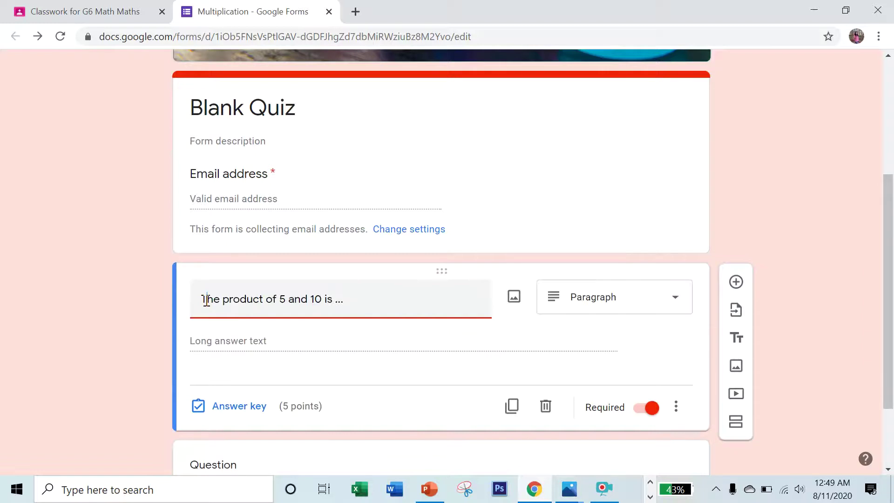
{"action": "type", "text": "1"}
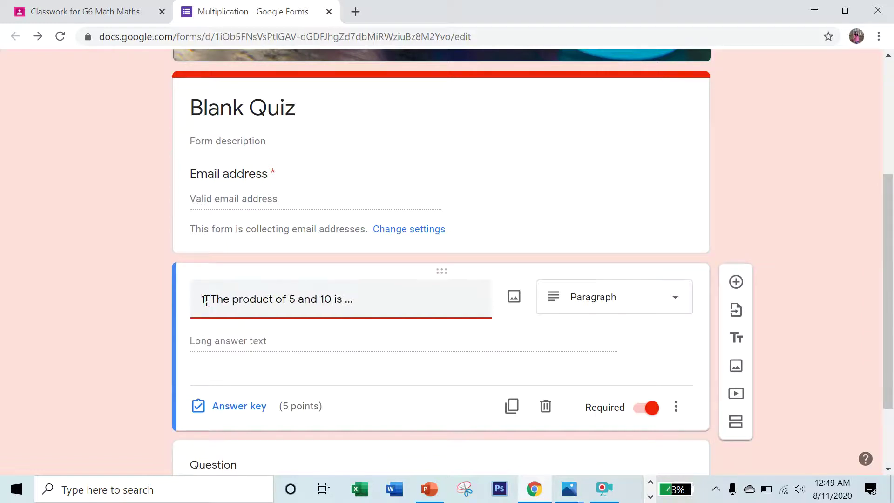
{"action": "type", "text": "."}
{"action": "scroll", "coordinate": [202, 300], "scroll_direction": "down", "scroll_amount": 2}
{"action": "left_click", "coordinate": [247, 374]}
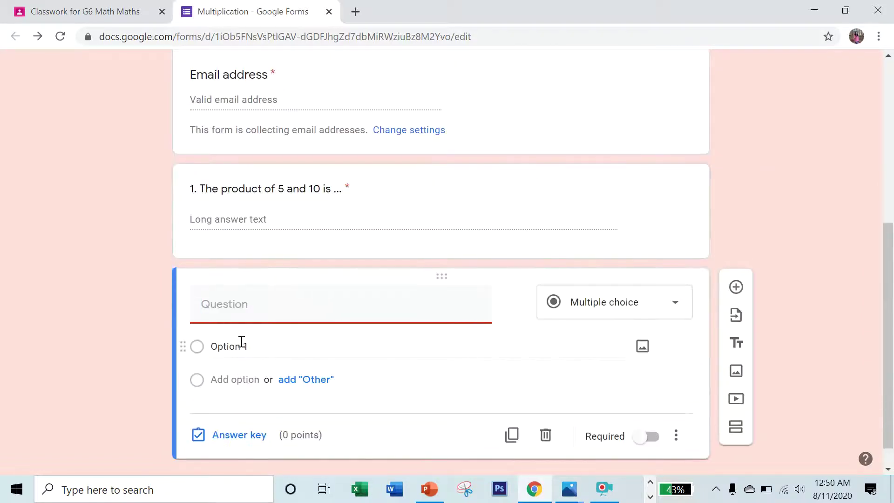
{"action": "type", "text": "2. 10 x 10 = ...."}
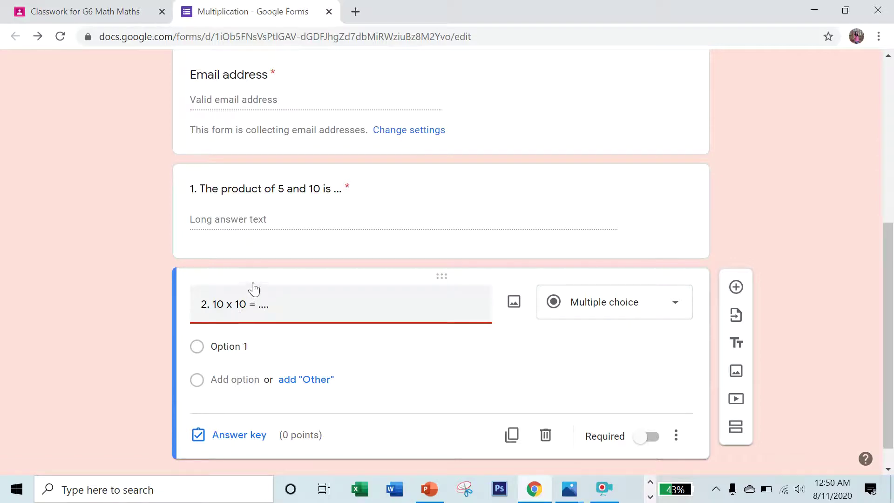
Make question 2 a short-answer question with answer feedback '100'.
{"action": "left_click", "coordinate": [589, 311]}
{"action": "left_click", "coordinate": [583, 131]}
{"action": "left_click", "coordinate": [631, 304]}
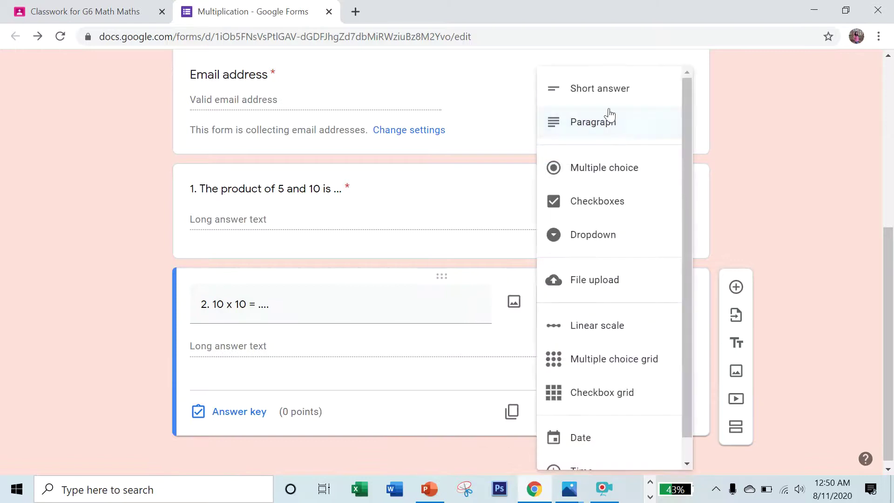
{"action": "left_click", "coordinate": [605, 94]}
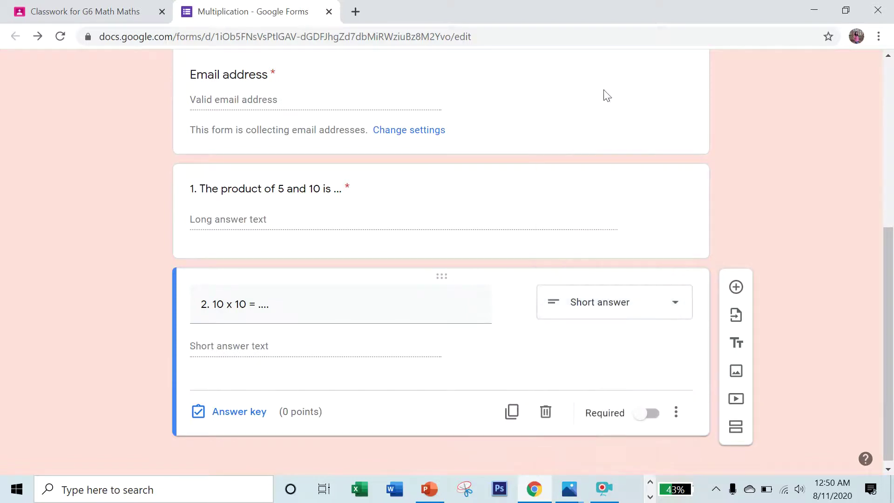
{"action": "left_click", "coordinate": [238, 412]}
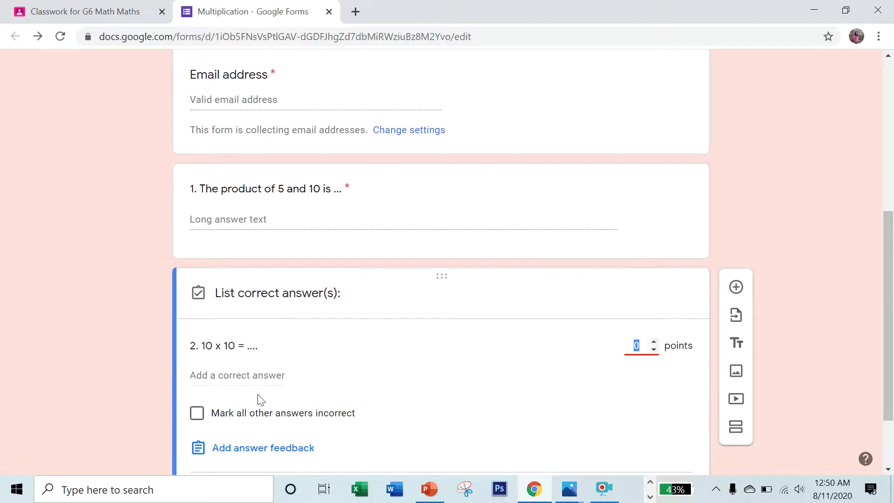
{"action": "left_click", "coordinate": [261, 447]}
{"action": "left_click", "coordinate": [351, 162]}
{"action": "type", "text": "100"}
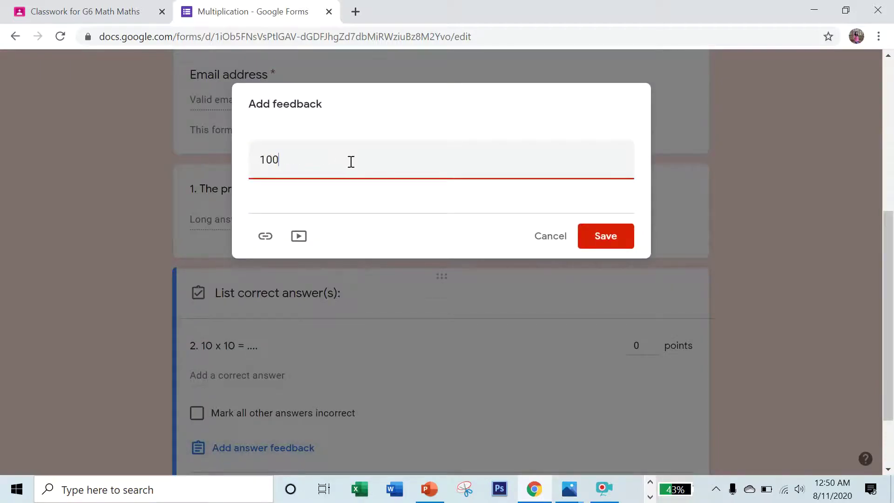
{"action": "left_click", "coordinate": [590, 237]}
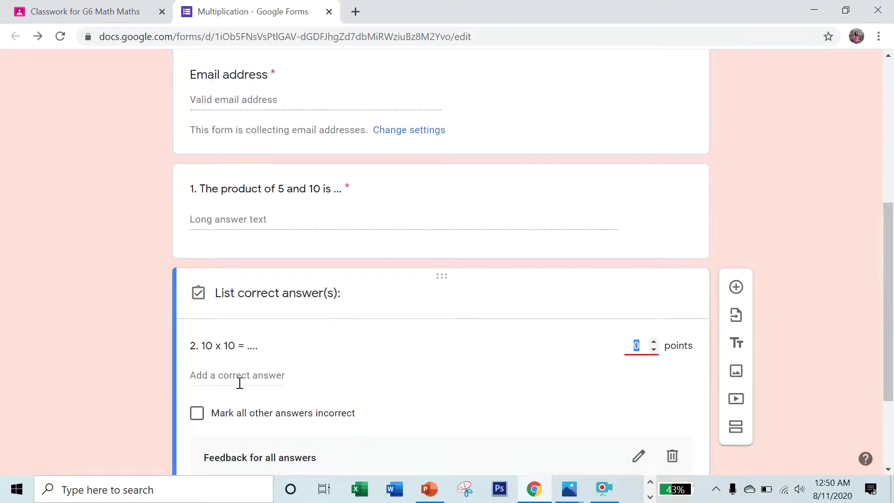
Set question 2 to 5 points and make it required.
{"action": "scroll", "coordinate": [239, 383], "scroll_direction": "down", "scroll_amount": 1}
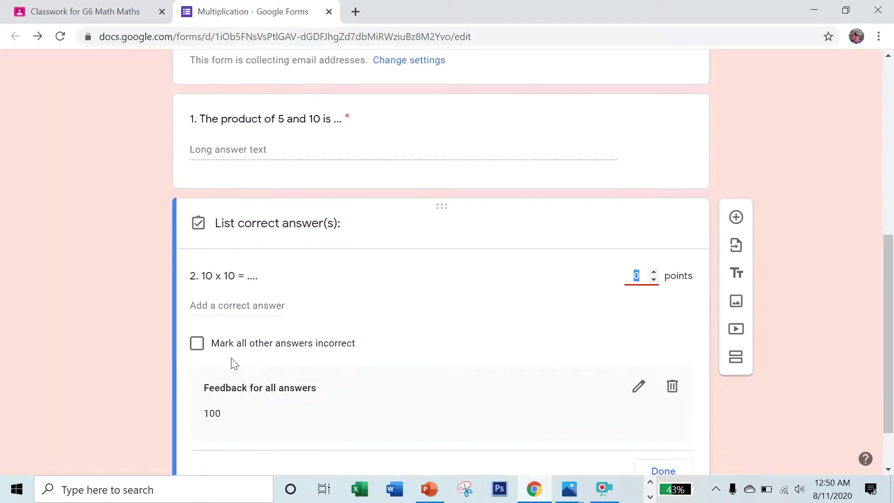
{"action": "left_click", "coordinate": [226, 308]}
{"action": "left_click", "coordinate": [420, 334]}
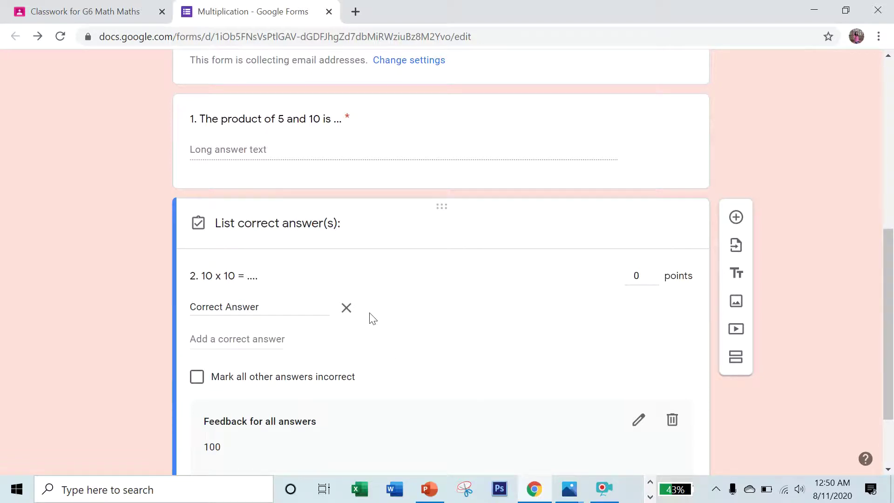
{"action": "left_click", "coordinate": [347, 309]}
{"action": "left_click_drag", "start_coordinate": [653, 278], "coordinate": [623, 276]}
{"action": "type", "text": "5"}
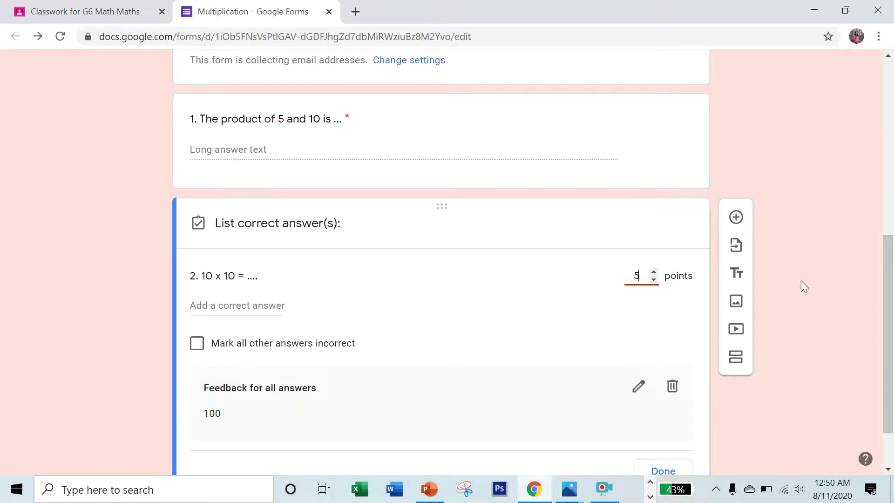
{"action": "scroll", "coordinate": [878, 286], "scroll_direction": "down", "scroll_amount": 2}
{"action": "left_click", "coordinate": [656, 419]}
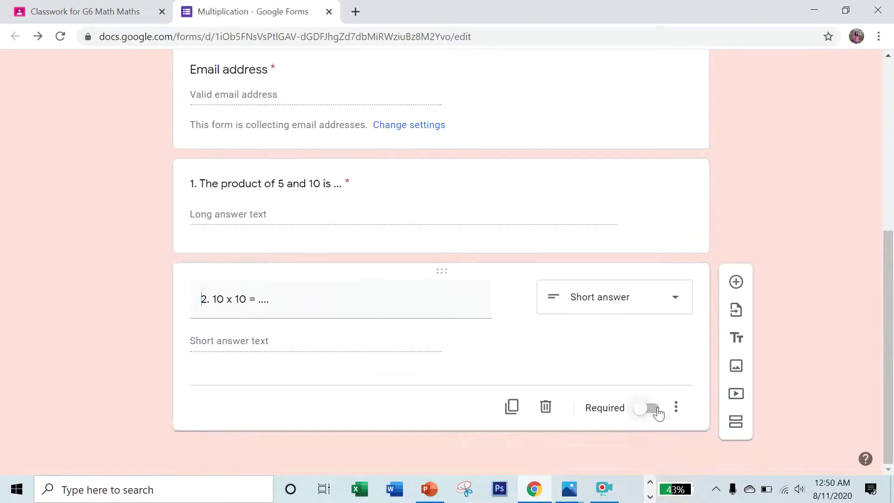
{"action": "left_click", "coordinate": [652, 409]}
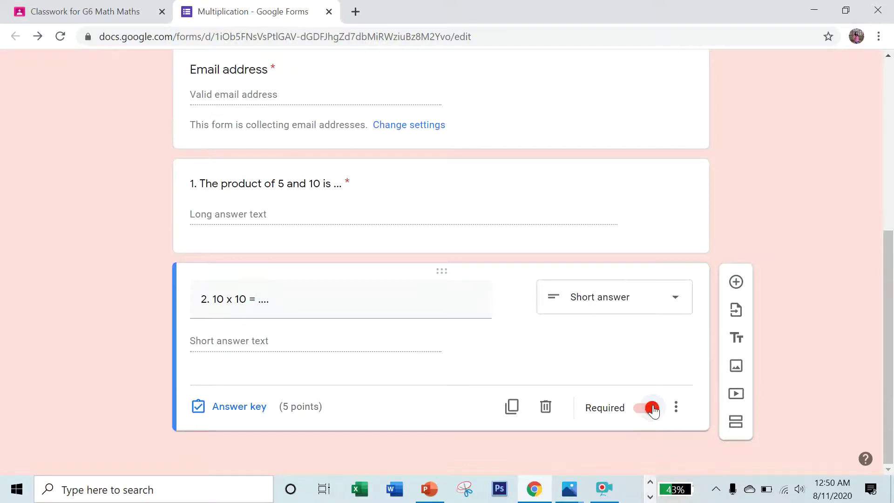
{"action": "scroll", "coordinate": [653, 409], "scroll_direction": "up", "scroll_amount": 7}
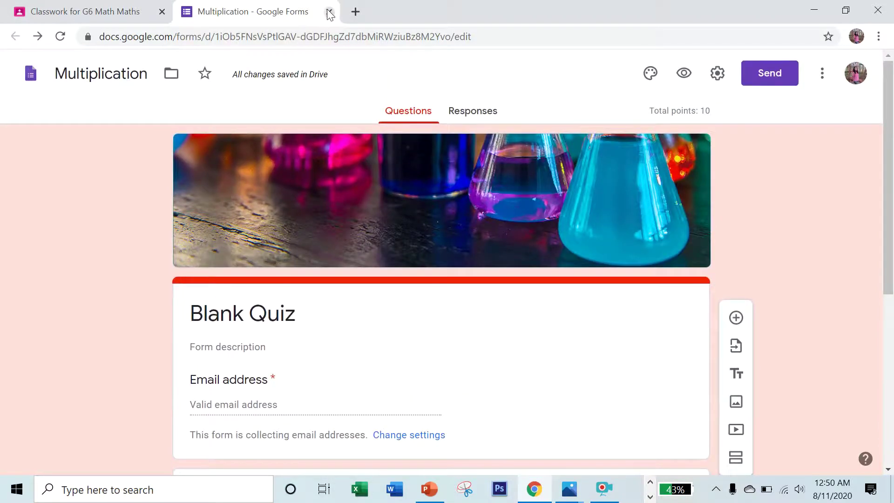
Back in the assignment, set the due date to Aug 19 and the topic to MULTIPLICATION.
{"action": "left_click", "coordinate": [330, 12]}
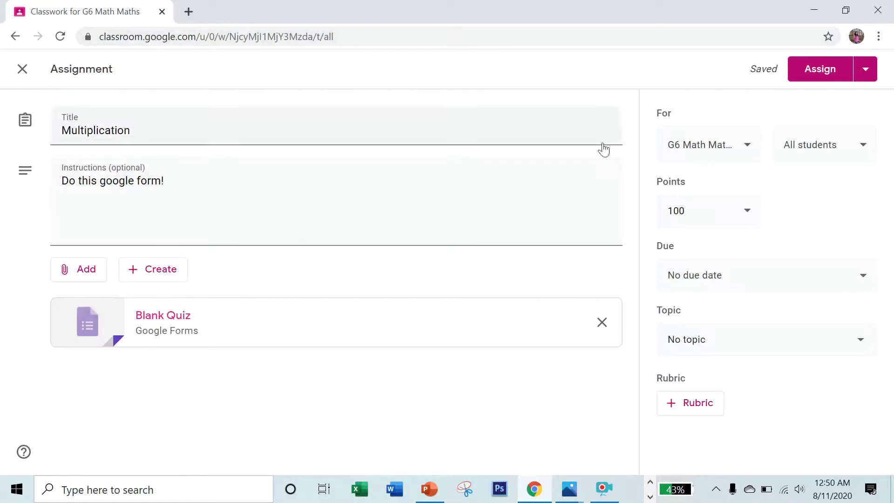
{"action": "left_click", "coordinate": [736, 273]}
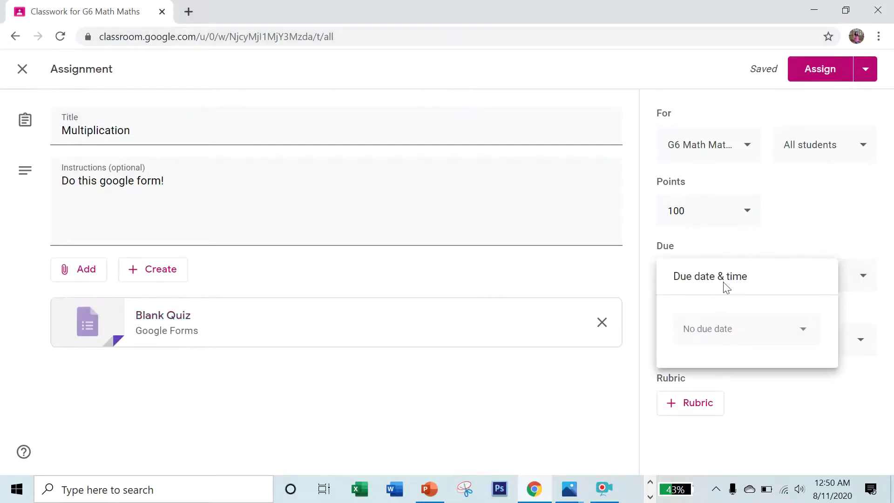
{"action": "left_click", "coordinate": [741, 330]}
{"action": "left_click", "coordinate": [754, 252]}
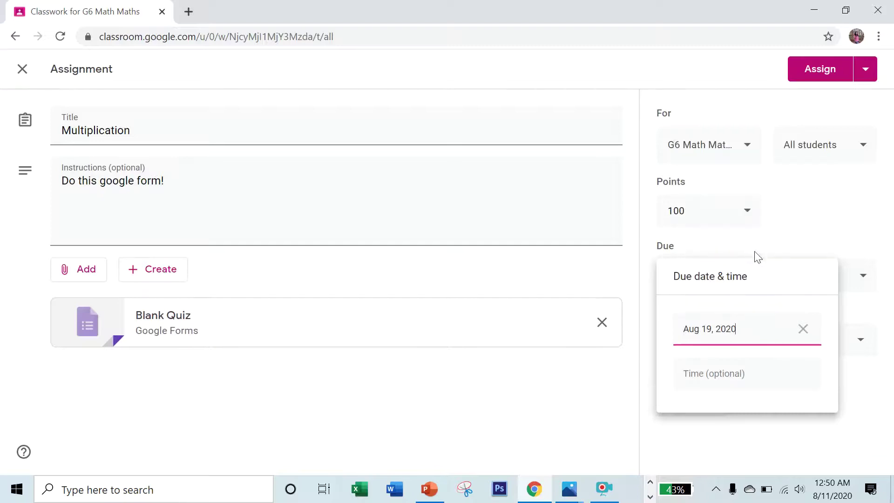
{"action": "left_click", "coordinate": [761, 373]}
{"action": "left_click", "coordinate": [592, 397]}
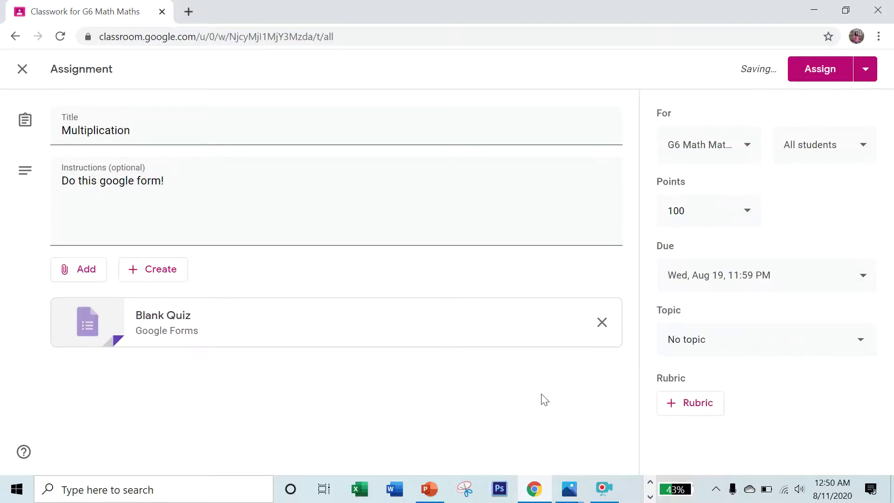
{"action": "left_click", "coordinate": [756, 348]}
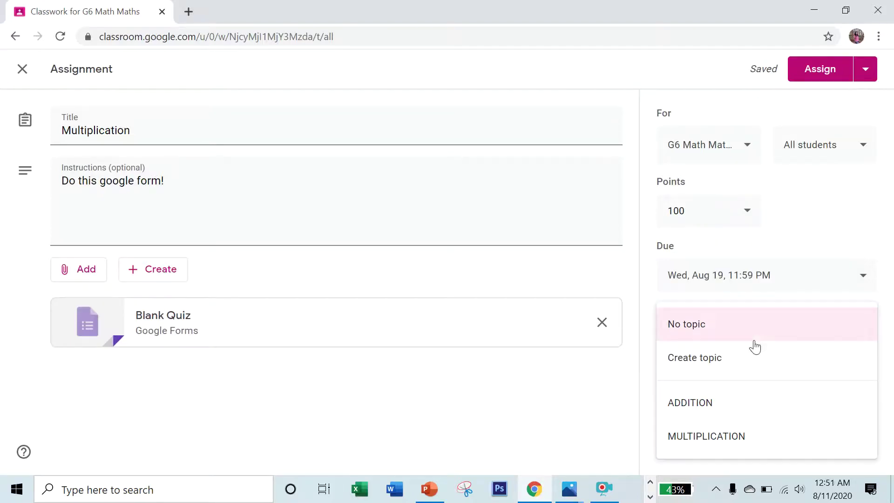
{"action": "left_click", "coordinate": [719, 442]}
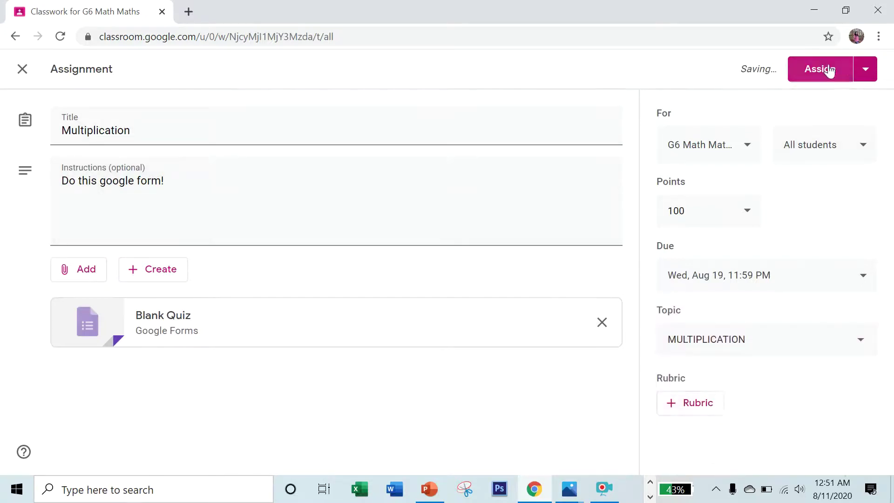
Assign the Multiplication quiz to the class.
{"action": "left_click", "coordinate": [863, 70]}
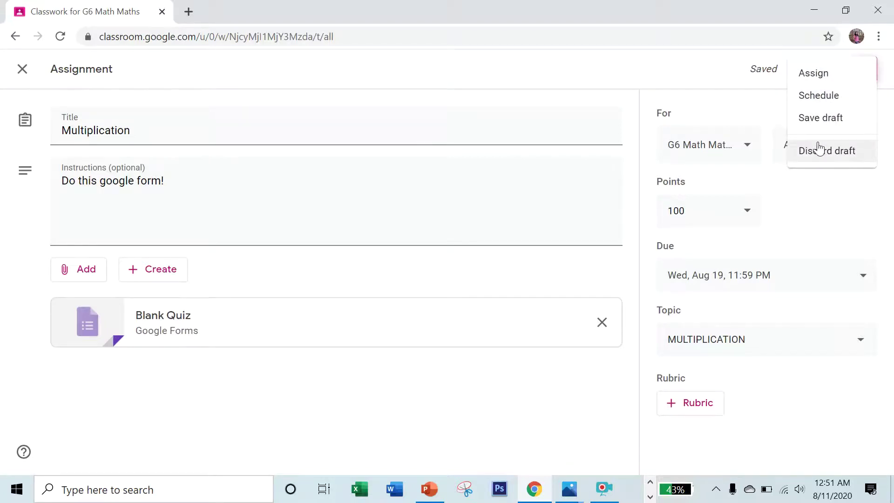
{"action": "left_click", "coordinate": [569, 119]}
{"action": "left_click", "coordinate": [808, 69]}
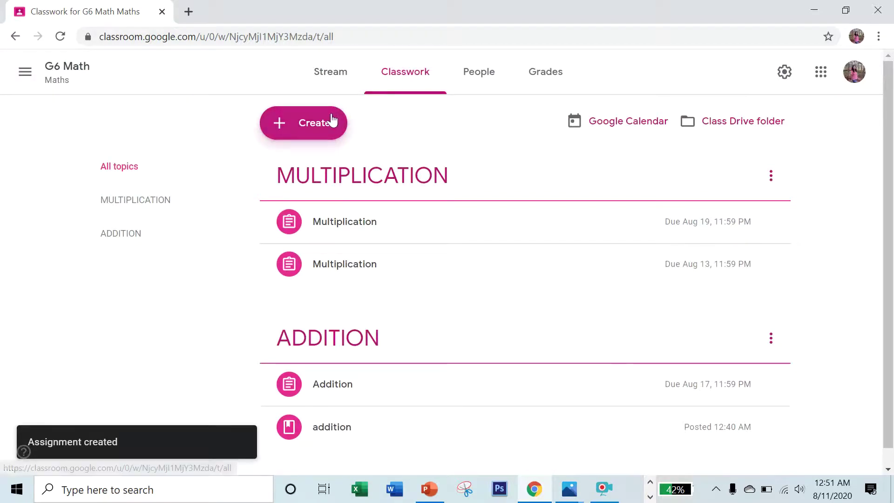
Create and assign 'Multiplication (journal)' with MS Word writing instructions, under the MULTIPLICATION topic.
{"action": "left_click", "coordinate": [314, 128]}
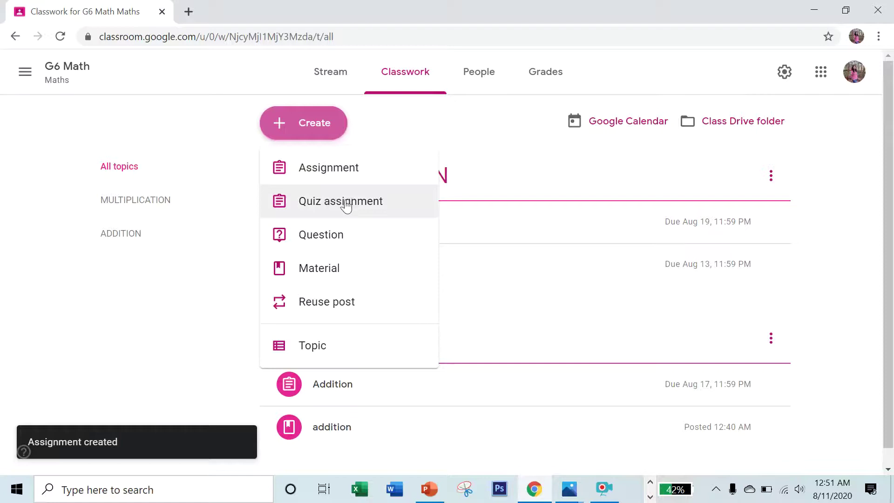
{"action": "left_click", "coordinate": [325, 168]}
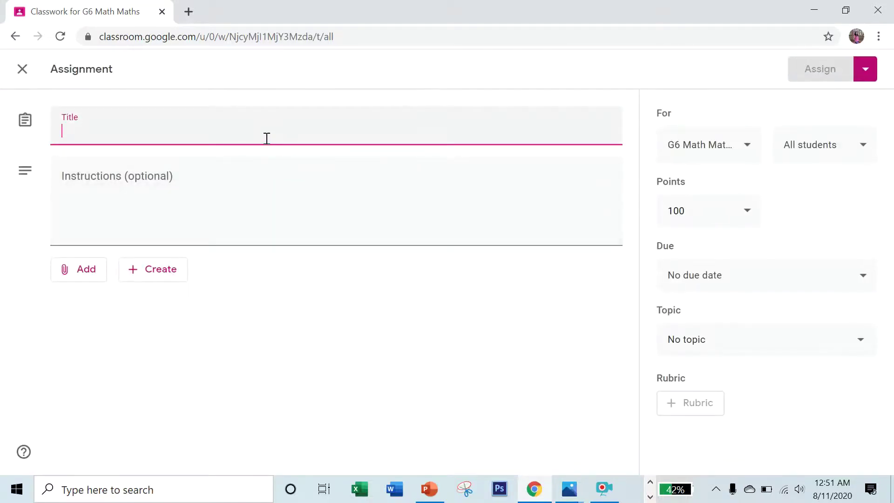
{"action": "type", "text": "Multiplication (journal"}
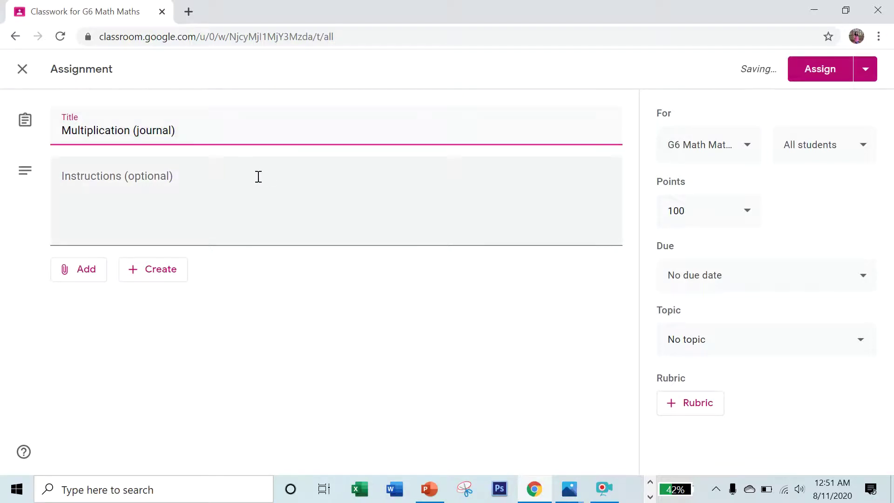
{"action": "left_click", "coordinate": [259, 177]}
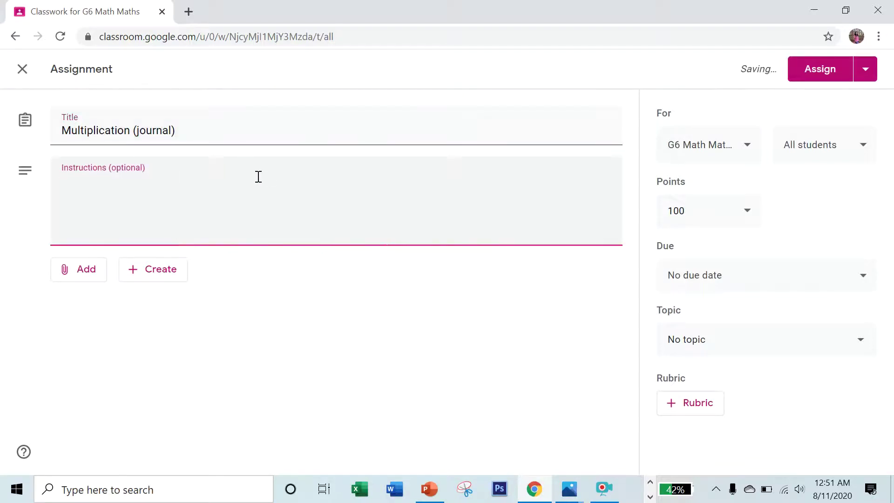
{"action": "type", "text": "Write in ms word."}
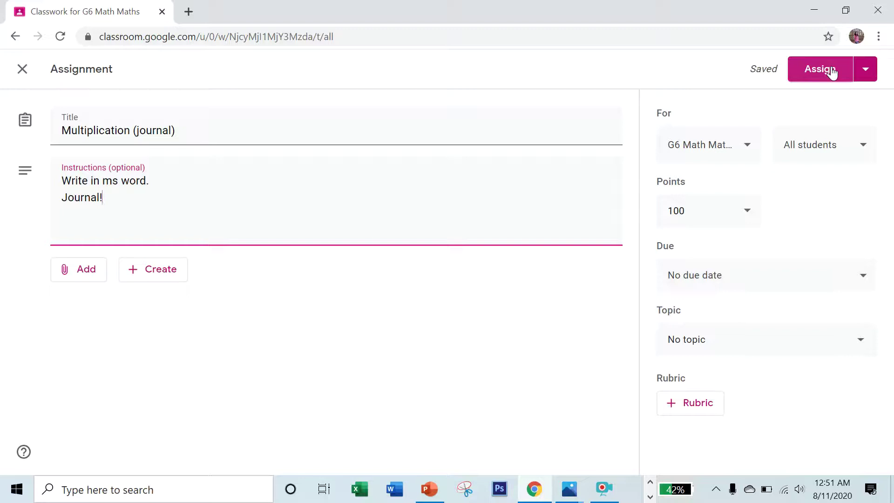
{"action": "left_click", "coordinate": [777, 341]}
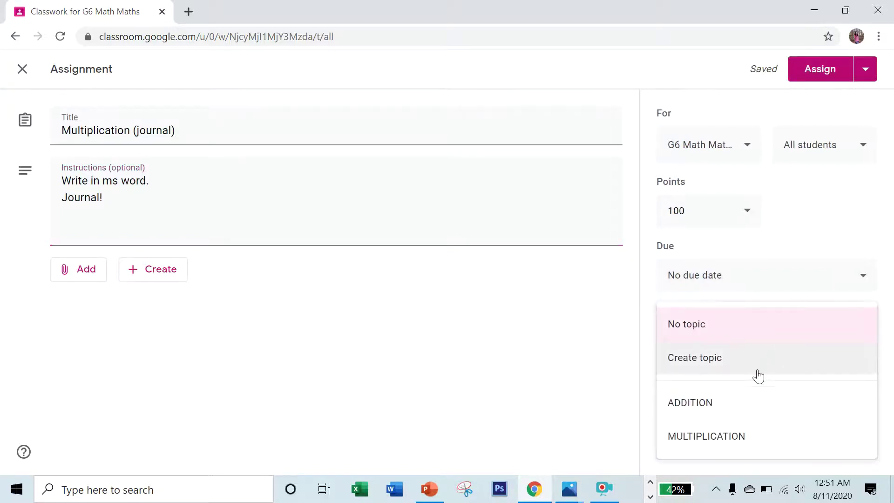
{"action": "left_click", "coordinate": [730, 436]}
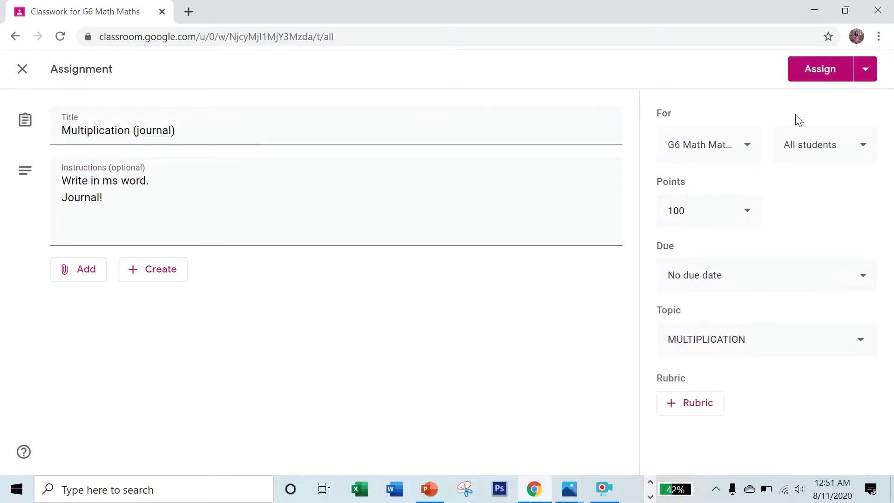
{"action": "left_click", "coordinate": [815, 61]}
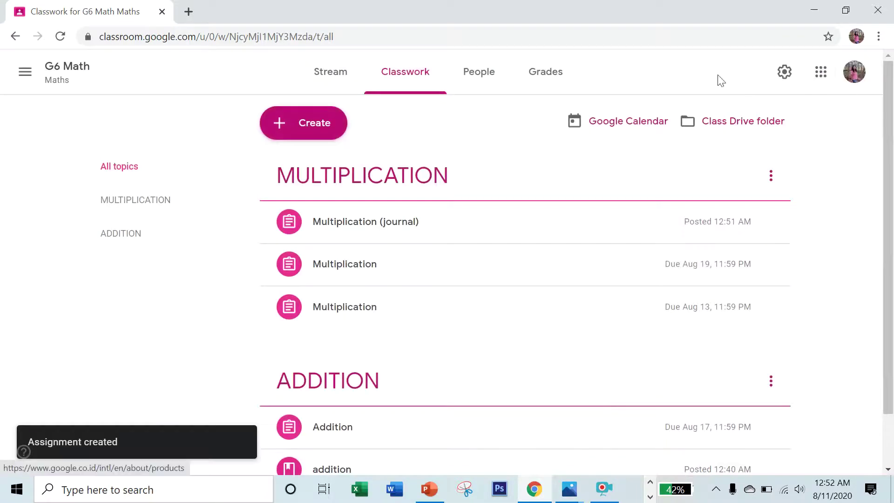
Create and assign a 'Logo' assignment asking students to attach their logo image, with no due date.
{"action": "left_click", "coordinate": [320, 122]}
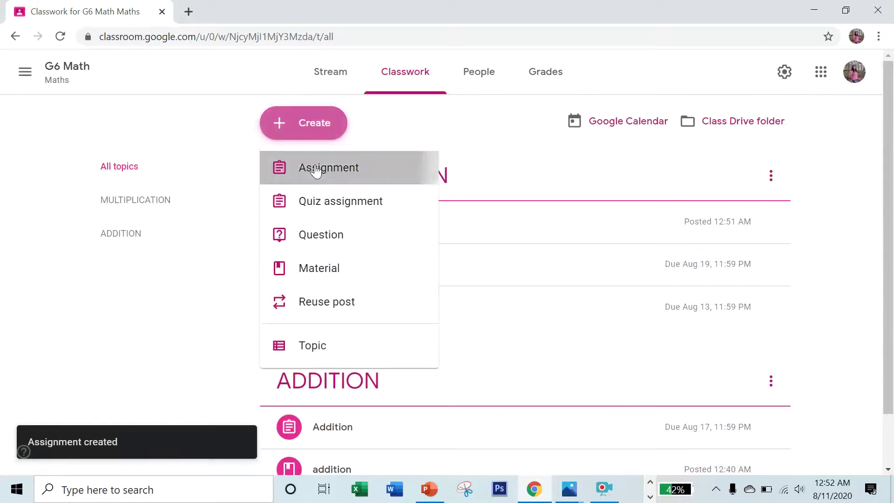
{"action": "left_click", "coordinate": [326, 169]}
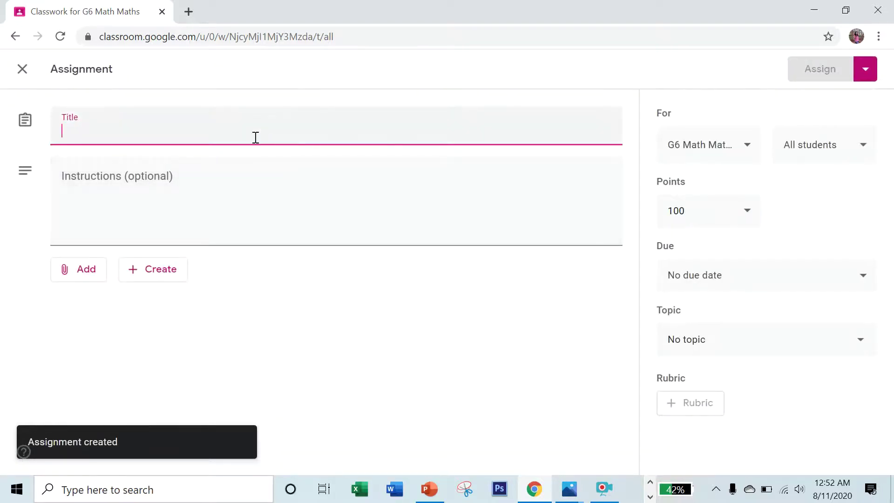
{"action": "type", "text": "Logo"}
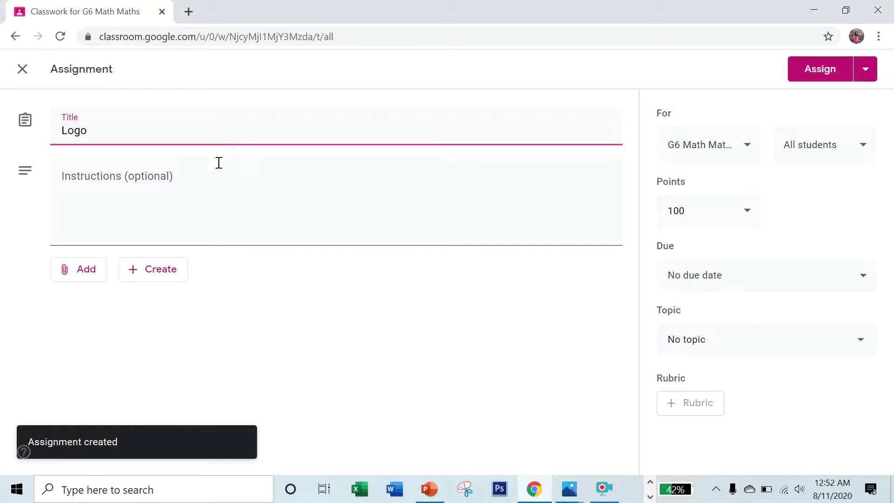
{"action": "left_click", "coordinate": [212, 178]}
{"action": "type", "text": "A"}
{"action": "type", "text": "ta"}
{"action": "key", "text": "BackSpace"}
{"action": "type", "text": "tach your logo"}
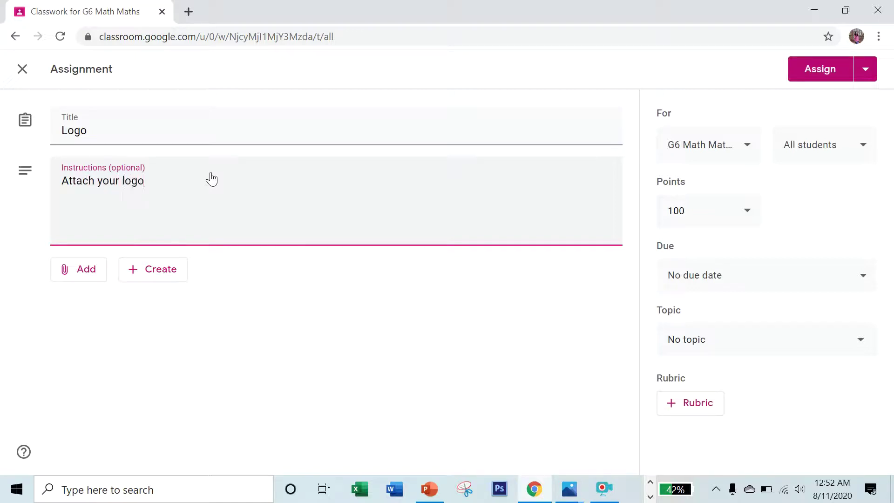
{"action": "type", "text": " (image)!"}
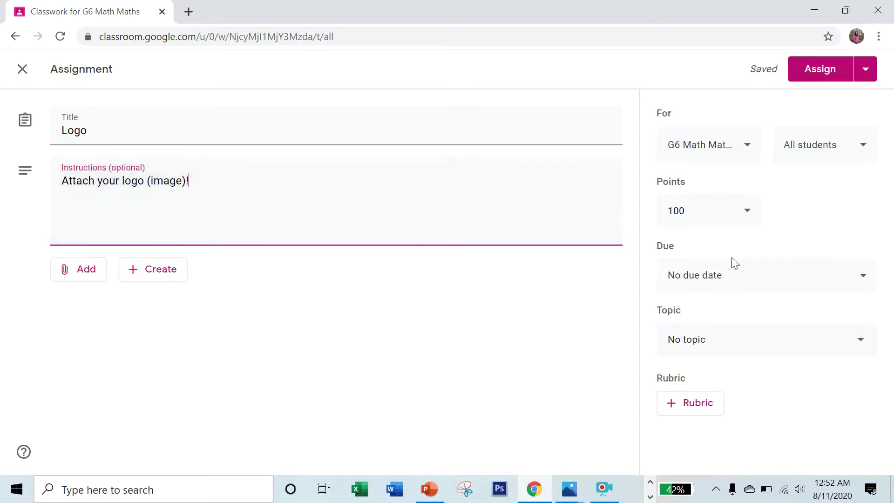
{"action": "left_click", "coordinate": [744, 275]}
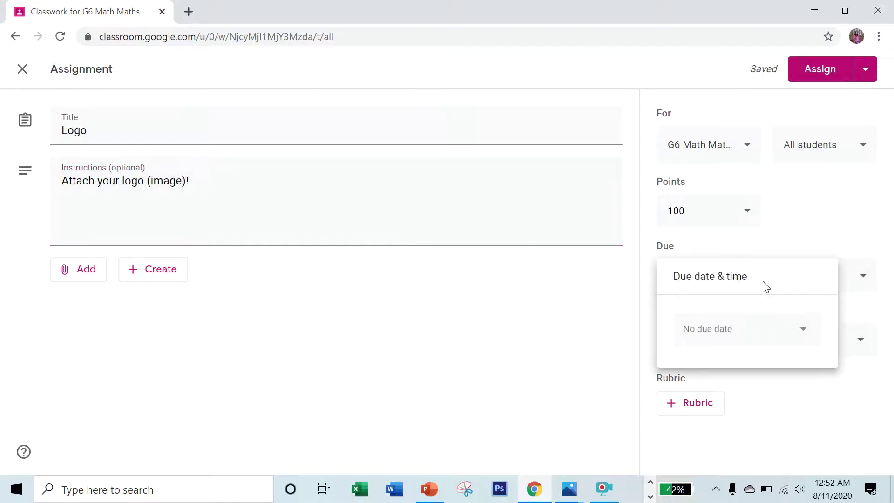
{"action": "left_click", "coordinate": [598, 307]}
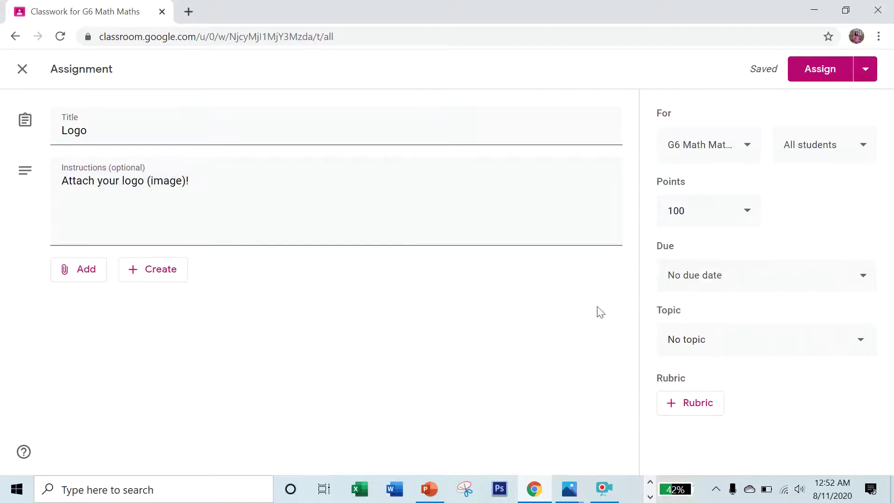
{"action": "left_click", "coordinate": [812, 73]}
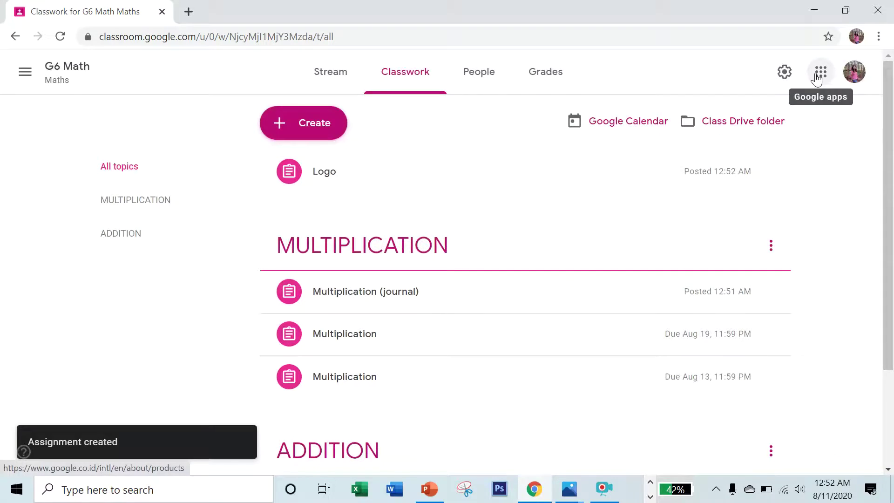
{"action": "left_click", "coordinate": [330, 132]}
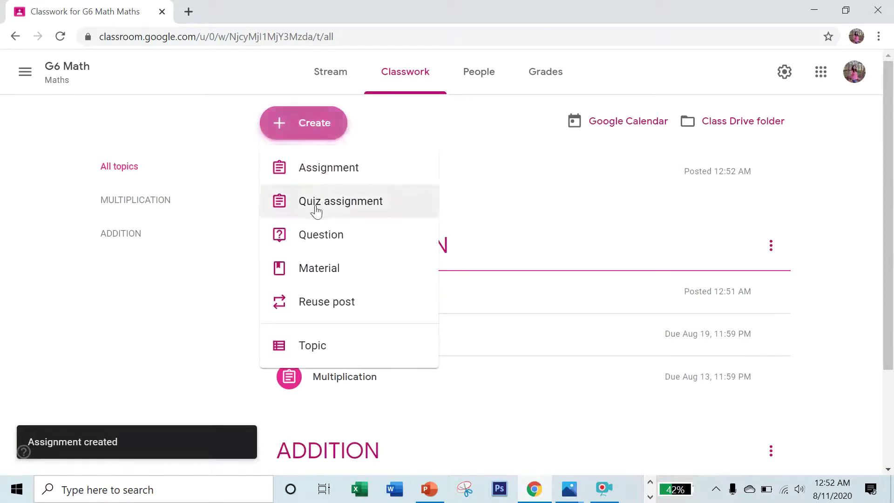
{"action": "left_click", "coordinate": [329, 170]}
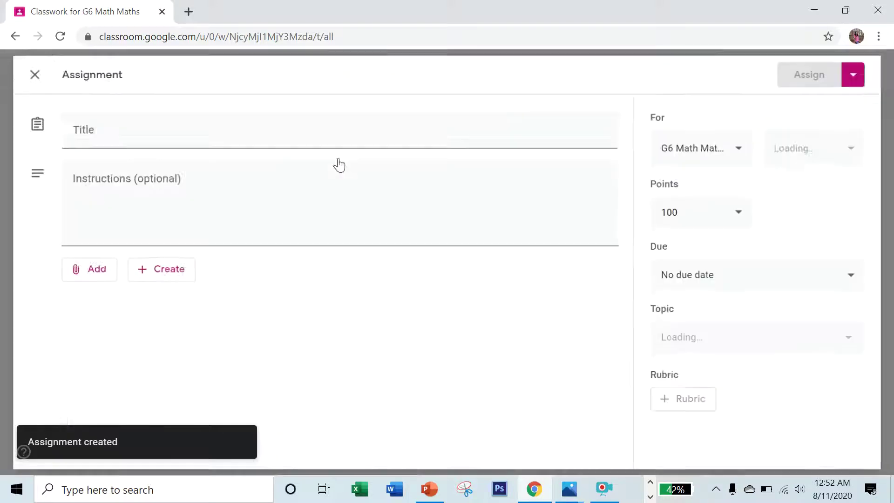
{"action": "left_click", "coordinate": [149, 269]}
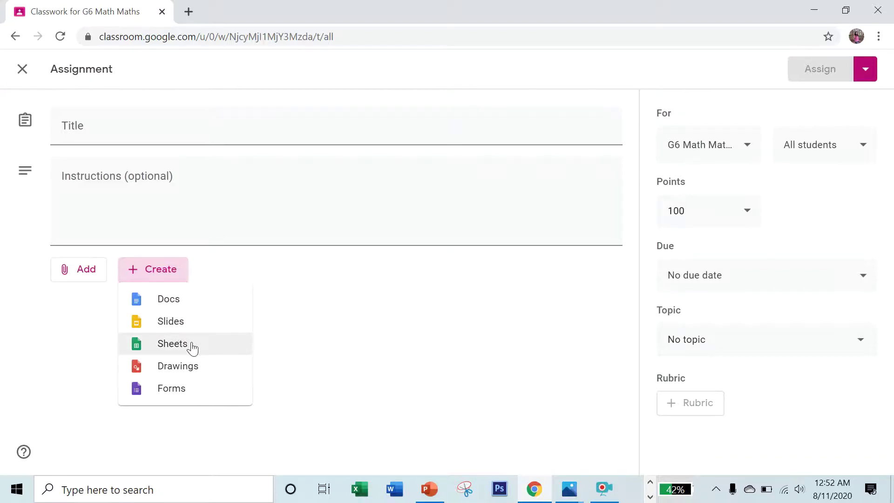
{"action": "left_click", "coordinate": [191, 368]}
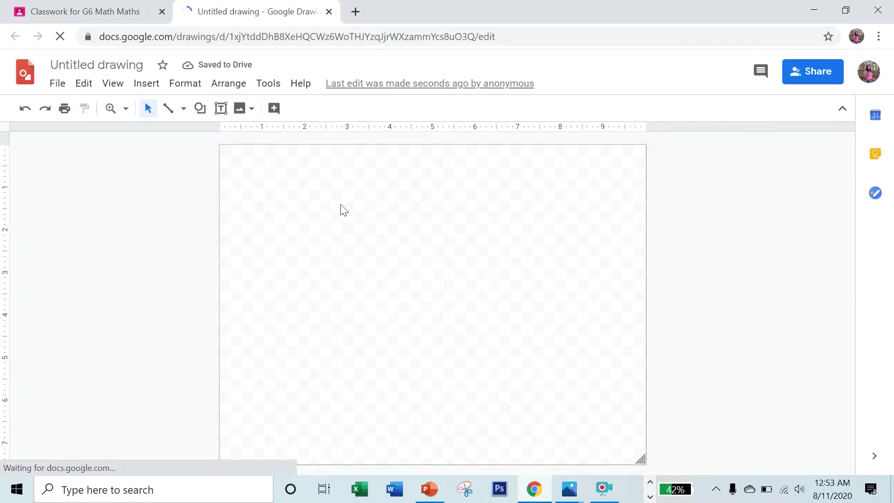
{"action": "left_click", "coordinate": [329, 11]}
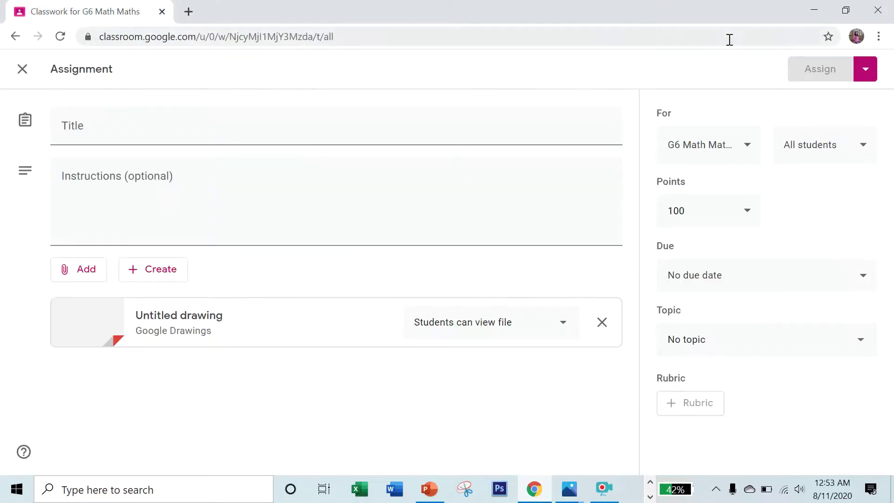
{"action": "left_click", "coordinate": [863, 70]}
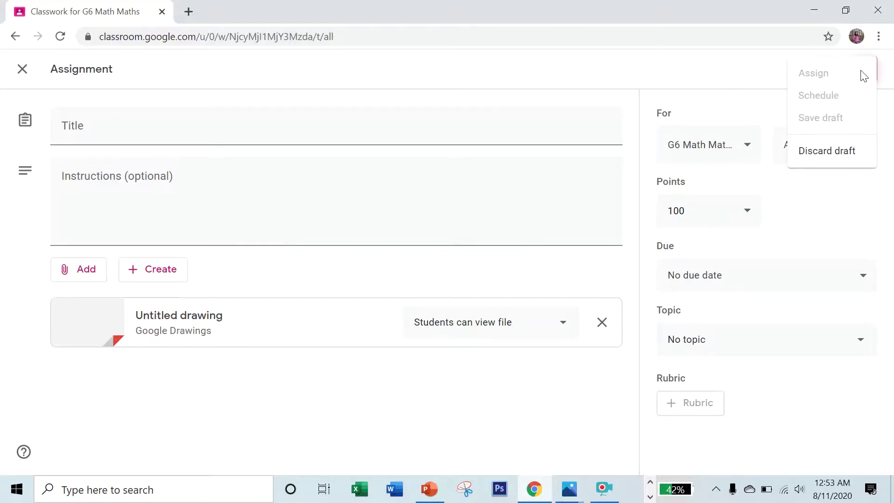
{"action": "left_click", "coordinate": [838, 154]}
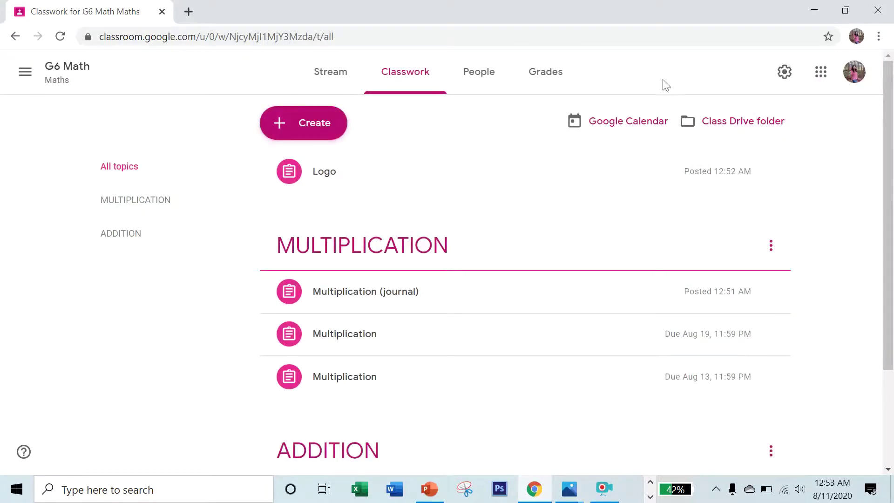
From the People page, search for the student's email address and send them a class invitation.
{"action": "left_click", "coordinate": [482, 81]}
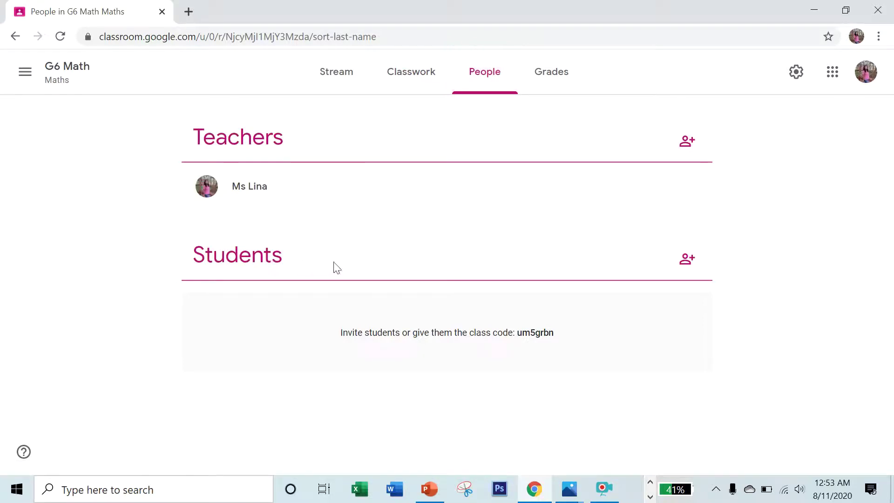
{"action": "left_click", "coordinate": [687, 259]}
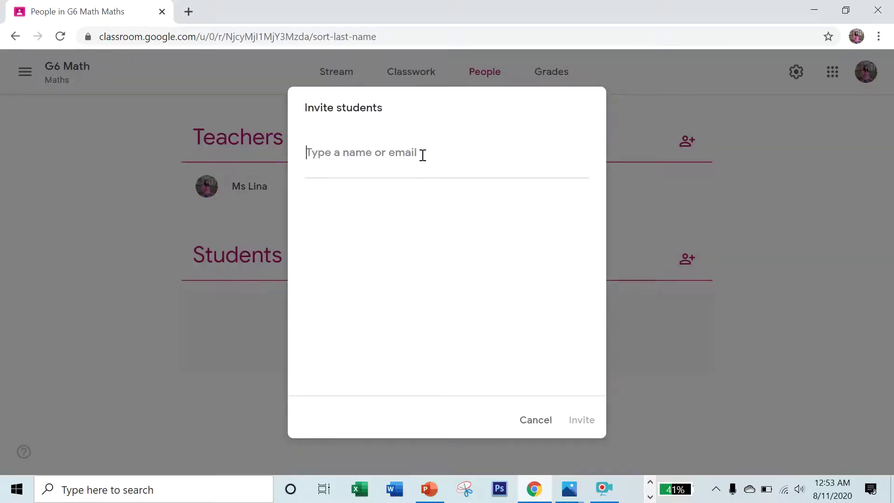
{"action": "type", "text": "pr"}
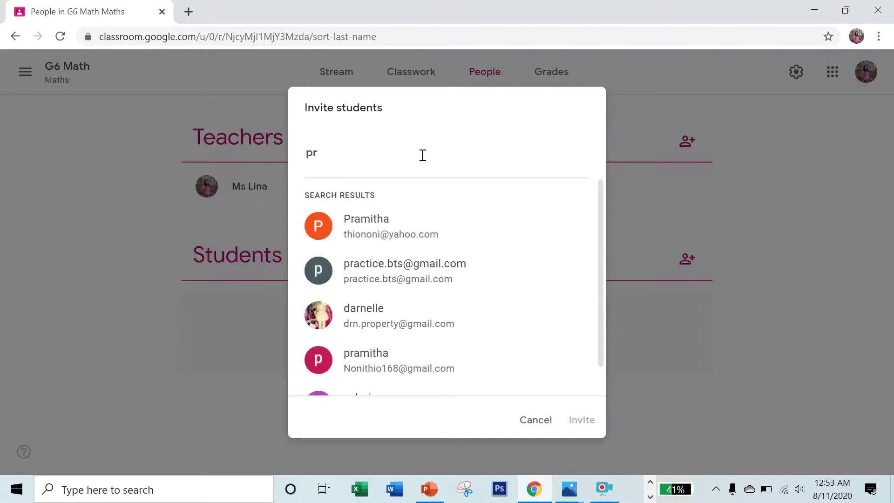
{"action": "type", "text": "act"}
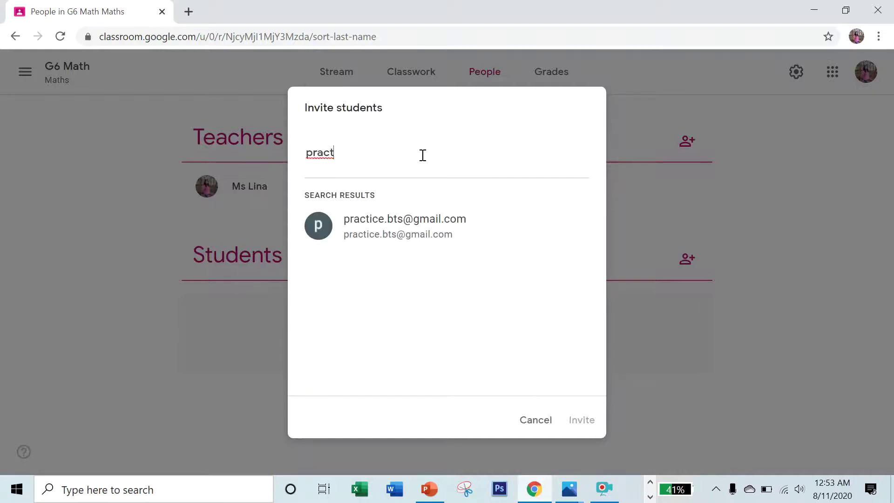
{"action": "left_click", "coordinate": [396, 241]}
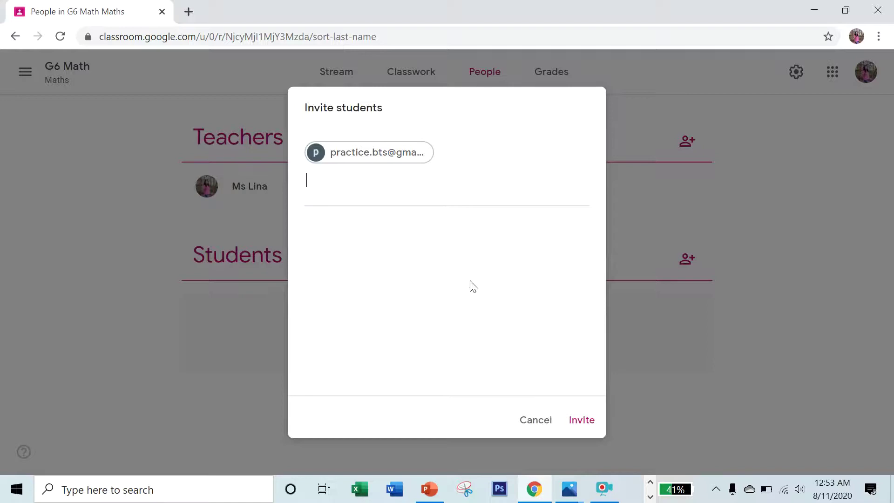
{"action": "left_click", "coordinate": [588, 426]}
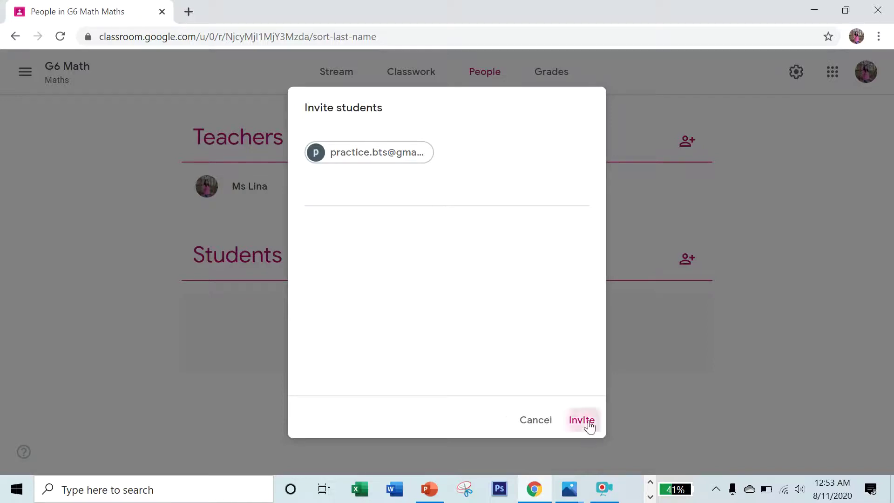
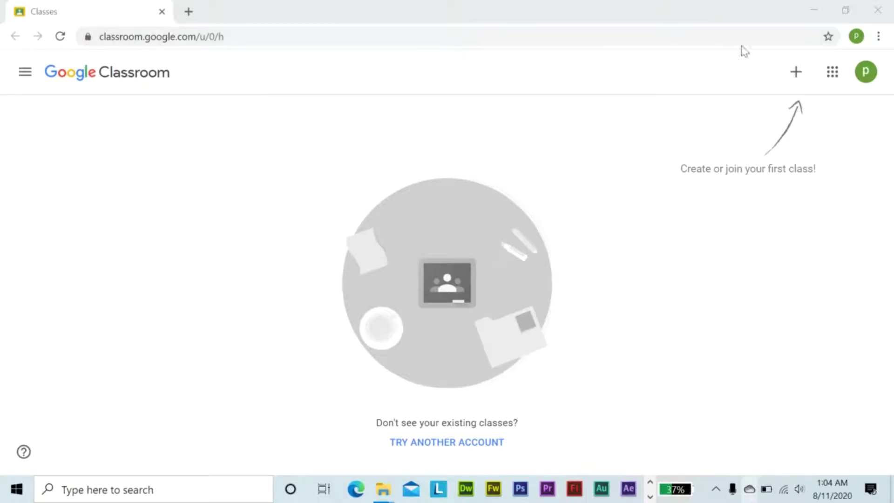
Join the G6 Math class by pasting the teacher's class code into Join class.
{"action": "left_click", "coordinate": [797, 74]}
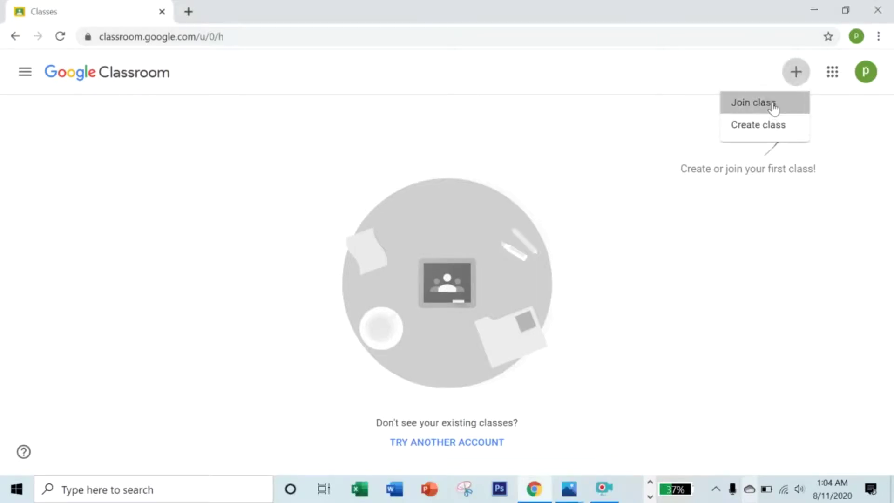
{"action": "left_click", "coordinate": [775, 109]}
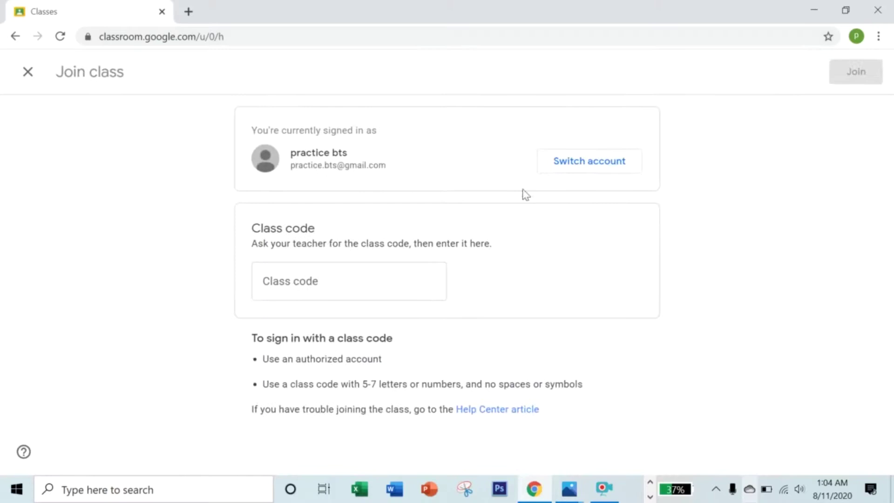
{"action": "left_click", "coordinate": [387, 281]}
{"action": "right_click", "coordinate": [386, 281]}
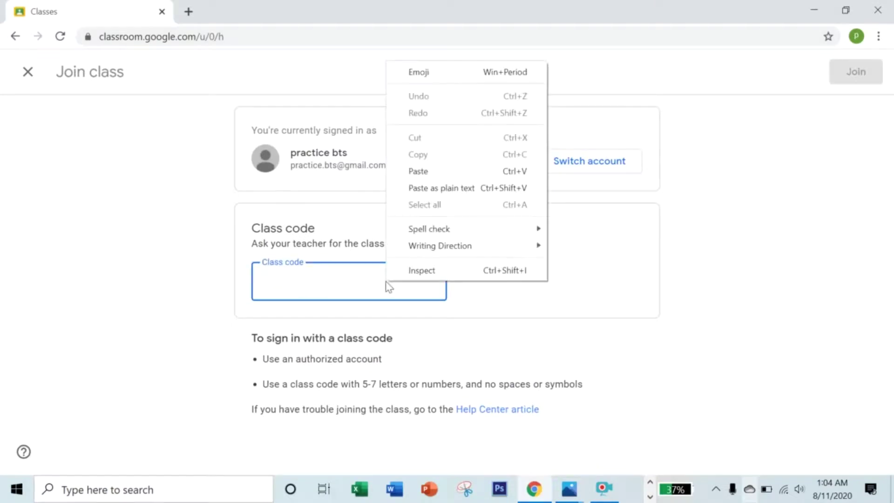
{"action": "left_click", "coordinate": [448, 173]}
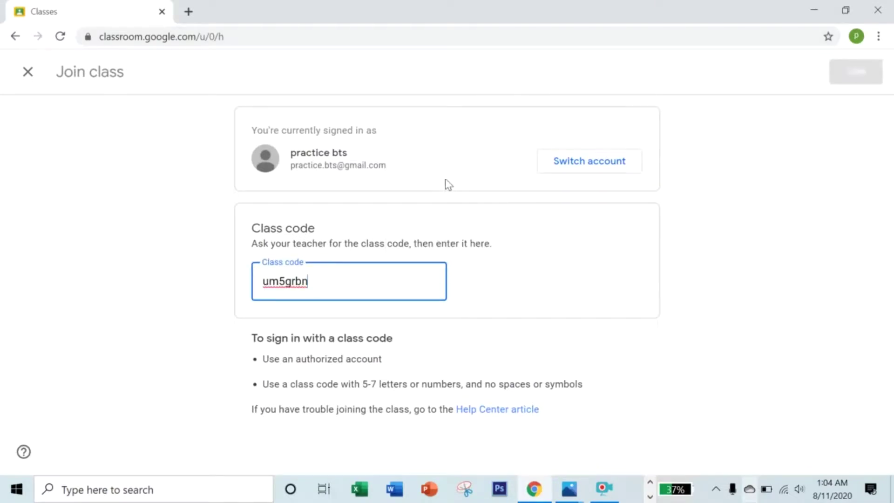
{"action": "left_click", "coordinate": [862, 73]}
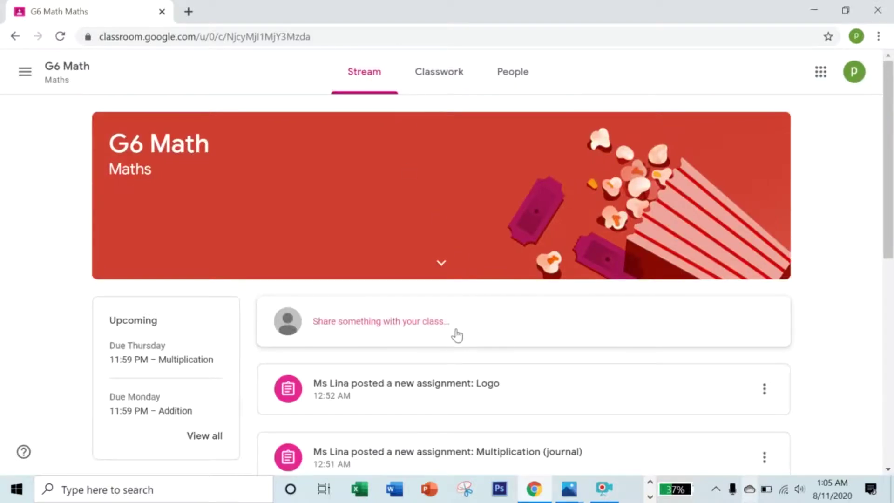
Post 'Hi ms!!' as a class comment on the WELCOME!! announcement, then view People.
{"action": "scroll", "coordinate": [456, 335], "scroll_direction": "down", "scroll_amount": 5}
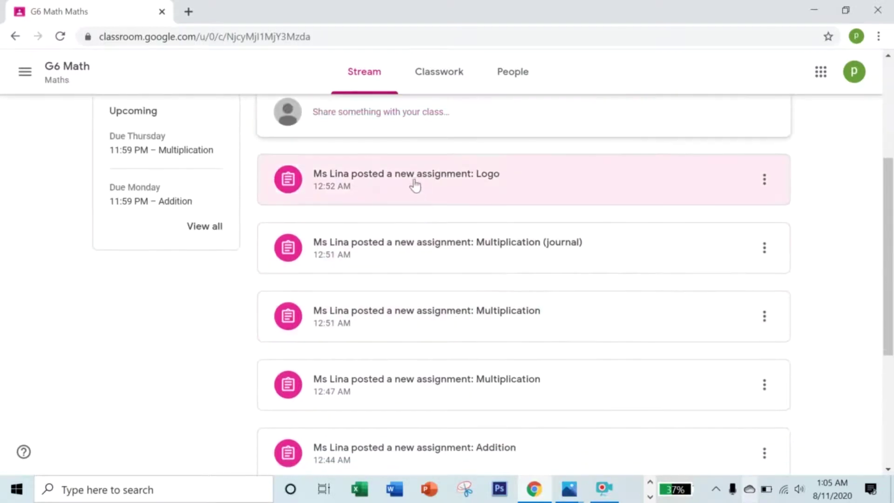
{"action": "scroll", "coordinate": [414, 183], "scroll_direction": "down", "scroll_amount": 5}
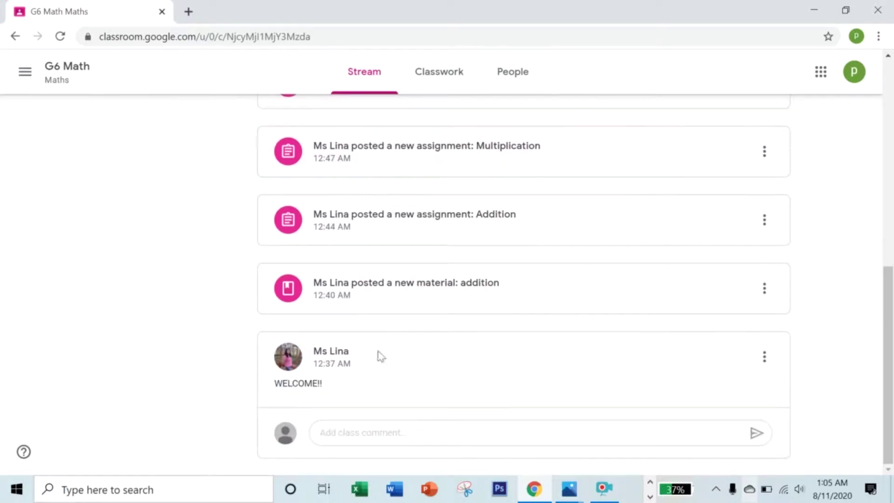
{"action": "left_click", "coordinate": [382, 427]}
{"action": "type", "text": "Hi ms!!"}
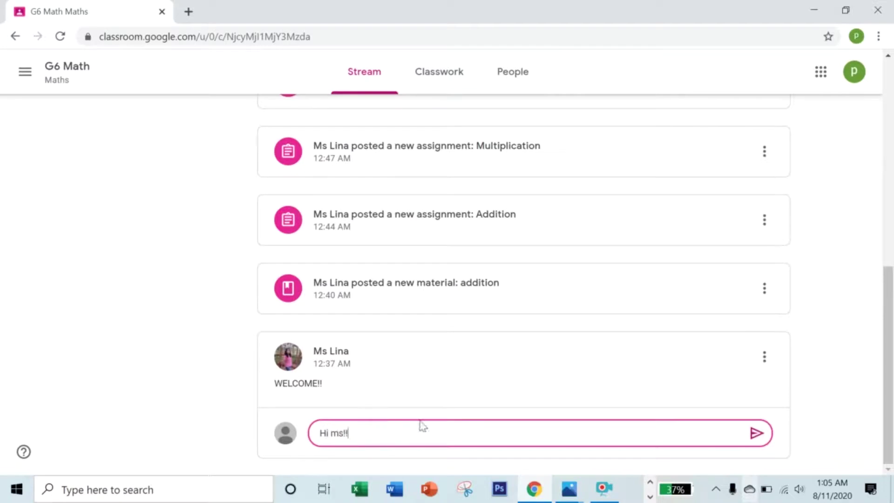
{"action": "left_click", "coordinate": [756, 435]}
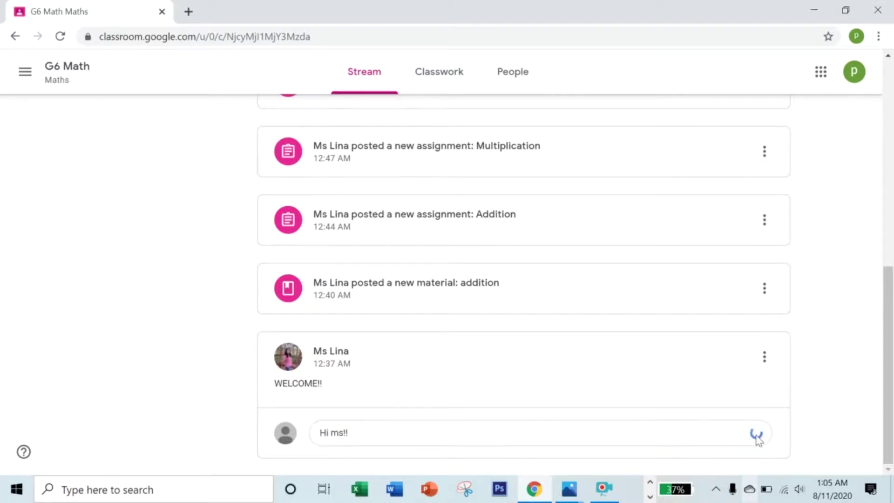
{"action": "left_click", "coordinate": [531, 84]}
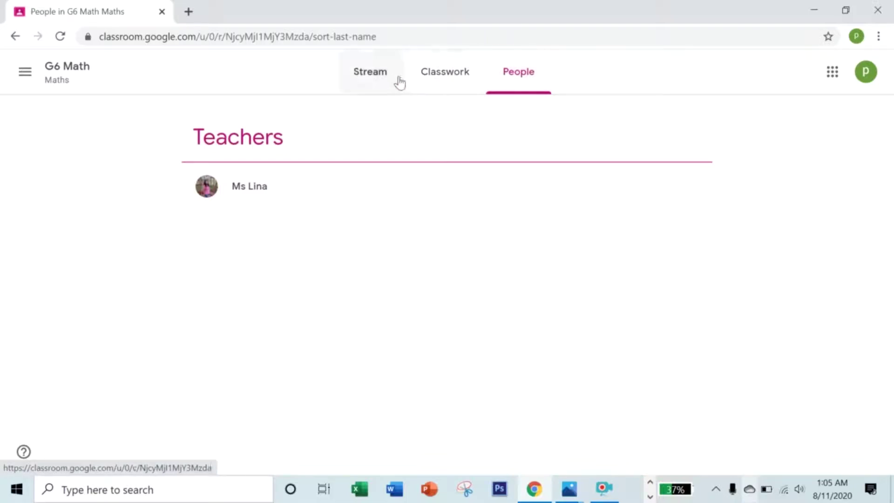
Go to the Google Account's Personal info name settings.
{"action": "left_click", "coordinate": [831, 76]}
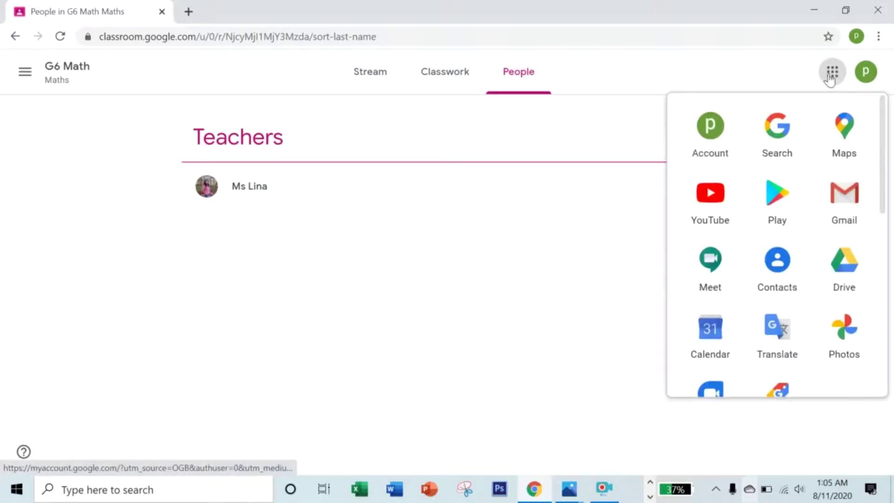
{"action": "left_click", "coordinate": [719, 128]}
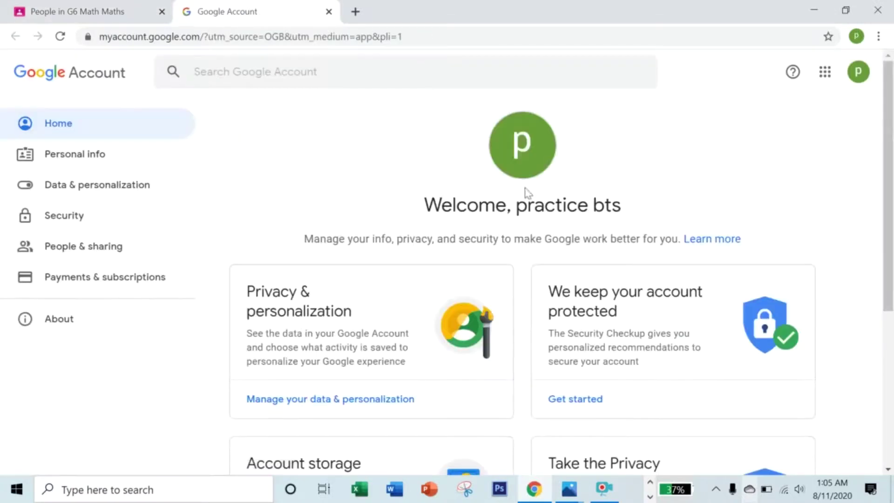
{"action": "left_click", "coordinate": [65, 155]}
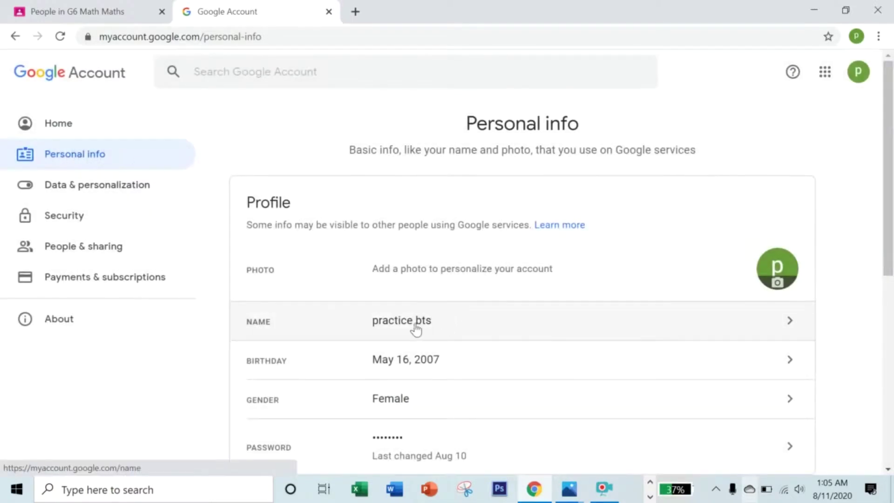
{"action": "left_click", "coordinate": [459, 321]}
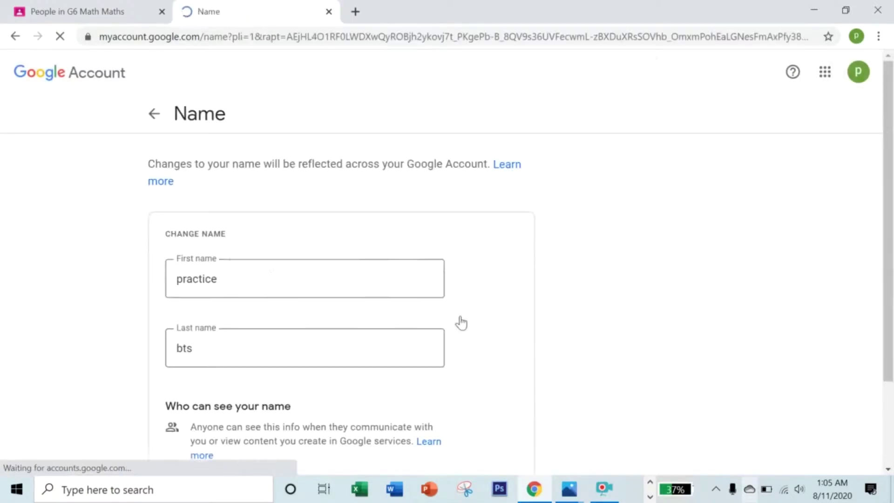
Replace the first name with a new all-caps name, save it, and close the account tab.
{"action": "left_click", "coordinate": [262, 274]}
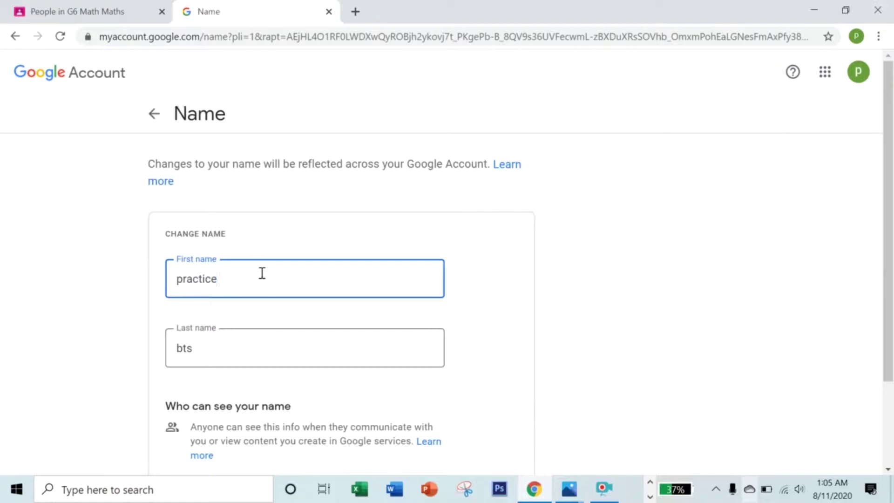
{"action": "key", "text": "BackSpace"}
{"action": "key", "text": "BackSpace"}
{"action": "key", "text": "BackSpace"}
{"action": "key", "text": "BackSpace"}
{"action": "key", "text": "BackSpace"}
{"action": "key", "text": "BackSpace"}
{"action": "key", "text": "BackSpace"}
{"action": "key", "text": "Caps_Lock"}
{"action": "type", "text": "PATRICIA"}
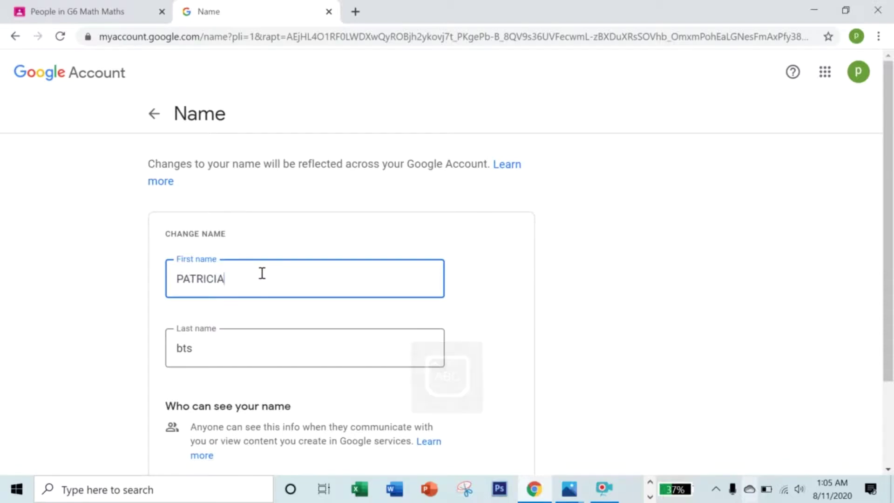
{"action": "scroll", "coordinate": [250, 275], "scroll_direction": "down", "scroll_amount": 3}
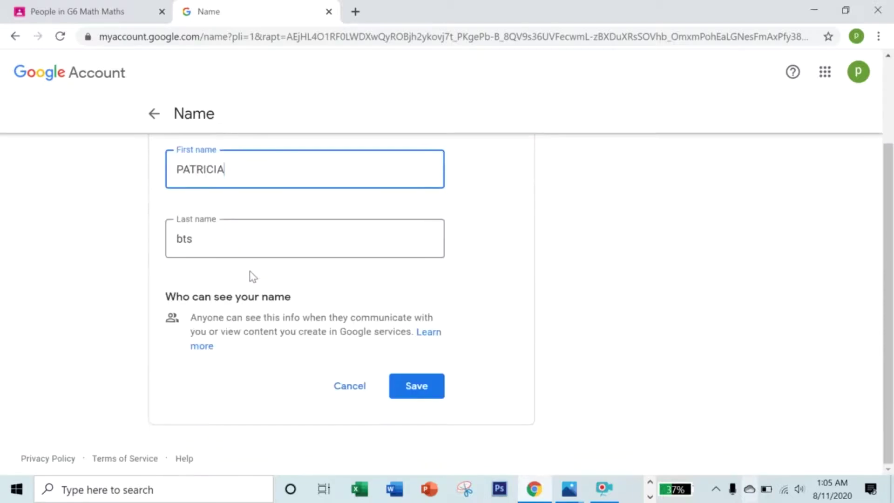
{"action": "left_click", "coordinate": [429, 384]}
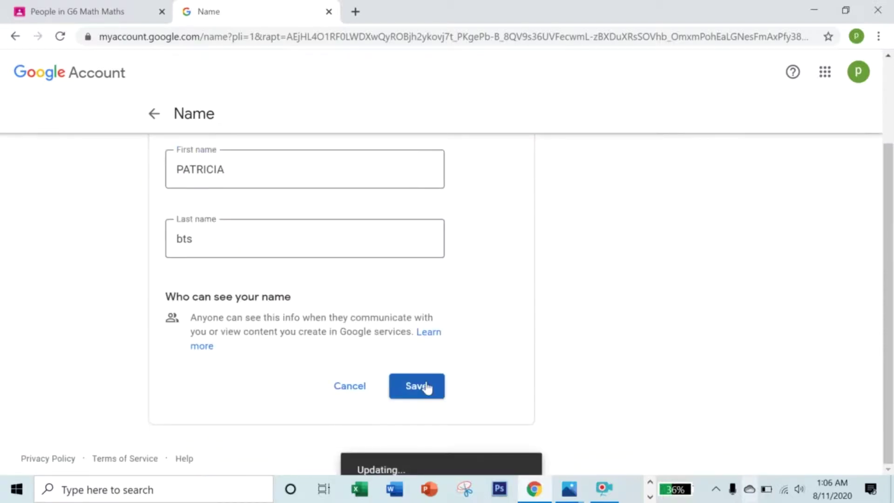
{"action": "left_click", "coordinate": [330, 11]}
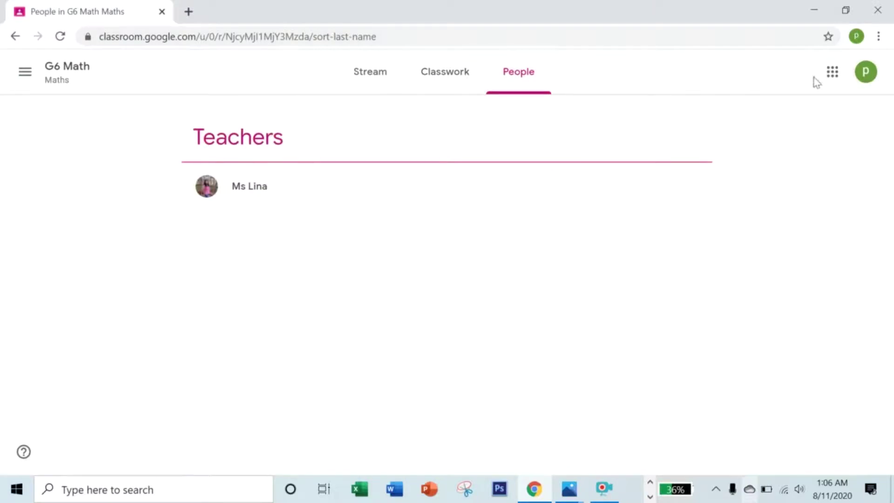
Open the addition material from Classwork and watch its attached YouTube video.
{"action": "left_click", "coordinate": [455, 82]}
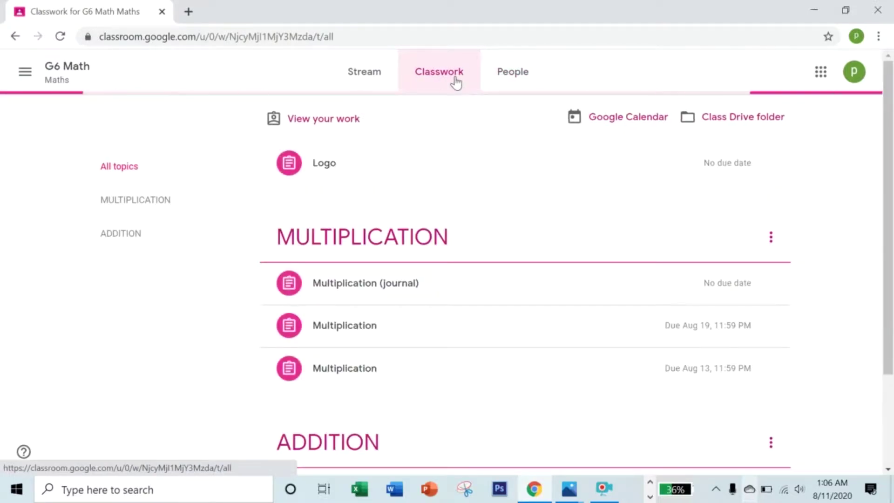
{"action": "scroll", "coordinate": [413, 200], "scroll_direction": "down", "scroll_amount": 3}
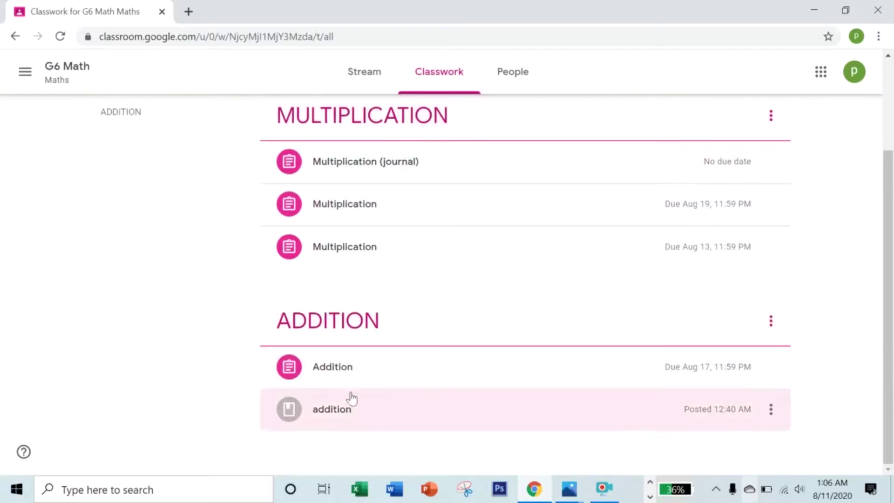
{"action": "left_click", "coordinate": [343, 414]}
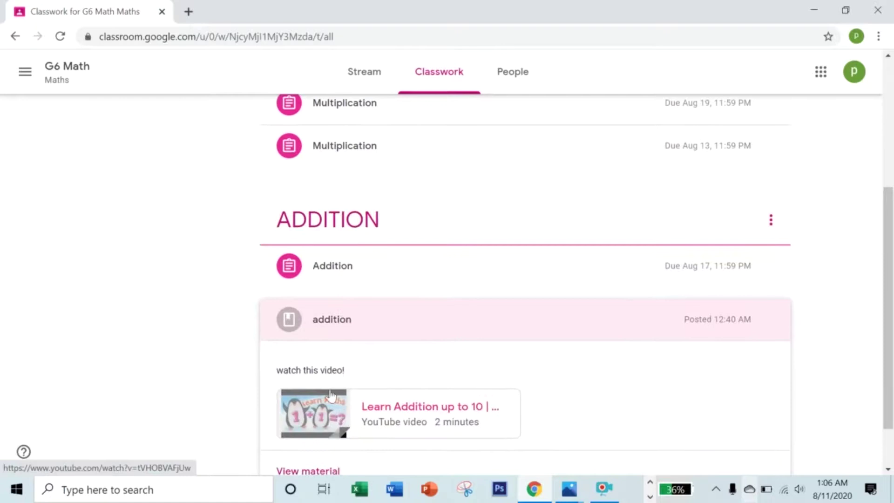
{"action": "left_click", "coordinate": [319, 413]}
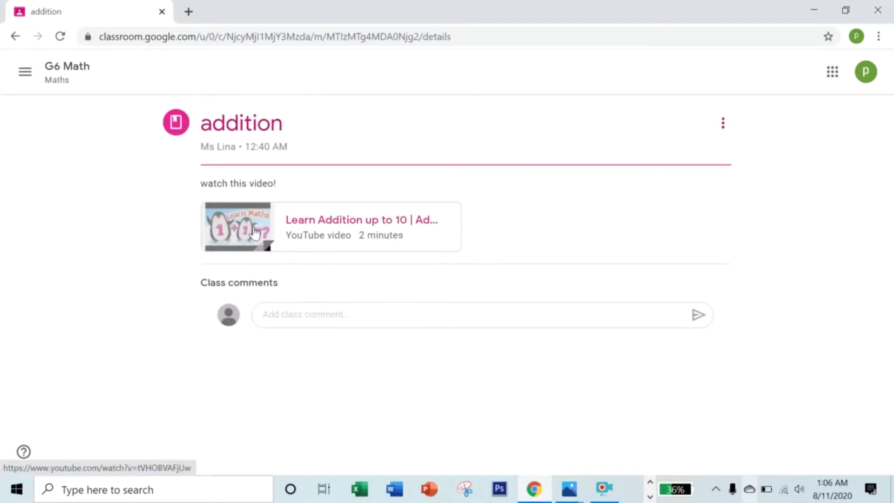
{"action": "left_click", "coordinate": [254, 232]}
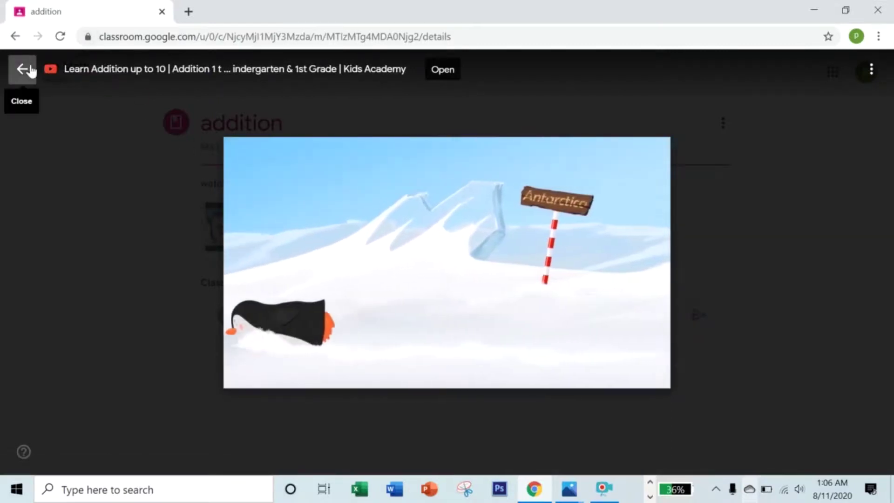
{"action": "left_click", "coordinate": [248, 376]}
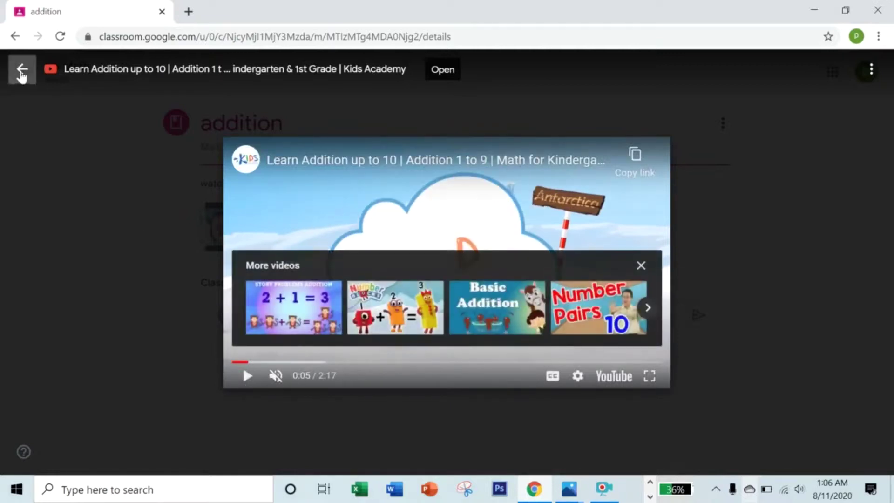
{"action": "left_click", "coordinate": [22, 71]}
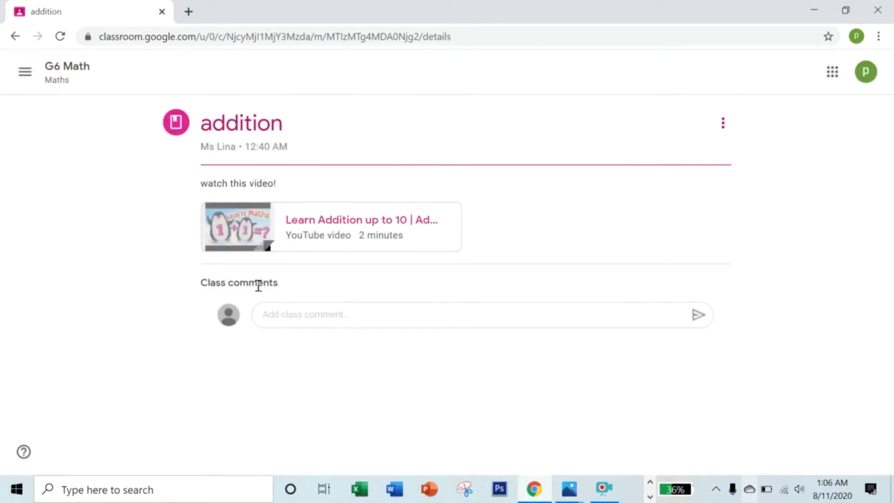
Post the class comment 'nice!' on the addition material.
{"action": "left_click", "coordinate": [328, 314]}
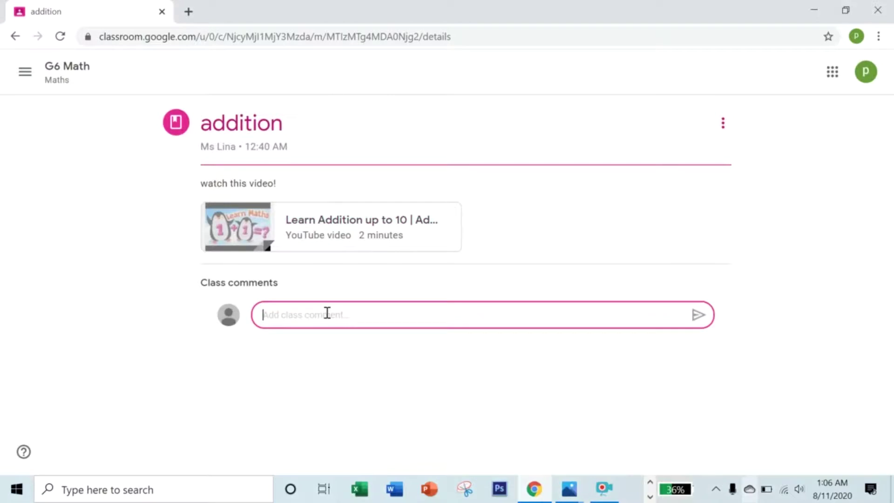
{"action": "type", "text": "n"}
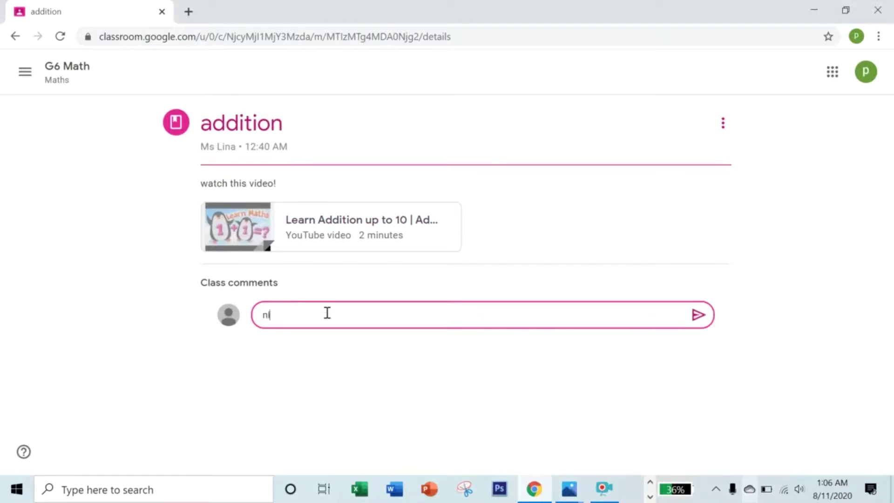
{"action": "key", "text": "Caps_Lock"}
{"action": "type", "text": "ice!"}
{"action": "left_click", "coordinate": [697, 317]}
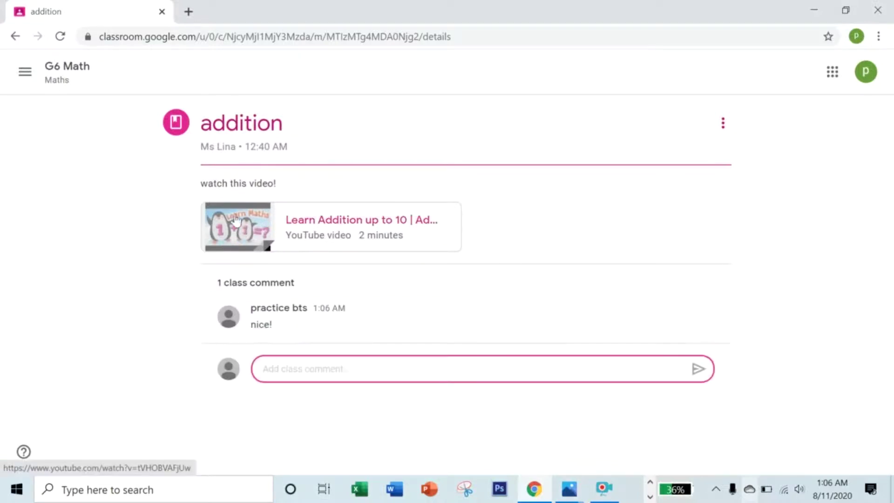
{"action": "left_click", "coordinate": [17, 72]}
From To-do, open the Multiplication assignment due Aug 19 and its Blank Quiz form.
{"action": "left_click", "coordinate": [80, 197]}
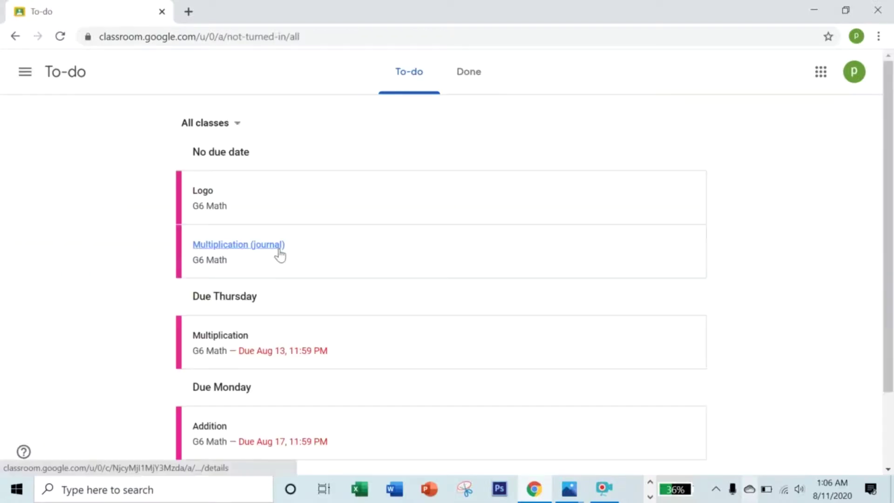
{"action": "scroll", "coordinate": [280, 255], "scroll_direction": "down", "scroll_amount": 3}
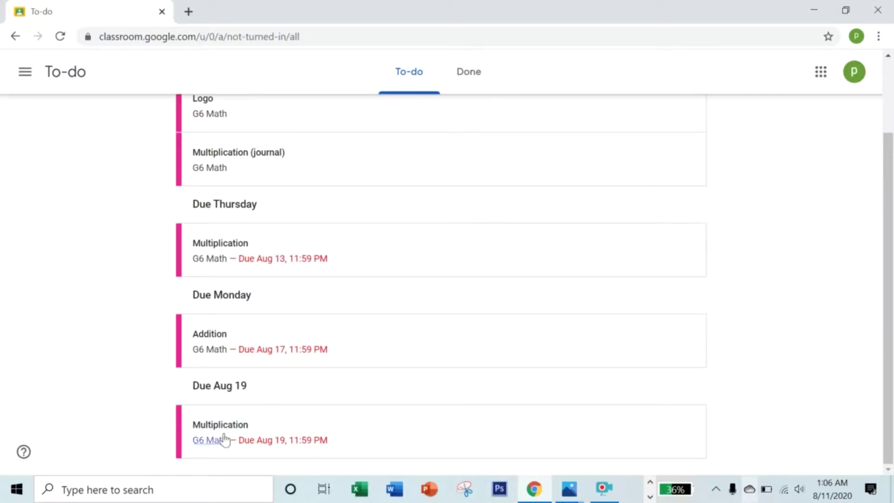
{"action": "scroll", "coordinate": [251, 272], "scroll_direction": "up", "scroll_amount": 3}
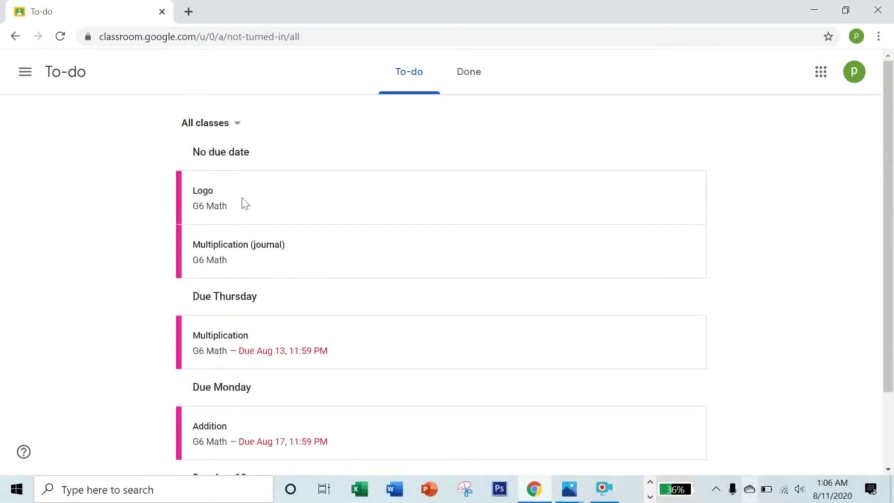
{"action": "scroll", "coordinate": [245, 204], "scroll_direction": "down", "scroll_amount": 3}
{"action": "left_click", "coordinate": [227, 432]}
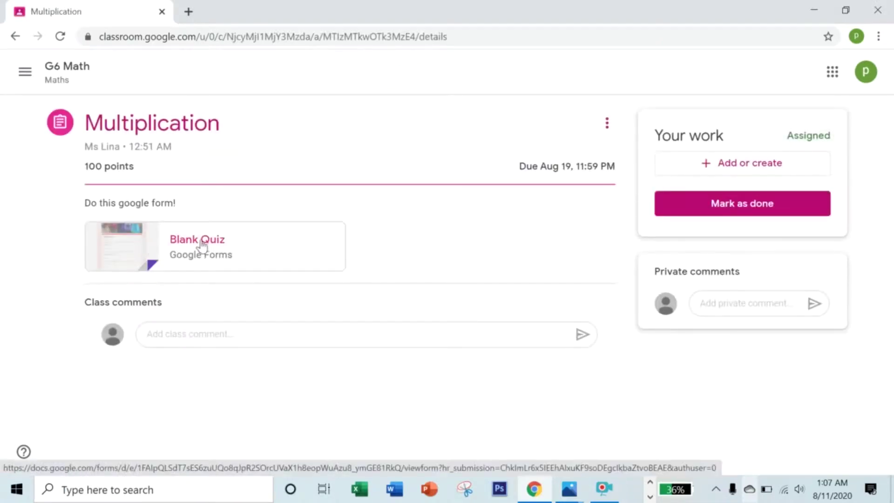
{"action": "left_click", "coordinate": [131, 247]}
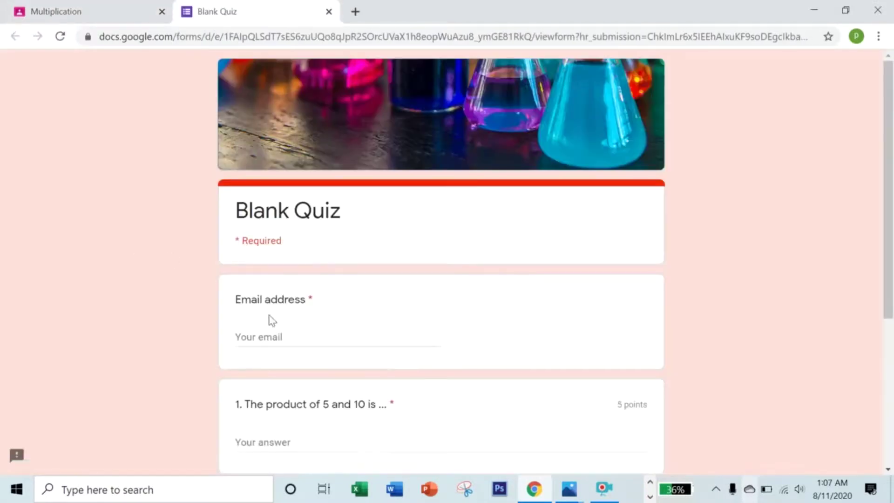
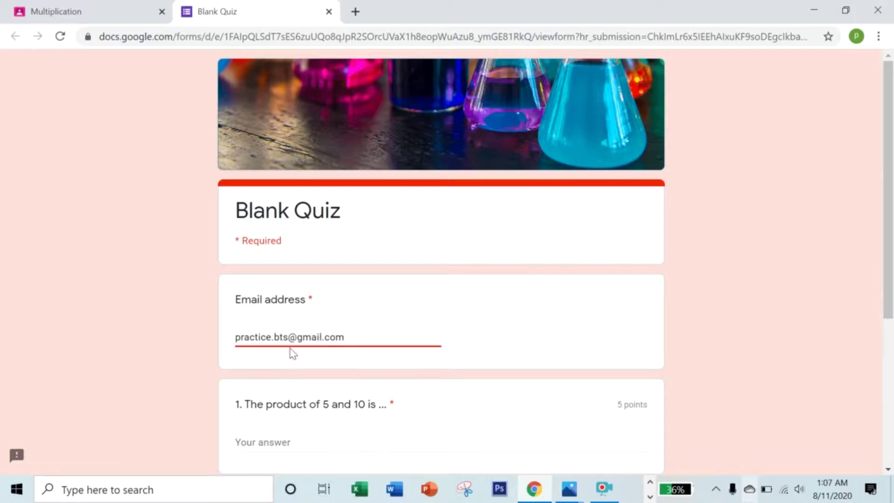
Enter the email, answer 50 and 100 to the two questions, and submit the quiz.
{"action": "scroll", "coordinate": [291, 351], "scroll_direction": "down", "scroll_amount": 2}
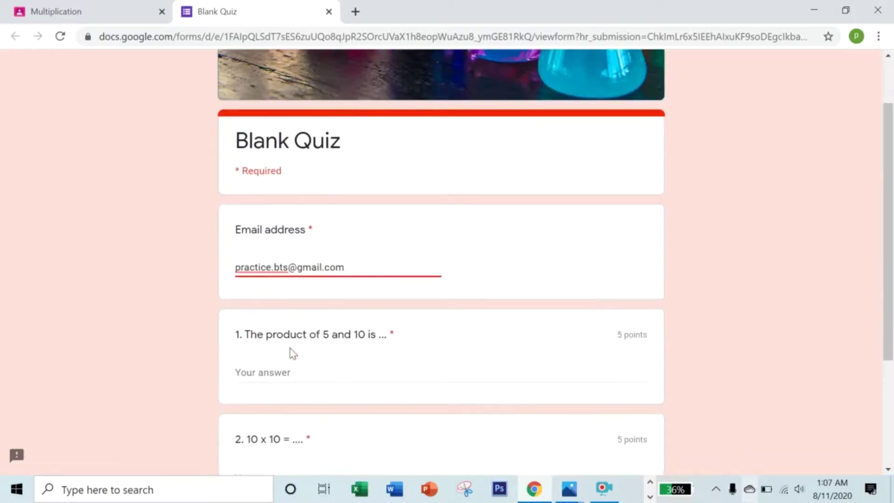
{"action": "left_click", "coordinate": [295, 376]}
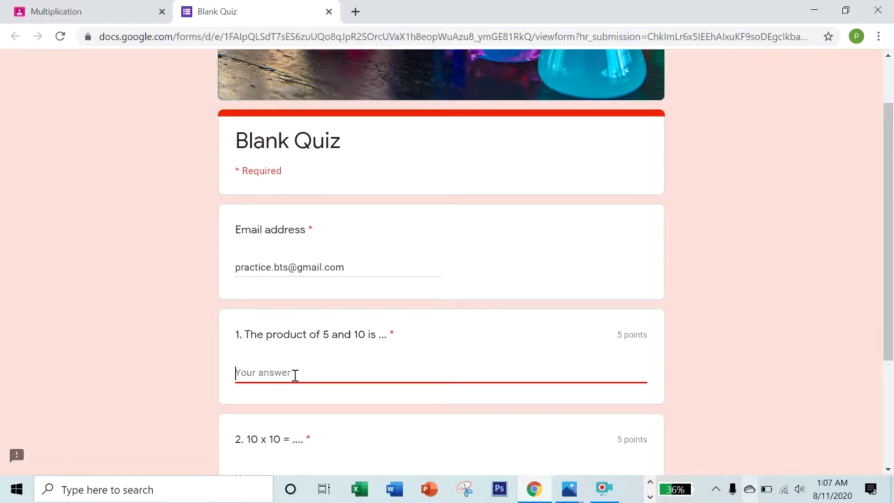
{"action": "type", "text": "5"}
{"action": "scroll", "coordinate": [295, 376], "scroll_direction": "down", "scroll_amount": 3}
{"action": "left_click", "coordinate": [279, 339]}
{"action": "type", "text": "100"}
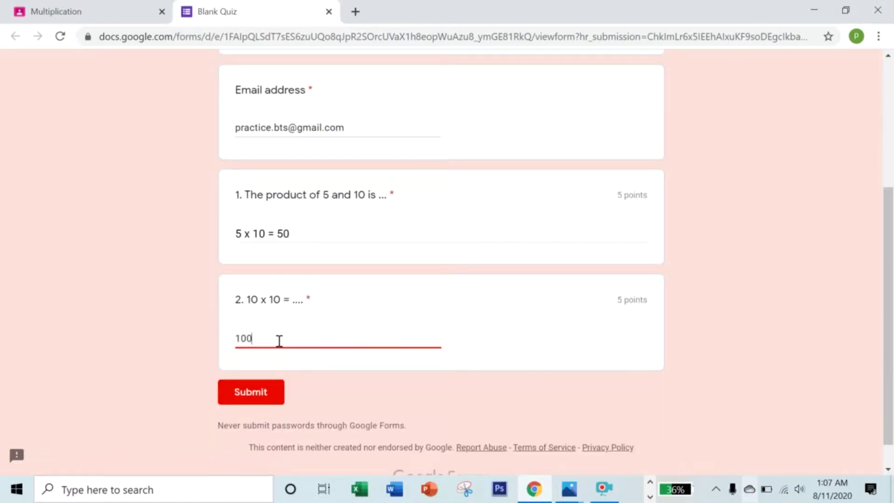
{"action": "scroll", "coordinate": [279, 342], "scroll_direction": "up", "scroll_amount": 5}
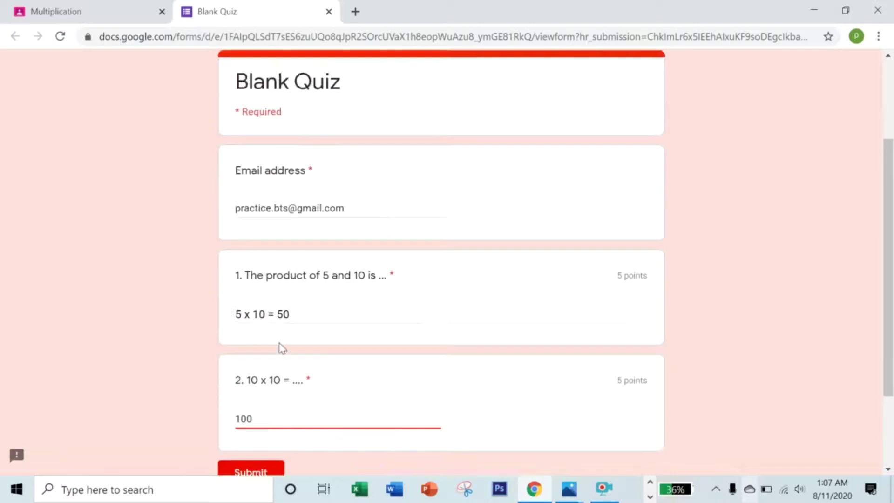
{"action": "scroll", "coordinate": [284, 342], "scroll_direction": "down", "scroll_amount": 5}
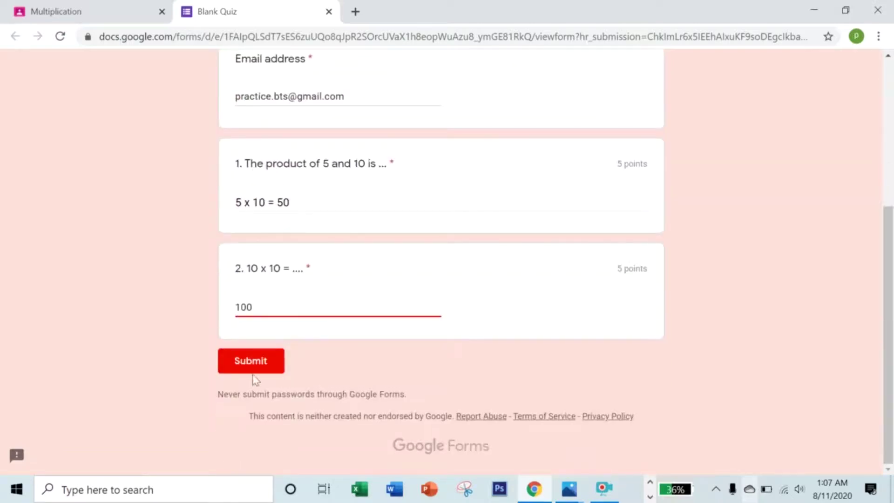
{"action": "left_click", "coordinate": [250, 366]}
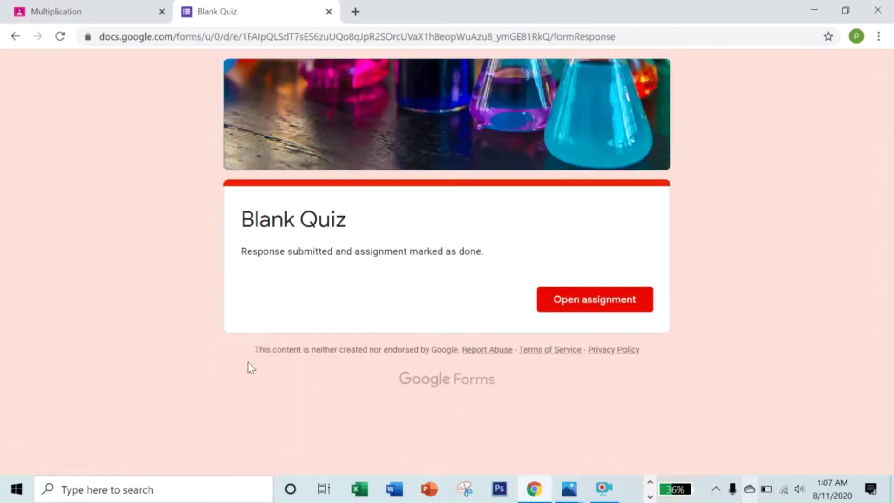
Close the quiz tab, check its Turned in status, and go to the To-do list.
{"action": "left_click", "coordinate": [329, 12]}
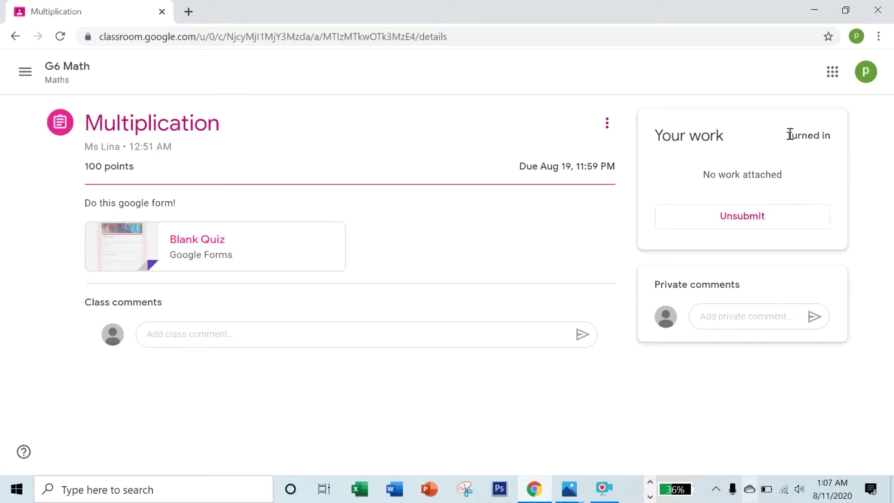
{"action": "left_click_drag", "start_coordinate": [788, 134], "coordinate": [823, 135]}
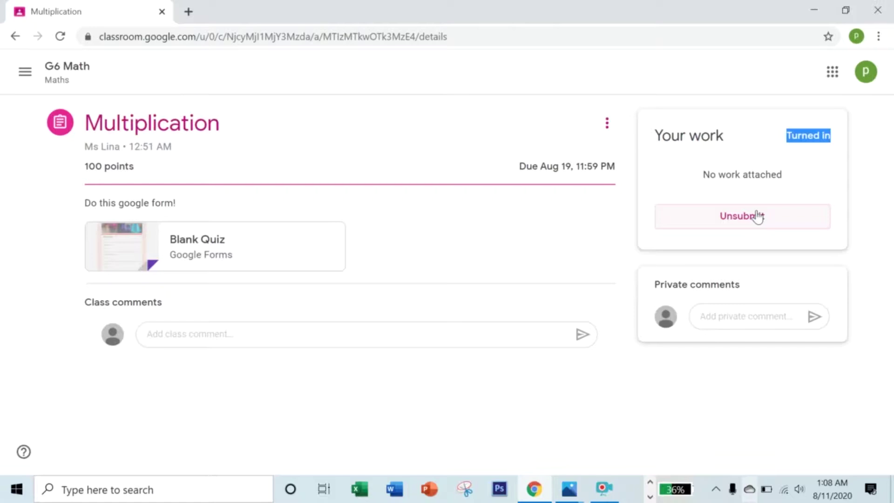
{"action": "left_click", "coordinate": [26, 71]}
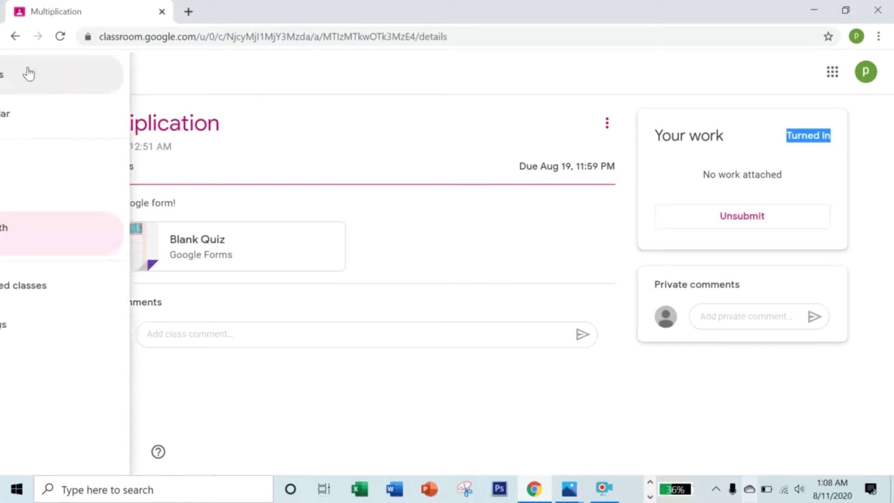
{"action": "left_click", "coordinate": [53, 198]}
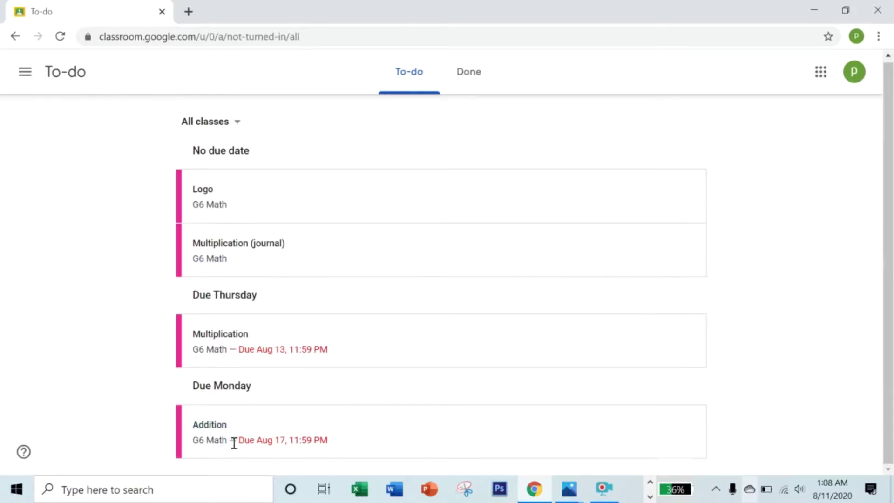
Open the Addition assignment from To-do and its attached Google Docs file.
{"action": "left_click", "coordinate": [220, 425]}
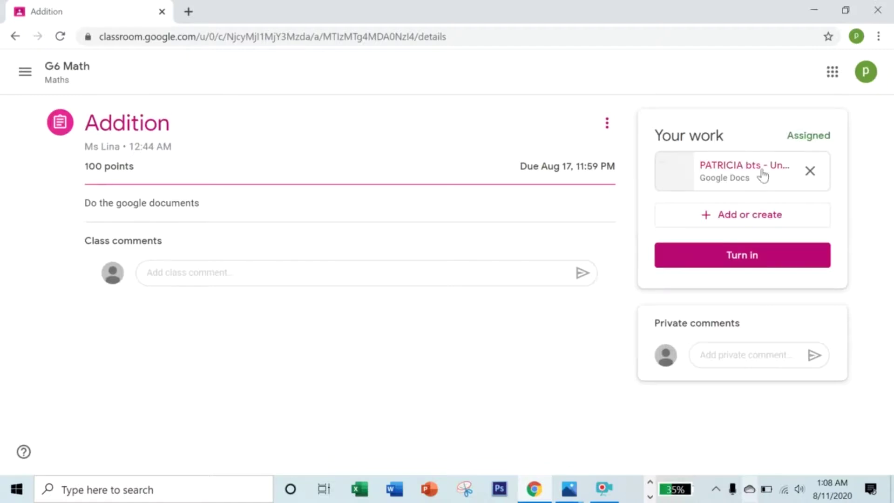
{"action": "left_click", "coordinate": [713, 172]}
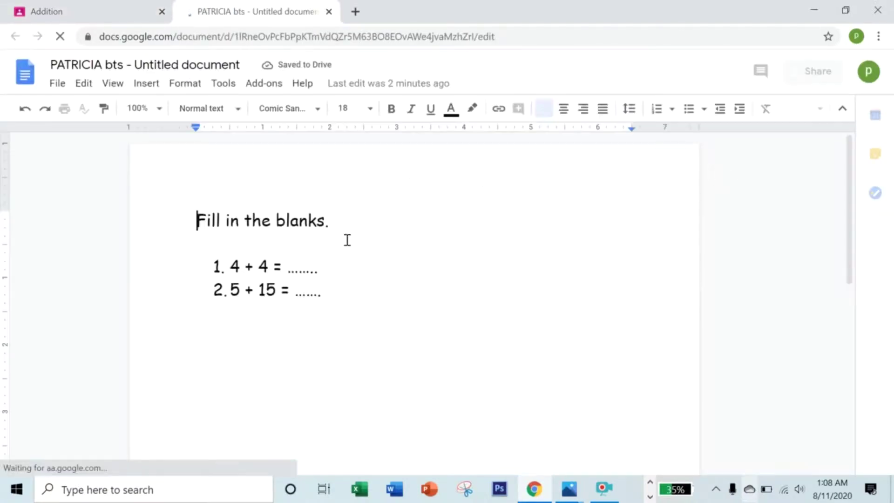
Type 8 and 20 into the worksheet's two dotted blanks and begin turning it in.
{"action": "left_click", "coordinate": [347, 268]}
{"action": "left_click", "coordinate": [400, 266]}
{"action": "left_click", "coordinate": [382, 268]}
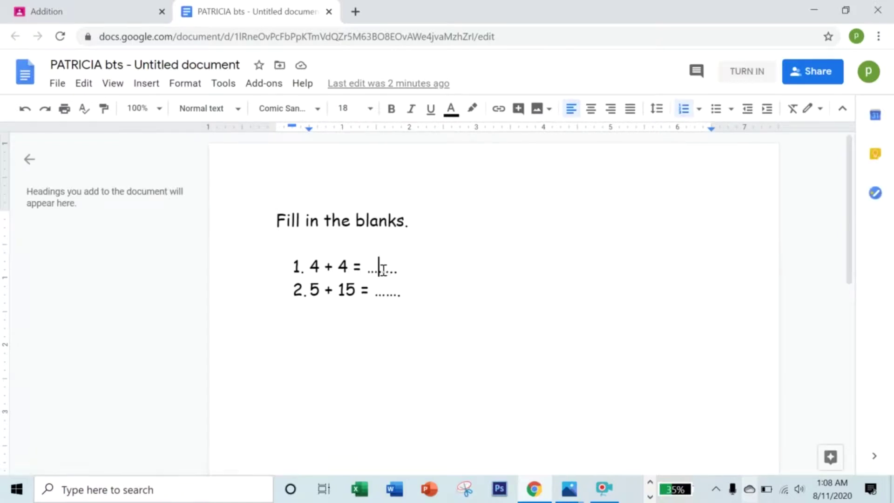
{"action": "type", "text": "8"}
{"action": "key", "text": "Down"}
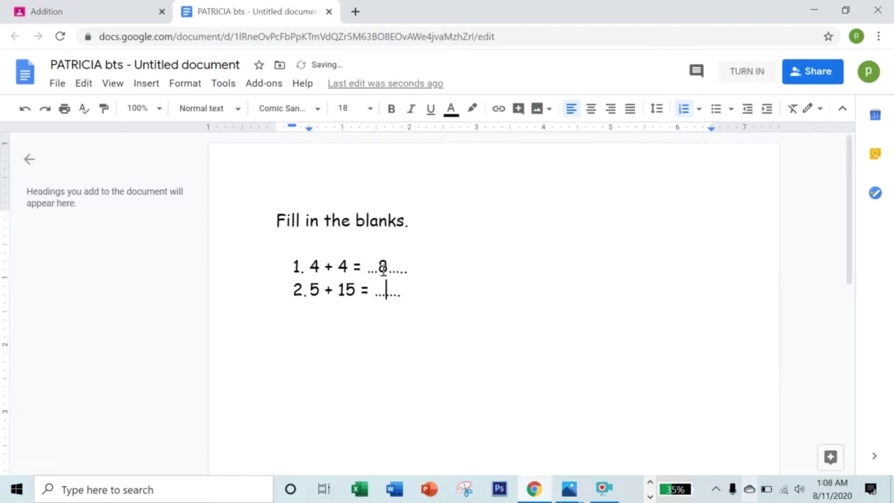
{"action": "type", "text": "20"}
{"action": "left_click", "coordinate": [747, 73]}
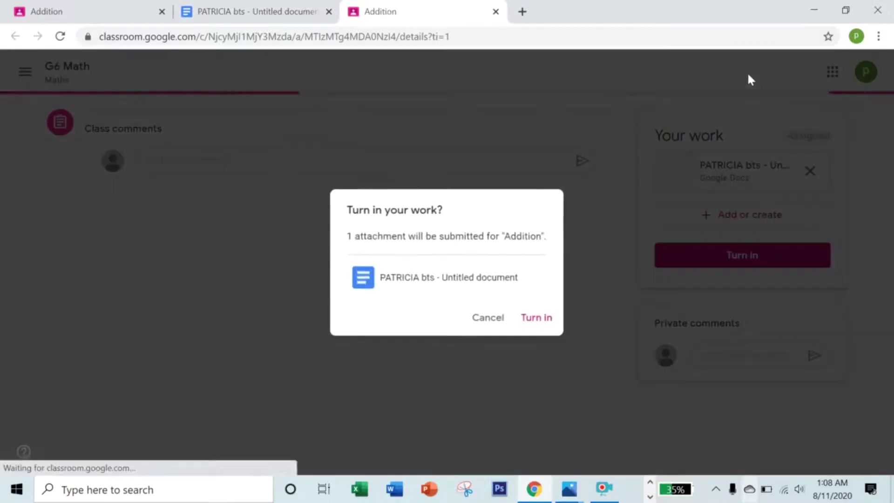
Turn in the Addition work, then unsubmit it so it returns to Assigned.
{"action": "left_click", "coordinate": [543, 318]}
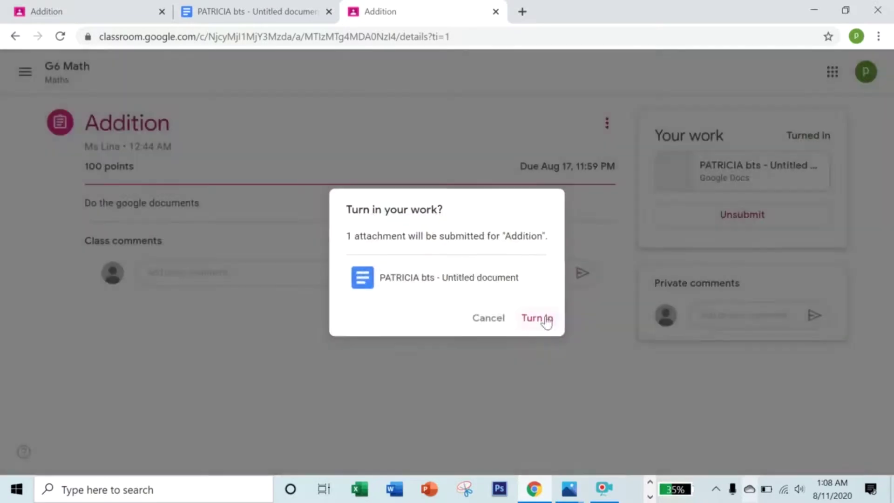
{"action": "left_click", "coordinate": [494, 321]}
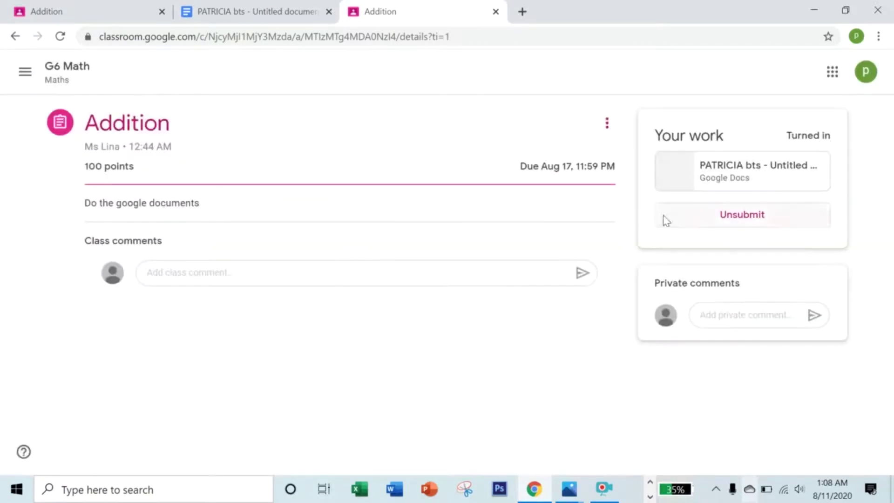
{"action": "left_click_drag", "start_coordinate": [792, 138], "coordinate": [839, 141]}
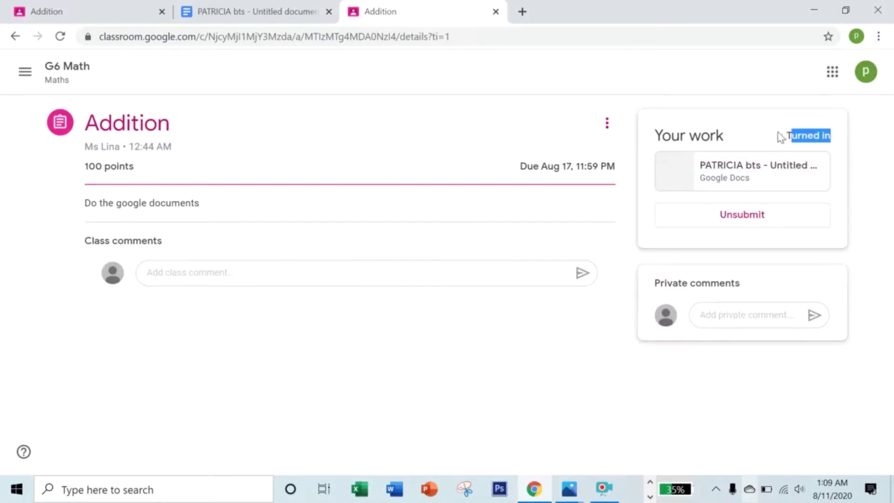
{"action": "left_click", "coordinate": [745, 219]}
{"action": "left_click", "coordinate": [531, 306]}
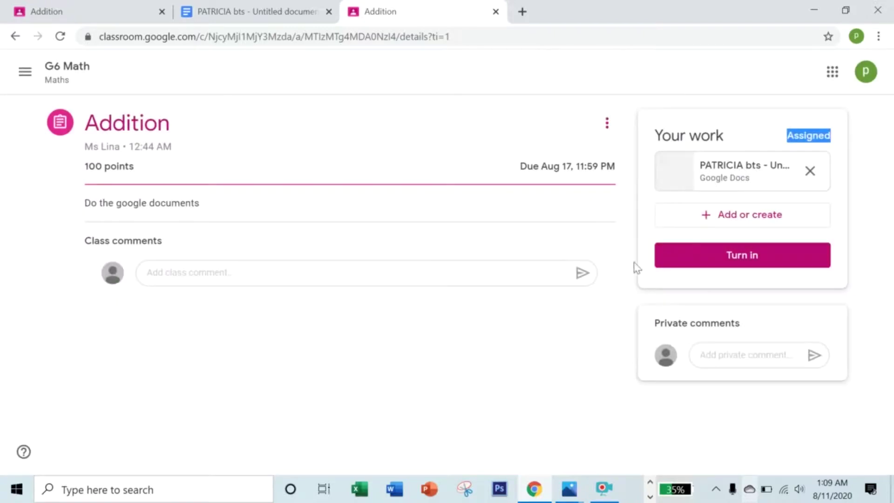
{"action": "left_click", "coordinate": [719, 176]}
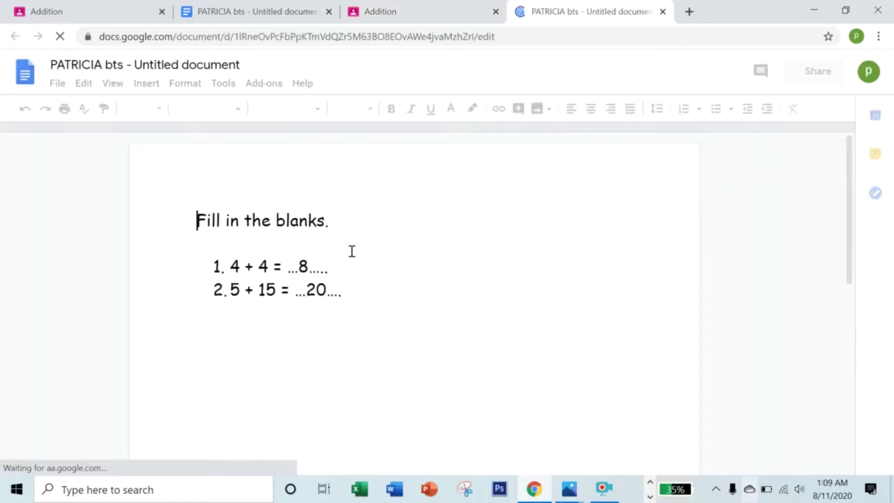
{"action": "left_click", "coordinate": [310, 266]}
{"action": "left_click", "coordinate": [396, 289]}
{"action": "left_click", "coordinate": [485, 297]}
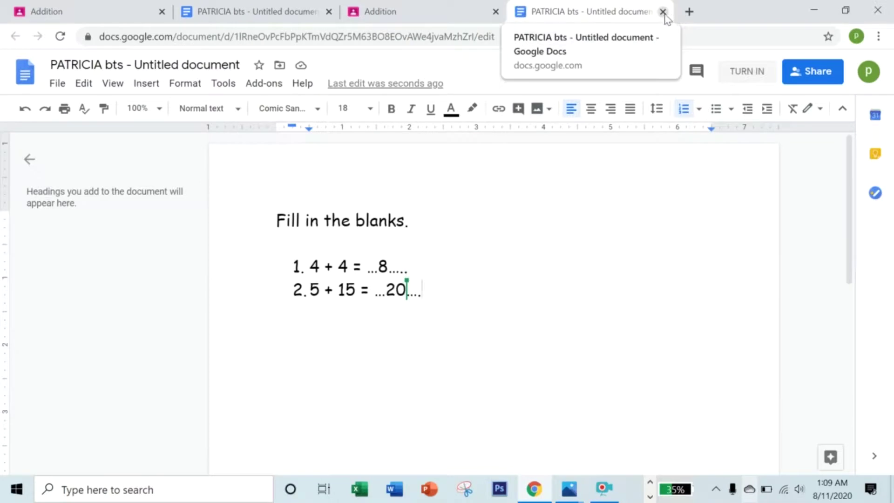
{"action": "double_click", "coordinate": [403, 247]}
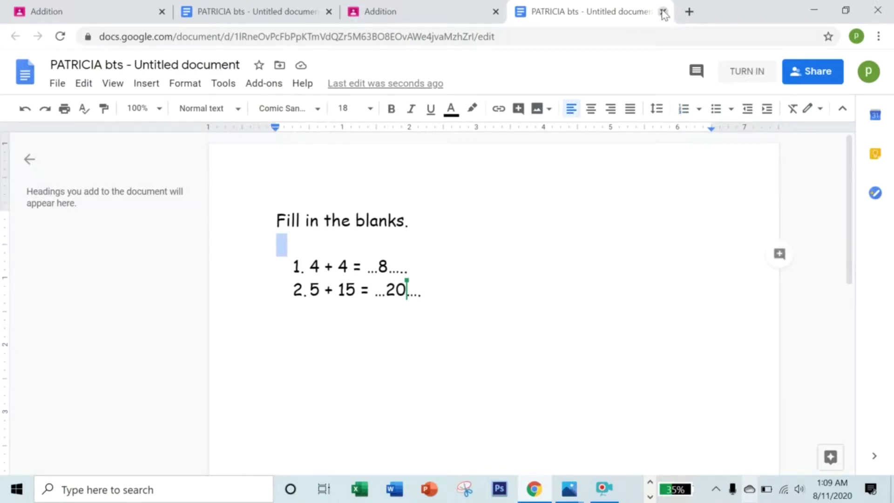
{"action": "left_click", "coordinate": [664, 11]}
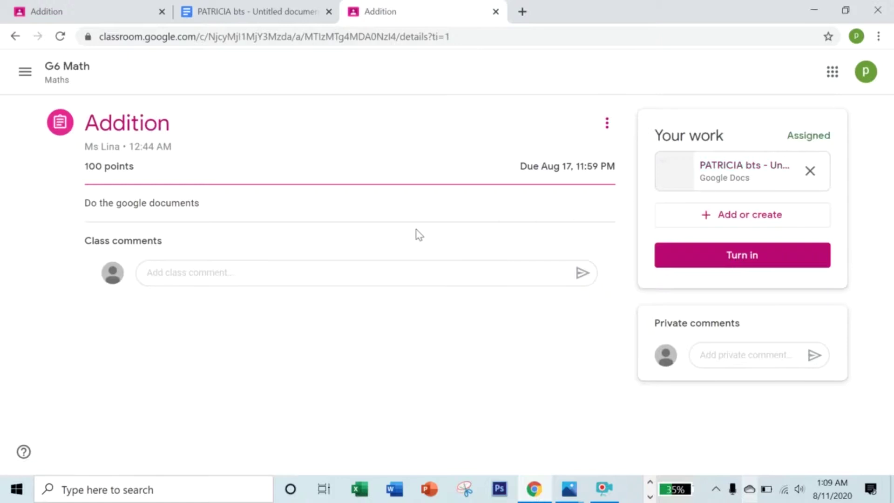
Turn in the Addition work again and close the Addition assignment page.
{"action": "left_click", "coordinate": [773, 260]}
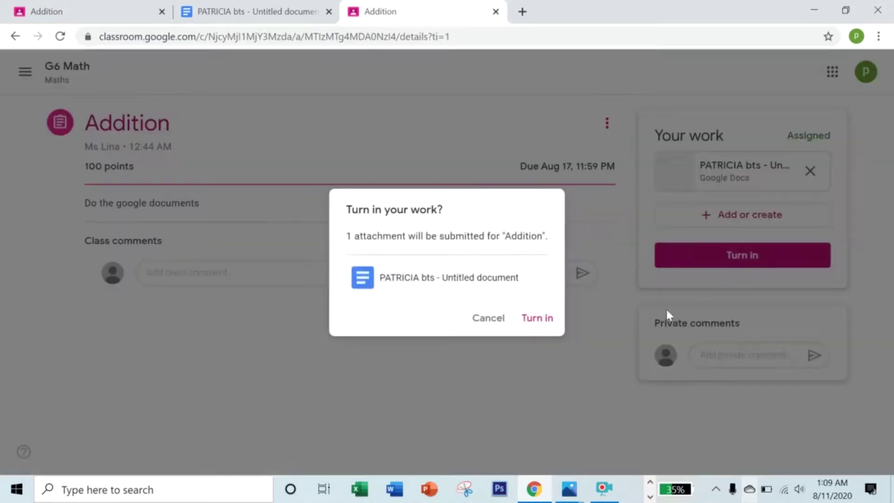
{"action": "left_click", "coordinate": [538, 318]}
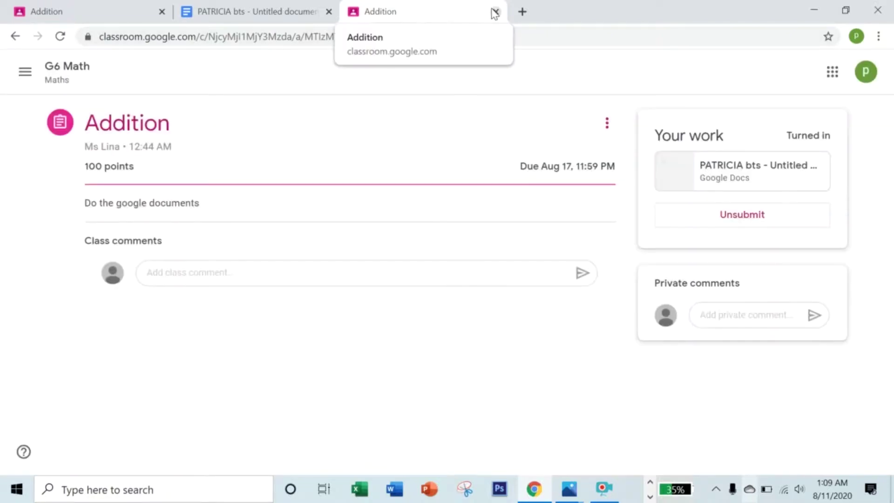
{"action": "left_click", "coordinate": [495, 12]}
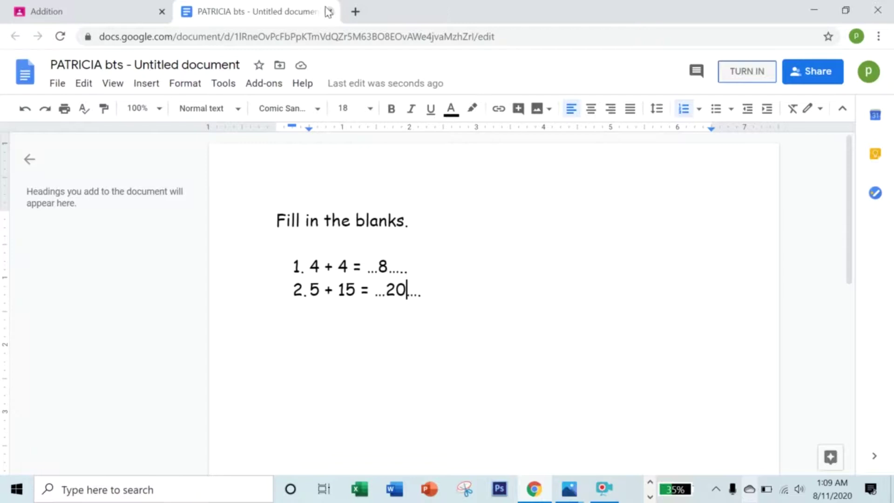
Close the finished document and open the Multiplication assignment from the To-do list.
{"action": "left_click", "coordinate": [328, 11]}
{"action": "left_click", "coordinate": [20, 80]}
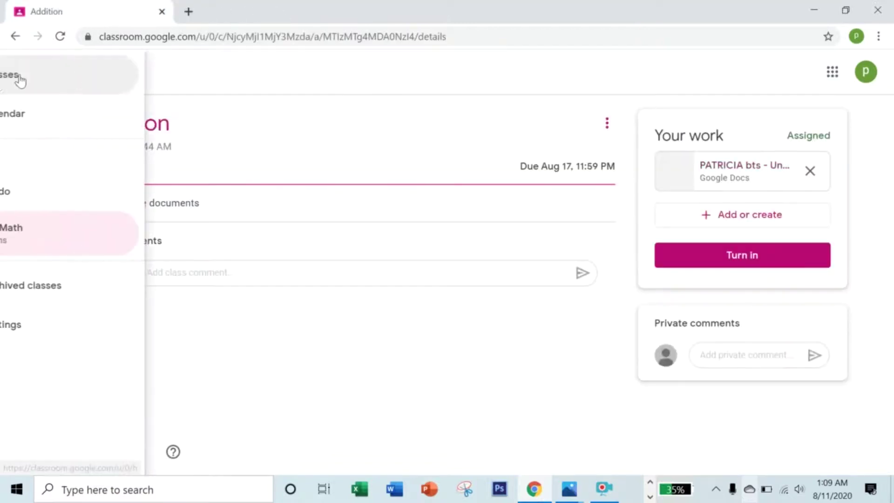
{"action": "left_click", "coordinate": [63, 193]}
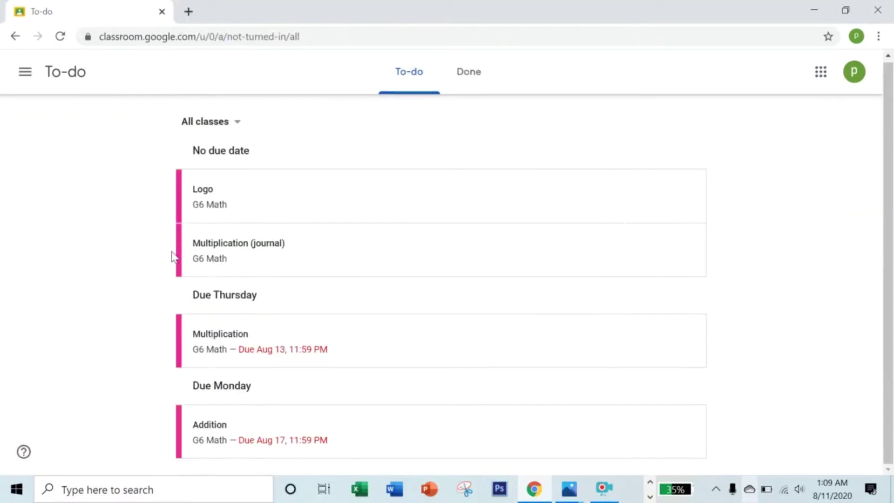
{"action": "left_click", "coordinate": [221, 343]}
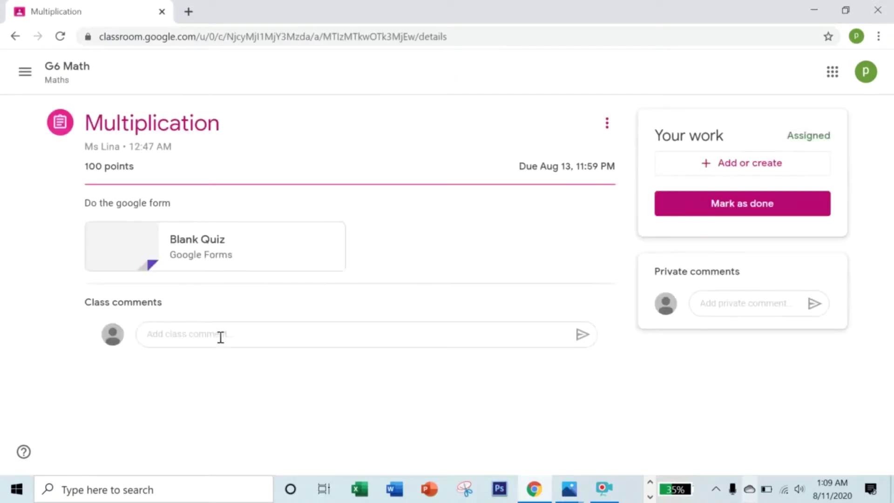
Open the attached Blank Quiz form and fill in the student's email address.
{"action": "left_click", "coordinate": [177, 241]}
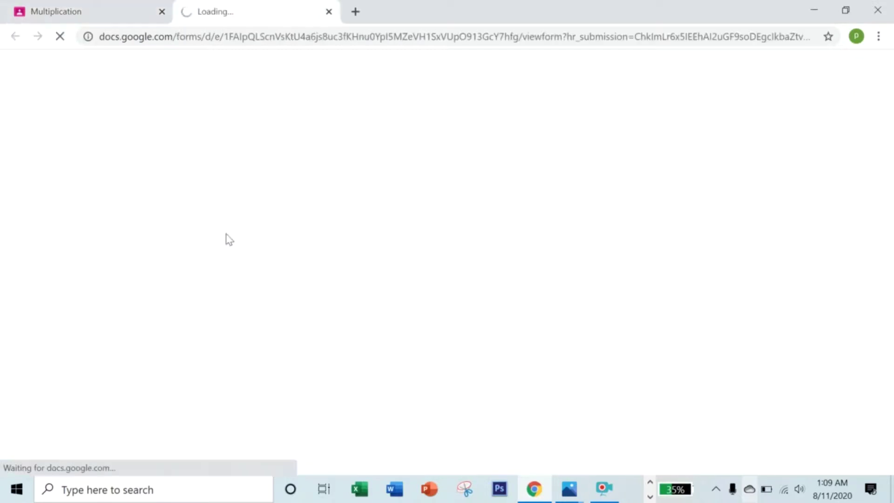
{"action": "scroll", "coordinate": [564, 257], "scroll_direction": "down", "scroll_amount": 2}
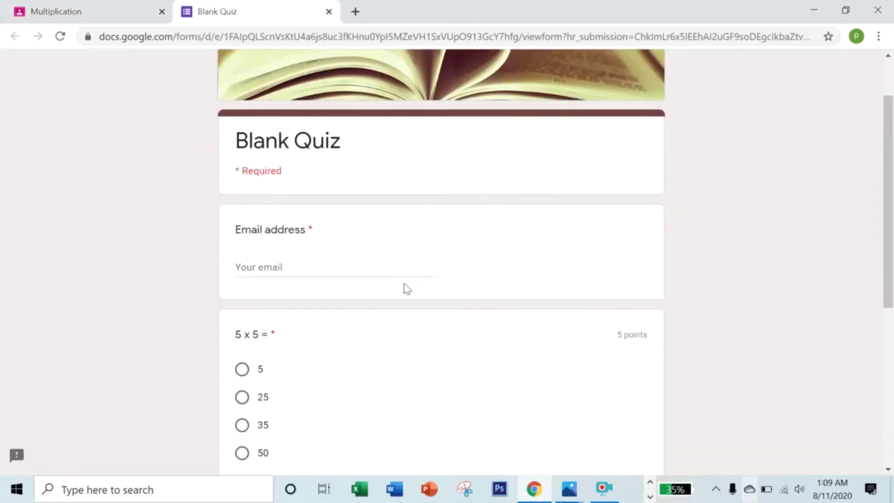
{"action": "left_click", "coordinate": [349, 269]}
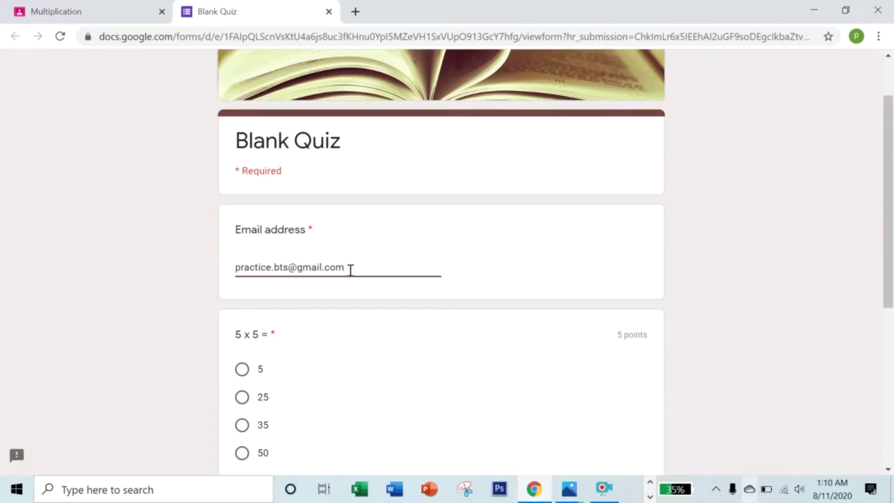
Answer 25 for 5 x 5 and 100 for 10 x 10, then submit the quiz.
{"action": "scroll", "coordinate": [350, 270], "scroll_direction": "down", "scroll_amount": 3}
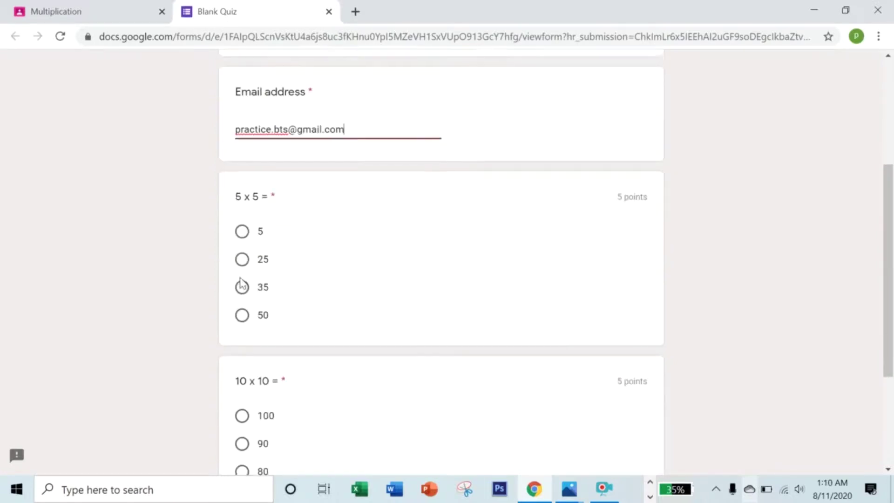
{"action": "left_click", "coordinate": [240, 261]}
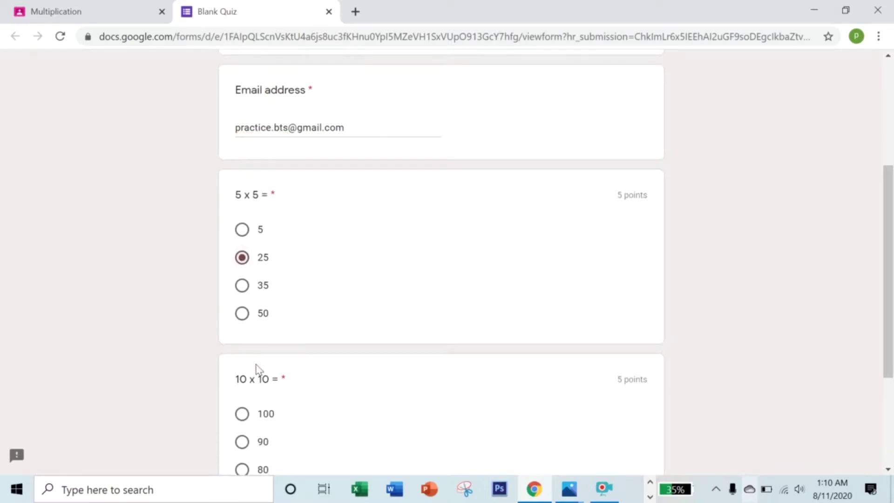
{"action": "scroll", "coordinate": [256, 369], "scroll_direction": "down", "scroll_amount": 2}
{"action": "left_click", "coordinate": [241, 345]}
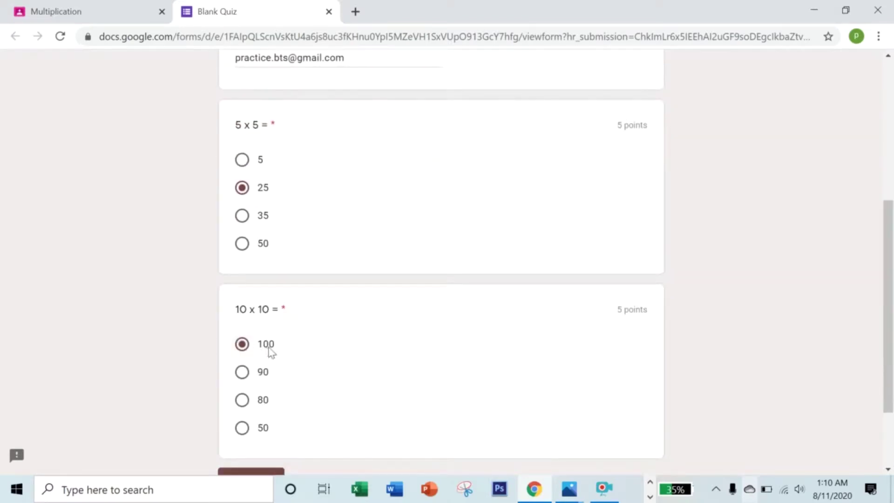
{"action": "scroll", "coordinate": [274, 351], "scroll_direction": "up", "scroll_amount": 8}
{"action": "scroll", "coordinate": [281, 352], "scroll_direction": "down", "scroll_amount": 10}
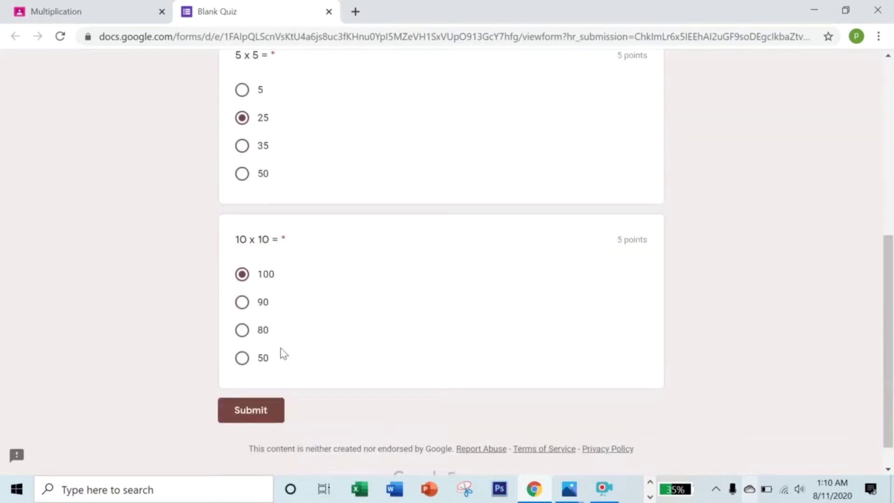
{"action": "left_click", "coordinate": [259, 409]}
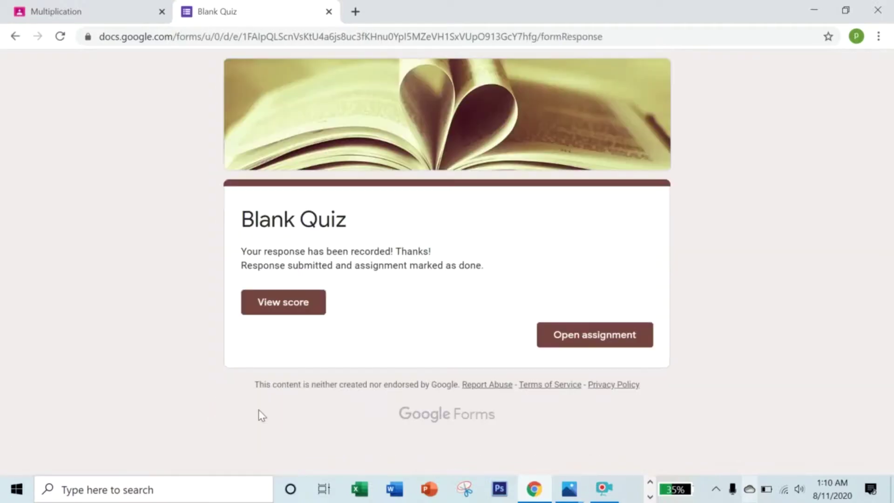
View the 10/10 quiz score and close both quiz tabs.
{"action": "left_click", "coordinate": [298, 308]}
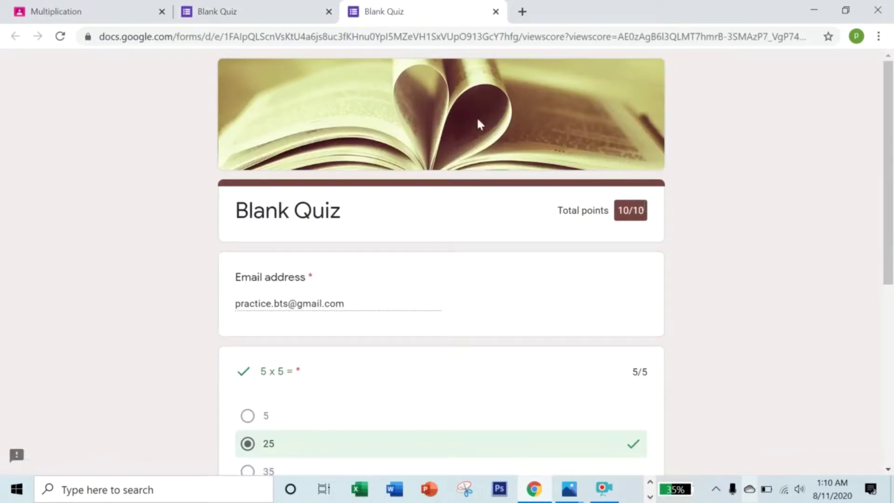
{"action": "left_click", "coordinate": [496, 12]}
{"action": "left_click", "coordinate": [329, 11]}
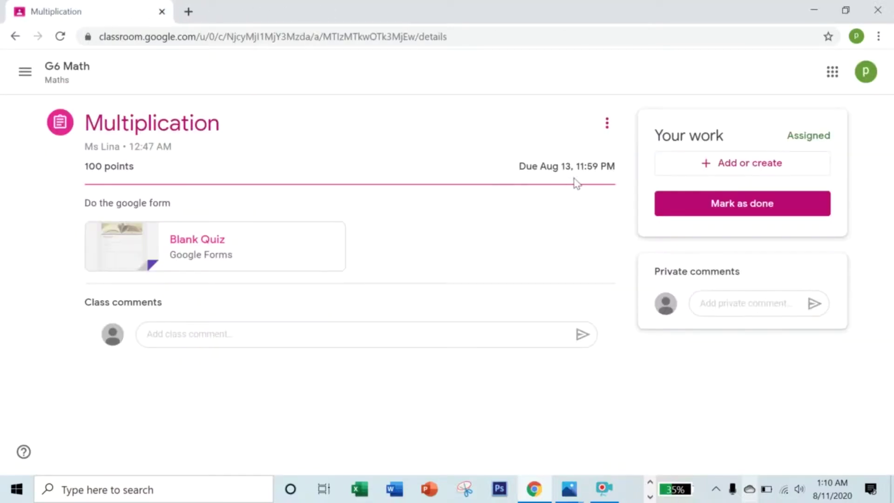
Mark the Aug 13 Multiplication assignment as done and return to the To-do list.
{"action": "left_click", "coordinate": [677, 205]}
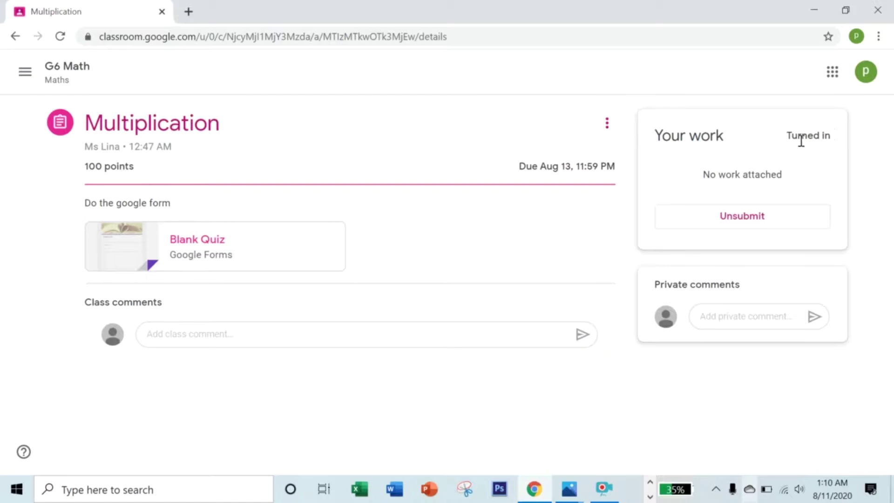
{"action": "left_click", "coordinate": [17, 71]}
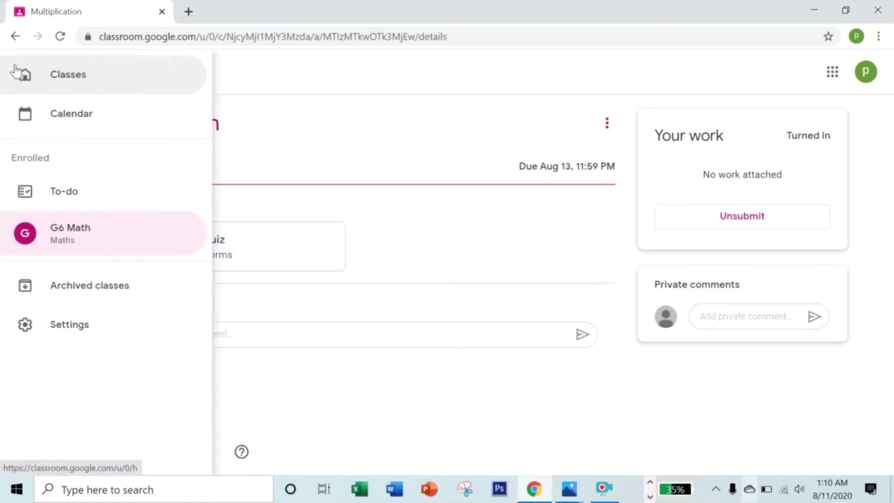
{"action": "left_click", "coordinate": [64, 191]}
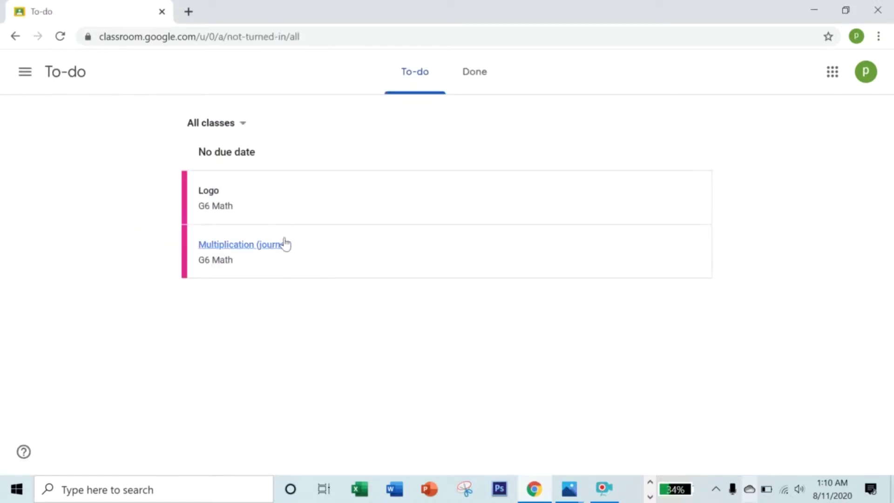
Open the Multiplication (journal) assignment and show the Add or create attachment options.
{"action": "left_click", "coordinate": [259, 251]}
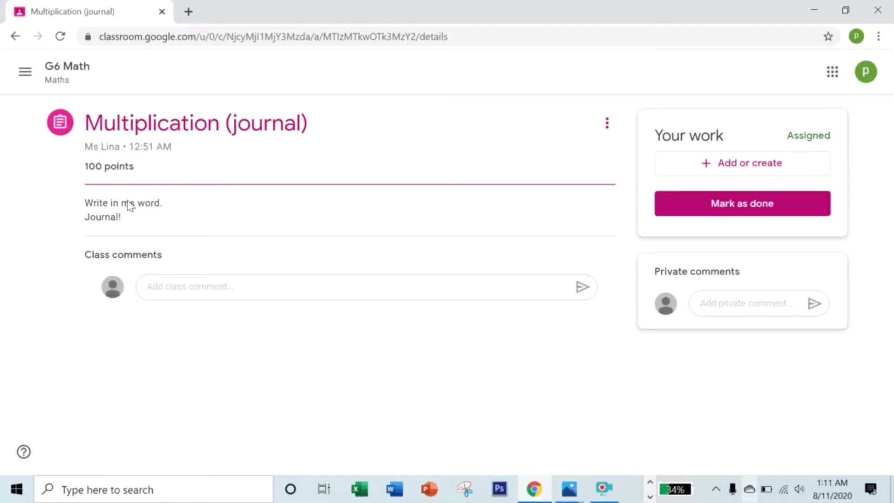
{"action": "left_click", "coordinate": [727, 164]}
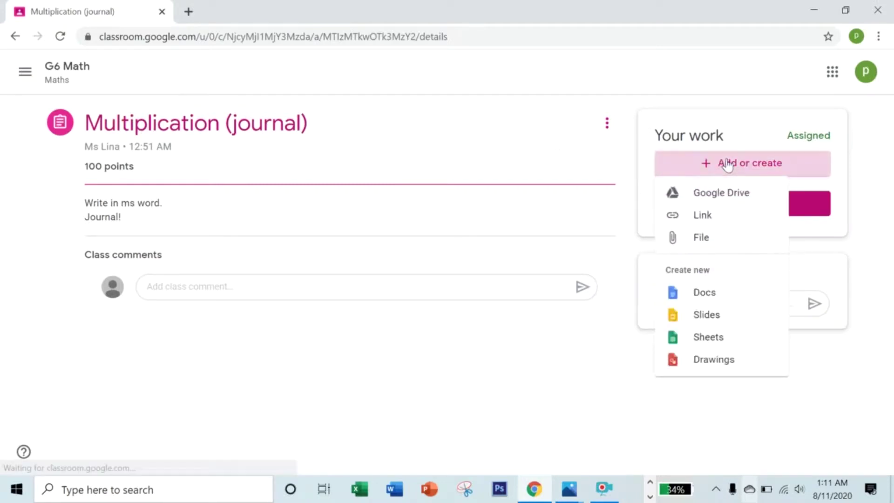
Upload Journal.docx from the desktop to the journal assignment and turn it in.
{"action": "left_click", "coordinate": [702, 240]}
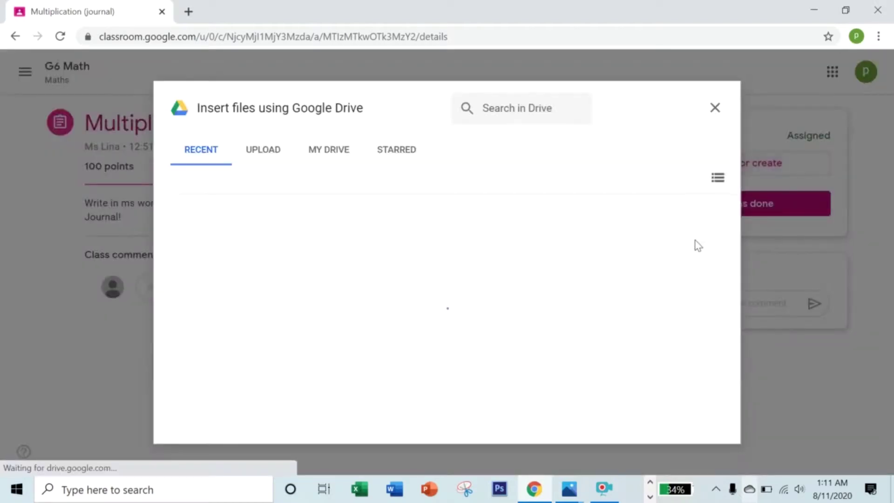
{"action": "left_click", "coordinate": [263, 151]}
{"action": "left_click", "coordinate": [448, 350]}
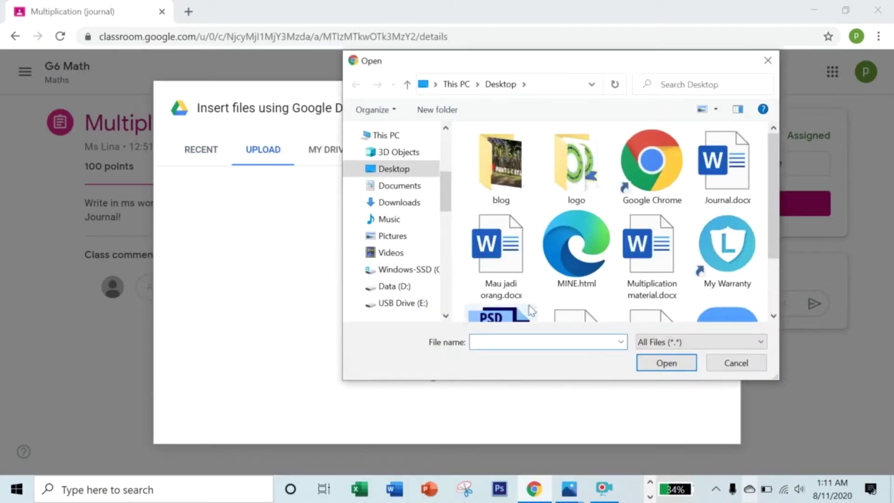
{"action": "left_click", "coordinate": [728, 180]}
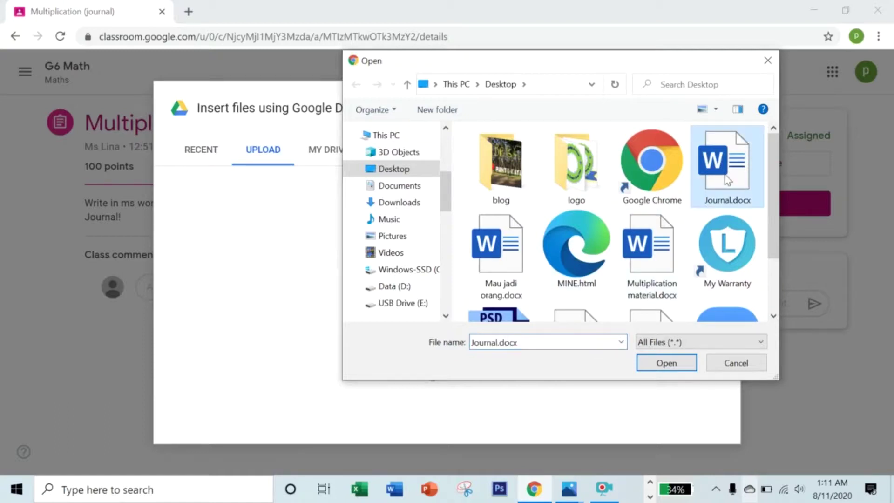
{"action": "left_click", "coordinate": [668, 366]}
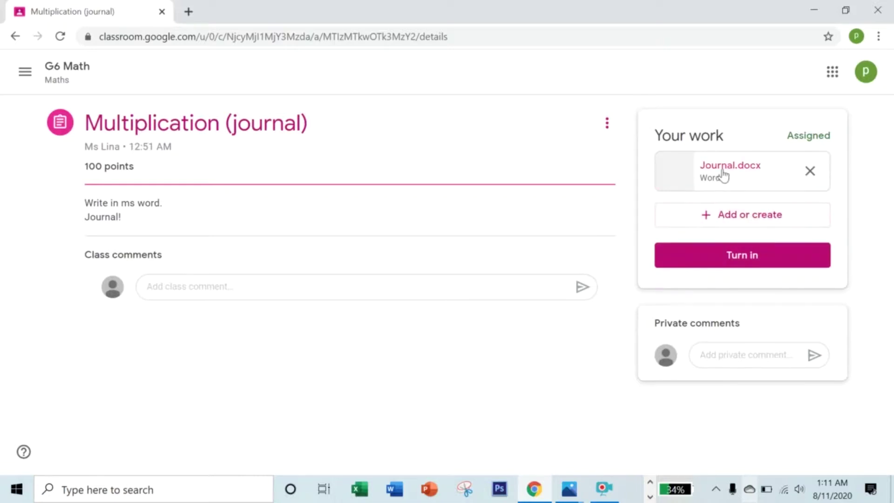
{"action": "left_click", "coordinate": [730, 251]}
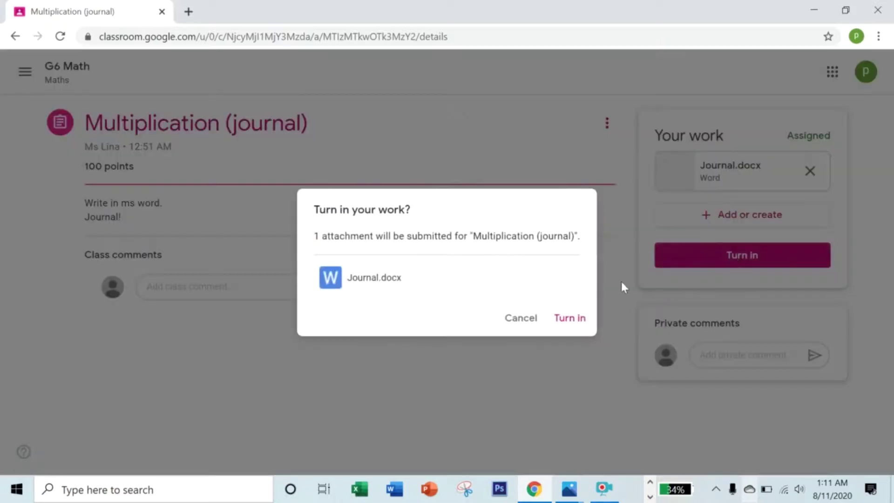
{"action": "left_click", "coordinate": [572, 322]}
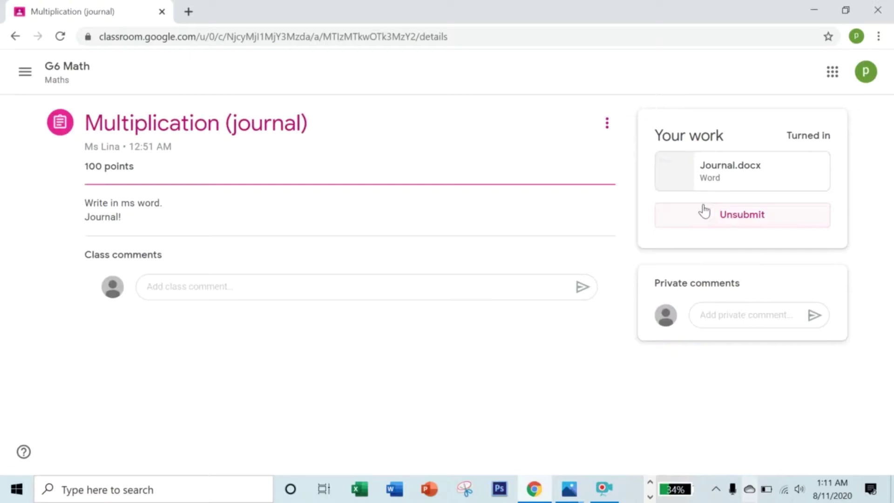
Unsubmit the Multiplication (journal) work, then turn it in again.
{"action": "left_click", "coordinate": [705, 212]}
{"action": "left_click", "coordinate": [537, 305]}
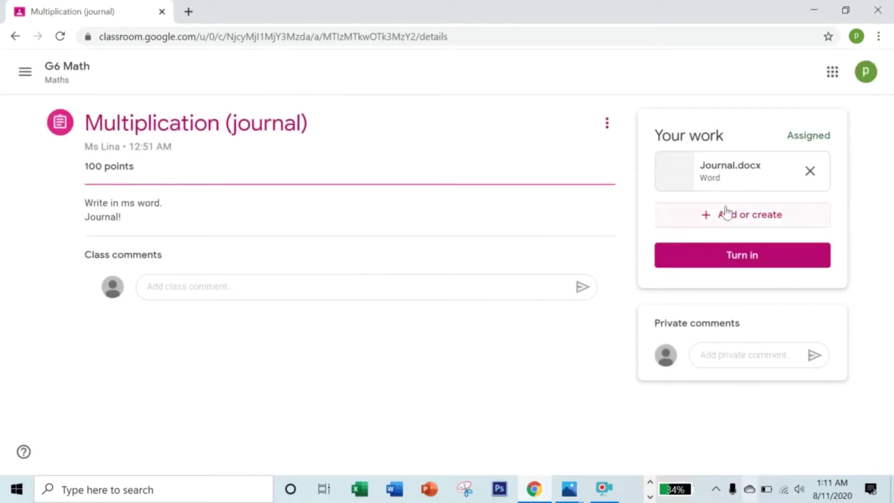
{"action": "left_click", "coordinate": [737, 256]}
{"action": "left_click", "coordinate": [575, 319]}
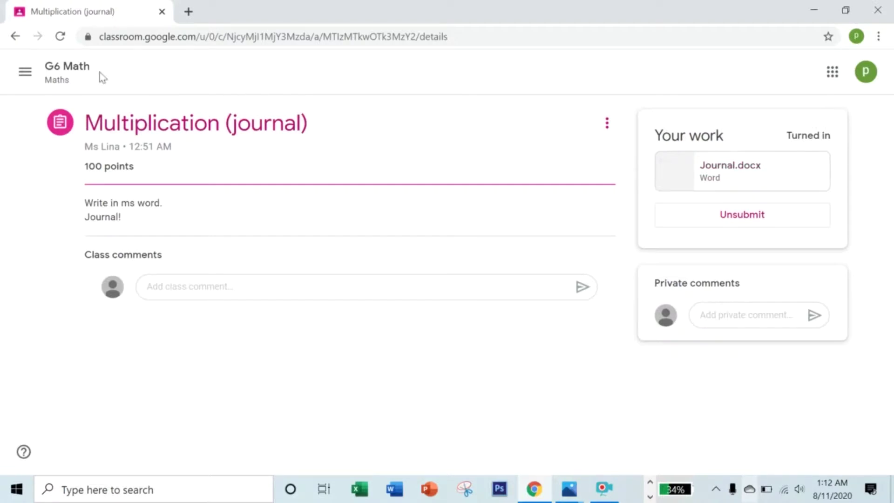
{"action": "left_click", "coordinate": [25, 72]}
Open the Logo assignment from the To-do list and show the attachment options.
{"action": "left_click", "coordinate": [56, 190]}
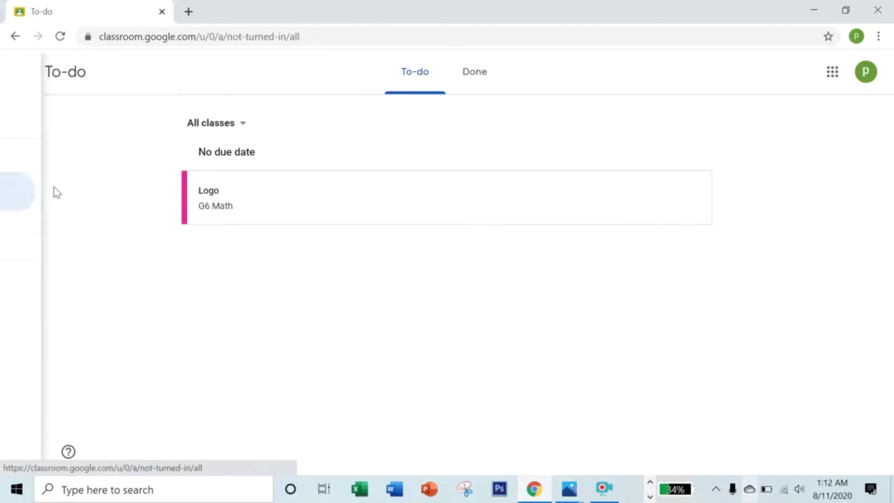
{"action": "left_click", "coordinate": [216, 203]}
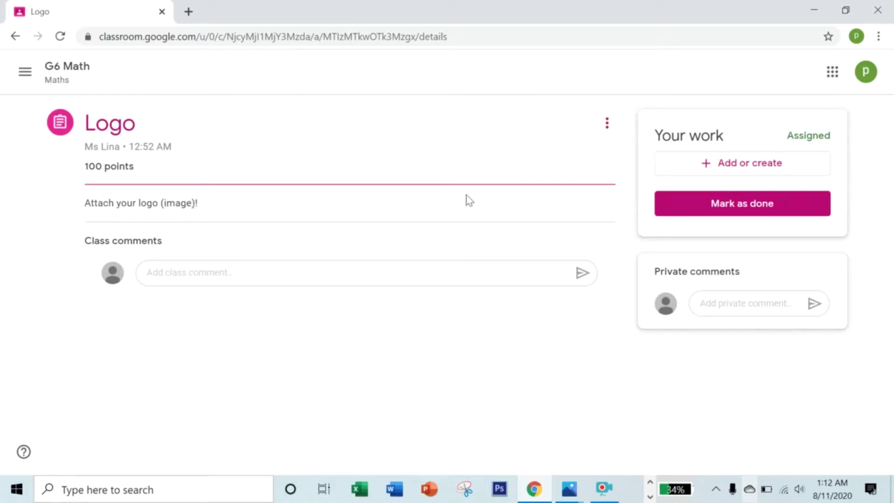
{"action": "left_click", "coordinate": [721, 164]}
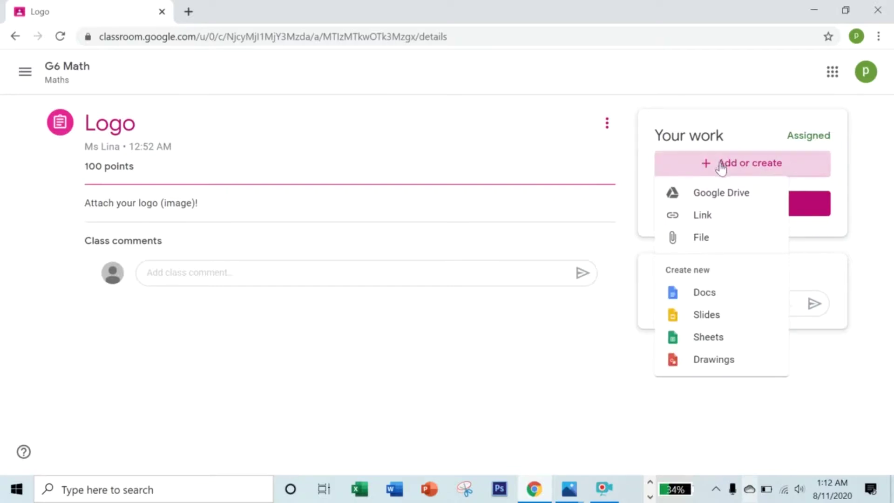
Upload circle logo.PNG from the desktop logo folder as the Logo work.
{"action": "left_click", "coordinate": [706, 246]}
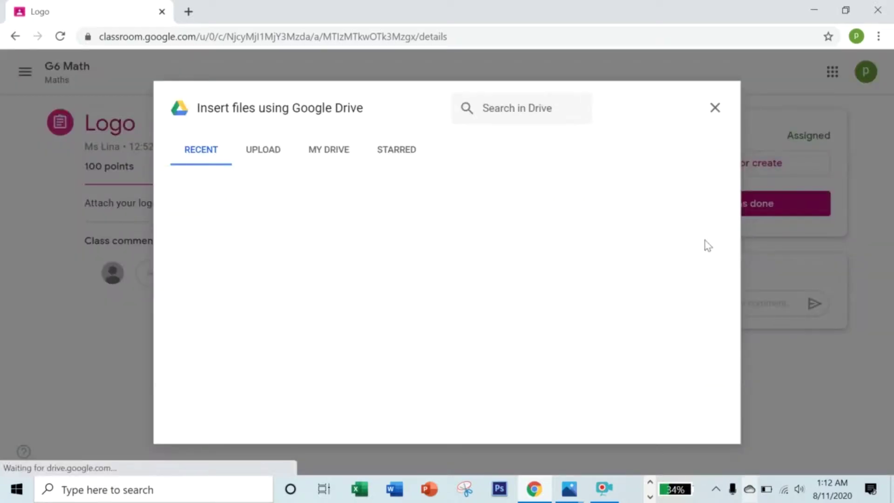
{"action": "left_click", "coordinate": [276, 159]}
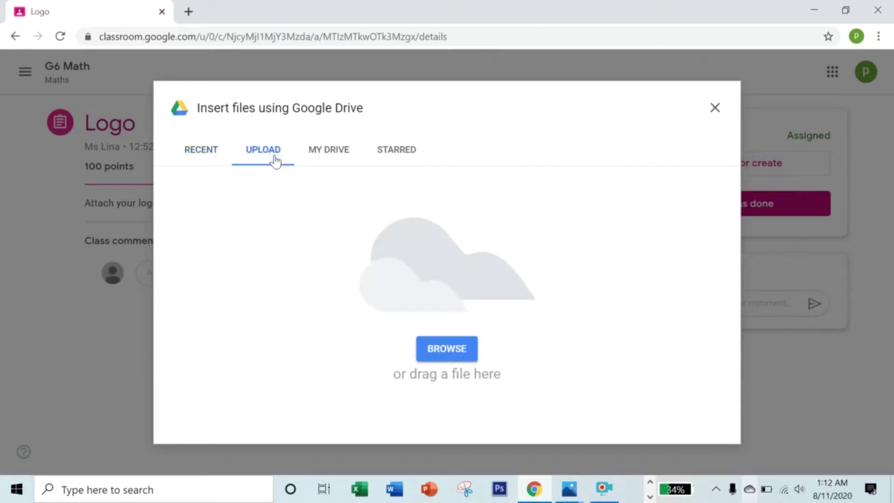
{"action": "left_click", "coordinate": [458, 349]}
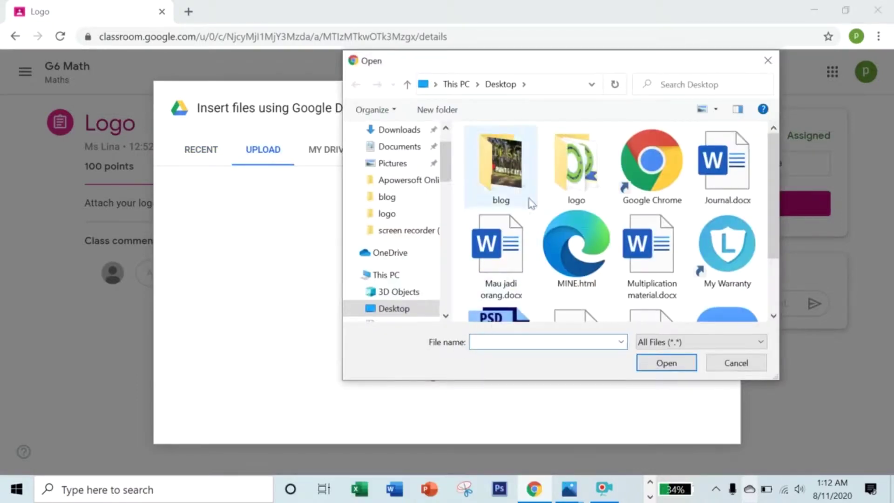
{"action": "left_click", "coordinate": [560, 169]}
{"action": "left_click", "coordinate": [660, 370]}
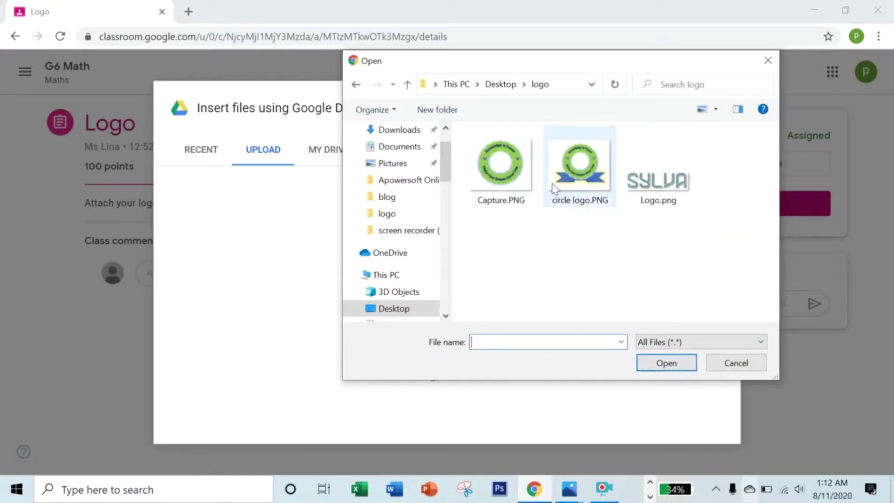
{"action": "left_click", "coordinate": [554, 186]}
{"action": "left_click", "coordinate": [665, 363]}
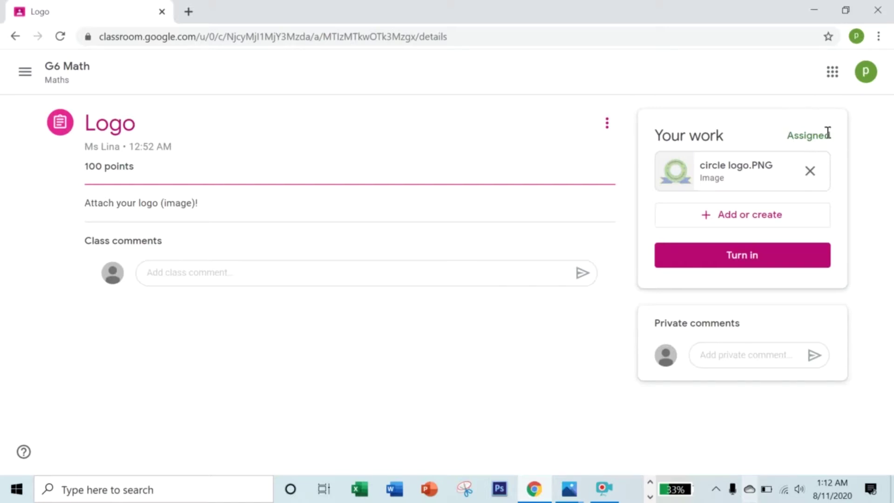
Turn in the Logo assignment and go to the To-do page.
{"action": "left_click", "coordinate": [761, 257]}
{"action": "left_click", "coordinate": [541, 321]}
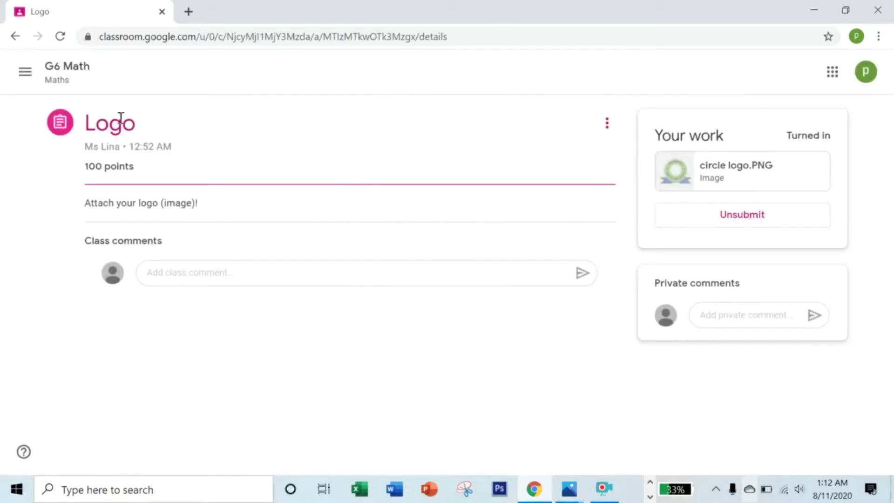
{"action": "left_click", "coordinate": [26, 72]}
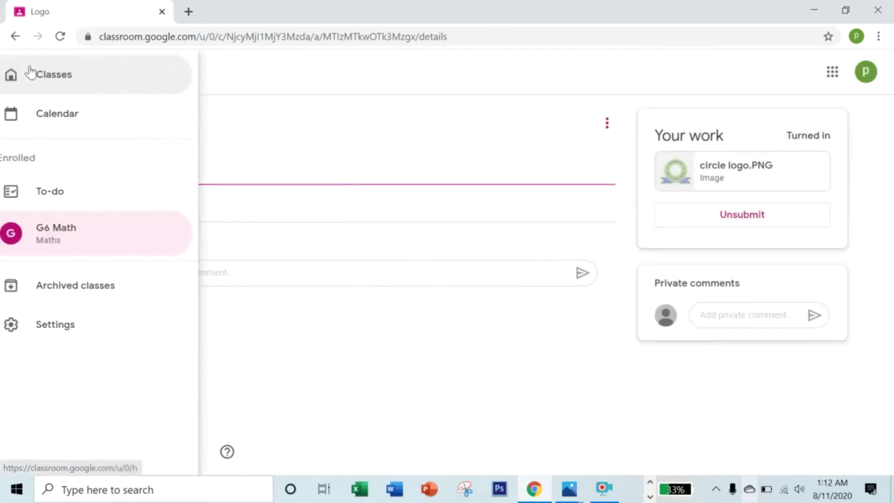
{"action": "left_click", "coordinate": [56, 201]}
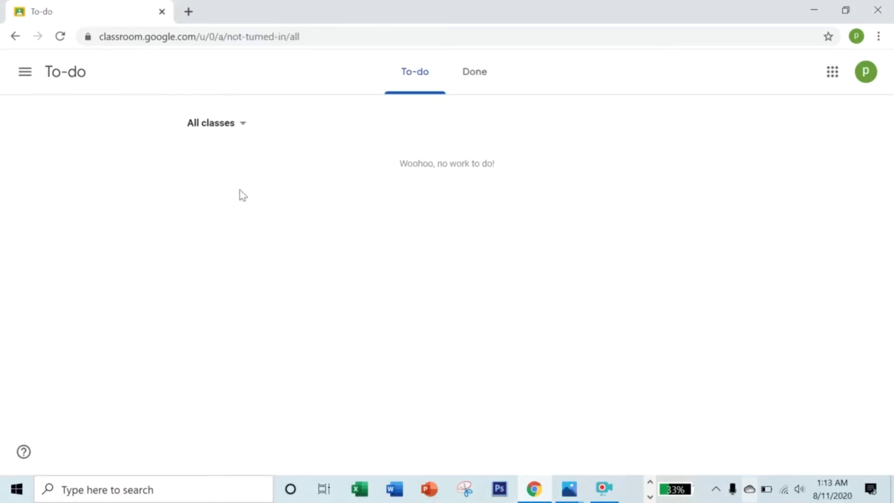
Review the Done list, open the Aug 19 Multiplication assignment, then return to Classes.
{"action": "left_click", "coordinate": [474, 71]}
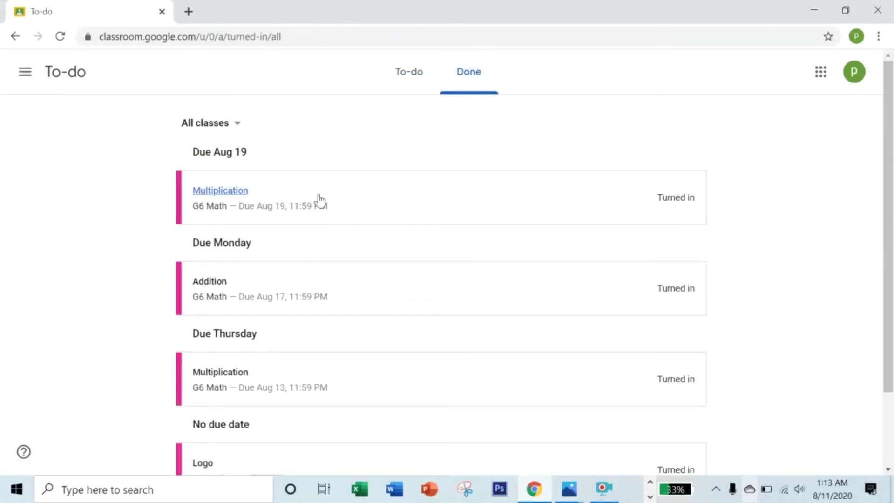
{"action": "scroll", "coordinate": [321, 303], "scroll_direction": "down", "scroll_amount": 2}
{"action": "scroll", "coordinate": [329, 325], "scroll_direction": "up", "scroll_amount": 2}
{"action": "left_click", "coordinate": [234, 192]}
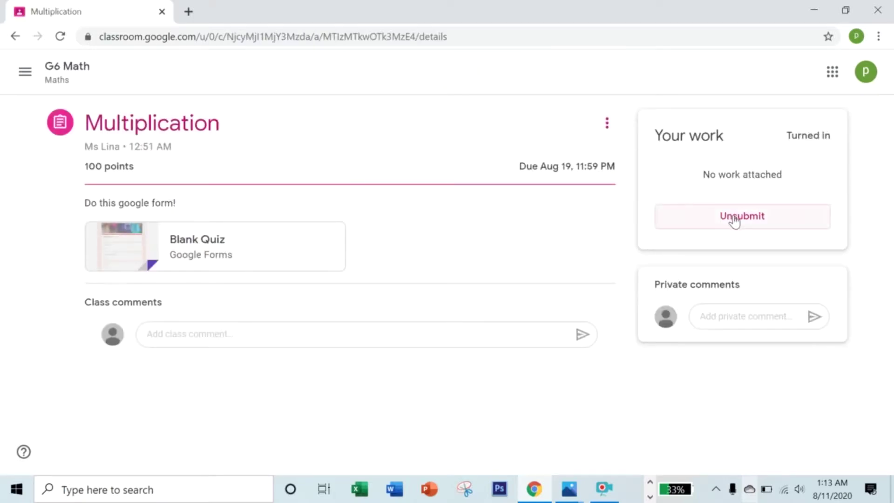
{"action": "left_click", "coordinate": [26, 72]}
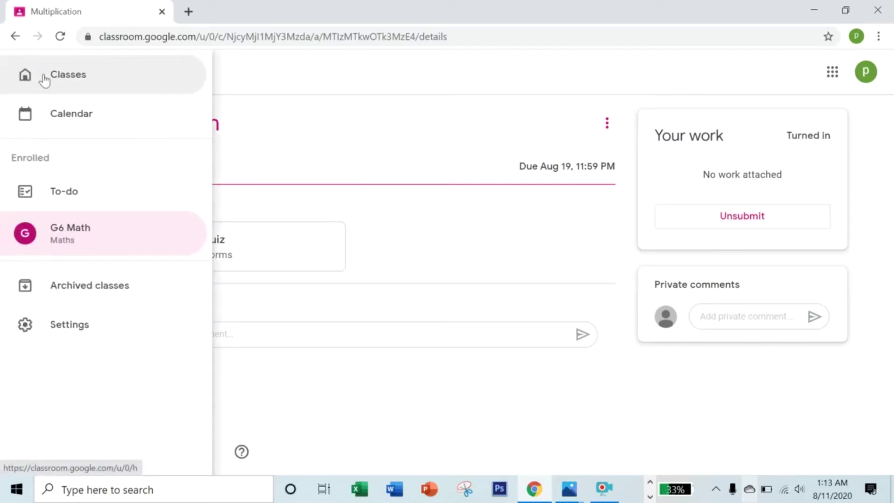
{"action": "left_click", "coordinate": [42, 82]}
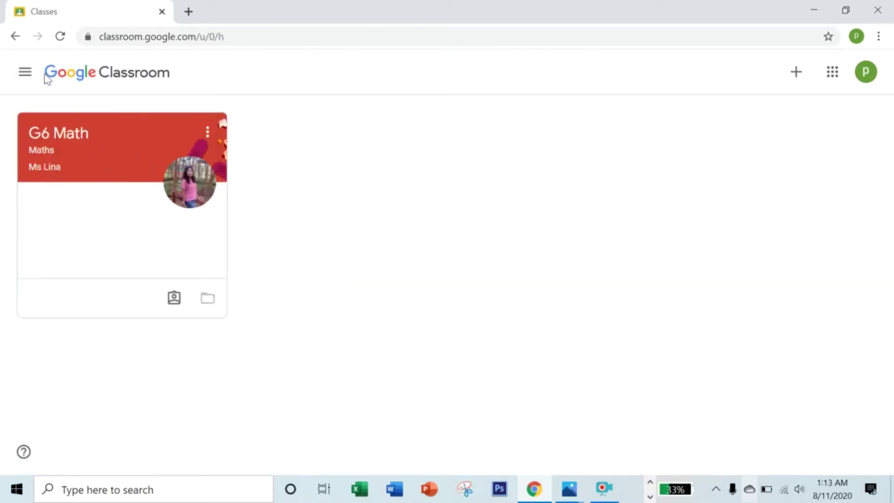
Open the G6 Math class card to reach its Stream page.
{"action": "left_click", "coordinate": [63, 140]}
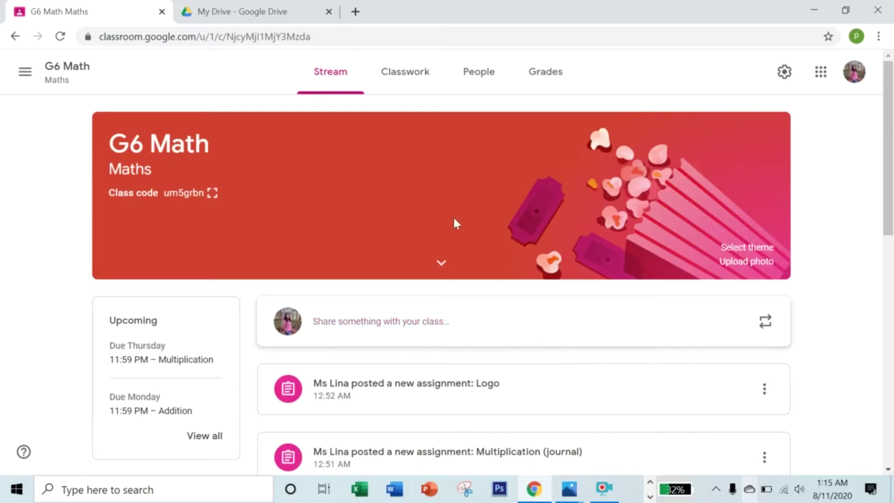
In Classwork, read the addition video's class comment, then expand Addition showing 1 turned in.
{"action": "left_click", "coordinate": [406, 73]}
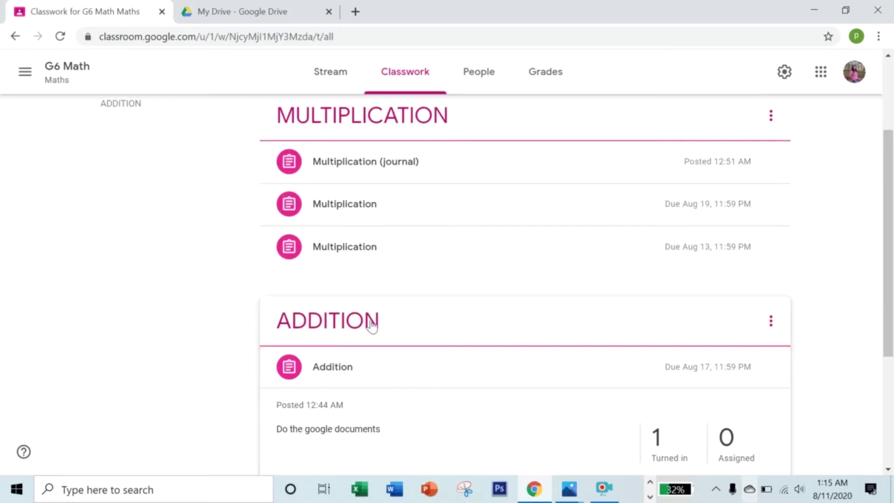
{"action": "scroll", "coordinate": [390, 286], "scroll_direction": "down", "scroll_amount": 4}
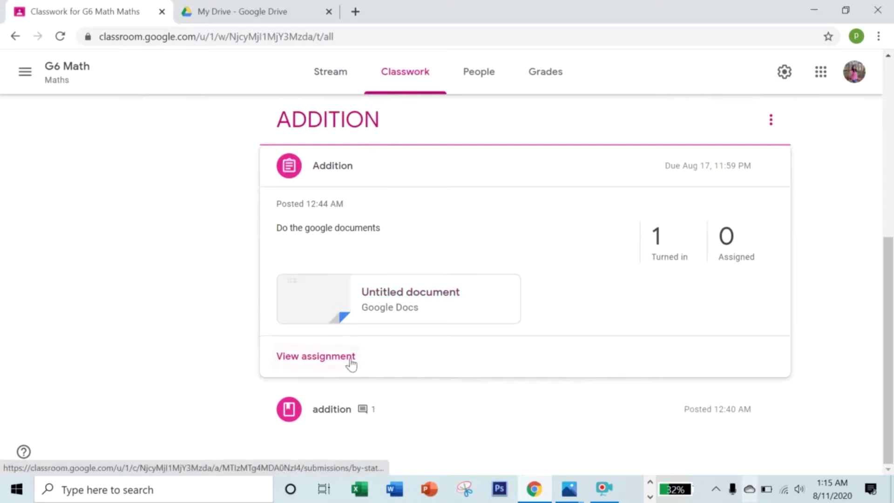
{"action": "left_click", "coordinate": [332, 410]}
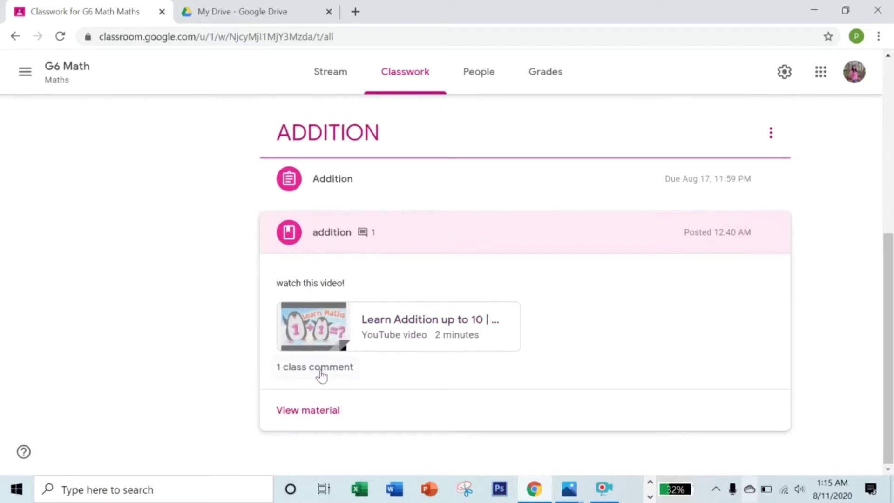
{"action": "left_click", "coordinate": [323, 369]}
{"action": "mouse_move", "coordinate": [254, 272]}
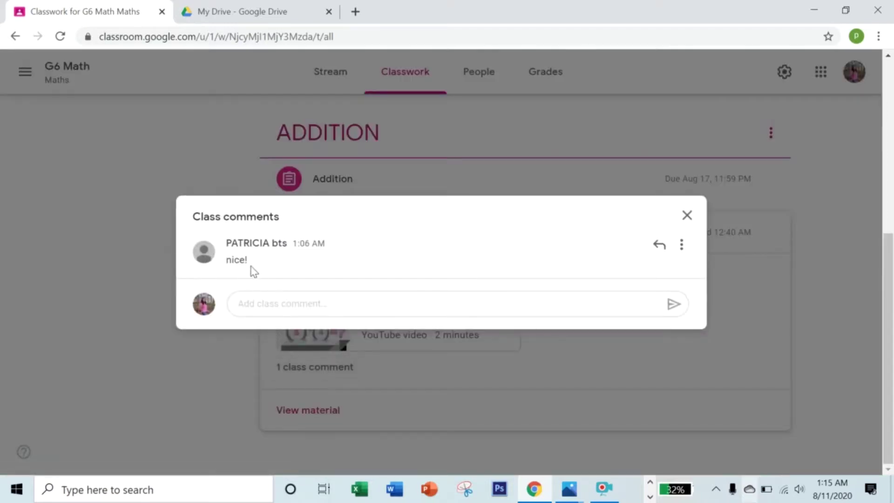
{"action": "left_click", "coordinate": [686, 215]}
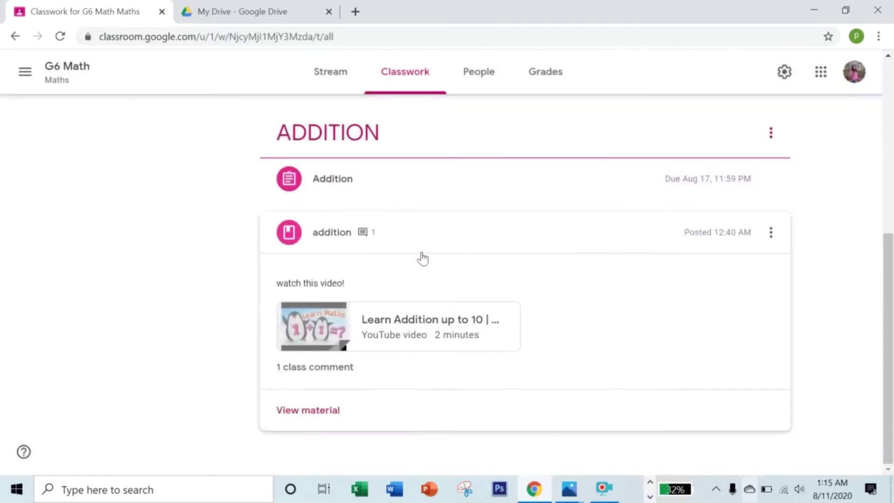
{"action": "scroll", "coordinate": [361, 233], "scroll_direction": "up", "scroll_amount": 1}
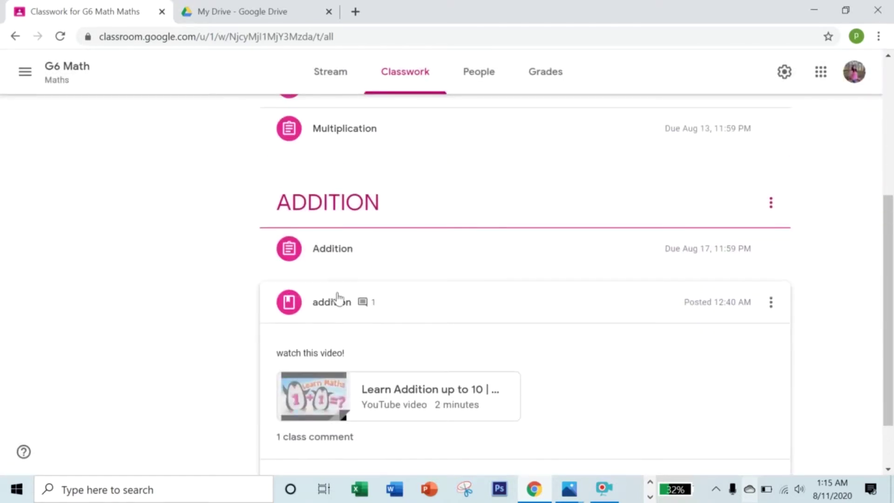
{"action": "left_click", "coordinate": [335, 251]}
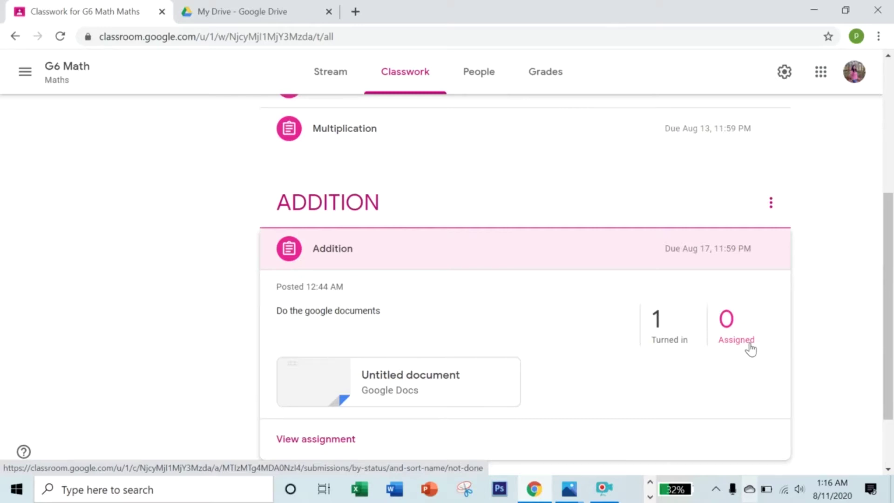
Open the student's turned-in Addition document, removing stray edits so answers 8 and 20 stay unchanged.
{"action": "left_click", "coordinate": [659, 341]}
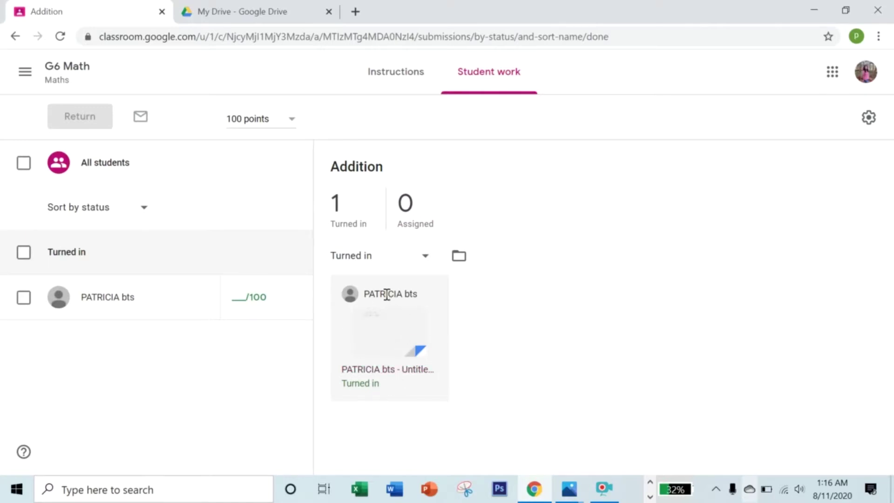
{"action": "left_click", "coordinate": [378, 369]}
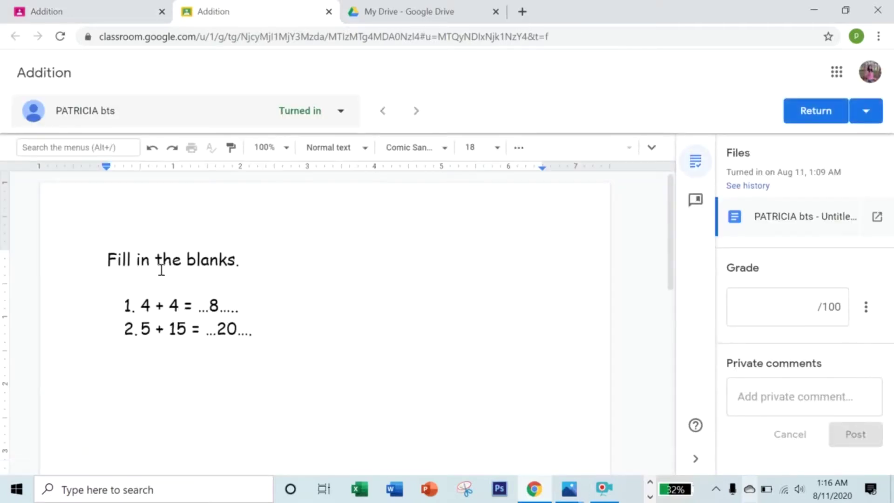
{"action": "left_click", "coordinate": [387, 305]}
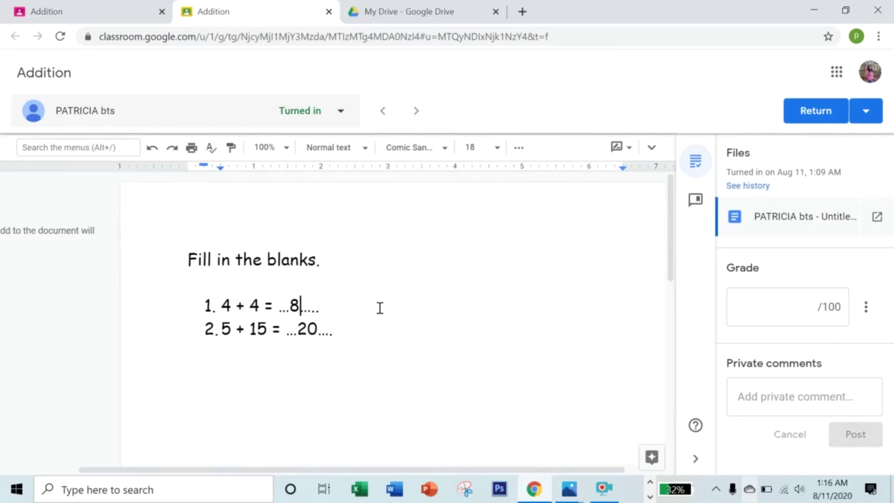
{"action": "type", "text": "a"}
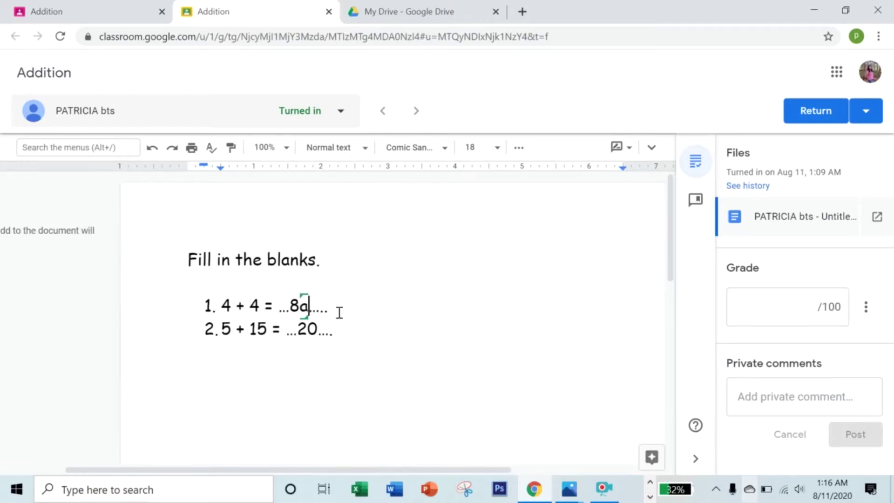
{"action": "key", "text": "BackSpace"}
{"action": "type", "text": "80"}
{"action": "key", "text": "BackSpace"}
{"action": "key", "text": "BackSpace"}
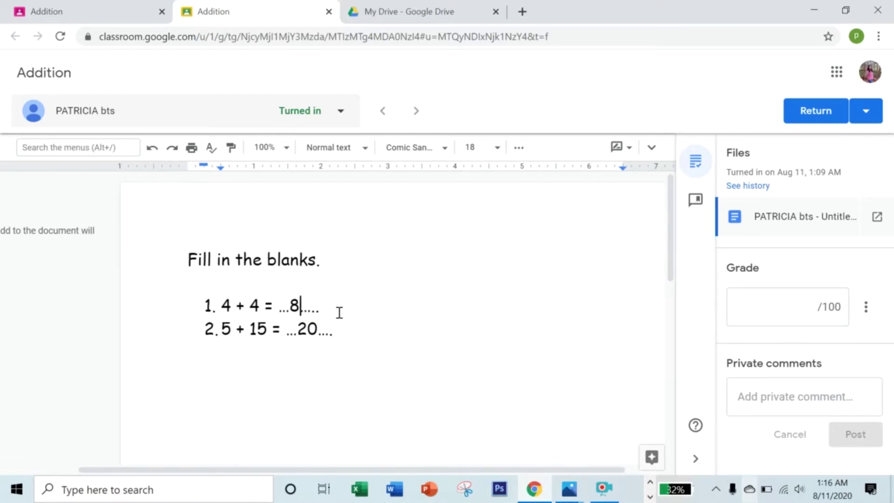
{"action": "left_click", "coordinate": [319, 328]}
{"action": "type", "text": "200"}
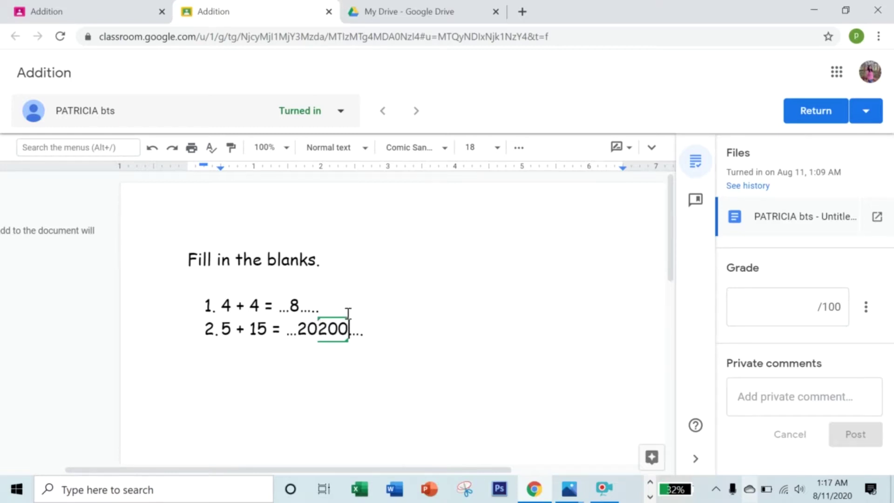
{"action": "key", "text": "BackSpace"}
{"action": "key", "text": "BackSpace"}
{"action": "key", "text": "BackSpace"}
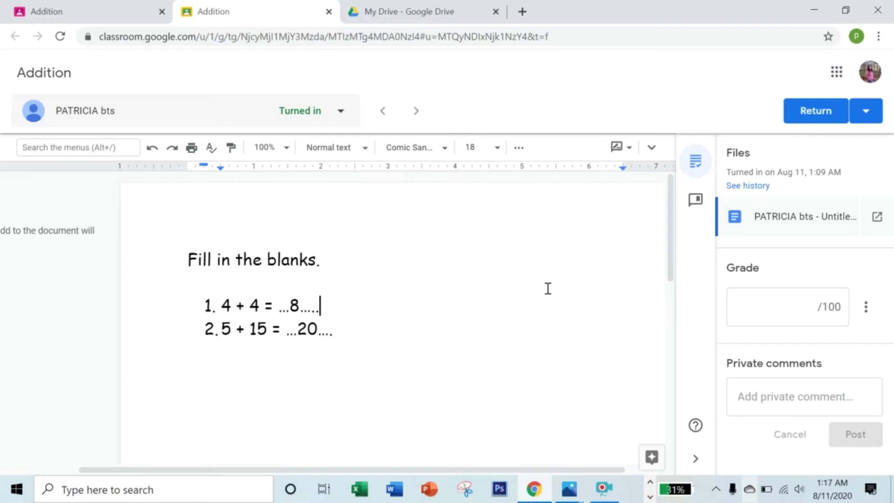
Post the private comment 'Excellent!!' and give the Addition work a grade of 100.
{"action": "left_click", "coordinate": [760, 390]}
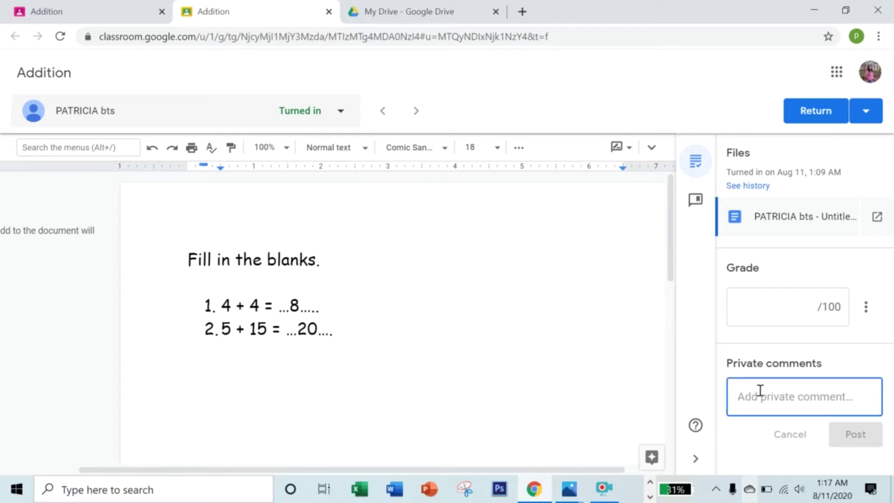
{"action": "type", "text": "Excellent!!"}
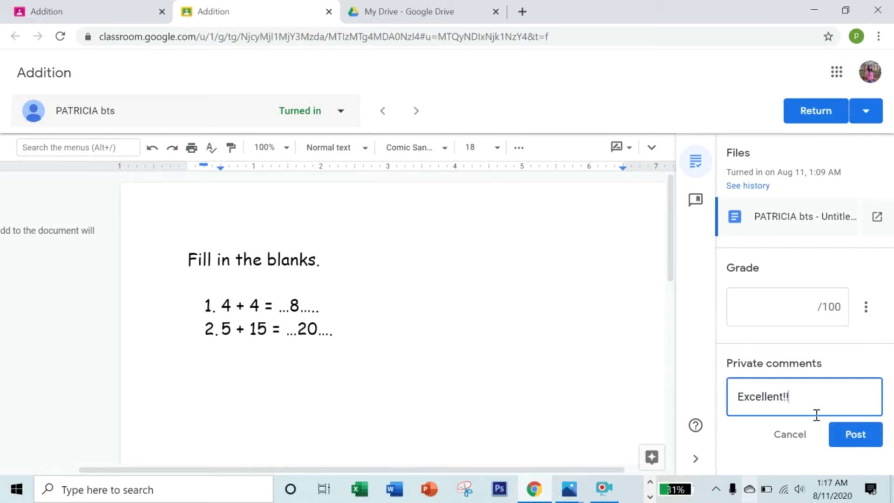
{"action": "left_click", "coordinate": [842, 440]}
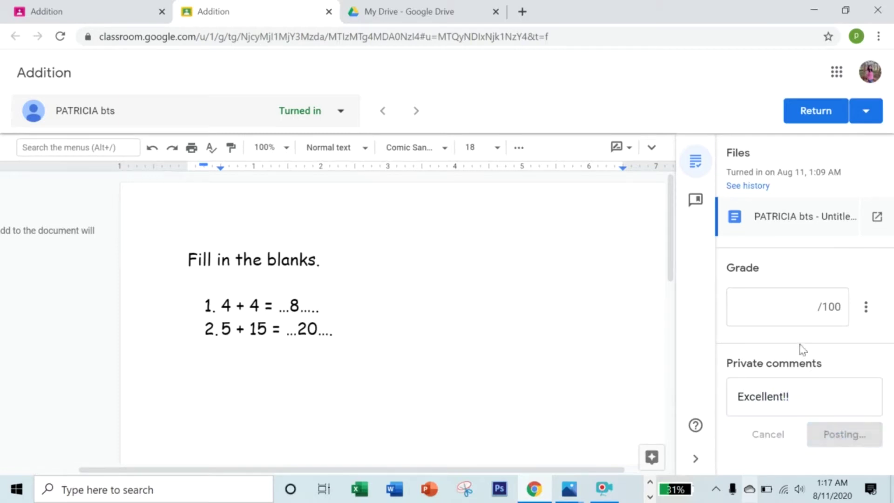
{"action": "left_click_drag", "start_coordinate": [221, 303], "coordinate": [333, 329]}
{"action": "left_click", "coordinate": [757, 321]}
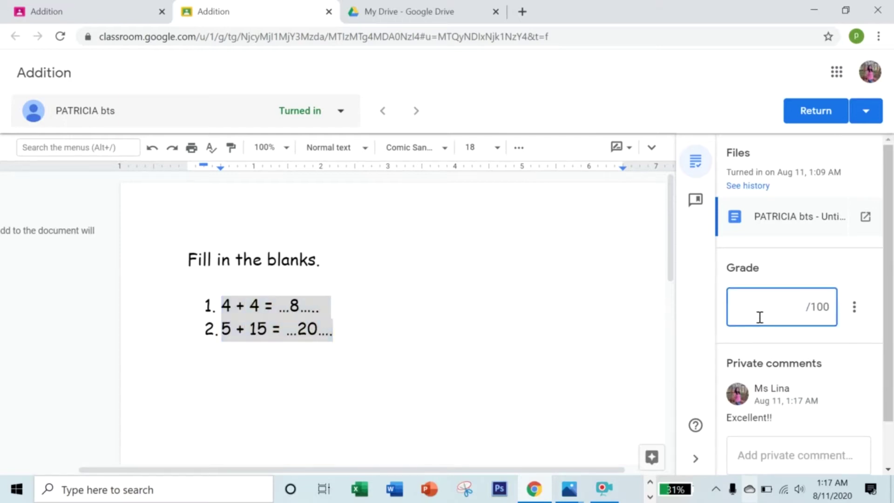
{"action": "type", "text": "100"}
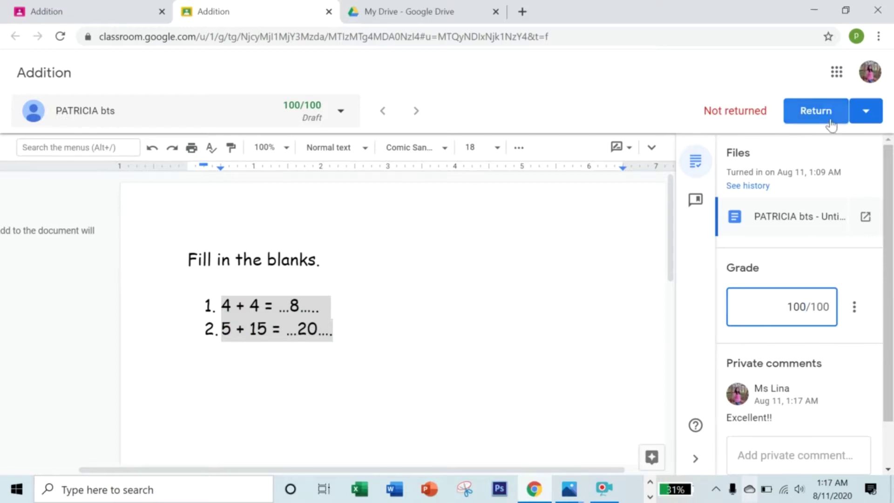
Return the graded Addition work to the student and close the grading tab.
{"action": "left_click", "coordinate": [865, 115]}
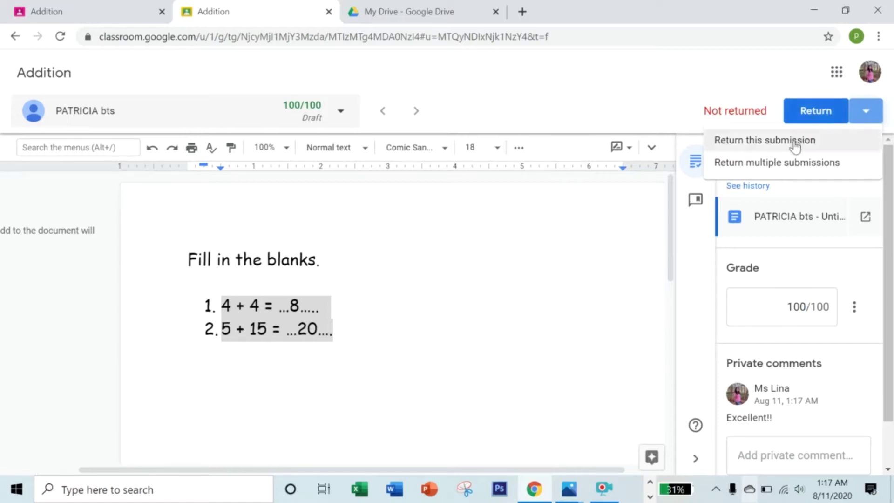
{"action": "left_click", "coordinate": [810, 121]}
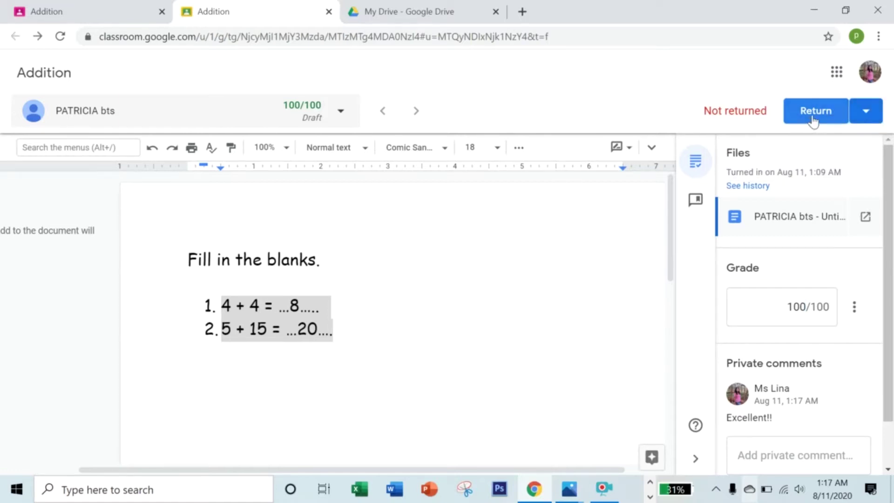
{"action": "left_click", "coordinate": [814, 120]}
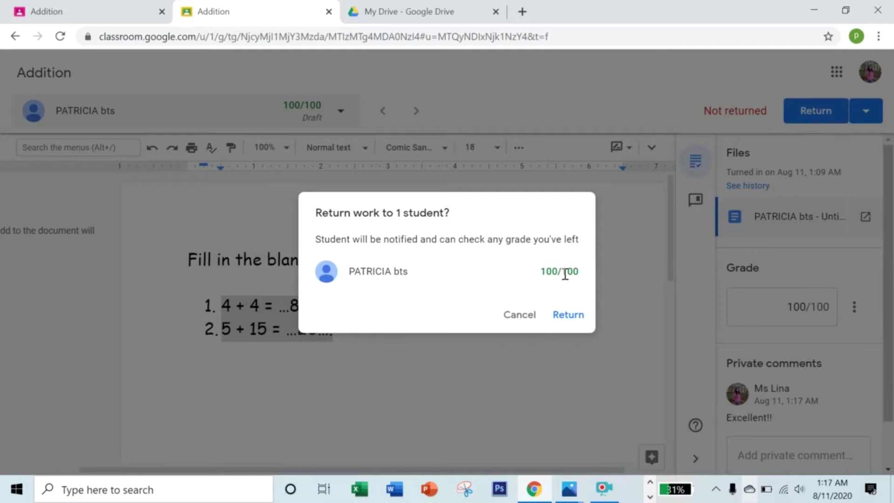
{"action": "left_click", "coordinate": [571, 313]}
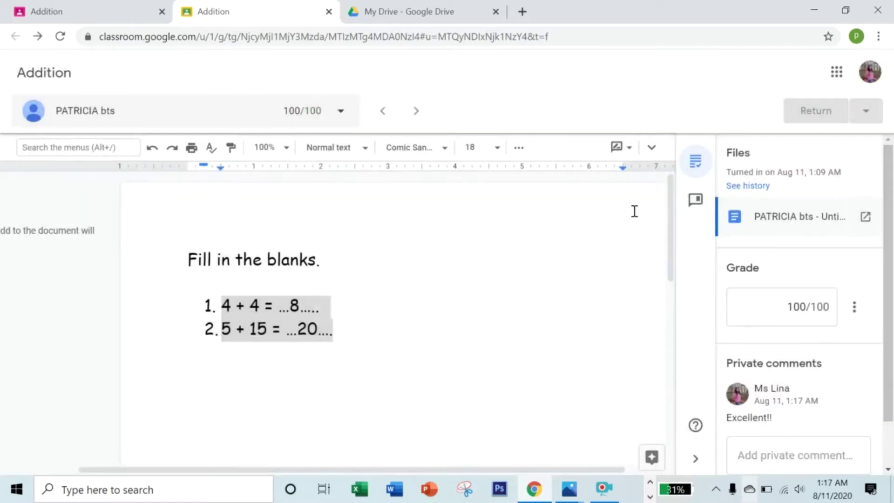
{"action": "left_click", "coordinate": [328, 12]}
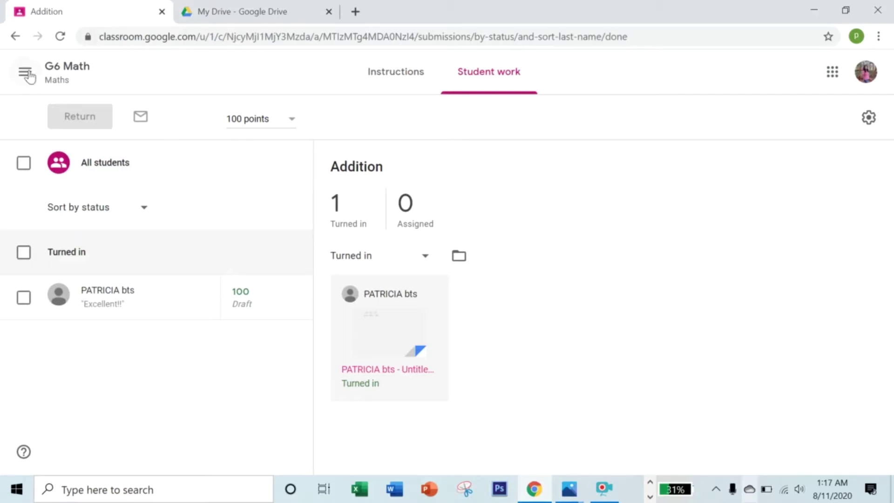
From the Classwork list, open the Turned in work of the Aug 13 Multiplication assignment.
{"action": "left_click", "coordinate": [16, 37]}
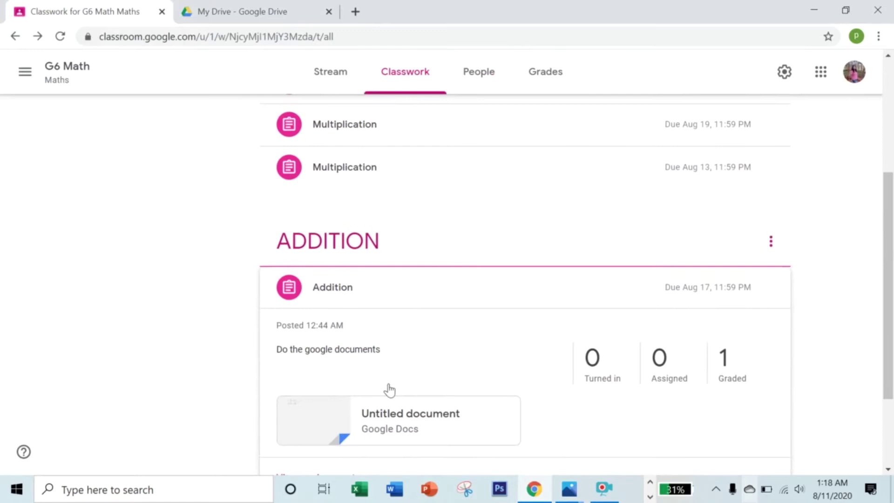
{"action": "left_click", "coordinate": [333, 176]}
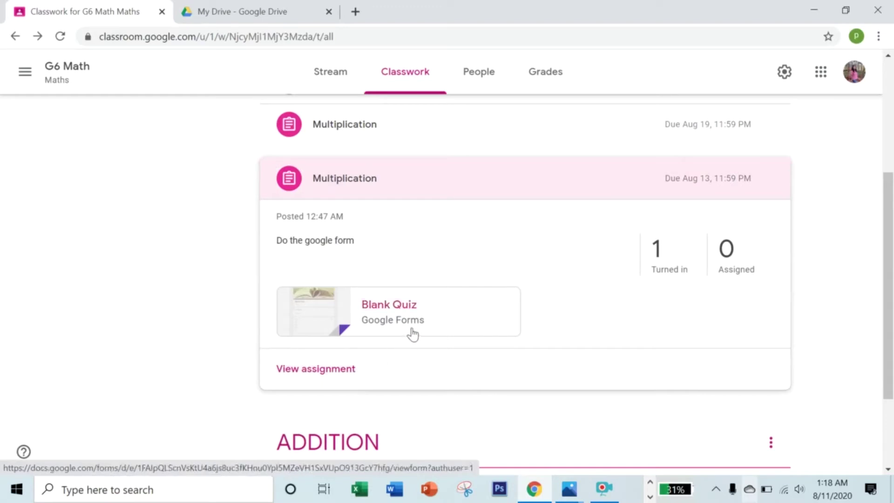
{"action": "left_click", "coordinate": [680, 274]}
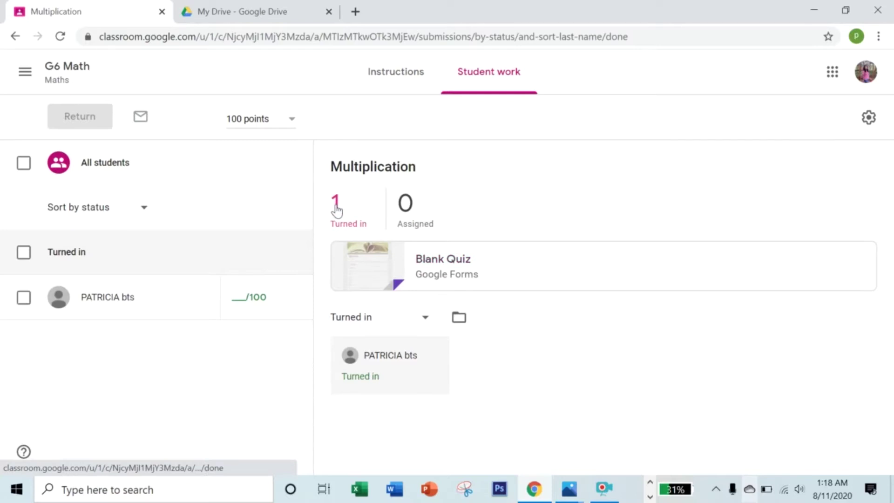
Open the attached Blank Quiz and look through its questions.
{"action": "left_click", "coordinate": [376, 270]}
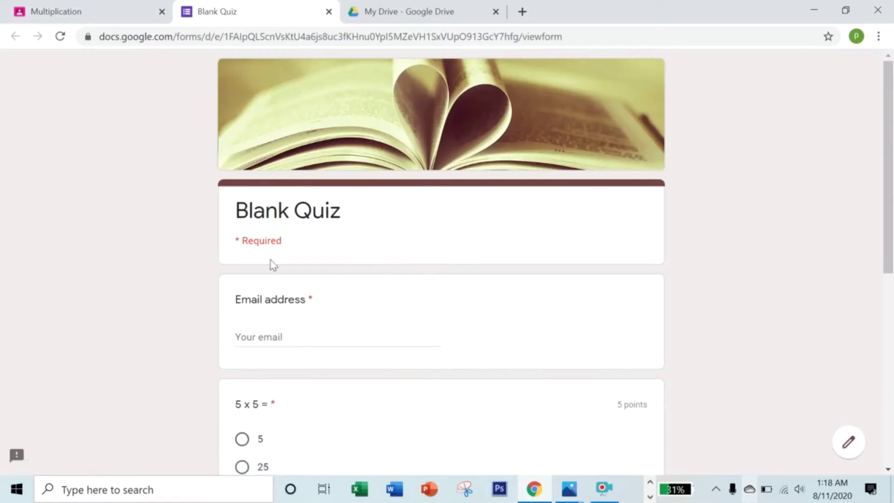
{"action": "scroll", "coordinate": [269, 299], "scroll_direction": "down", "scroll_amount": 8}
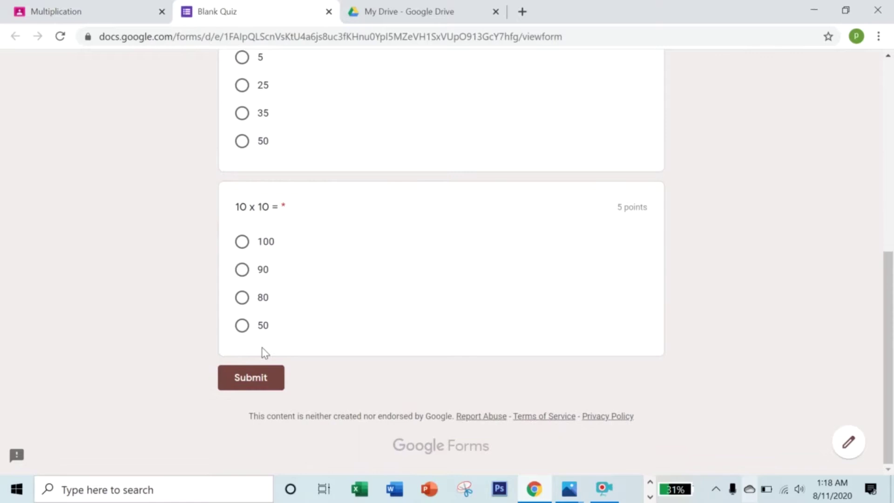
{"action": "scroll", "coordinate": [262, 348], "scroll_direction": "up", "scroll_amount": 10}
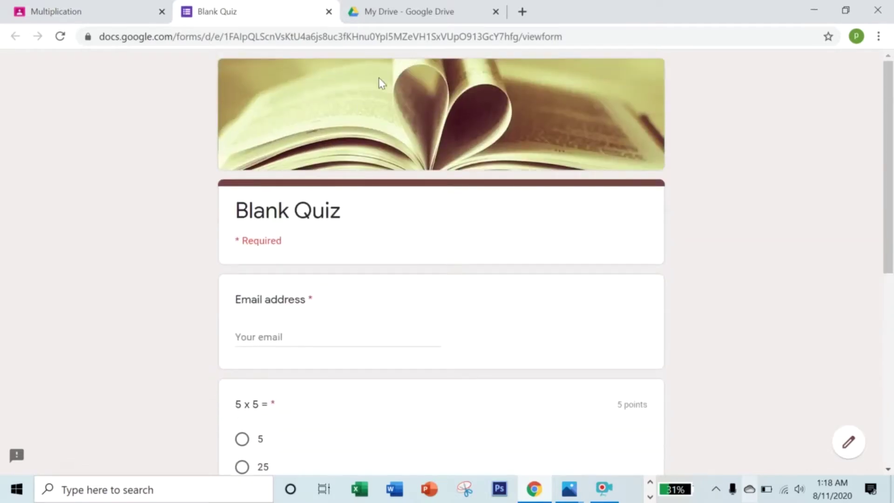
Open the Multiplication form from Quick Access in My Drive for editing.
{"action": "left_click", "coordinate": [396, 14]}
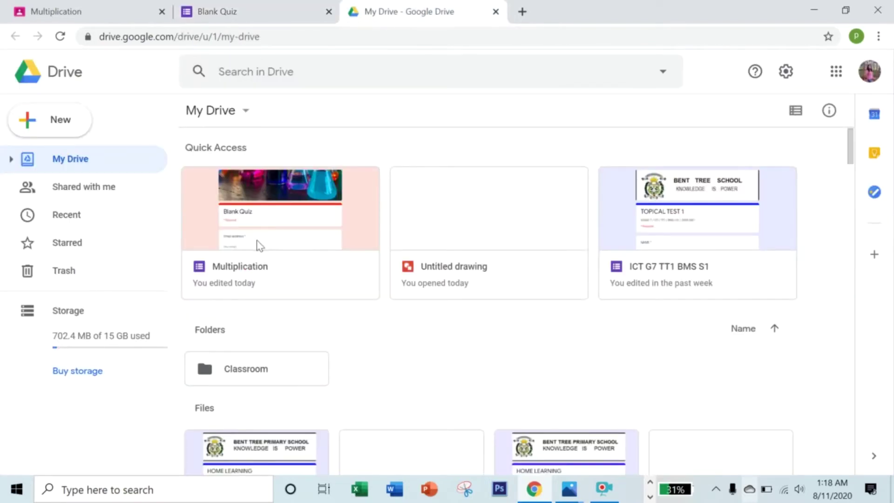
{"action": "left_click", "coordinate": [241, 272]}
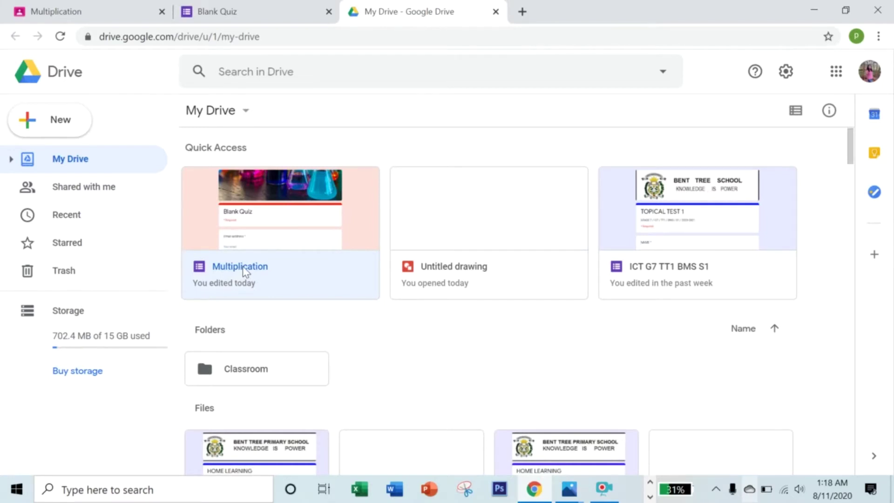
{"action": "double_click", "coordinate": [245, 272]}
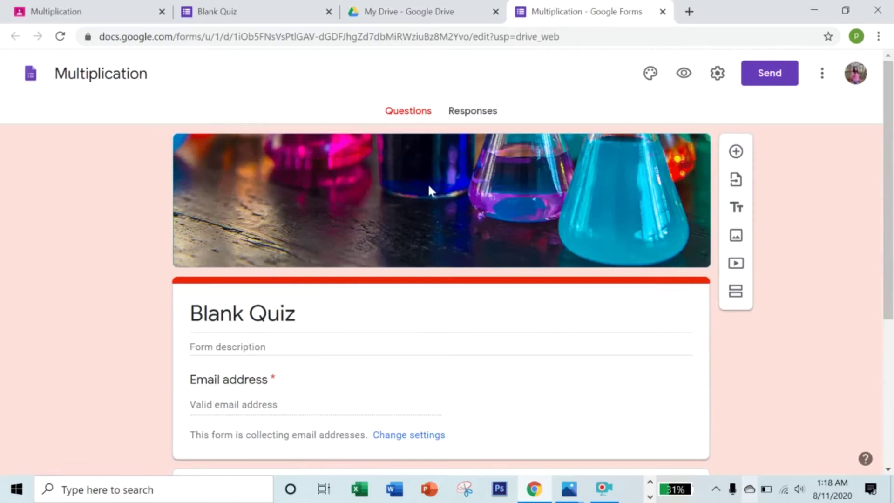
Open the student's individual response and add 'Good job!!' feedback to question 1.
{"action": "left_click", "coordinate": [465, 116]}
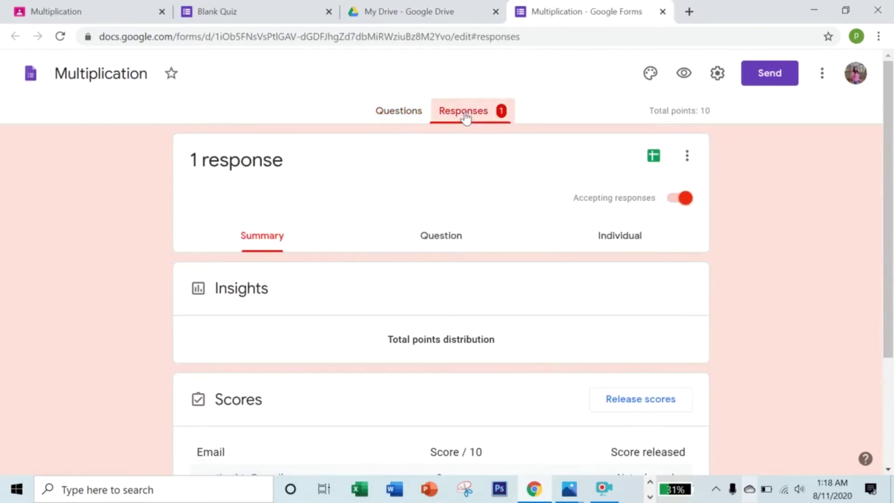
{"action": "left_click", "coordinate": [621, 245]}
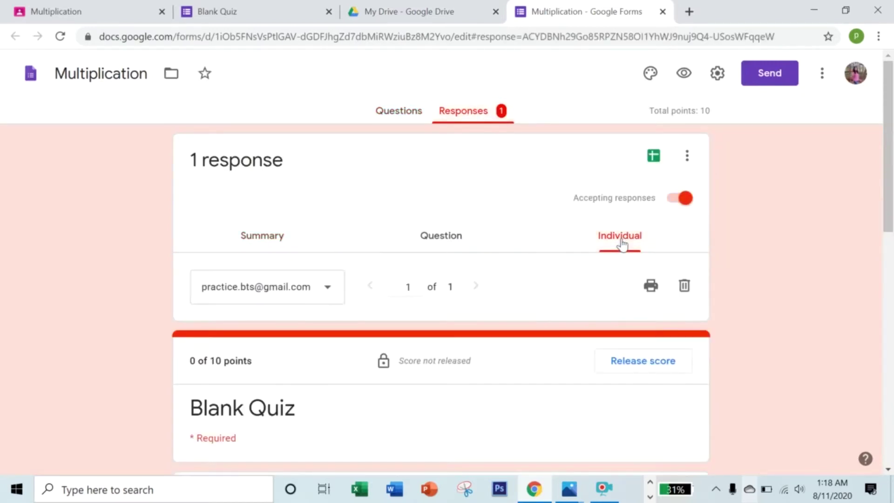
{"action": "scroll", "coordinate": [586, 341], "scroll_direction": "down", "scroll_amount": 4}
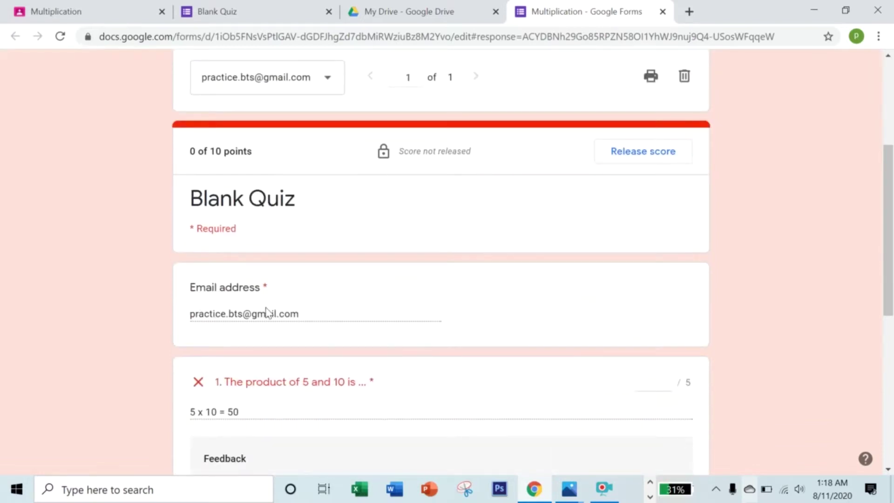
{"action": "scroll", "coordinate": [259, 328], "scroll_direction": "down", "scroll_amount": 3}
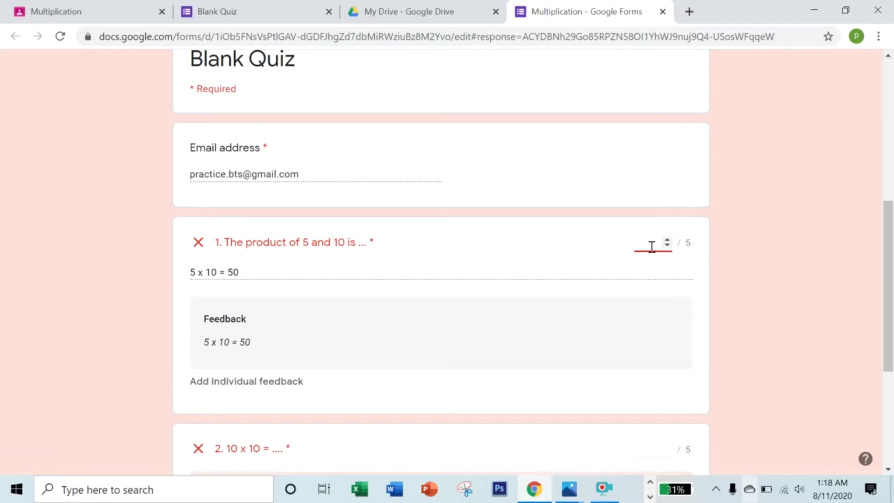
{"action": "left_click", "coordinate": [249, 383]}
{"action": "left_click", "coordinate": [345, 163]}
{"action": "key", "text": "Return"}
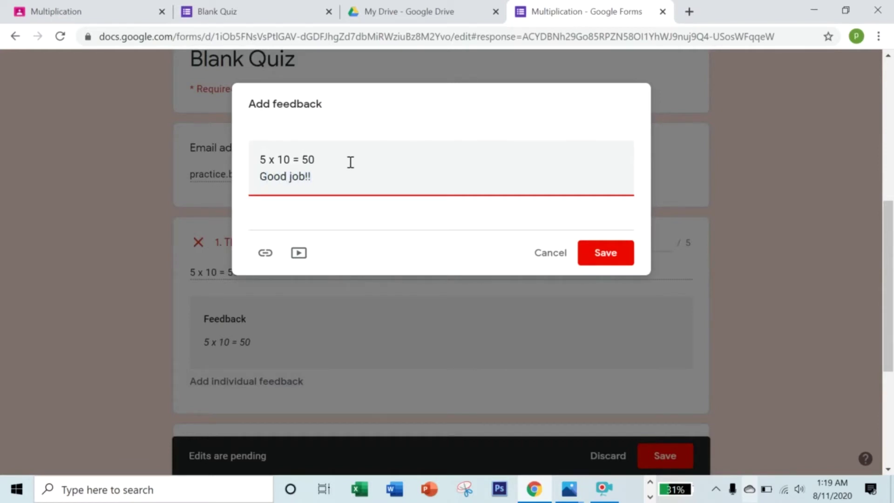
{"action": "left_click", "coordinate": [602, 252]}
Give question 2 5 points and save the grading changes.
{"action": "scroll", "coordinate": [538, 283], "scroll_direction": "down", "scroll_amount": 3}
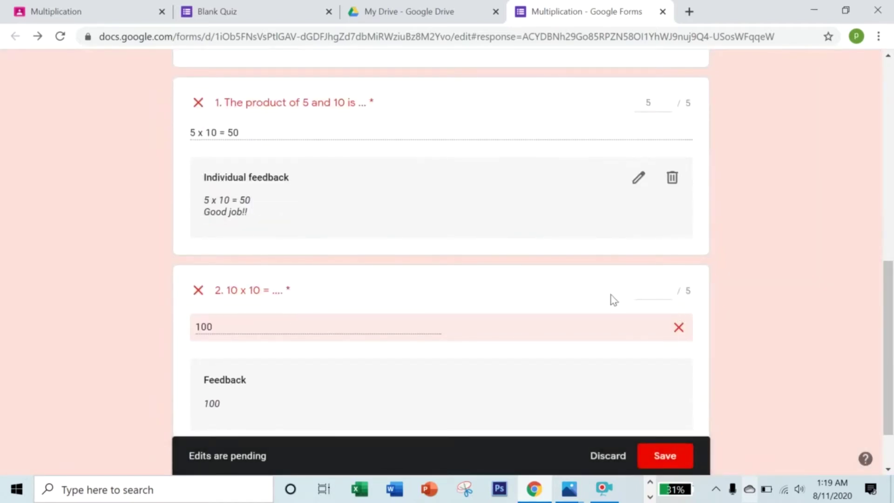
{"action": "left_click", "coordinate": [662, 286]}
{"action": "type", "text": "1"}
{"action": "left_click_drag", "start_coordinate": [656, 290], "coordinate": [645, 290]}
{"action": "type", "text": "5"}
{"action": "left_click", "coordinate": [666, 457]}
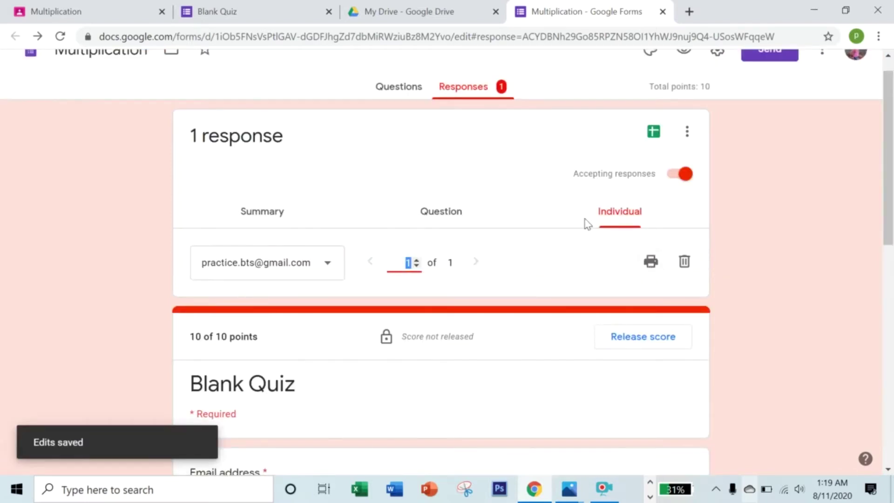
Create the linked Multiplication (Responses) spreadsheet and check the 10 / 10 score in C2.
{"action": "left_click", "coordinate": [655, 132]}
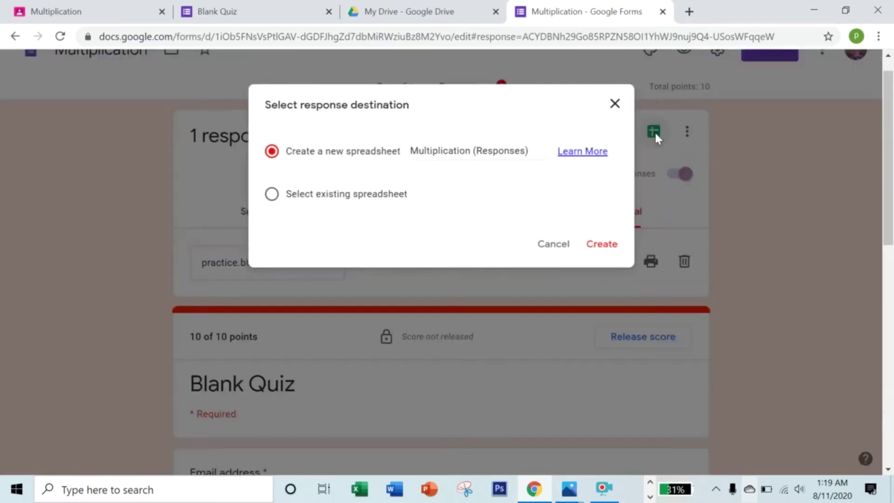
{"action": "left_click", "coordinate": [597, 248]}
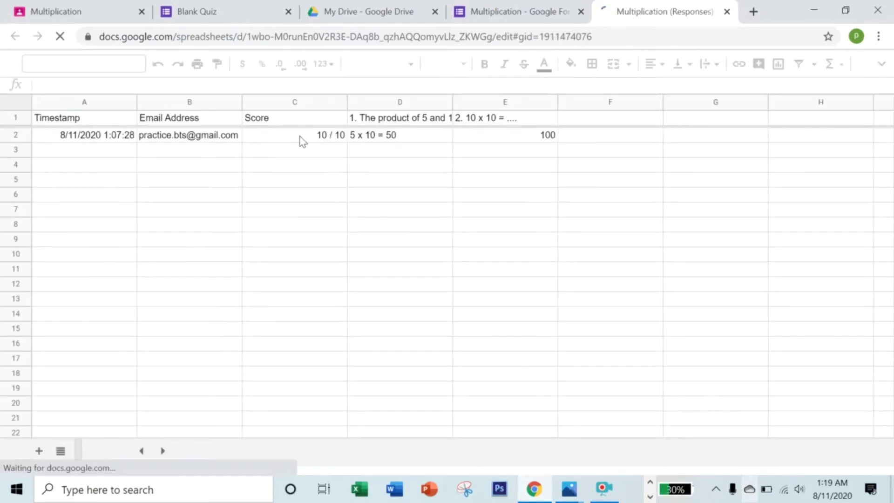
{"action": "left_click", "coordinate": [300, 146]}
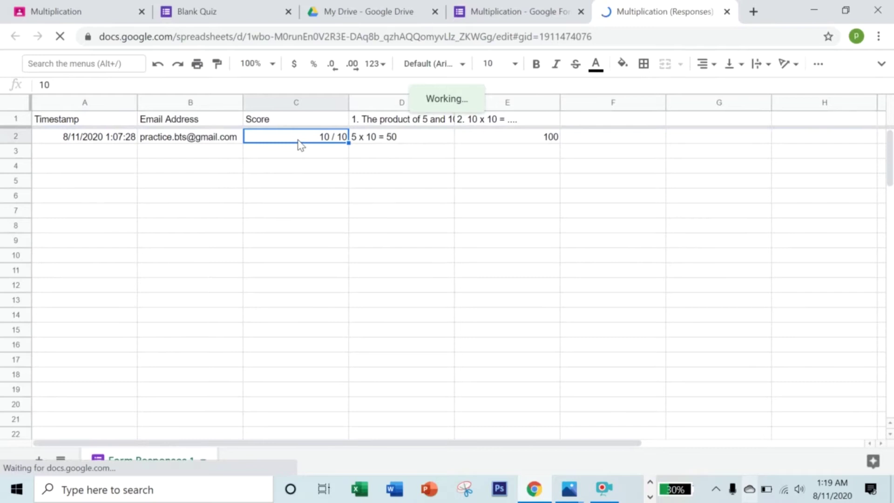
Look over the Score and Email Address column options, then close the spreadsheet.
{"action": "right_click", "coordinate": [343, 103]}
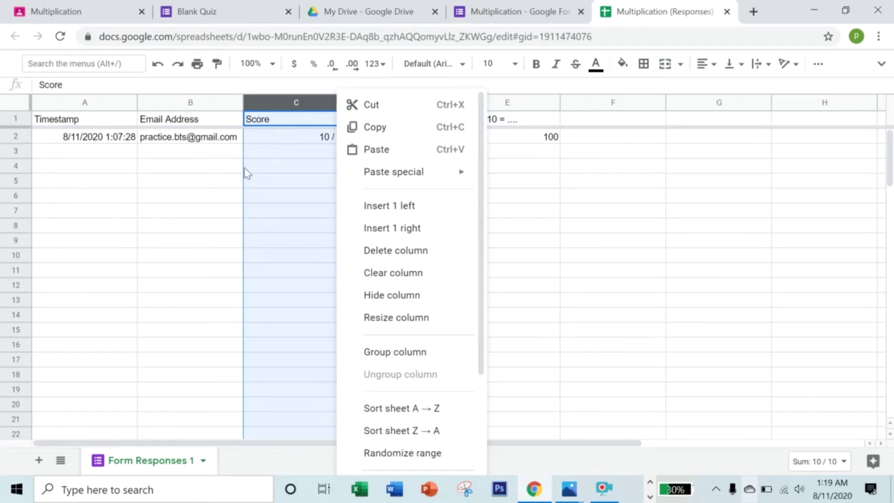
{"action": "left_click", "coordinate": [132, 198]}
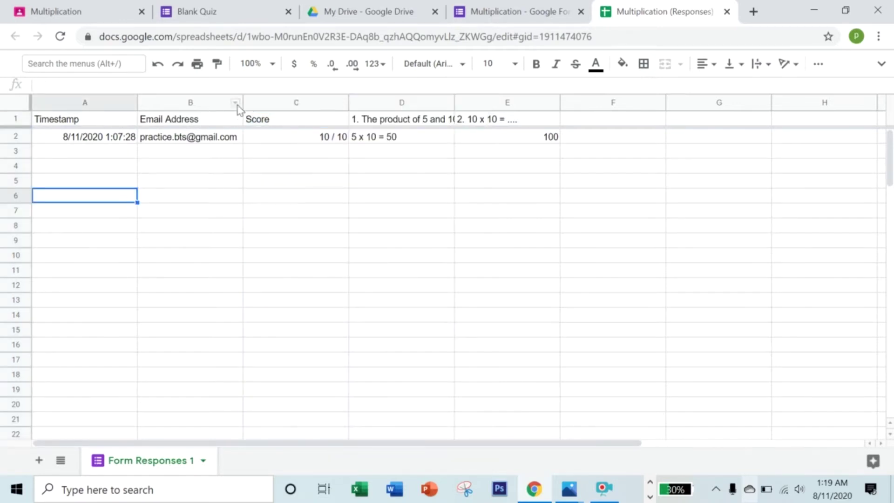
{"action": "right_click", "coordinate": [237, 106]}
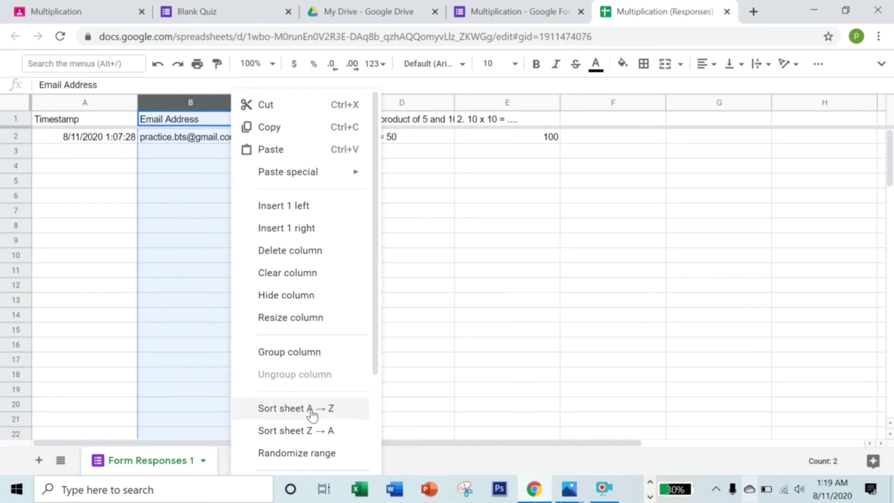
{"action": "left_click", "coordinate": [531, 274]}
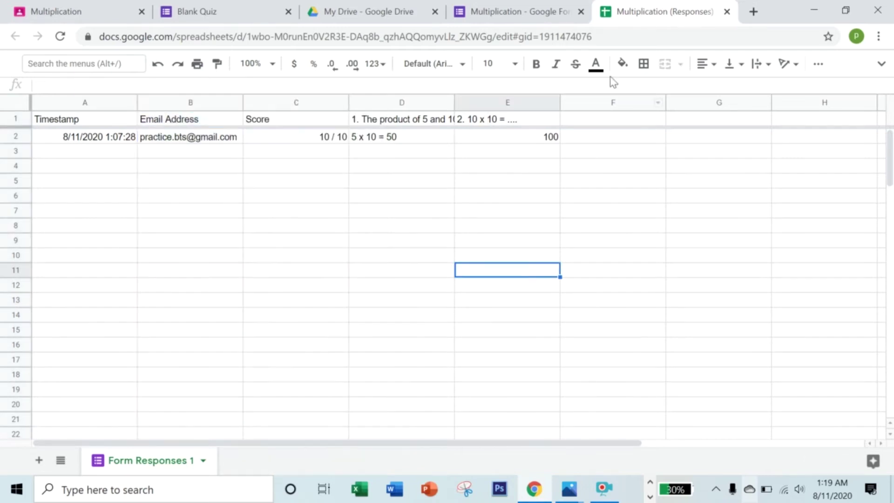
{"action": "left_click", "coordinate": [726, 12]}
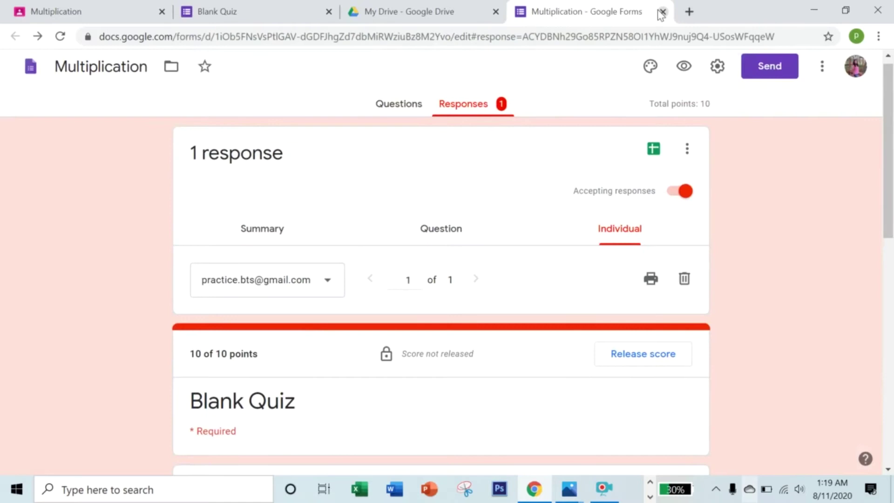
Close the form and quiz tabs and enter 10 as the student's Multiplication grade.
{"action": "left_click", "coordinate": [659, 11]}
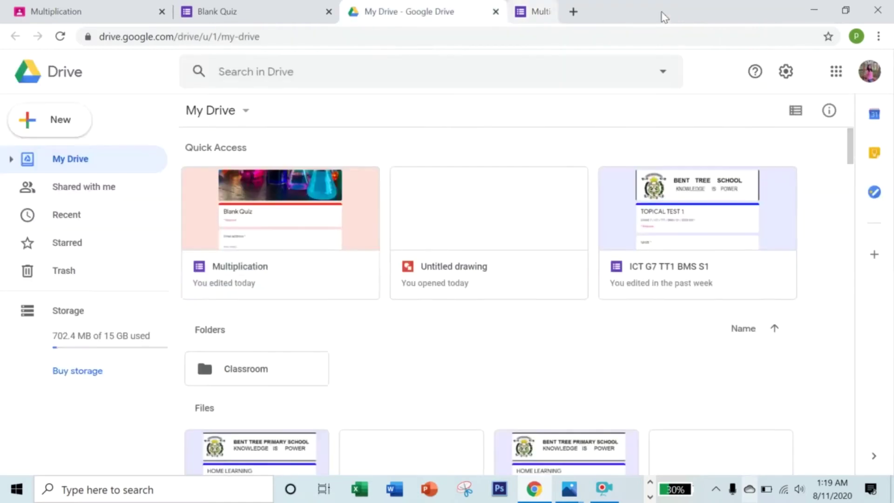
{"action": "left_click", "coordinate": [329, 12]}
{"action": "left_click", "coordinate": [48, 10]}
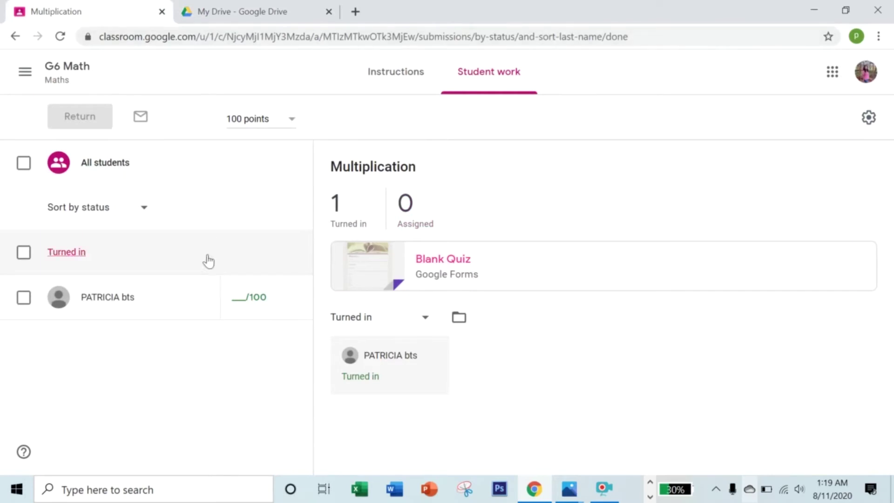
{"action": "left_click", "coordinate": [242, 302]}
{"action": "type", "text": "100"}
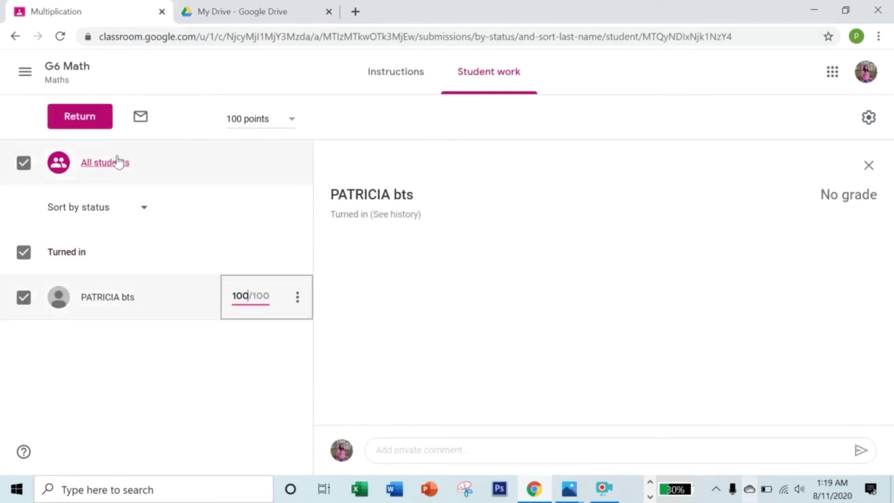
Open the turned-in work for the Aug 19 Multiplication assignment.
{"action": "left_click", "coordinate": [14, 37]}
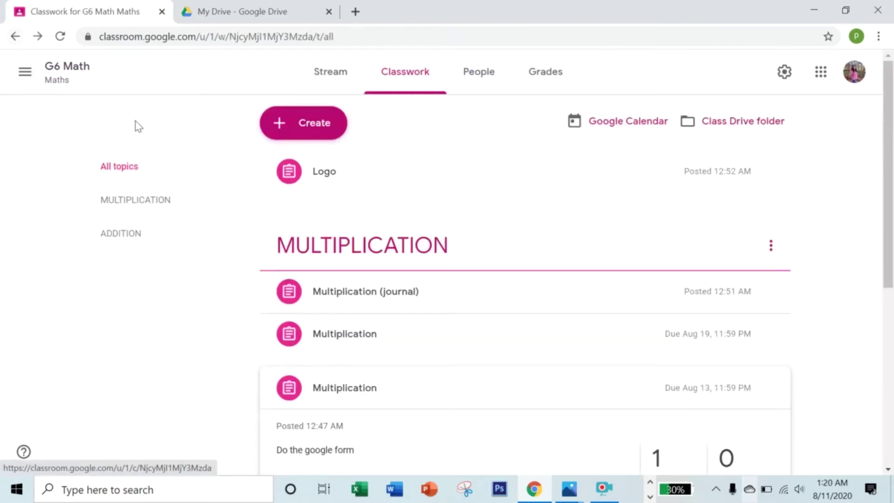
{"action": "scroll", "coordinate": [404, 425], "scroll_direction": "down", "scroll_amount": 1}
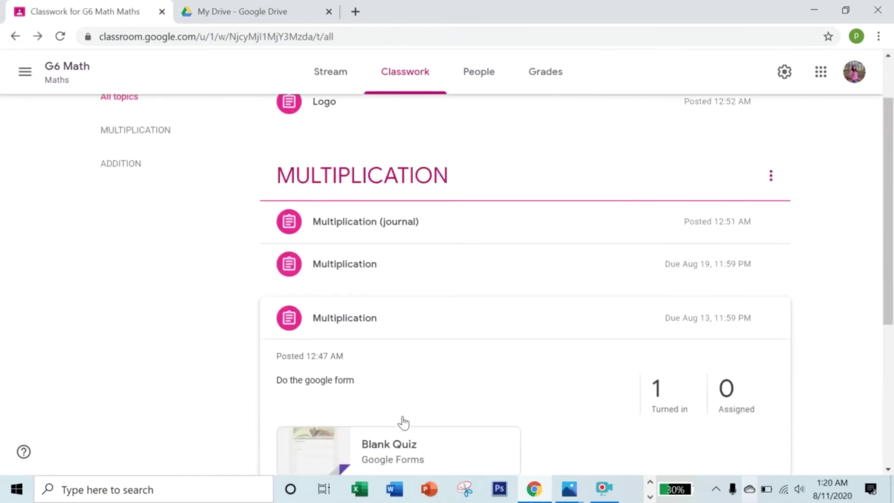
{"action": "left_click", "coordinate": [351, 273]}
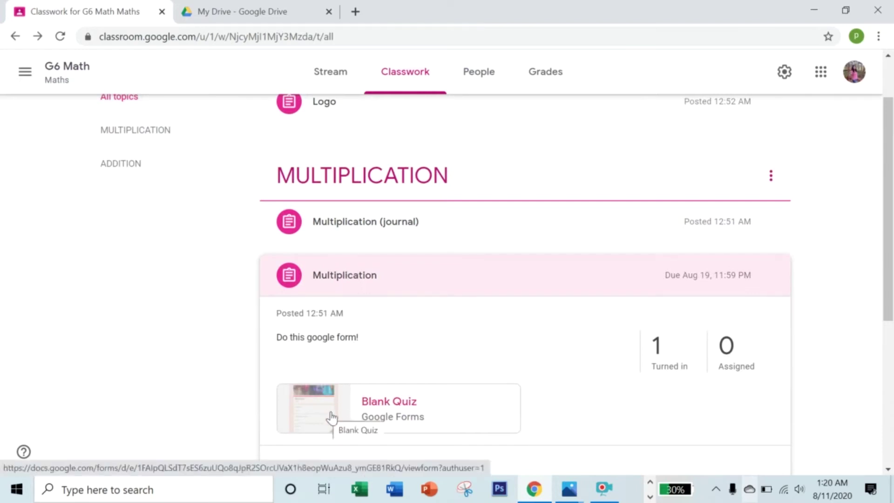
{"action": "left_click", "coordinate": [674, 368]}
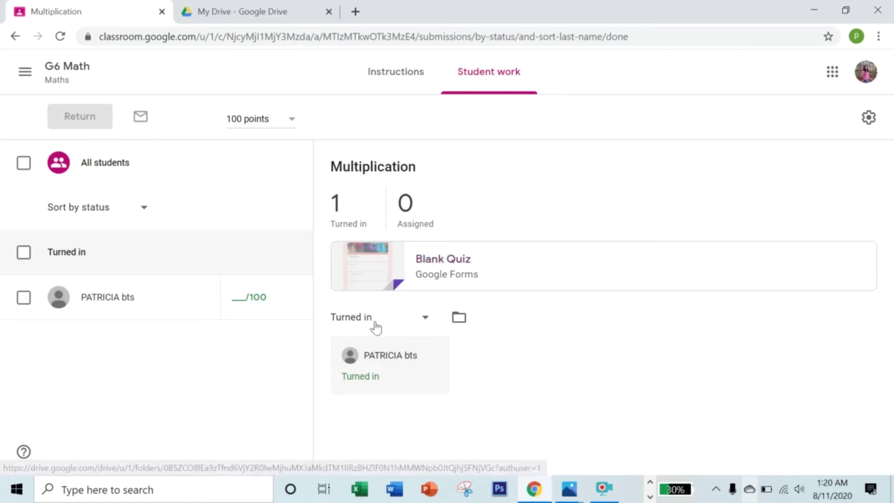
Review the attached Blank Quiz, then close it and go back to the classwork list.
{"action": "left_click", "coordinate": [376, 280]}
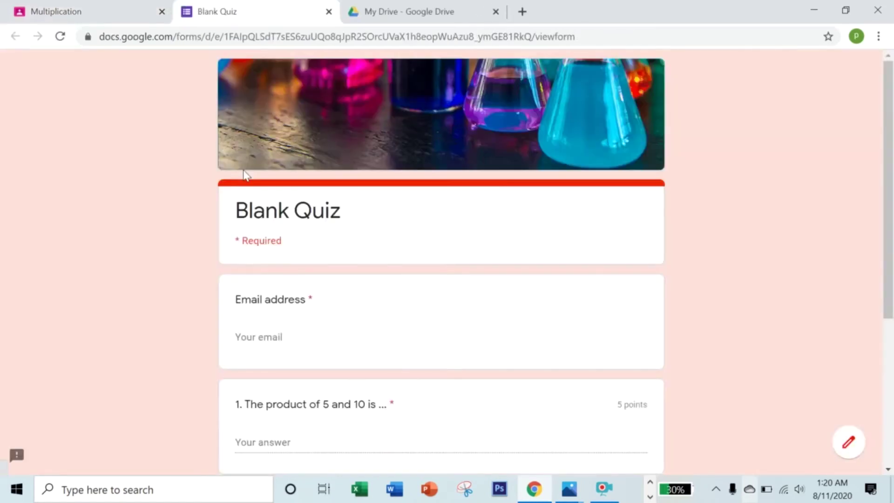
{"action": "scroll", "coordinate": [285, 286], "scroll_direction": "down", "scroll_amount": 3}
{"action": "scroll", "coordinate": [285, 292], "scroll_direction": "down", "scroll_amount": 2}
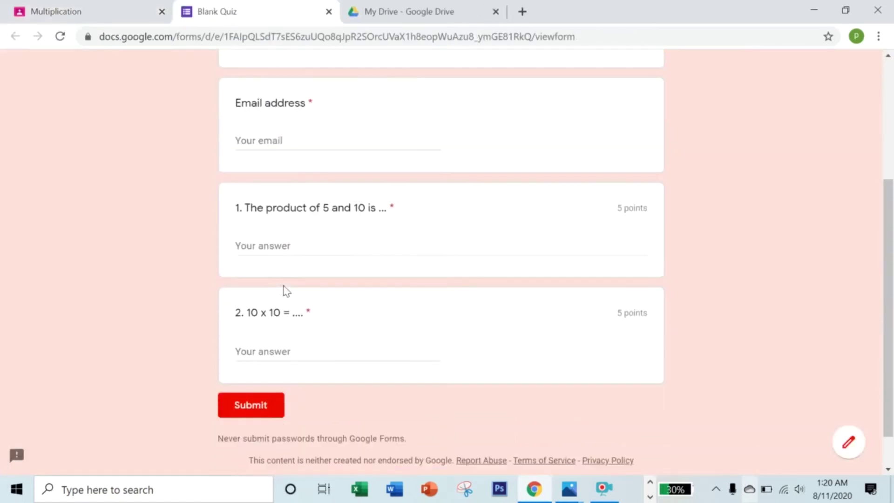
{"action": "scroll", "coordinate": [284, 292], "scroll_direction": "up", "scroll_amount": 5}
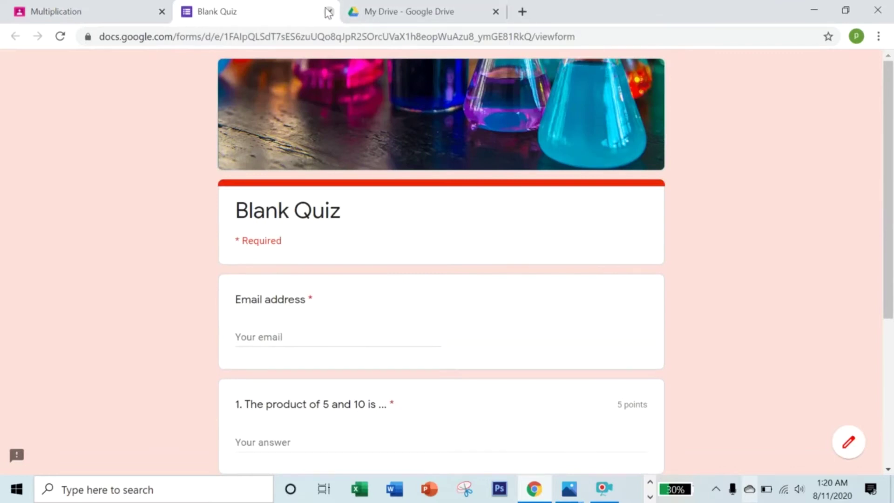
{"action": "left_click", "coordinate": [329, 11]}
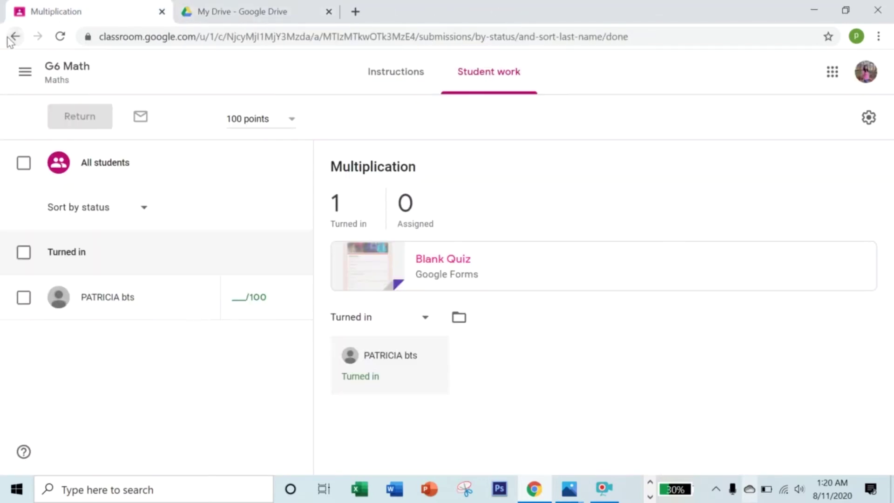
{"action": "left_click", "coordinate": [11, 37]}
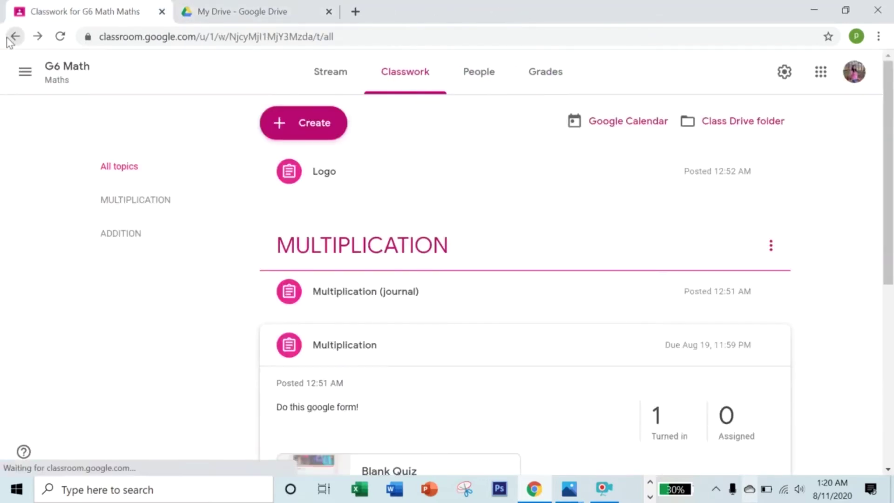
Expand Multiplication (journal), check its instructions, and open the student's Journal.docx.
{"action": "left_click", "coordinate": [376, 301]}
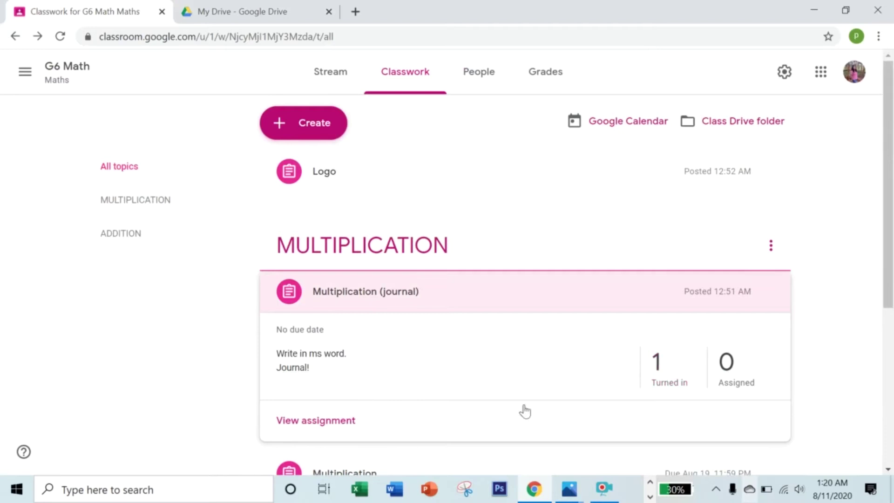
{"action": "left_click", "coordinate": [326, 421]}
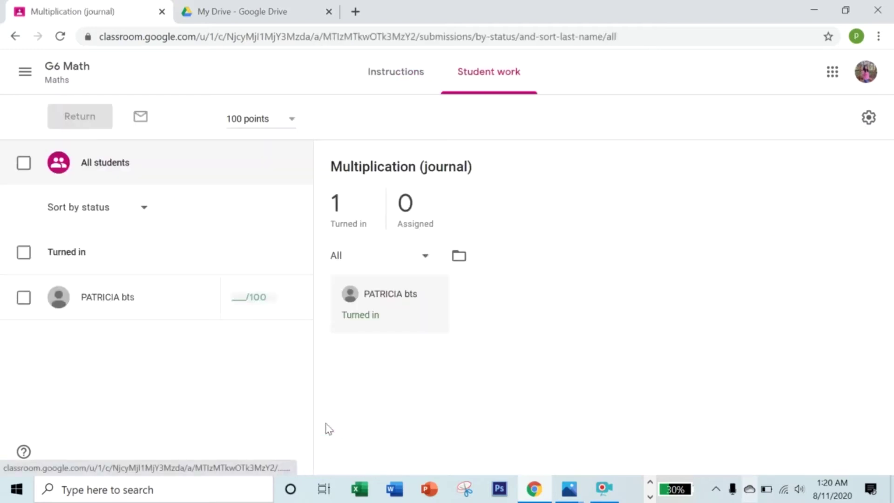
{"action": "left_click", "coordinate": [397, 72]}
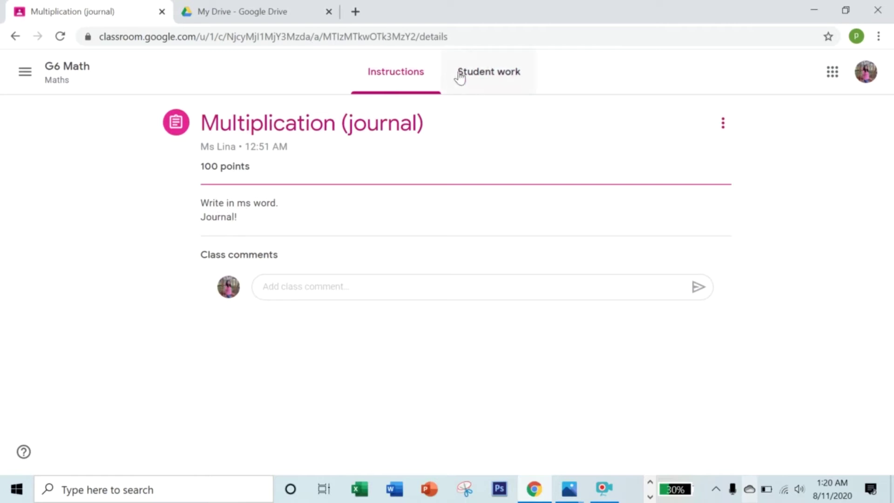
{"action": "left_click", "coordinate": [474, 77]}
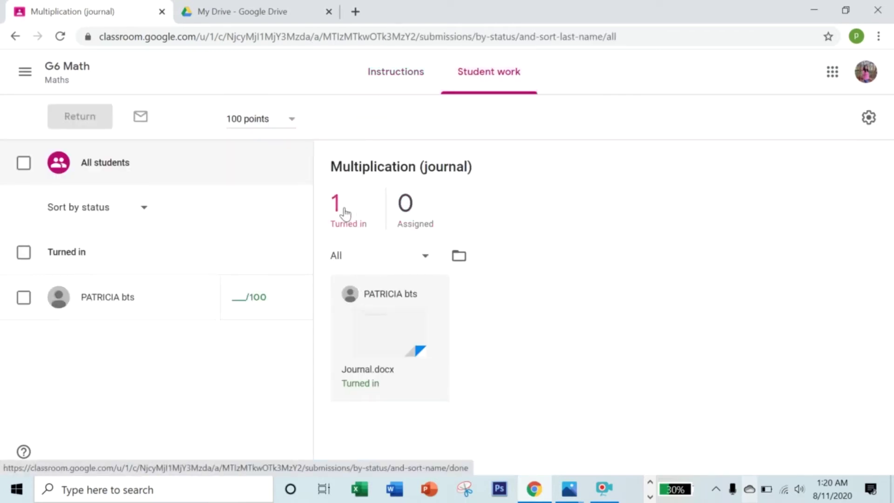
{"action": "left_click", "coordinate": [370, 369]}
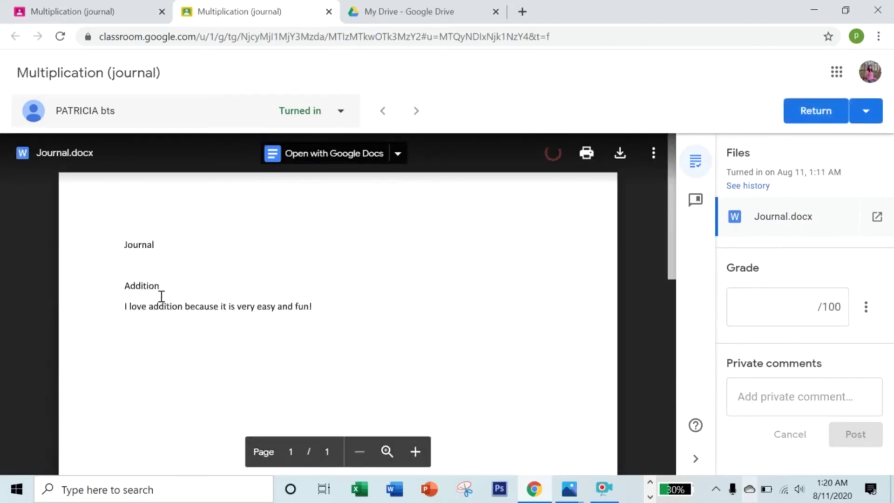
{"action": "scroll", "coordinate": [316, 312], "scroll_direction": "down", "scroll_amount": 5}
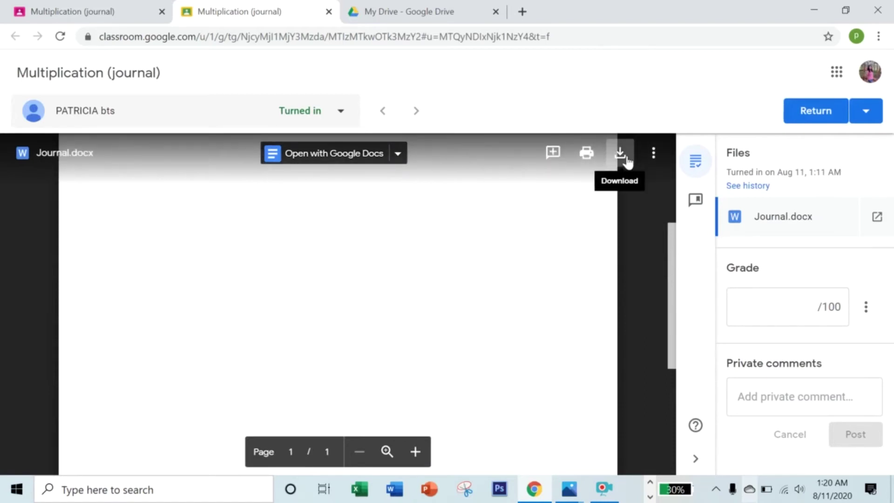
Grade the journal 90 and post the private comment 'Great!!'.
{"action": "scroll", "coordinate": [445, 251], "scroll_direction": "up", "scroll_amount": 5}
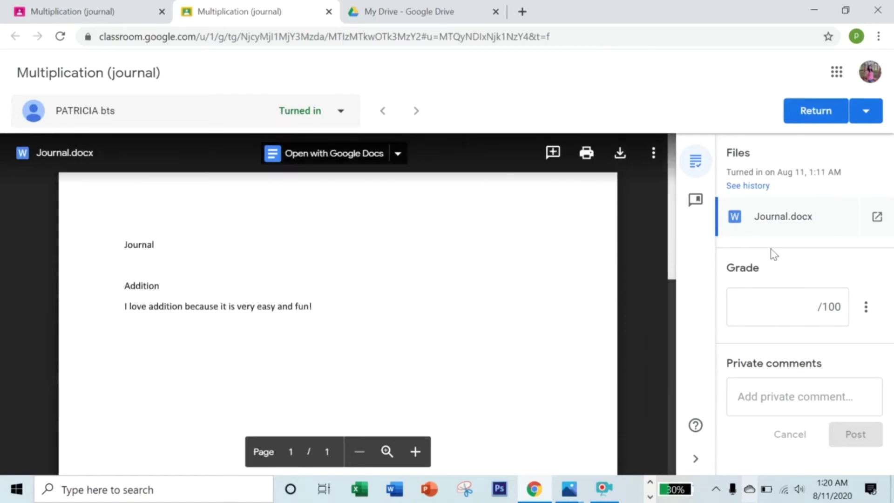
{"action": "left_click", "coordinate": [773, 307]}
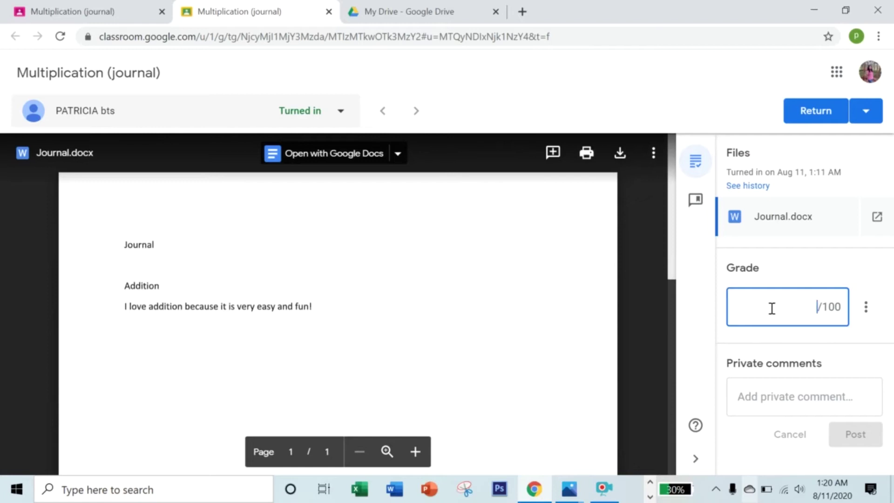
{"action": "type", "text": "90"}
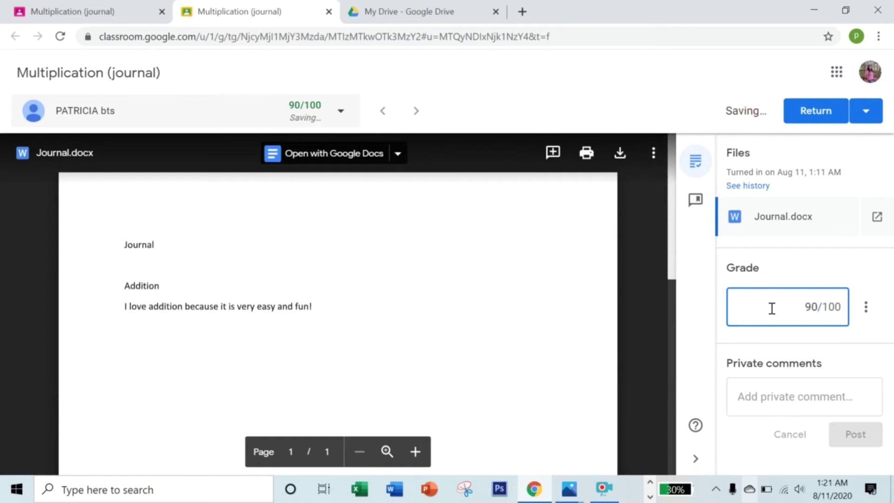
{"action": "left_click", "coordinate": [806, 397]}
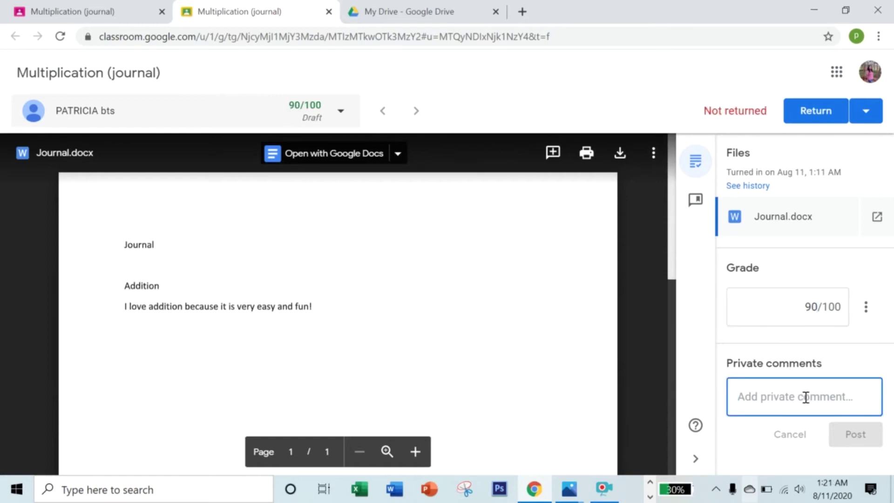
{"action": "type", "text": "Great!!"}
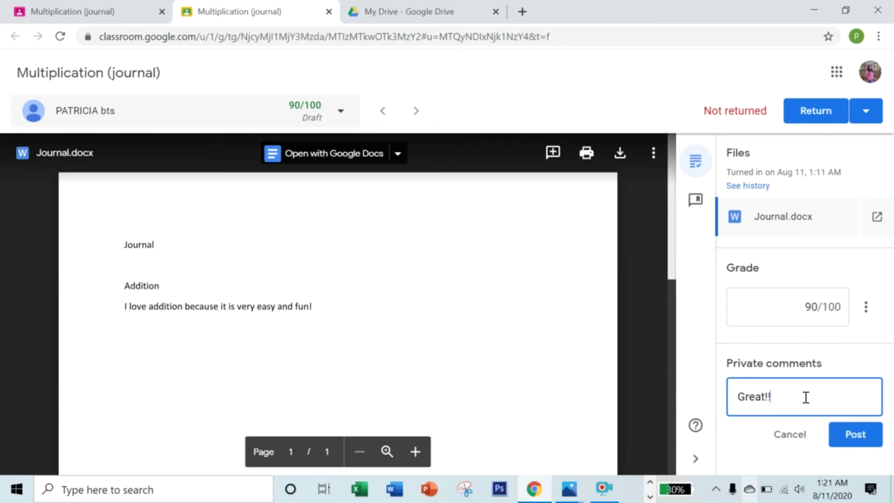
{"action": "left_click", "coordinate": [854, 434]}
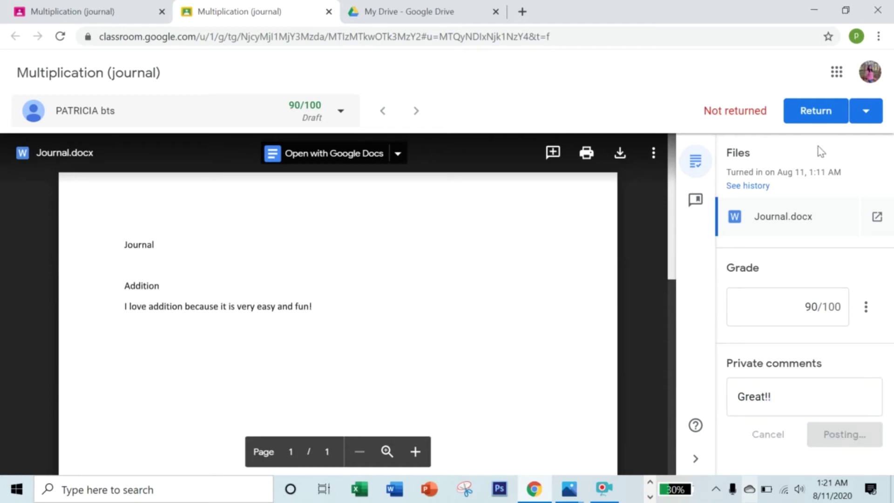
Return the graded journal to the student and close the grading tab.
{"action": "left_click", "coordinate": [829, 116]}
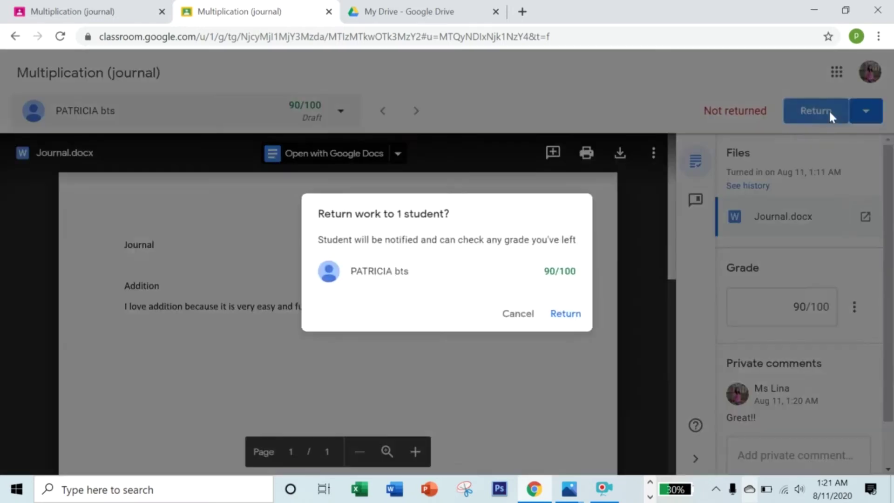
{"action": "left_click", "coordinate": [571, 320]}
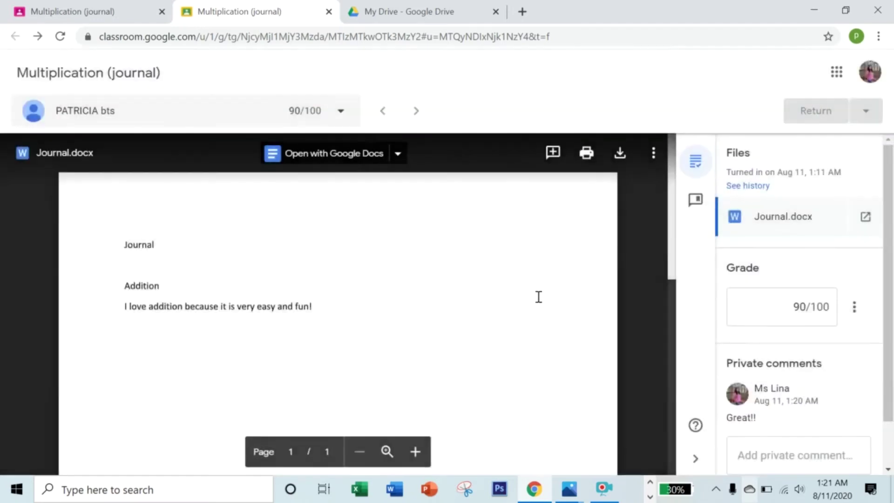
{"action": "left_click", "coordinate": [330, 11]}
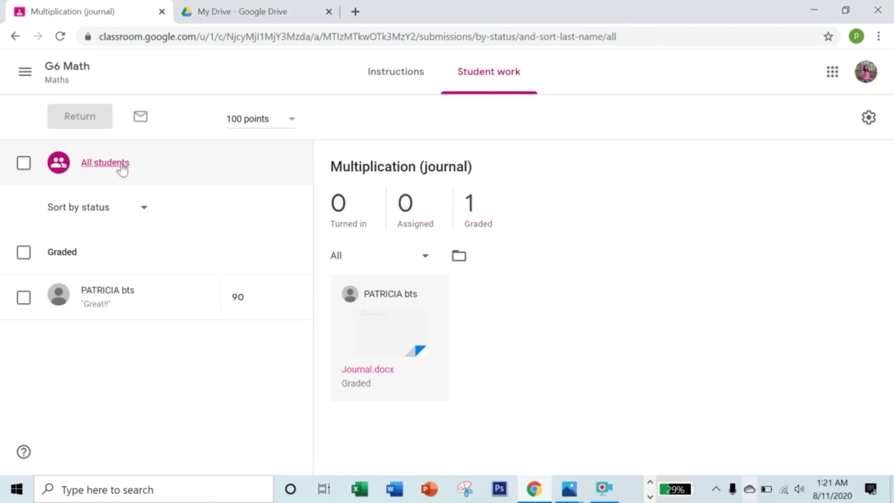
Go back to G6 Math classwork and open the student's Logo submission for grading.
{"action": "left_click", "coordinate": [16, 37]}
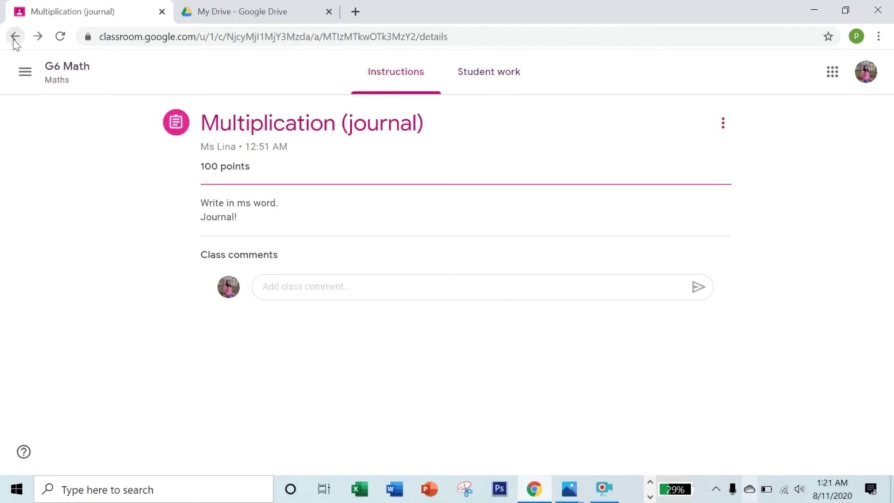
{"action": "left_click", "coordinate": [15, 38]}
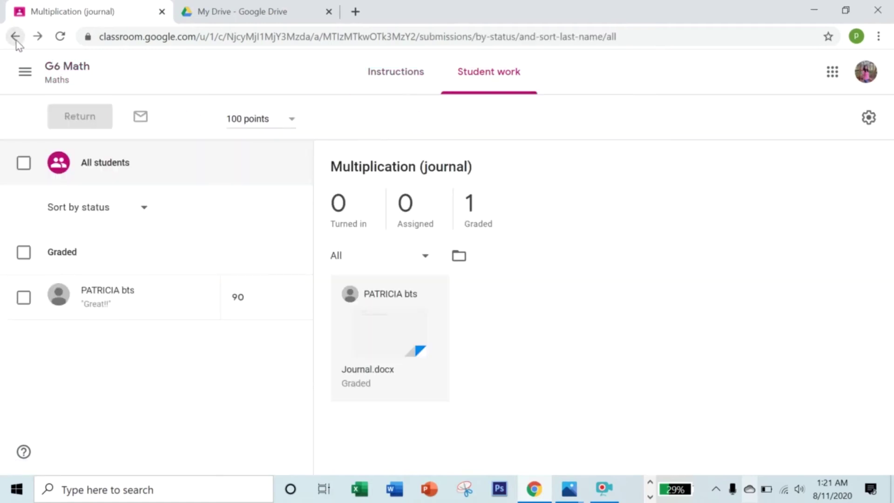
{"action": "left_click", "coordinate": [16, 37]}
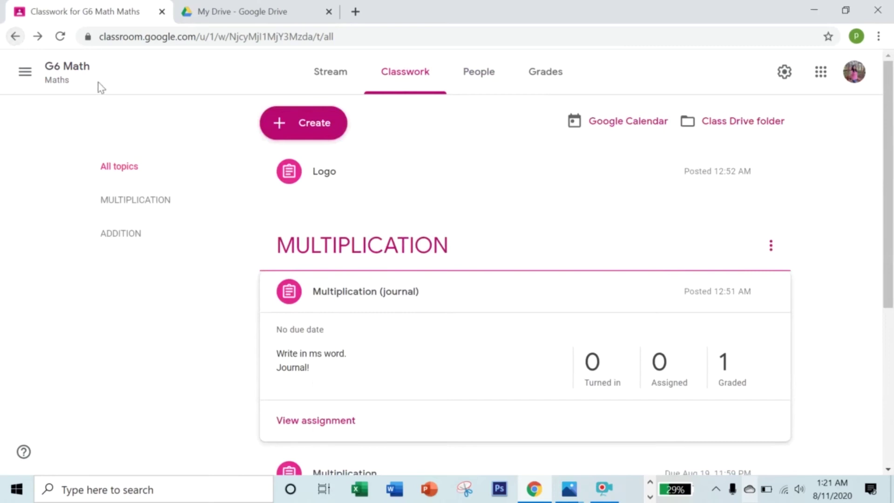
{"action": "left_click", "coordinate": [330, 178]}
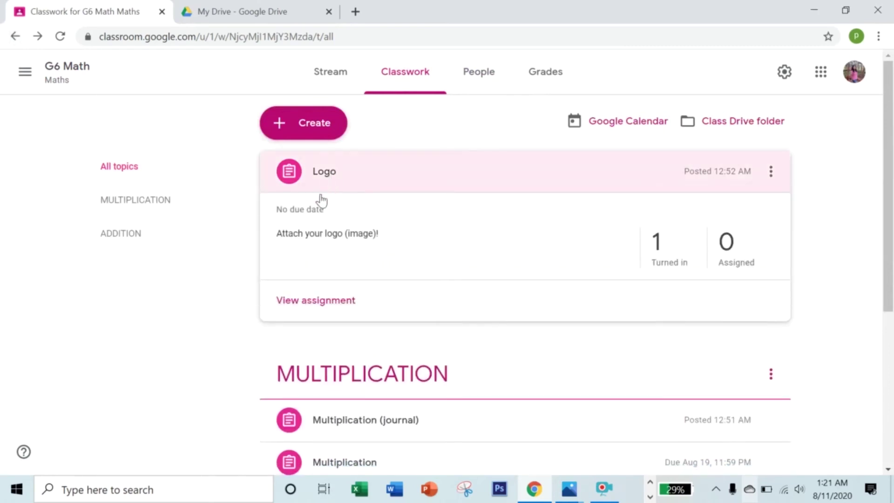
{"action": "left_click", "coordinate": [670, 265]}
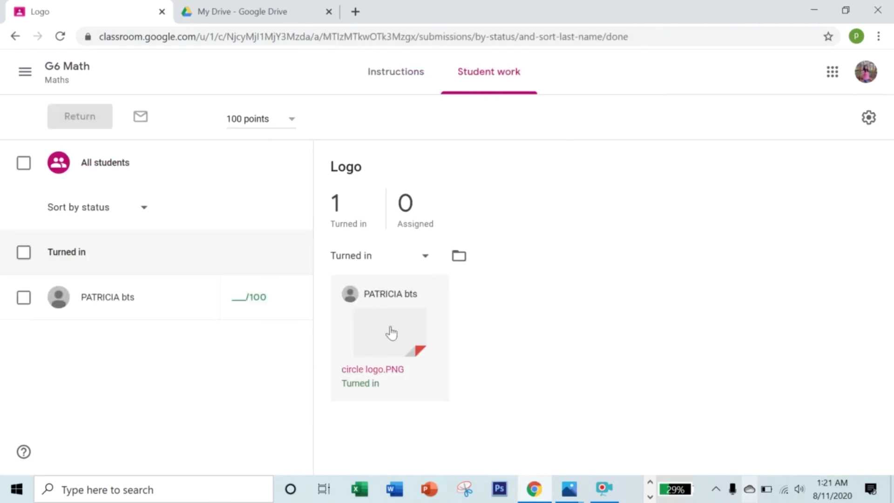
{"action": "left_click", "coordinate": [391, 333]}
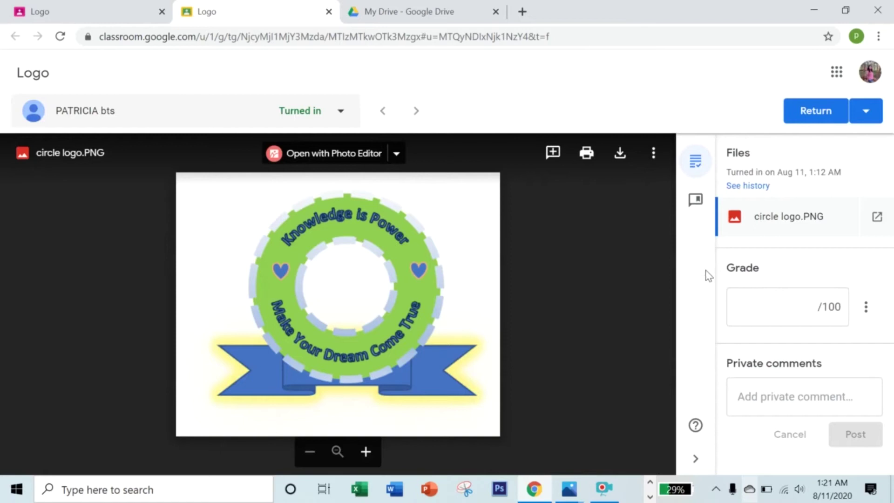
Grade the Logo submission 80 and post the private comment 'Good!'.
{"action": "left_click", "coordinate": [772, 304]}
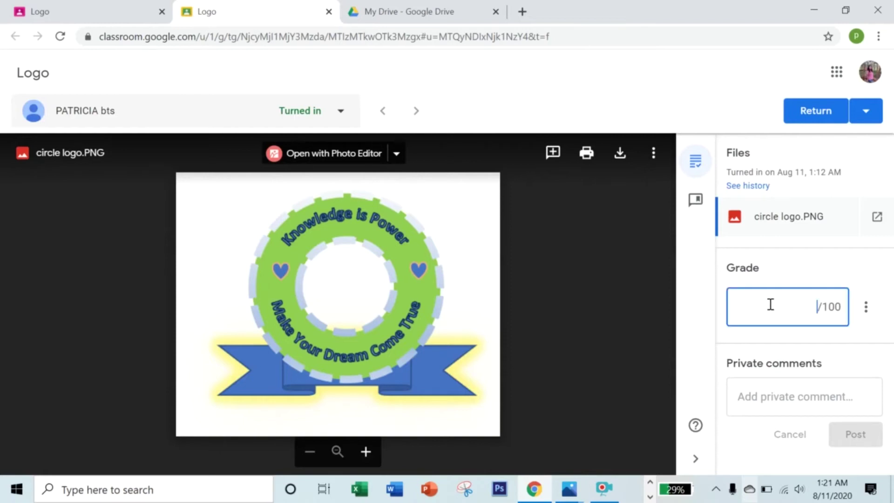
{"action": "type", "text": "8"}
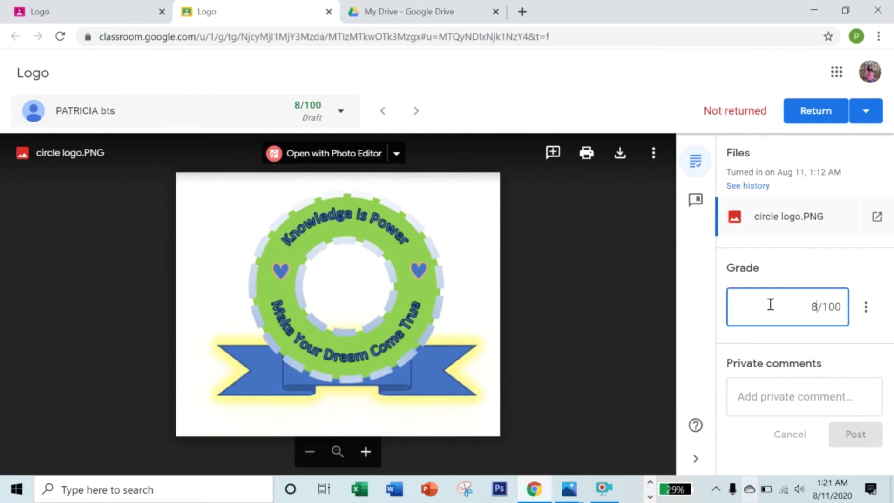
{"action": "type", "text": "0"}
{"action": "left_click", "coordinate": [822, 391]}
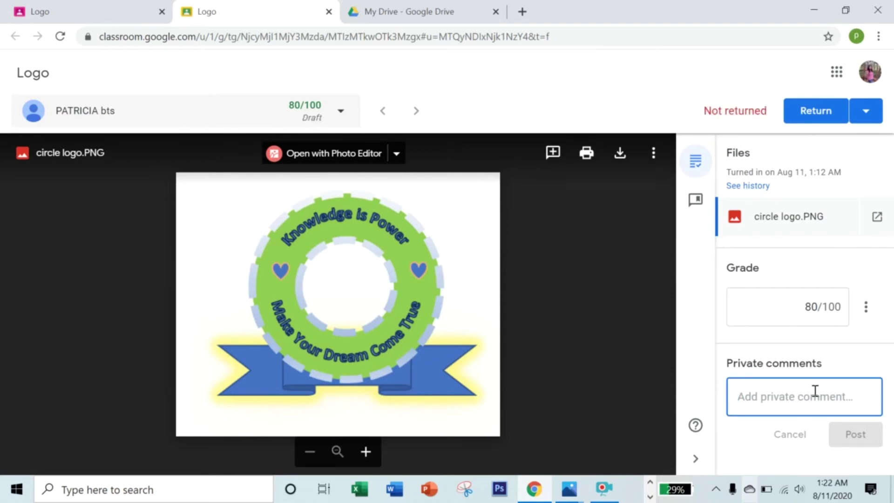
{"action": "type", "text": "Good!"}
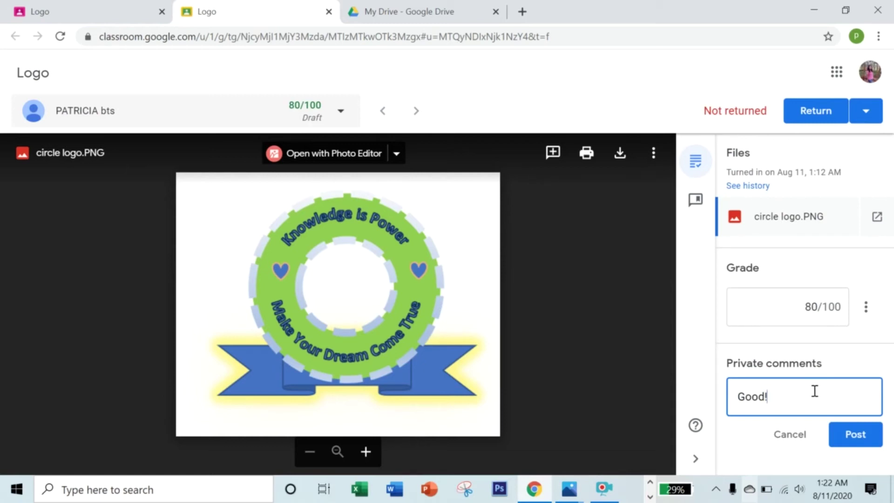
{"action": "left_click", "coordinate": [871, 440]}
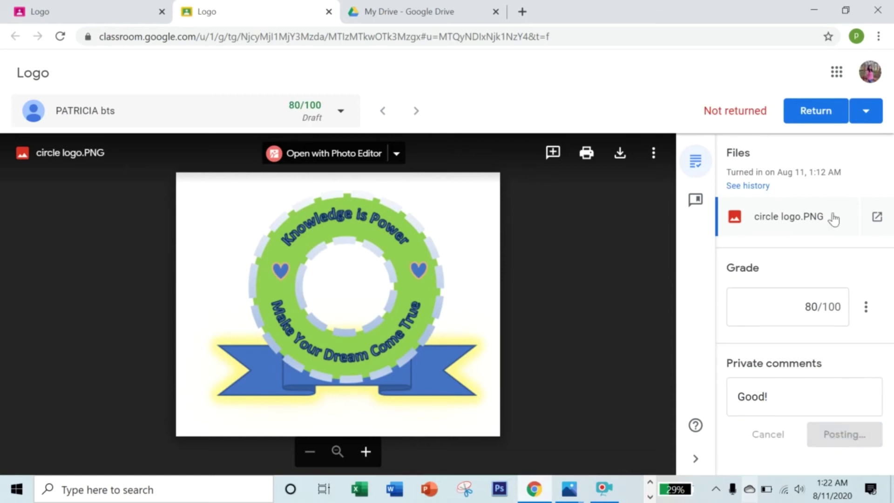
Return the graded Logo work to the student and close its tab.
{"action": "left_click", "coordinate": [818, 116]}
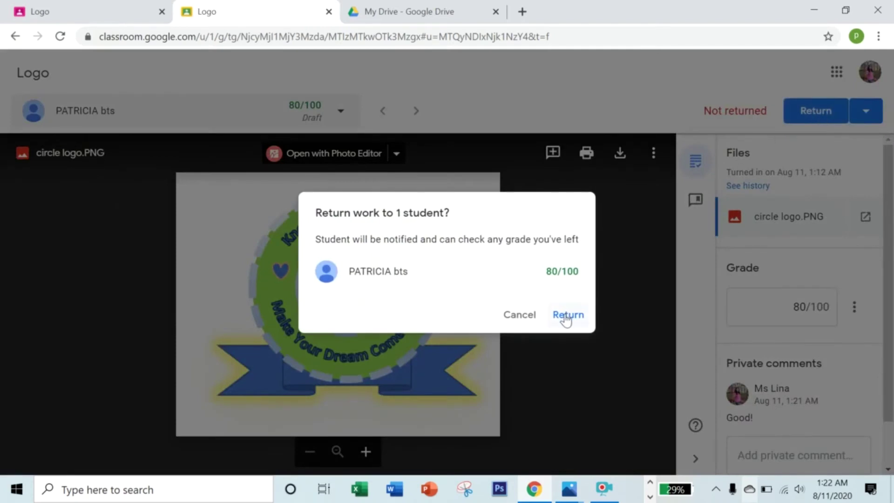
{"action": "left_click", "coordinate": [567, 317]}
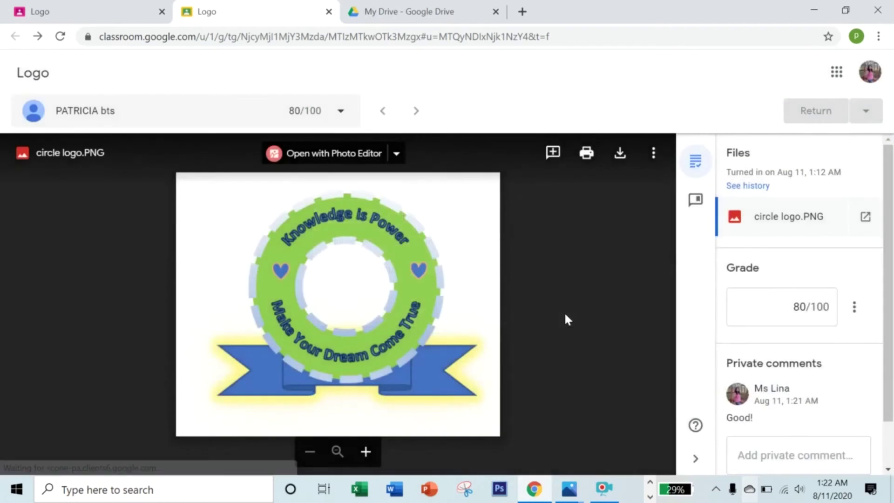
{"action": "left_click", "coordinate": [329, 11]}
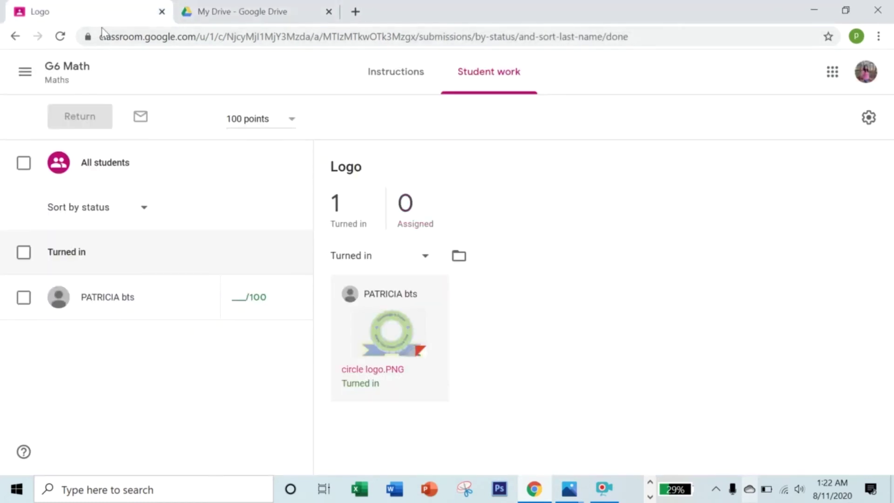
Regrade the student's Logo work to 85/100 and return it to the student.
{"action": "left_click", "coordinate": [242, 296]}
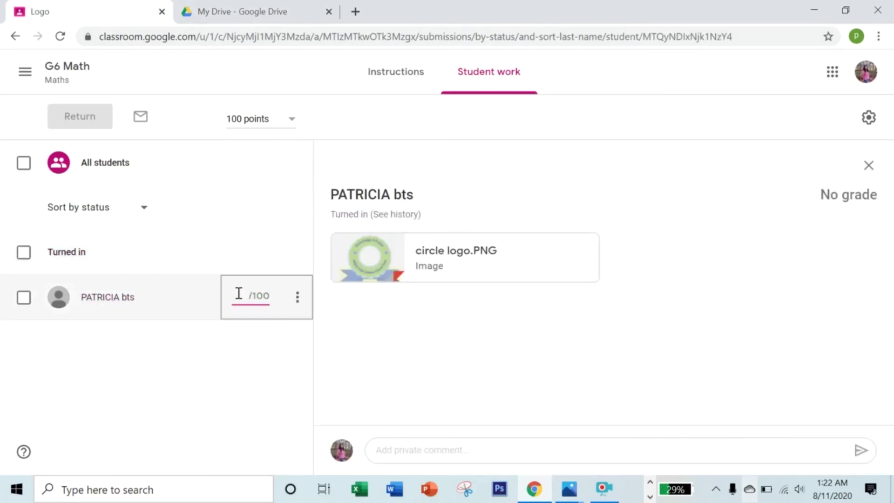
{"action": "type", "text": "35"}
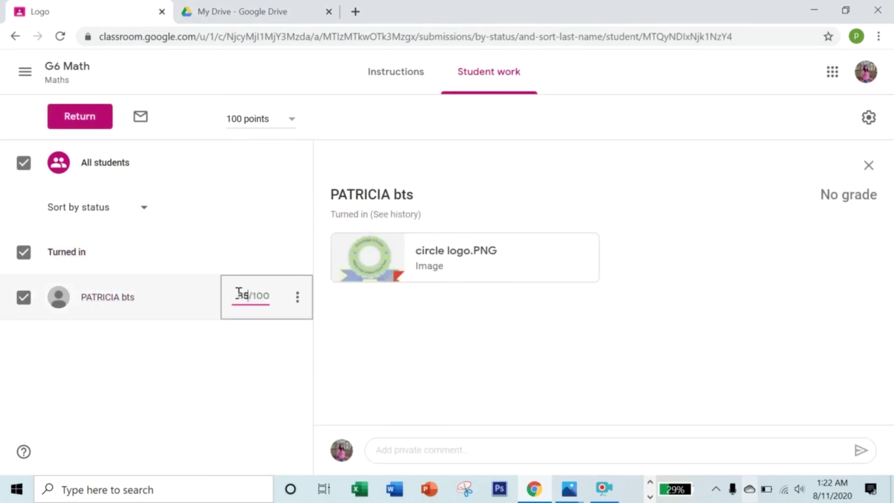
{"action": "left_click", "coordinate": [90, 118]}
{"action": "left_click", "coordinate": [575, 334]}
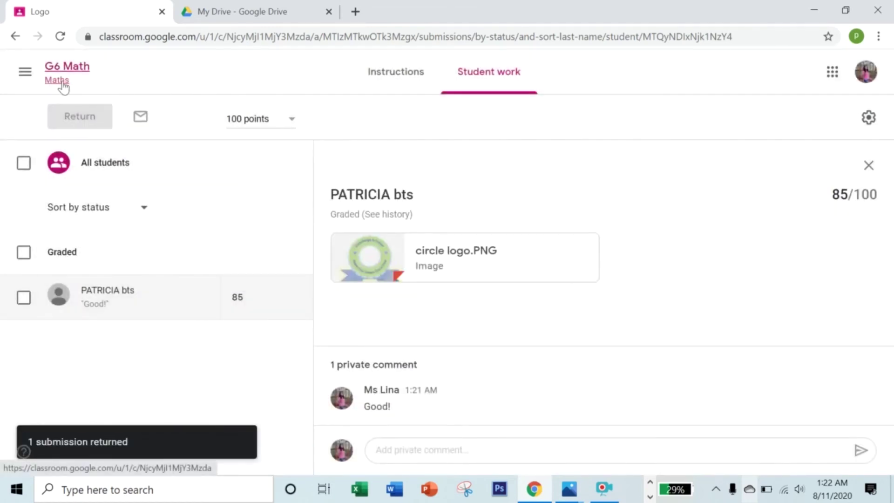
{"action": "left_click", "coordinate": [64, 87]}
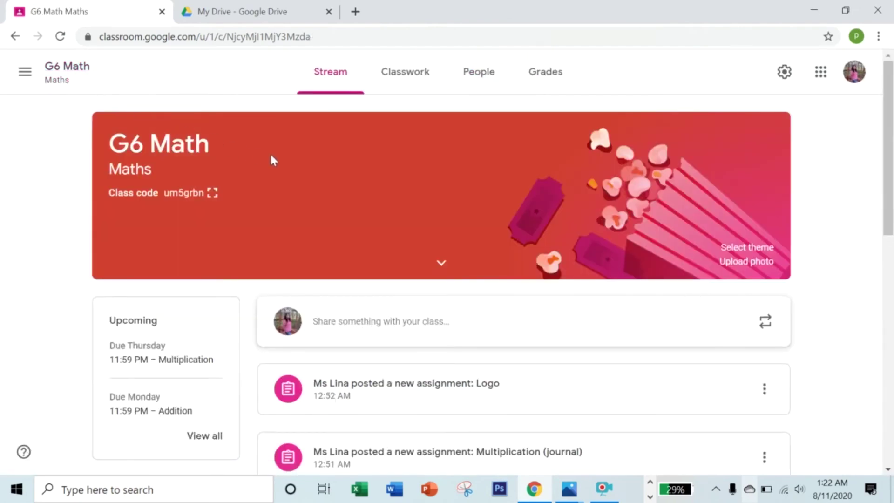
Review the G6 Math gradebook and the Aug 19 Multiplication assignment's instructions.
{"action": "left_click", "coordinate": [555, 80]}
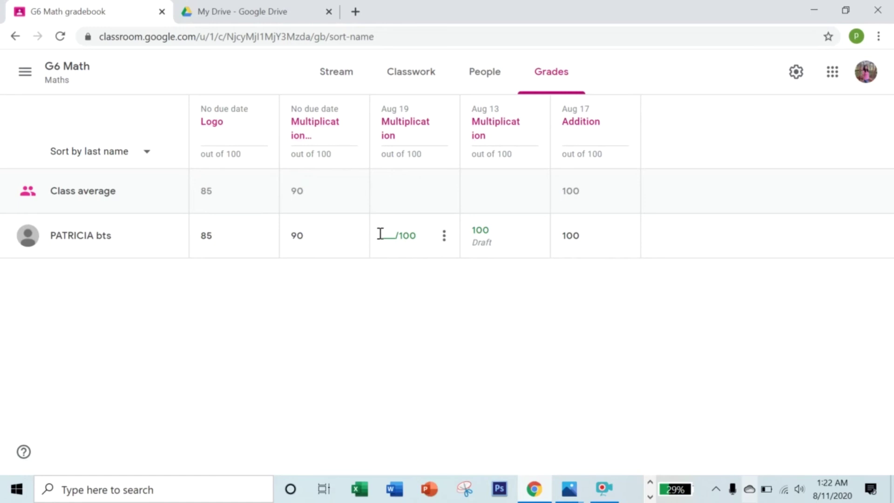
{"action": "left_click", "coordinate": [388, 136]}
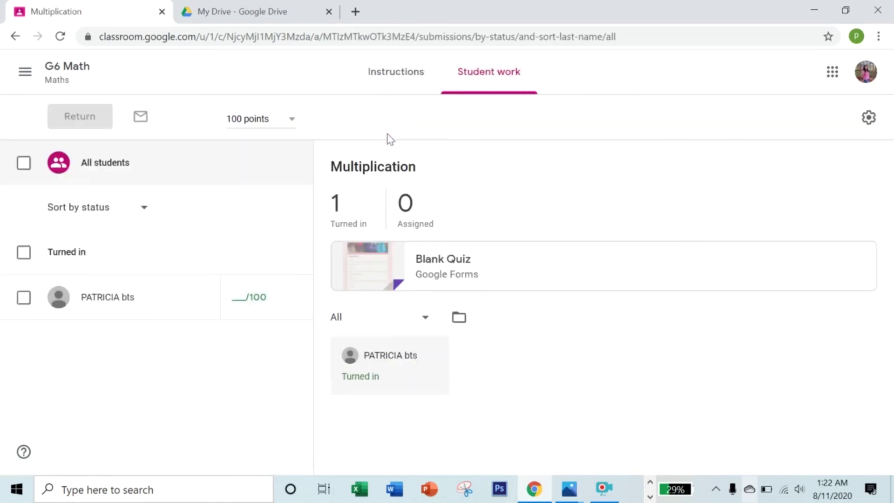
{"action": "left_click", "coordinate": [395, 80]}
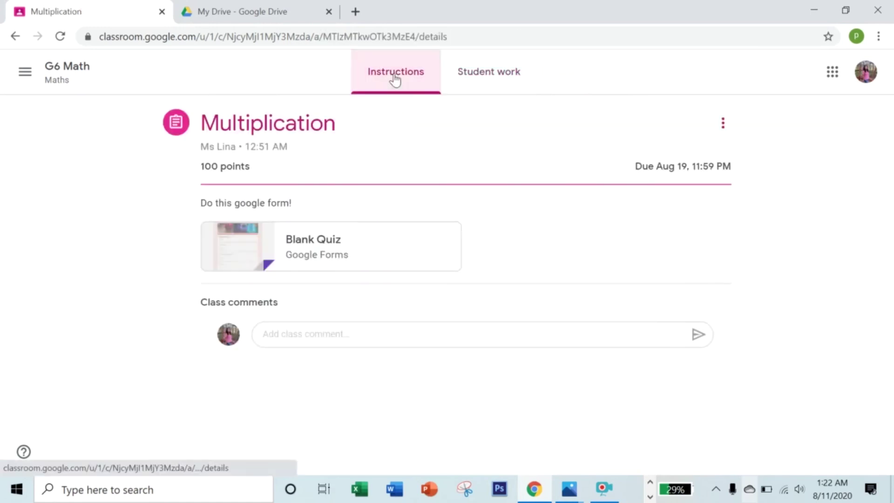
{"action": "left_click", "coordinate": [69, 79]}
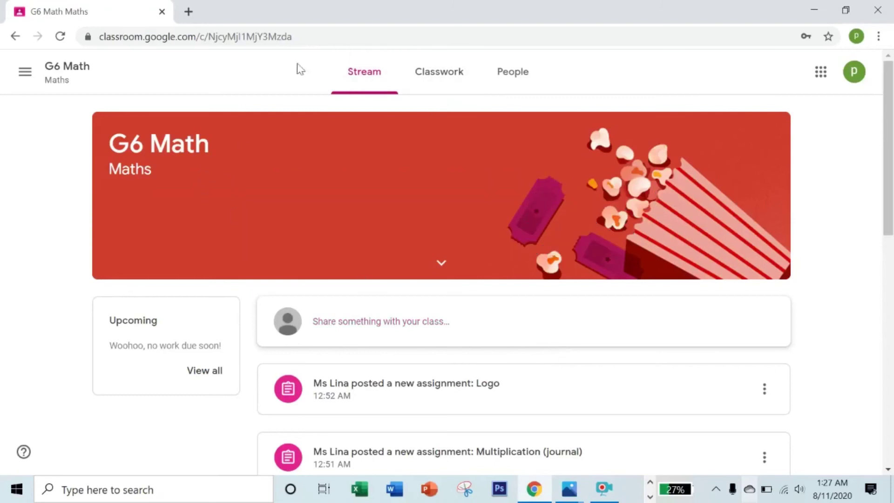
As the student, check the graded assignments in the To-do Done list.
{"action": "left_click", "coordinate": [25, 73]}
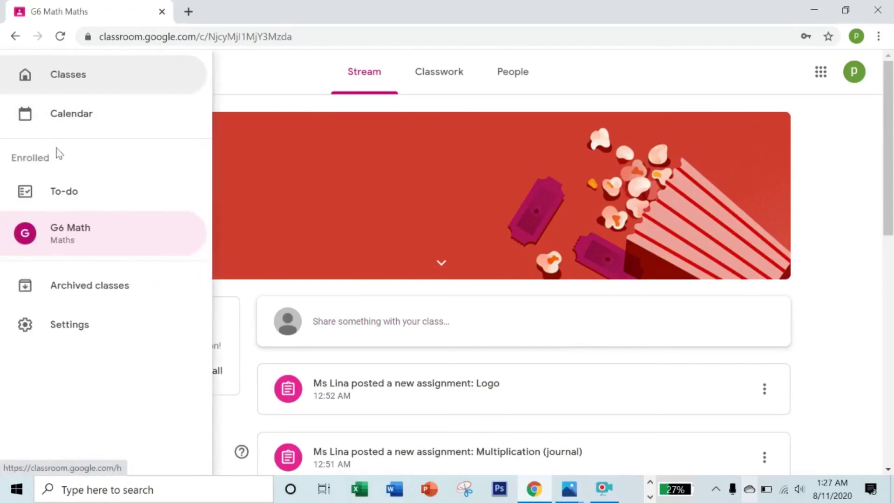
{"action": "left_click", "coordinate": [56, 193]}
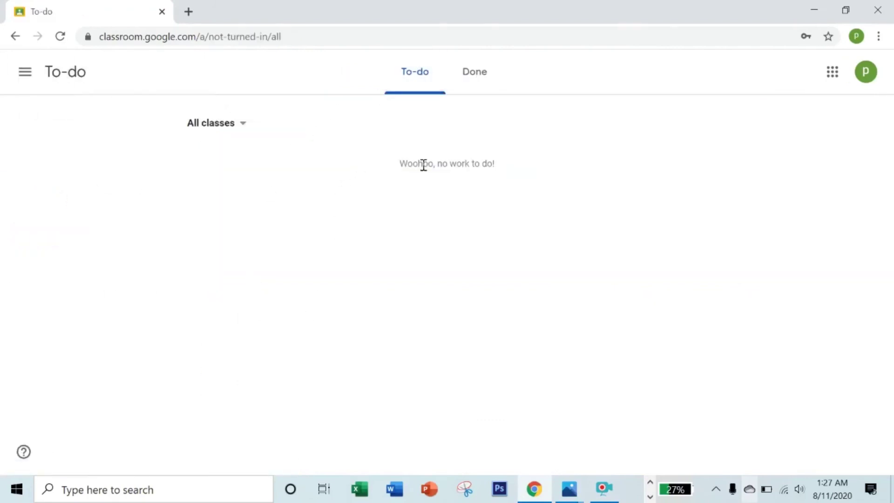
{"action": "left_click", "coordinate": [484, 81]}
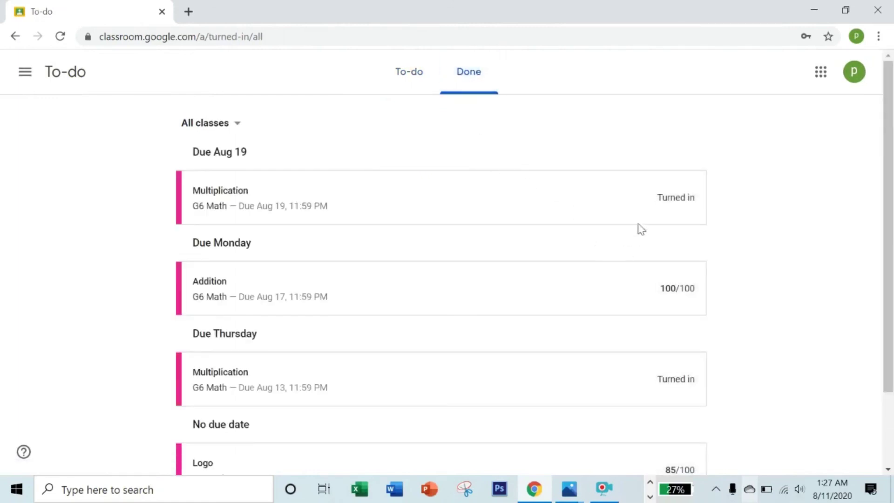
{"action": "scroll", "coordinate": [648, 218], "scroll_direction": "down", "scroll_amount": 2}
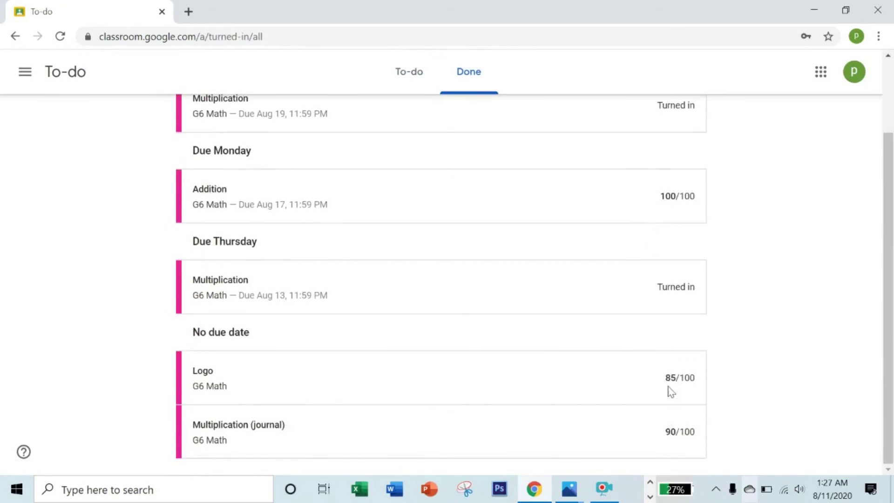
{"action": "scroll", "coordinate": [666, 218], "scroll_direction": "up", "scroll_amount": 2}
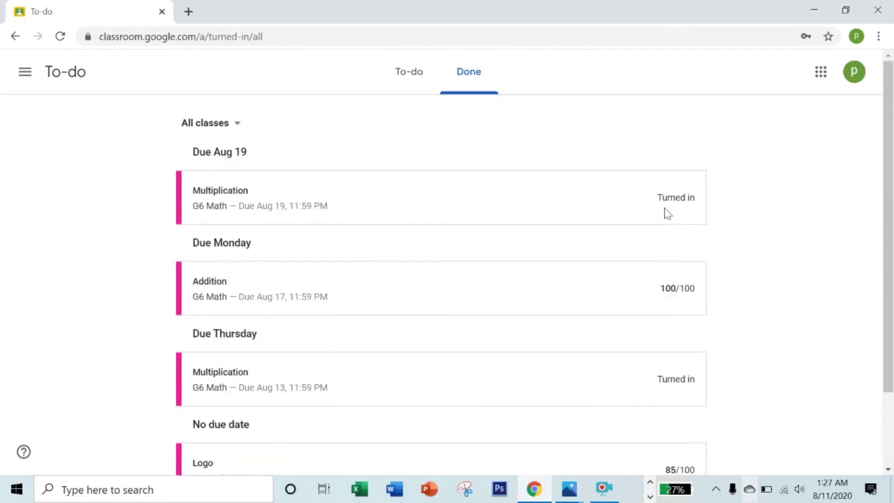
Open the student's full G6 Math work list showing each assignment's grade.
{"action": "left_click", "coordinate": [26, 72]}
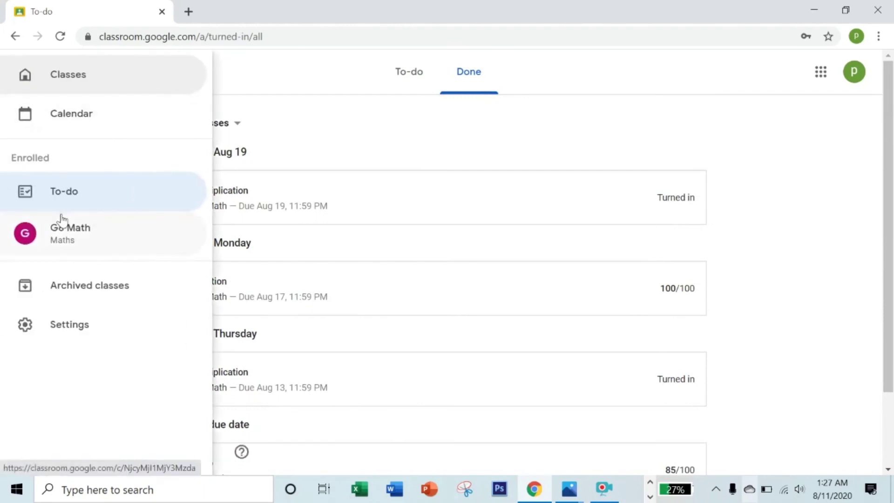
{"action": "left_click", "coordinate": [67, 240]}
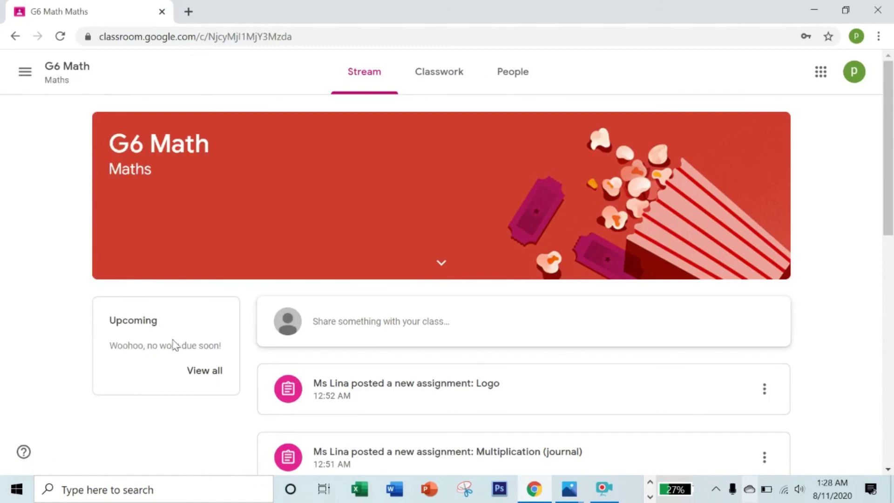
{"action": "scroll", "coordinate": [222, 370], "scroll_direction": "down", "scroll_amount": 2}
{"action": "left_click", "coordinate": [206, 300]}
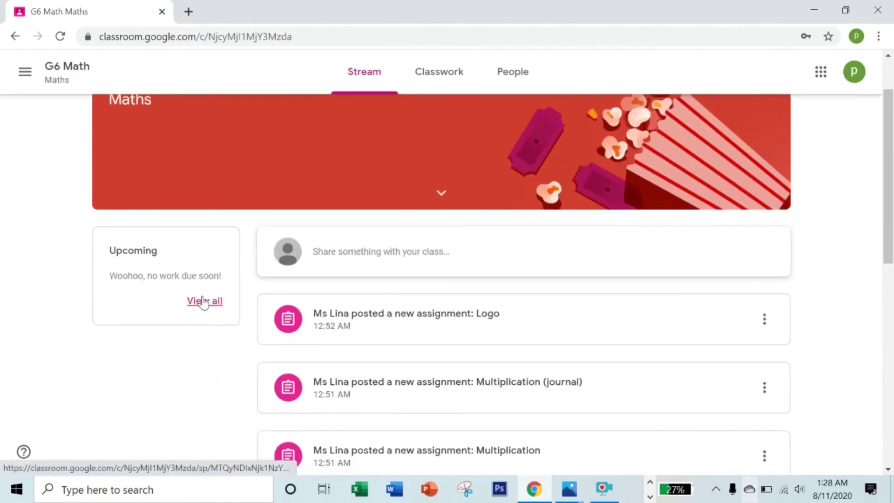